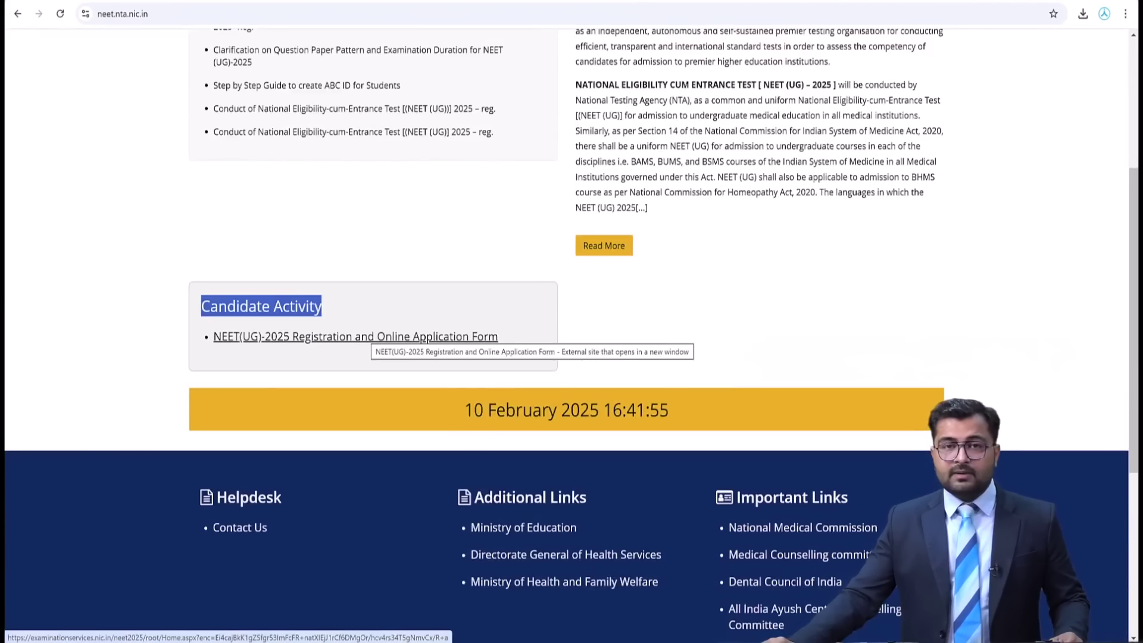
Step: Open the NEET(UG)-2025 Registration portal from the NTA site and choose New Registration
{"action": "left_click", "coordinate": [369, 337]}
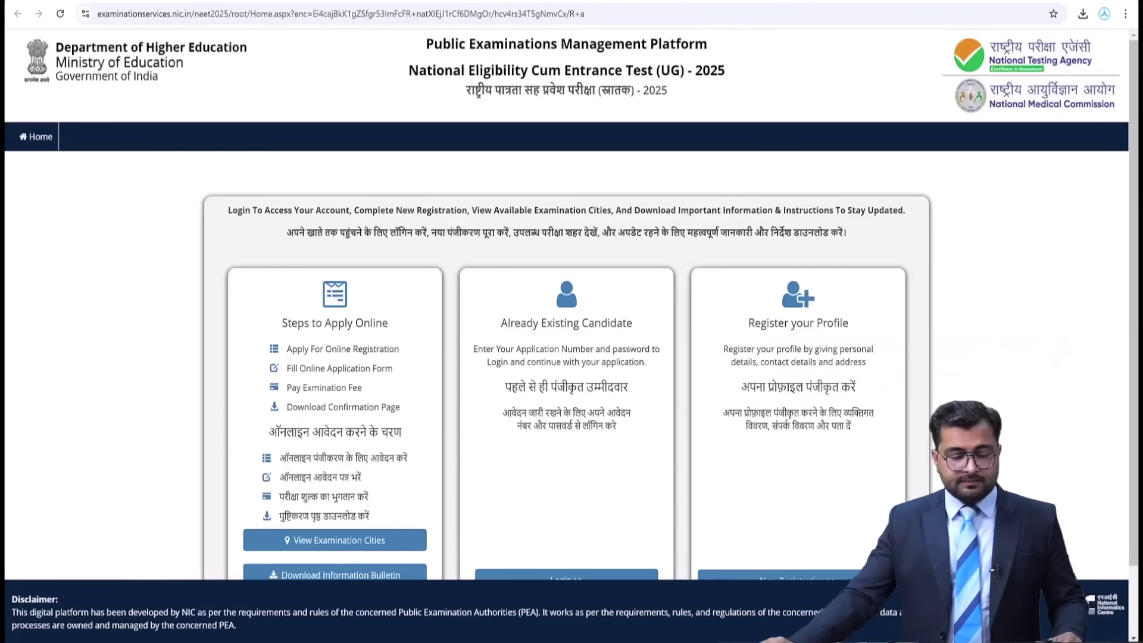
{"action": "scroll", "coordinate": [567, 307], "scroll_direction": "down", "scroll_amount": 1}
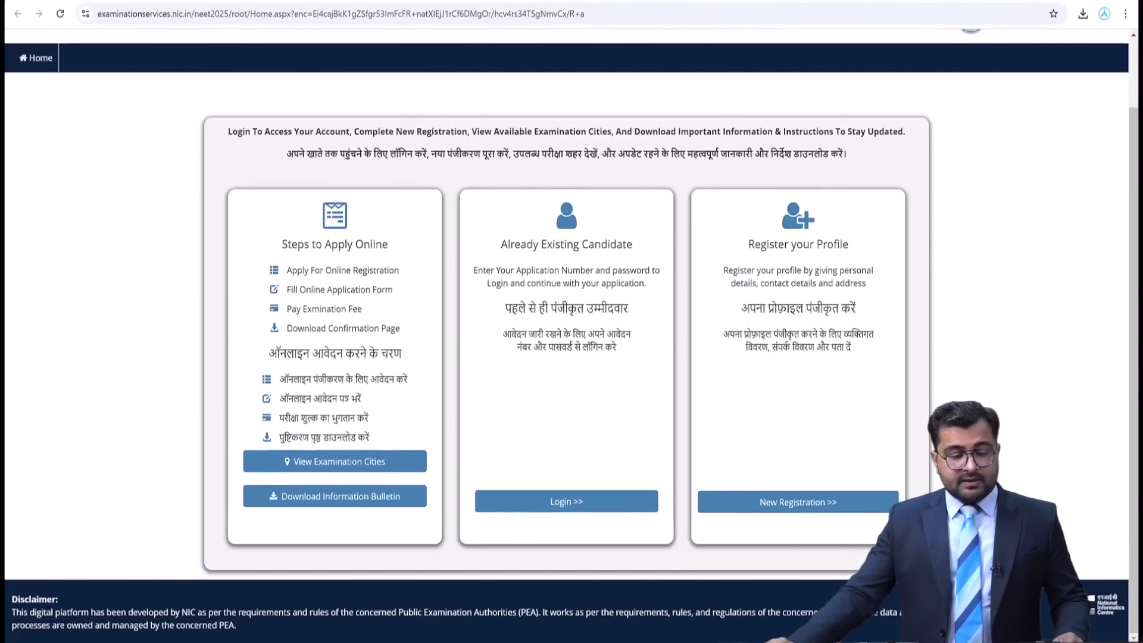
{"action": "left_click_drag", "start_coordinate": [282, 244], "coordinate": [389, 244]}
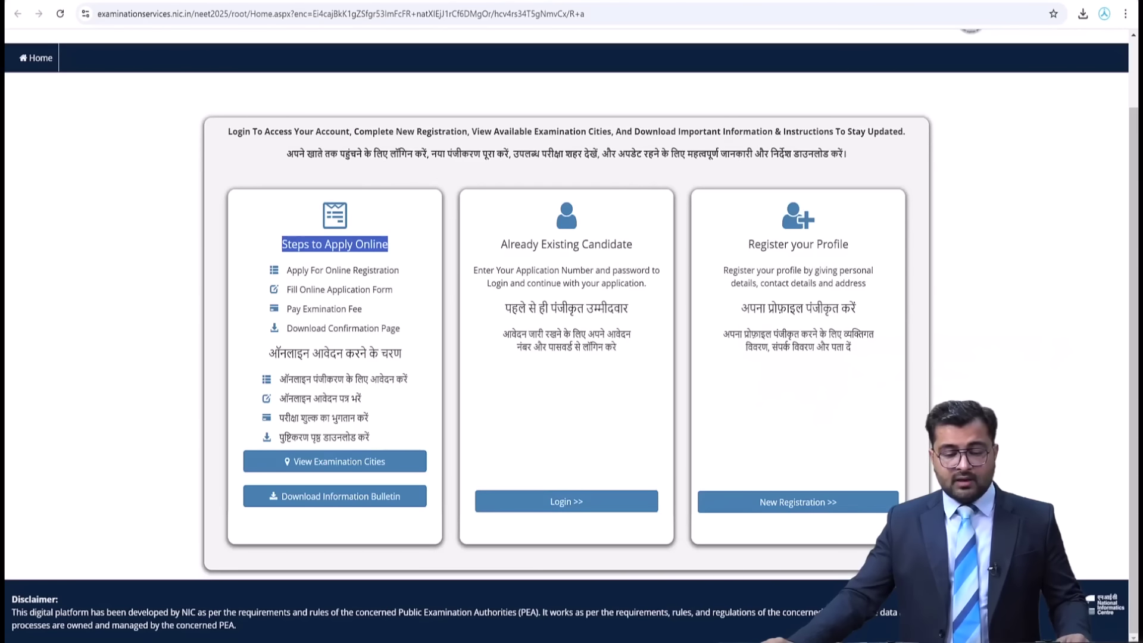
{"action": "left_click_drag", "start_coordinate": [500, 244], "coordinate": [655, 270]}
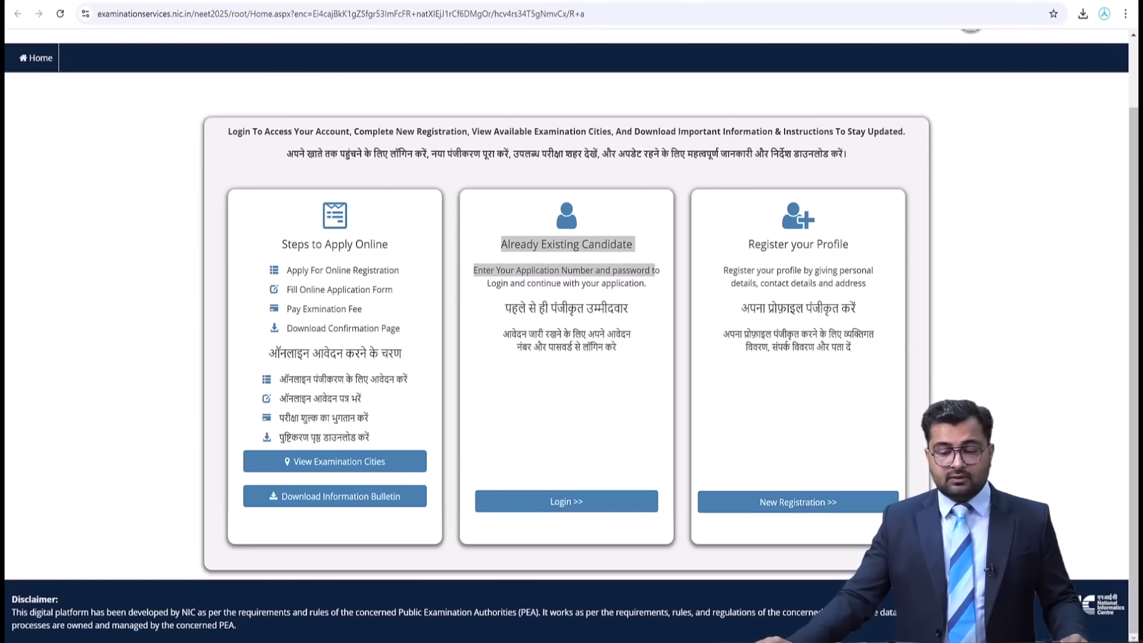
{"action": "left_click_drag", "start_coordinate": [749, 244], "coordinate": [849, 244]}
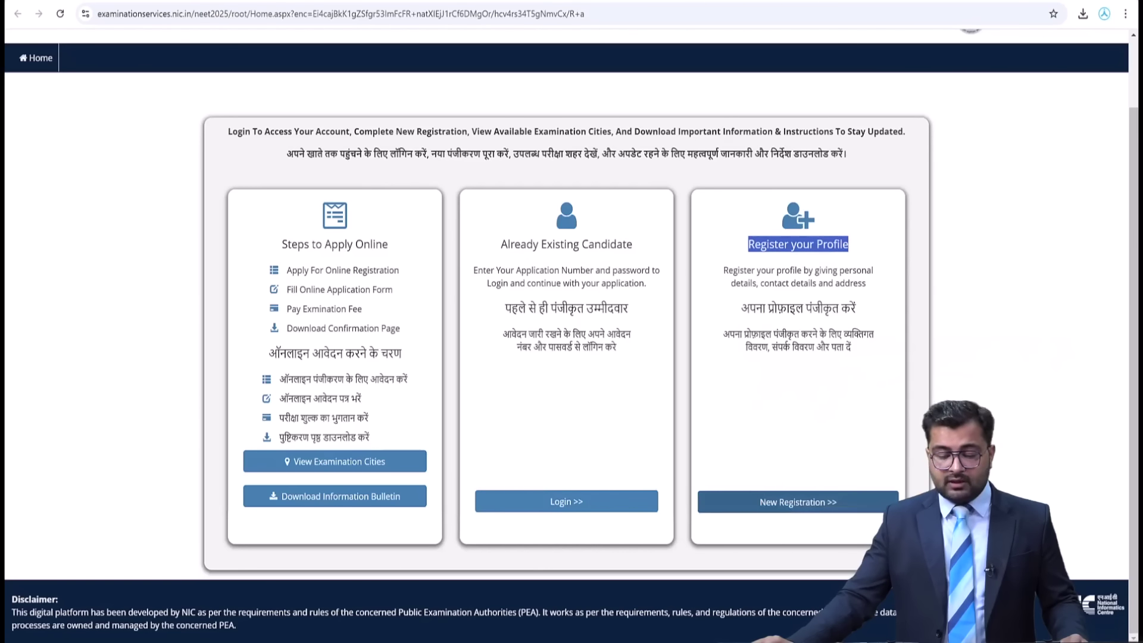
{"action": "left_click", "coordinate": [798, 502]}
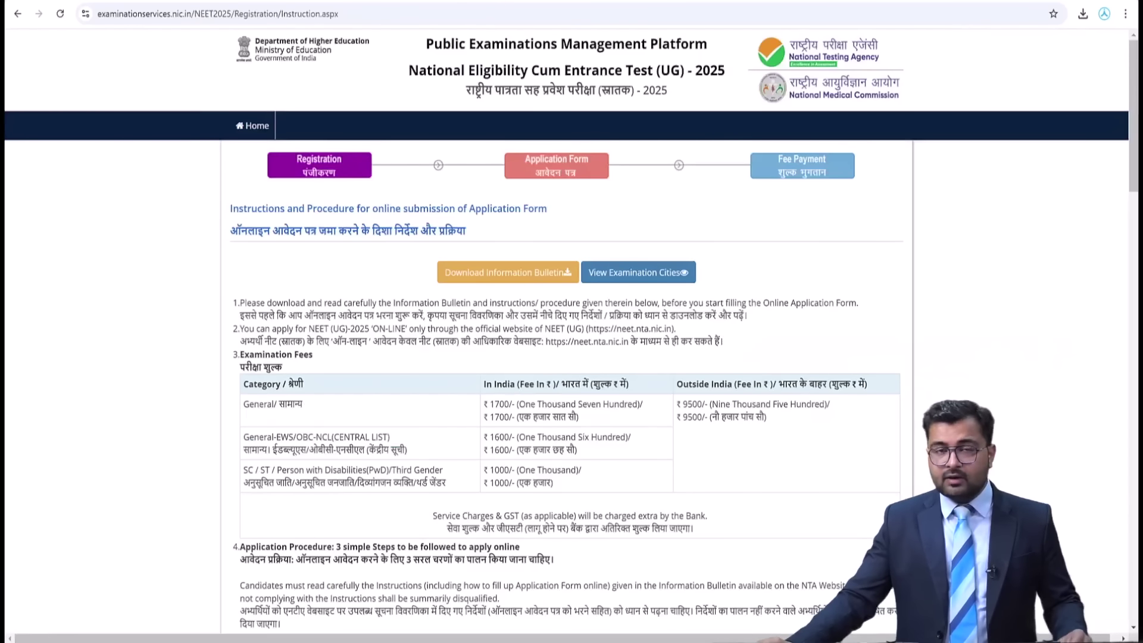
{"action": "scroll", "coordinate": [478, 31], "scroll_direction": "down", "scroll_amount": 1}
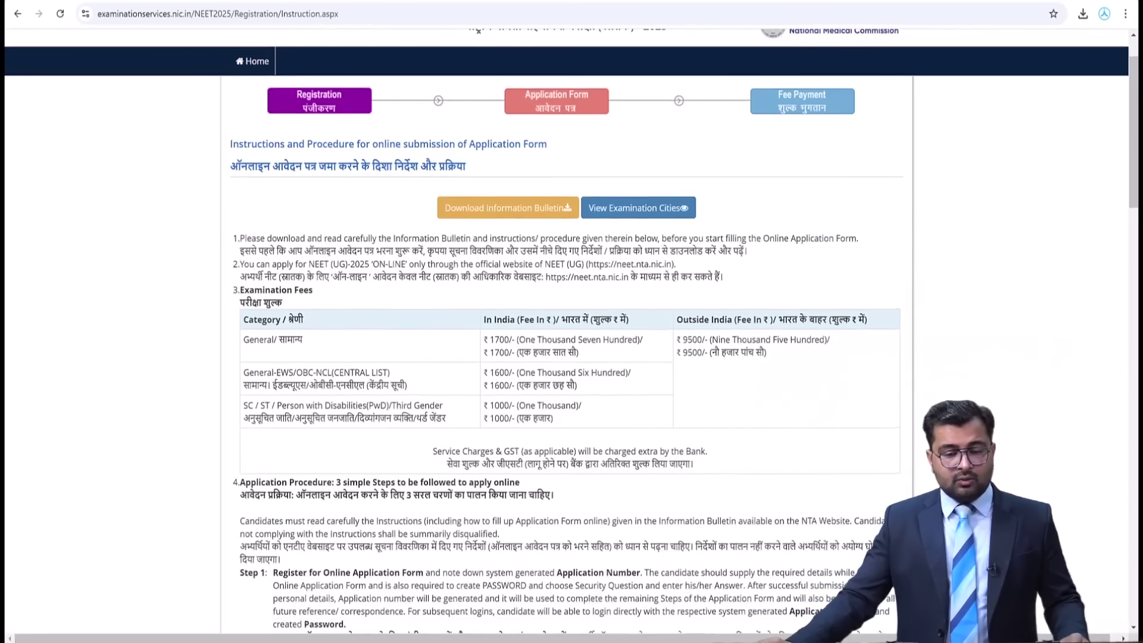
{"action": "scroll", "coordinate": [478, 31], "scroll_direction": "down", "scroll_amount": 1}
{"action": "scroll", "coordinate": [478, 31], "scroll_direction": "up", "scroll_amount": 1}
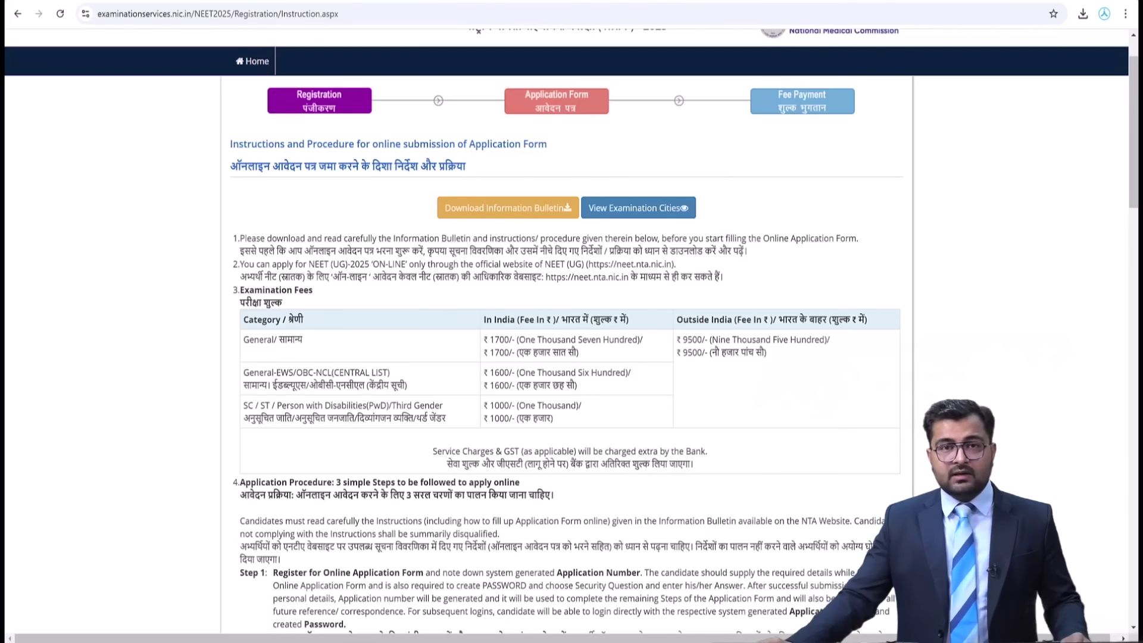
{"action": "scroll", "coordinate": [478, 31], "scroll_direction": "down", "scroll_amount": 1}
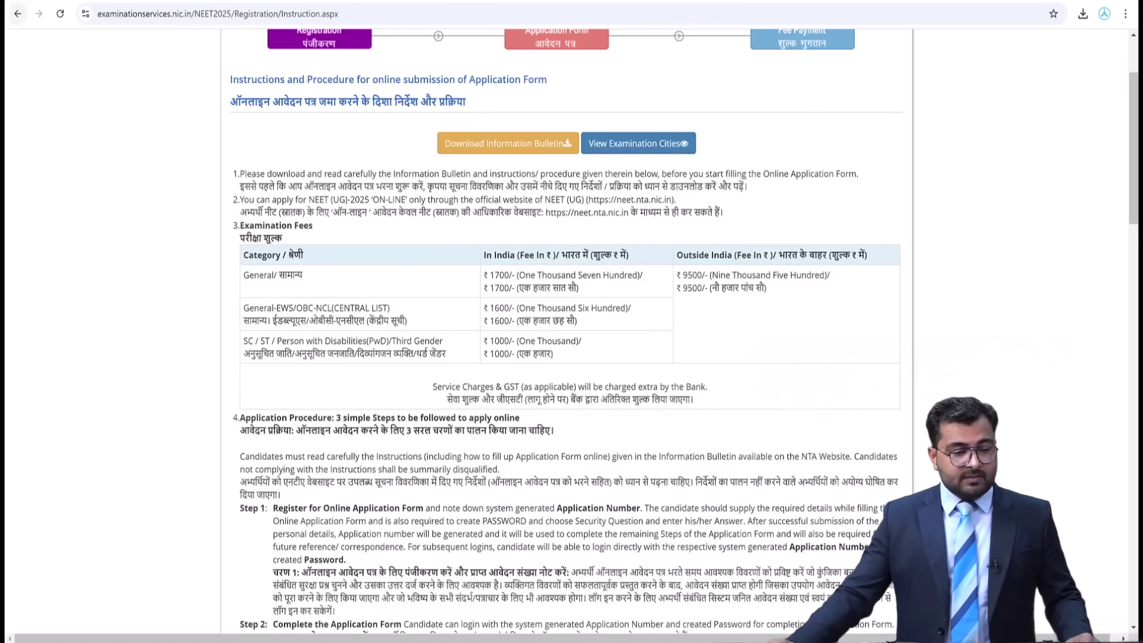
{"action": "left_click", "coordinate": [18, 14]}
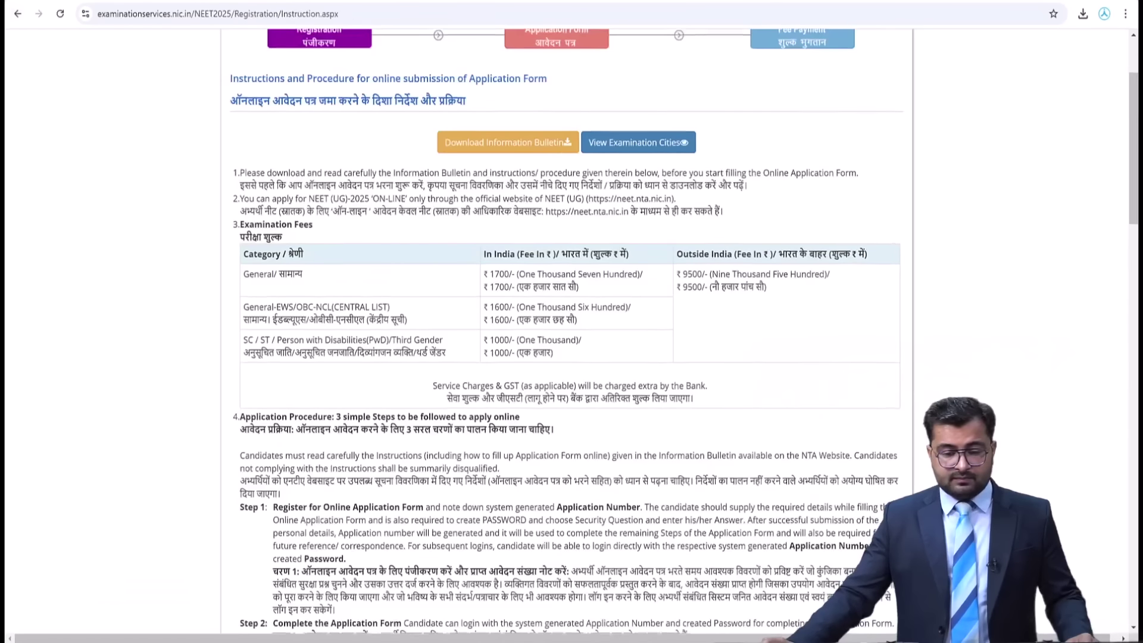
{"action": "scroll", "coordinate": [565, 333], "scroll_direction": "down", "scroll_amount": 1}
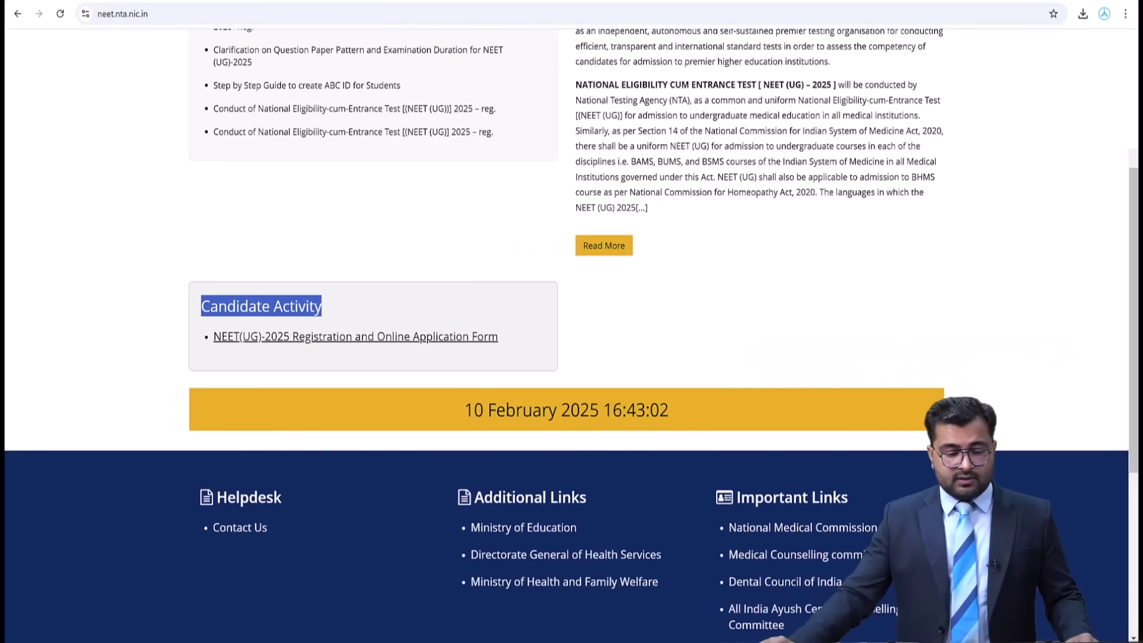
{"action": "left_click", "coordinate": [357, 334]}
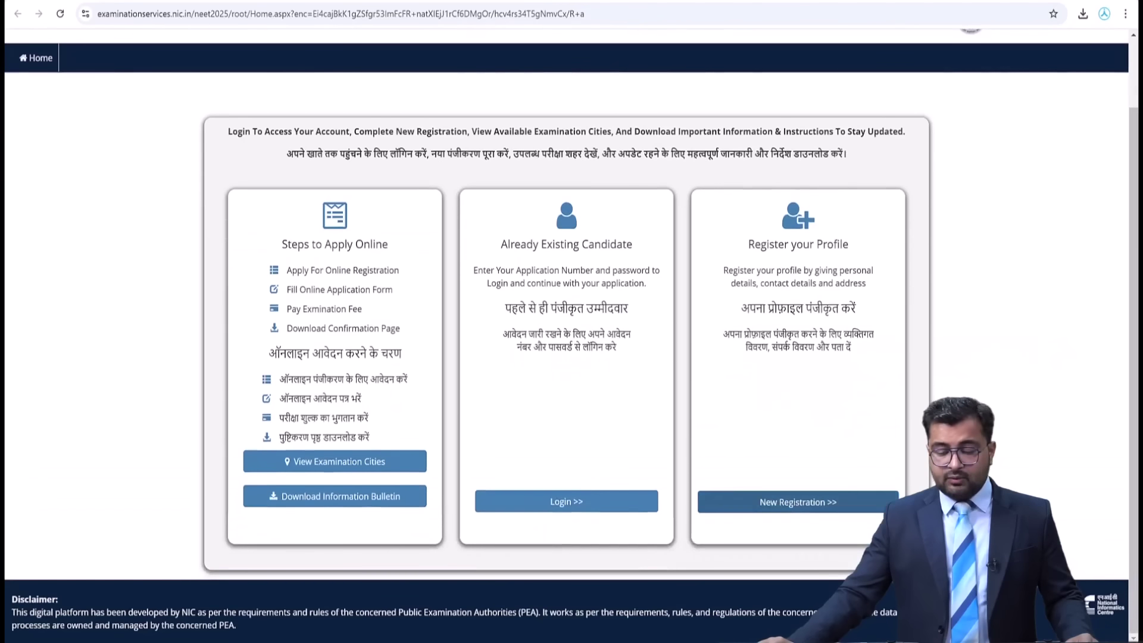
{"action": "left_click", "coordinate": [798, 502]}
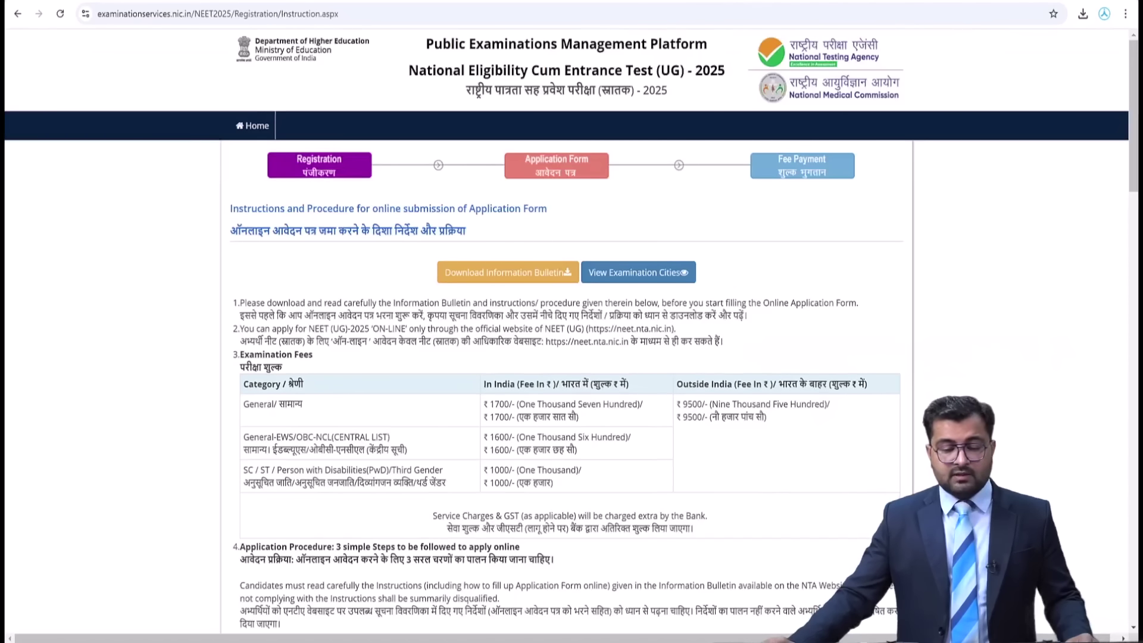
{"action": "scroll", "coordinate": [566, 334], "scroll_direction": "down", "scroll_amount": 1}
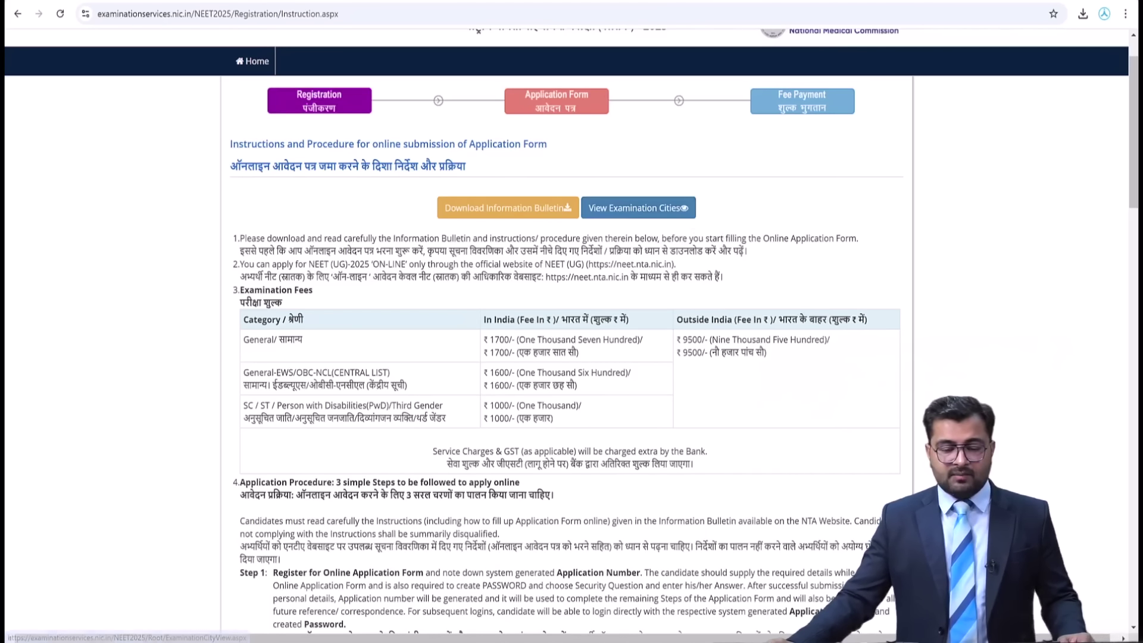
{"action": "scroll", "coordinate": [478, 30], "scroll_direction": "down", "scroll_amount": 1}
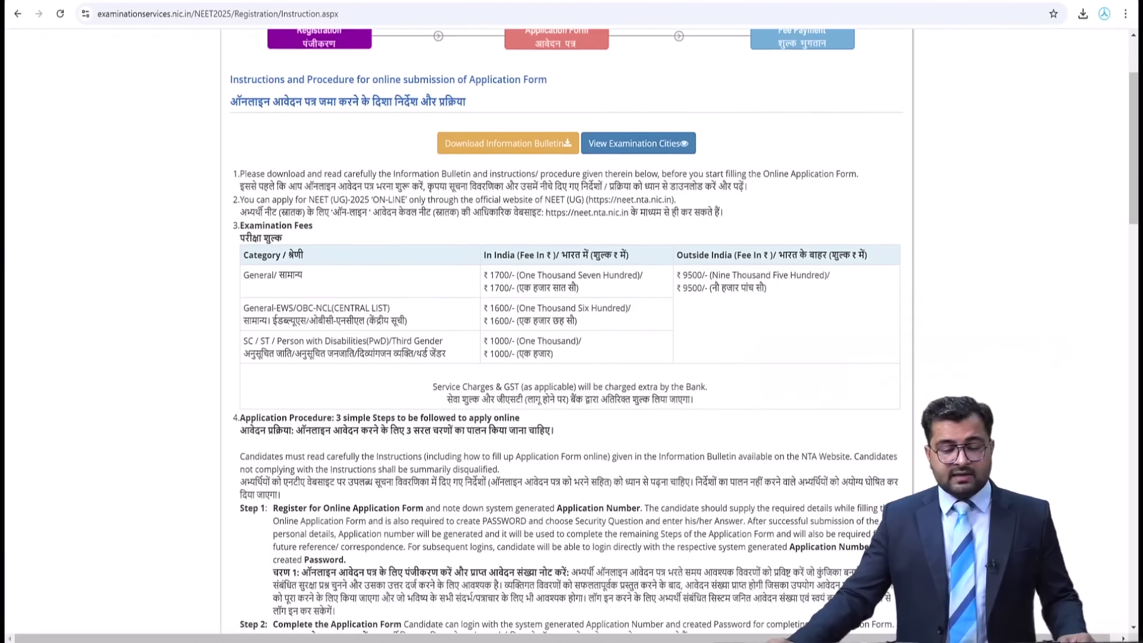
{"action": "left_click_drag", "start_coordinate": [490, 276], "coordinate": [516, 275]}
{"action": "scroll", "coordinate": [566, 334], "scroll_direction": "down", "scroll_amount": 2}
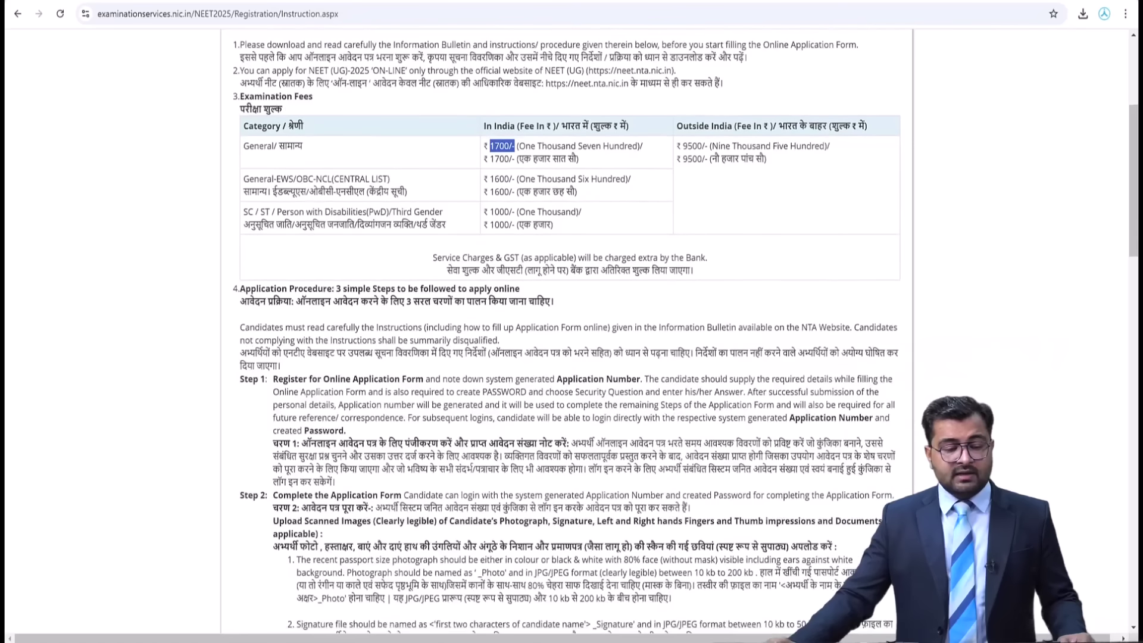
{"action": "left_click_drag", "start_coordinate": [244, 179], "coordinate": [391, 179]}
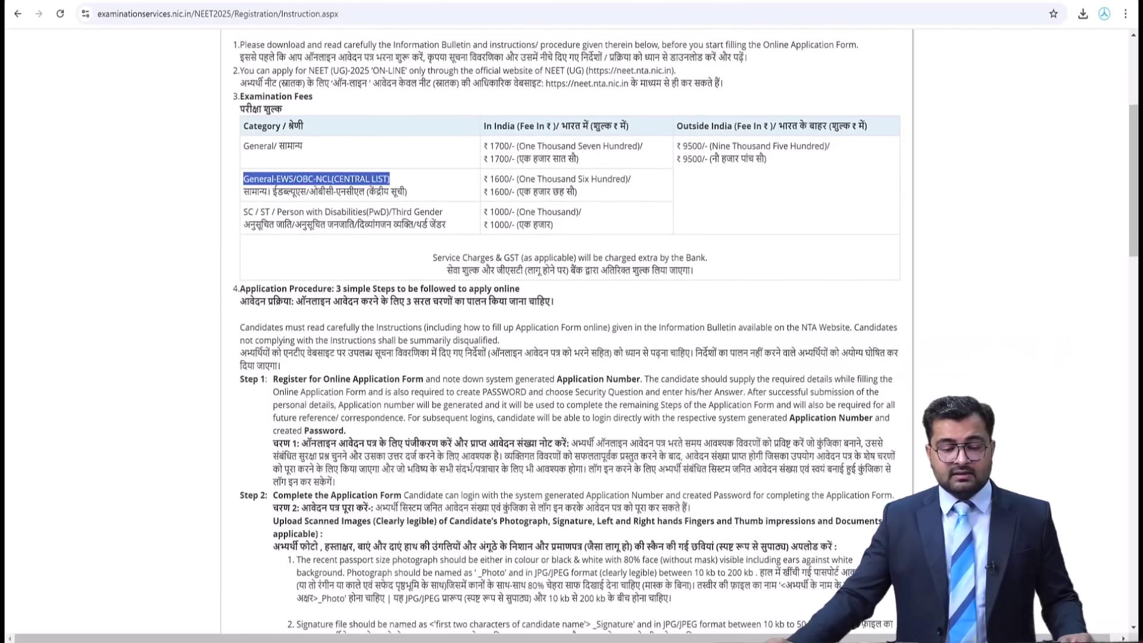
{"action": "left_click_drag", "start_coordinate": [490, 179], "coordinate": [516, 178]}
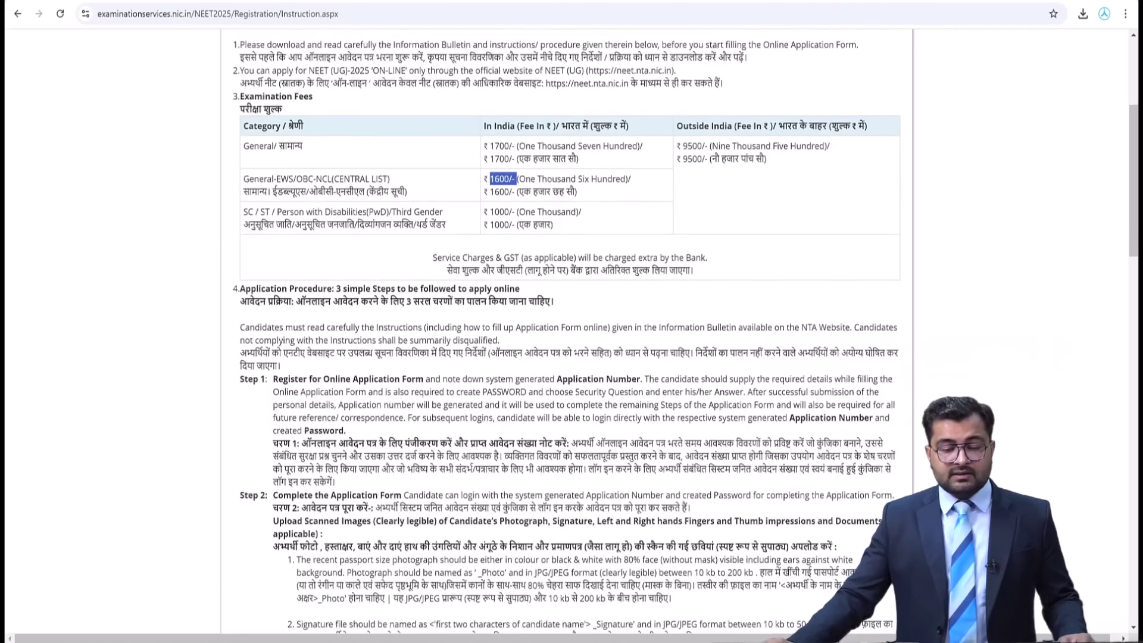
{"action": "left_click_drag", "start_coordinate": [243, 212], "coordinate": [517, 212]}
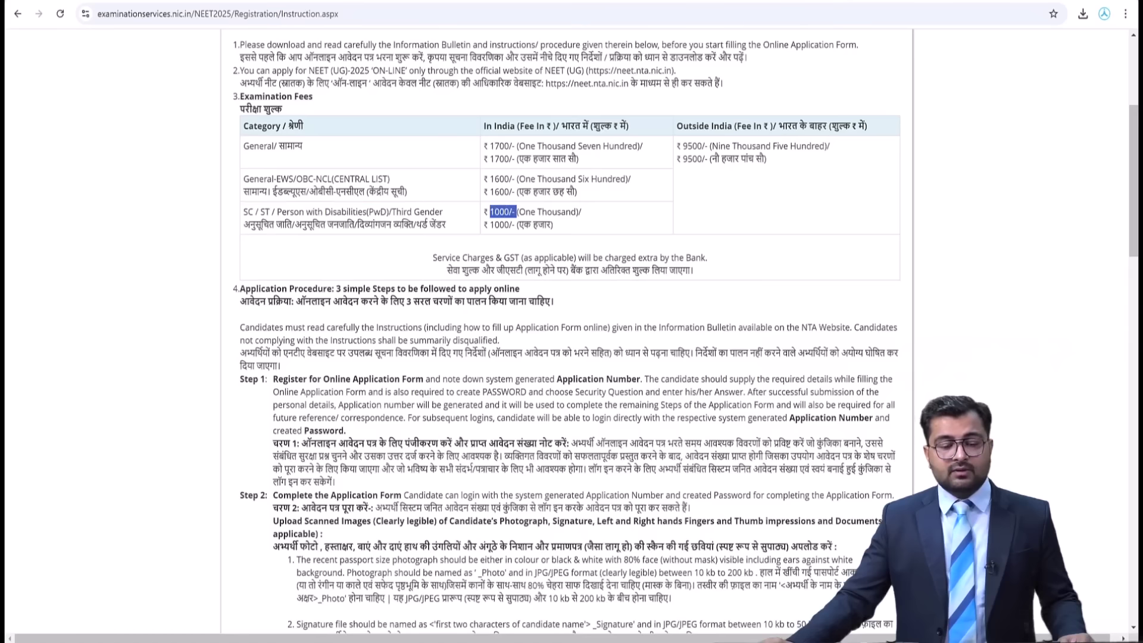
{"action": "scroll", "coordinate": [571, 333], "scroll_direction": "down", "scroll_amount": 1}
{"action": "left_click_drag", "start_coordinate": [433, 193], "coordinate": [708, 192]}
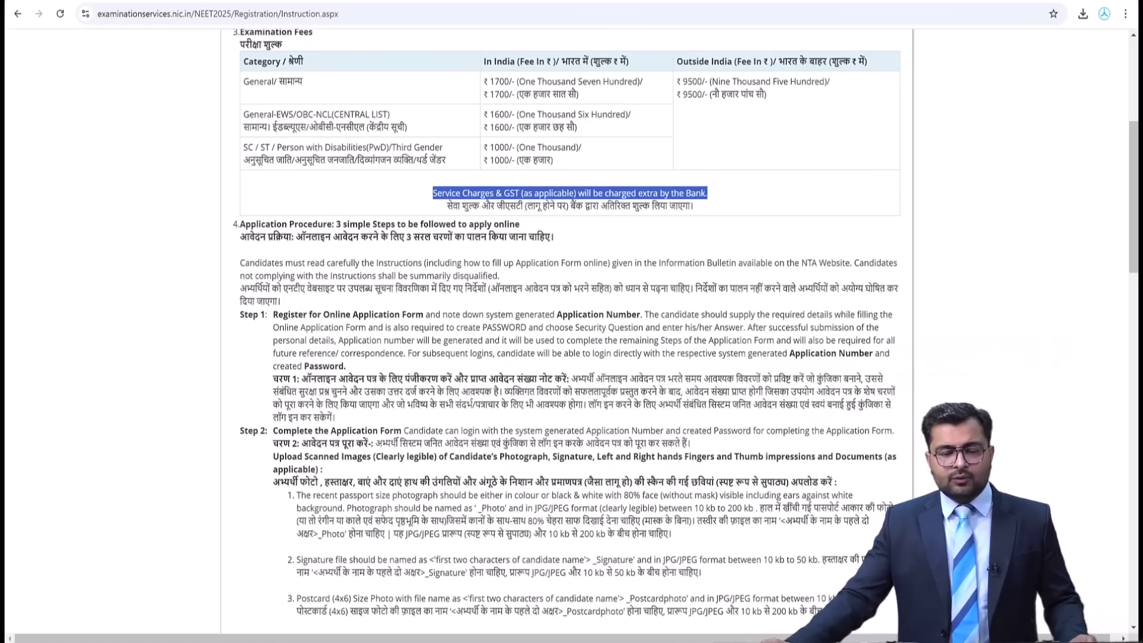
{"action": "left_click_drag", "start_coordinate": [489, 82], "coordinate": [513, 82]}
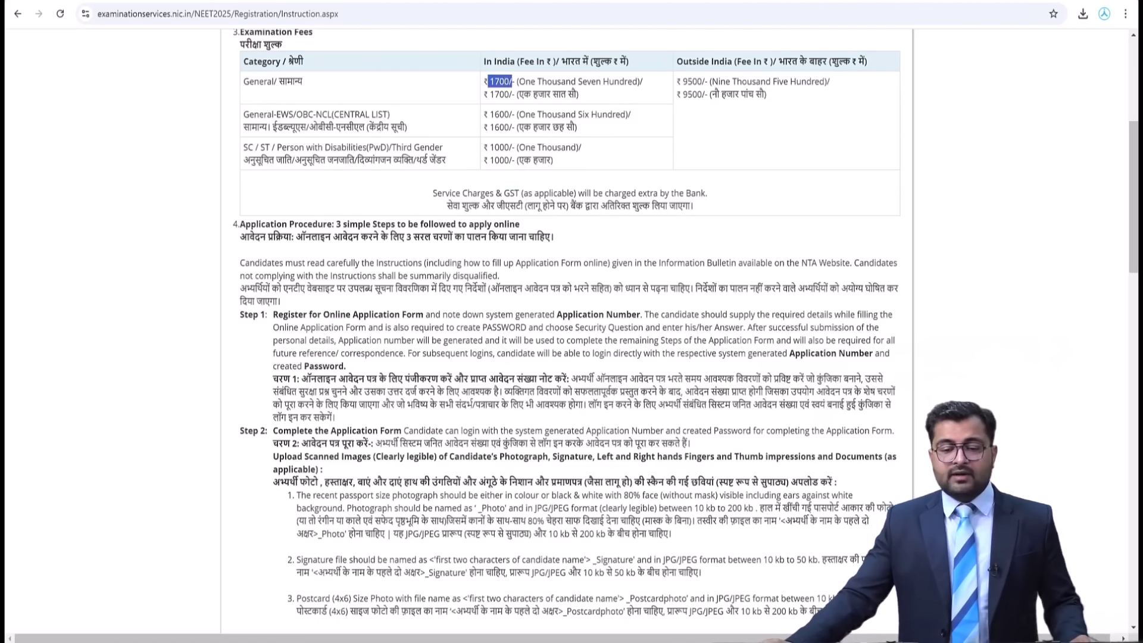
{"action": "left_click_drag", "start_coordinate": [683, 81], "coordinate": [705, 82]}
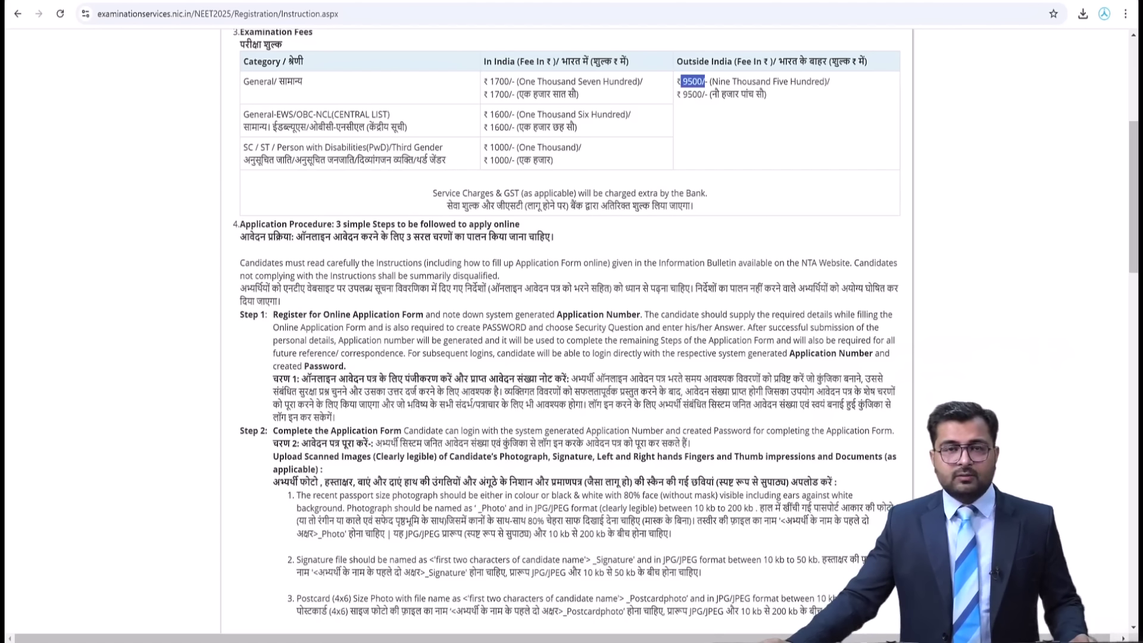
{"action": "scroll", "coordinate": [572, 333], "scroll_direction": "down", "scroll_amount": 1}
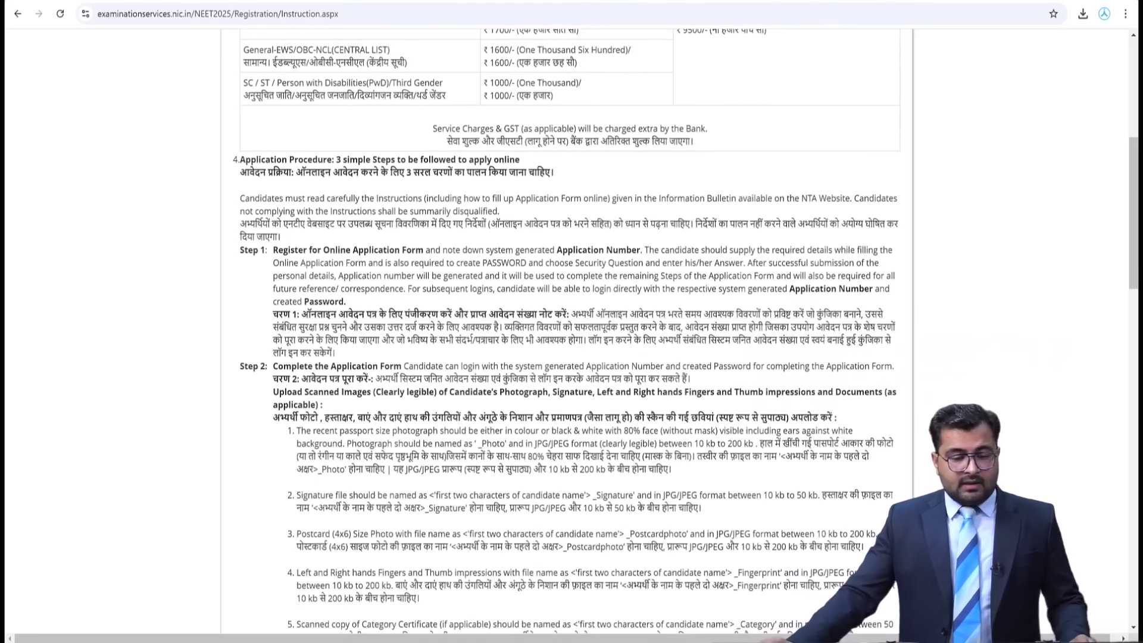
{"action": "scroll", "coordinate": [572, 333], "scroll_direction": "down", "scroll_amount": 1}
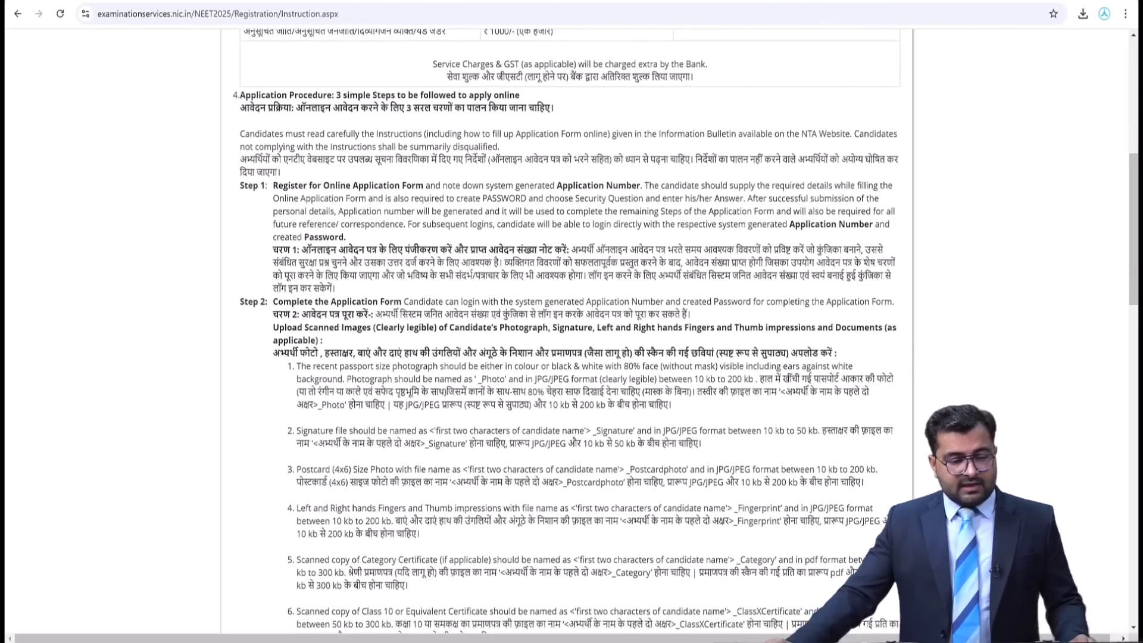
{"action": "left_click_drag", "start_coordinate": [273, 185], "coordinate": [424, 185]}
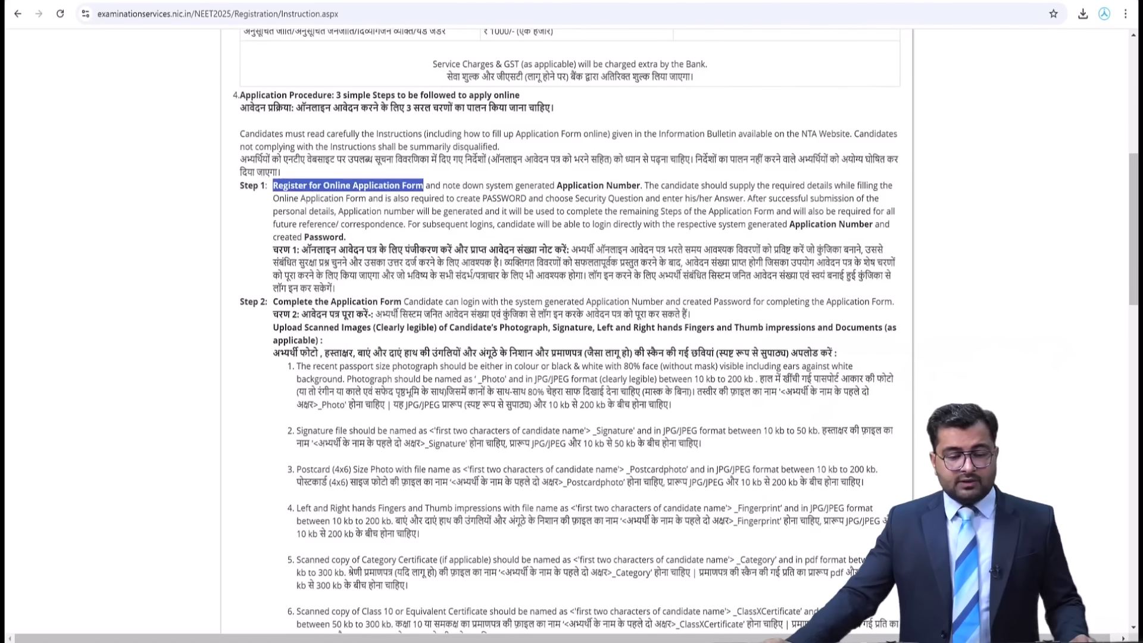
{"action": "scroll", "coordinate": [571, 333], "scroll_direction": "down", "scroll_amount": 2}
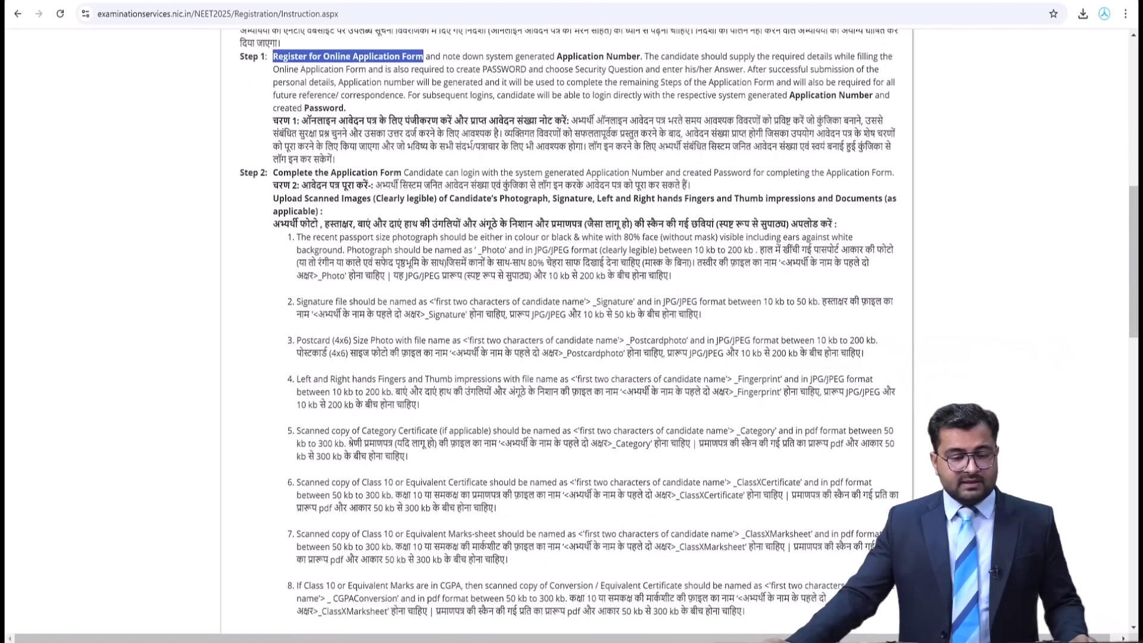
{"action": "left_click_drag", "start_coordinate": [240, 56], "coordinate": [410, 173]}
{"action": "scroll", "coordinate": [572, 334], "scroll_direction": "down", "scroll_amount": 1}
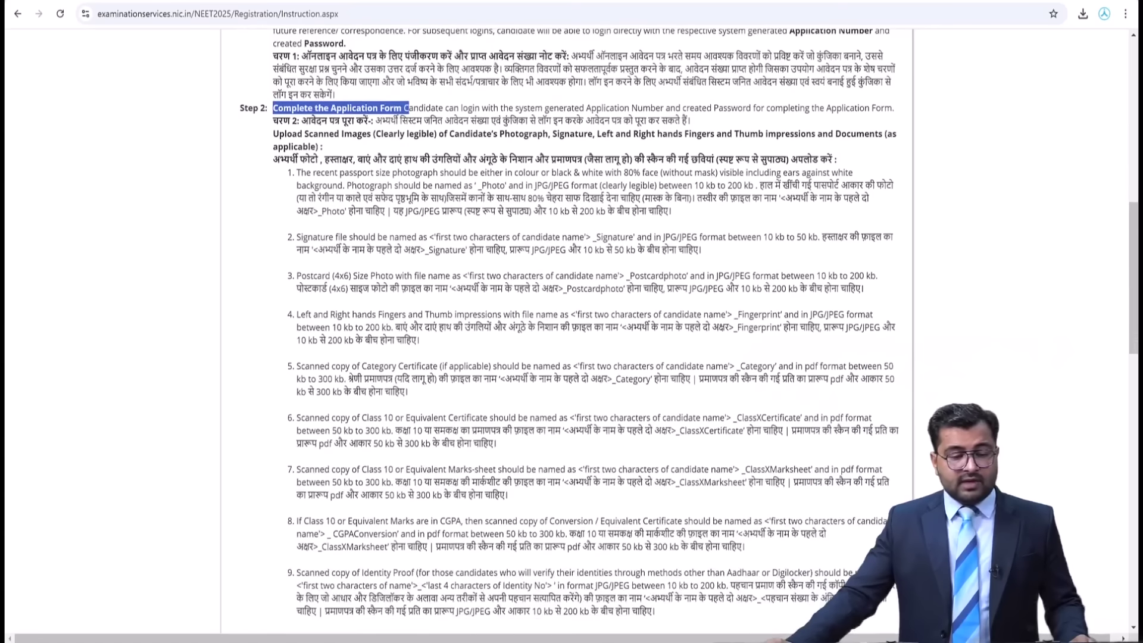
{"action": "scroll", "coordinate": [572, 334], "scroll_direction": "down", "scroll_amount": 2}
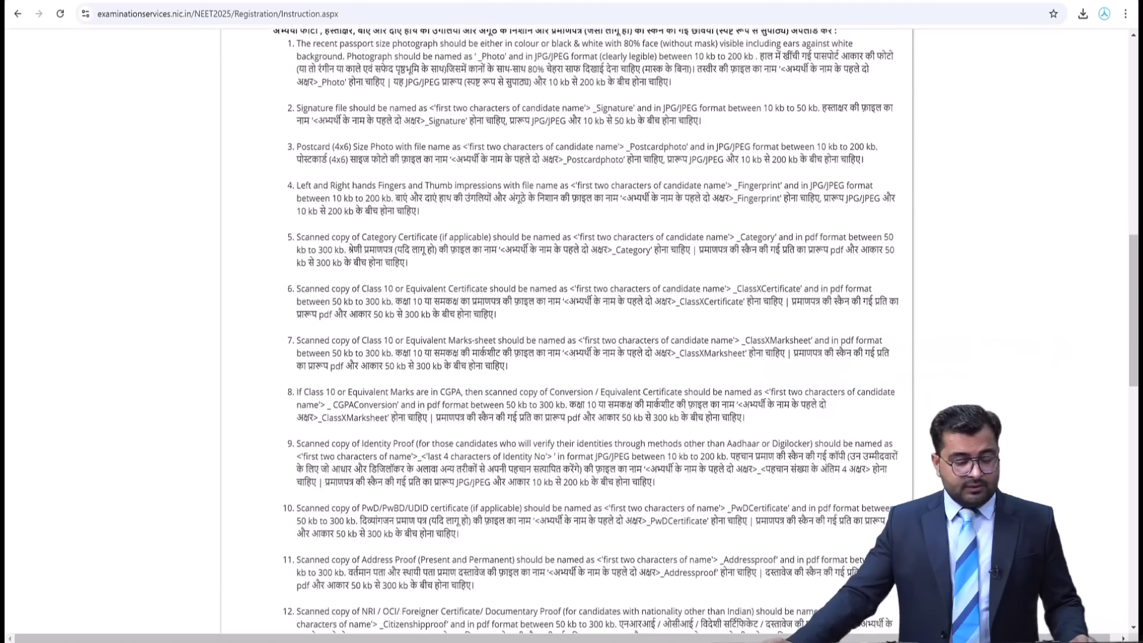
{"action": "scroll", "coordinate": [572, 333], "scroll_direction": "up", "scroll_amount": 2}
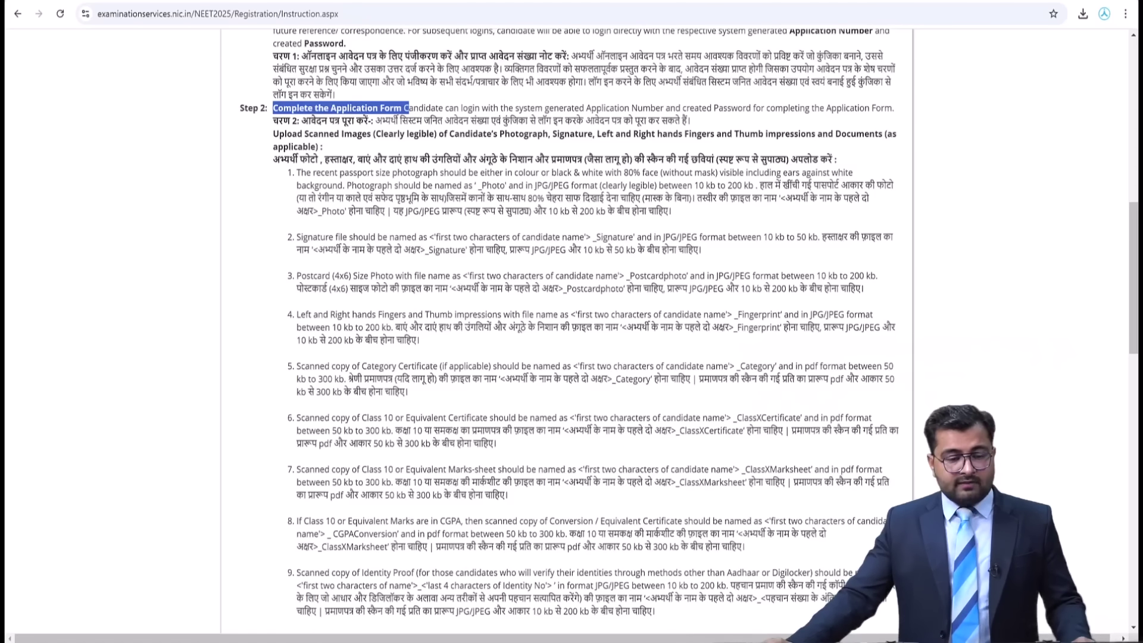
{"action": "left_click_drag", "start_coordinate": [297, 172], "coordinate": [340, 495]}
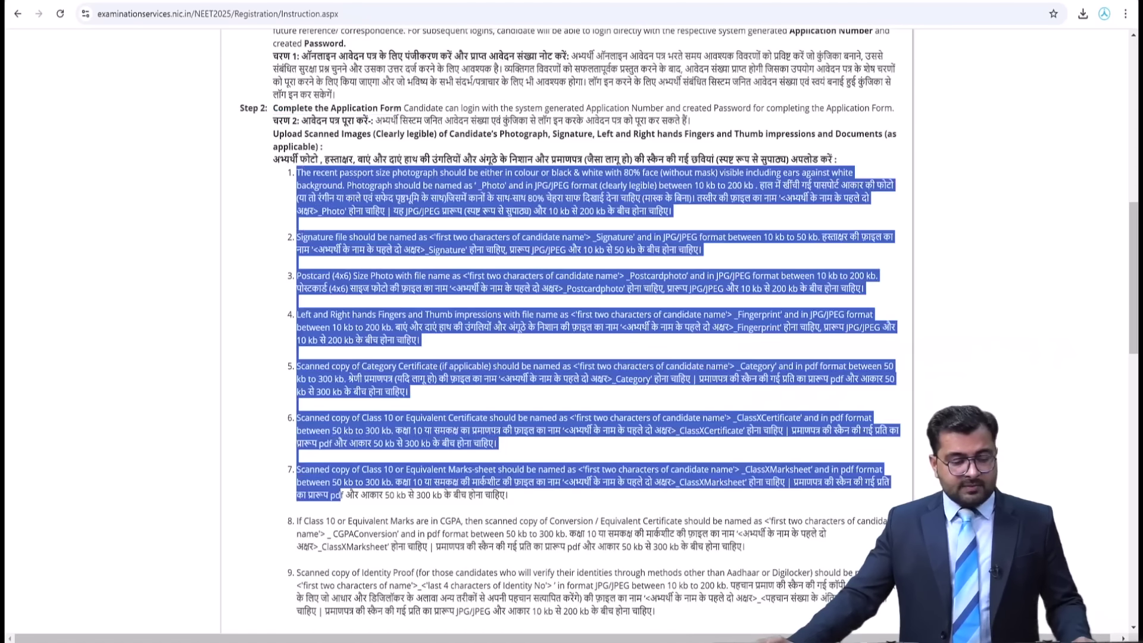
{"action": "scroll", "coordinate": [569, 330], "scroll_direction": "down", "scroll_amount": 2}
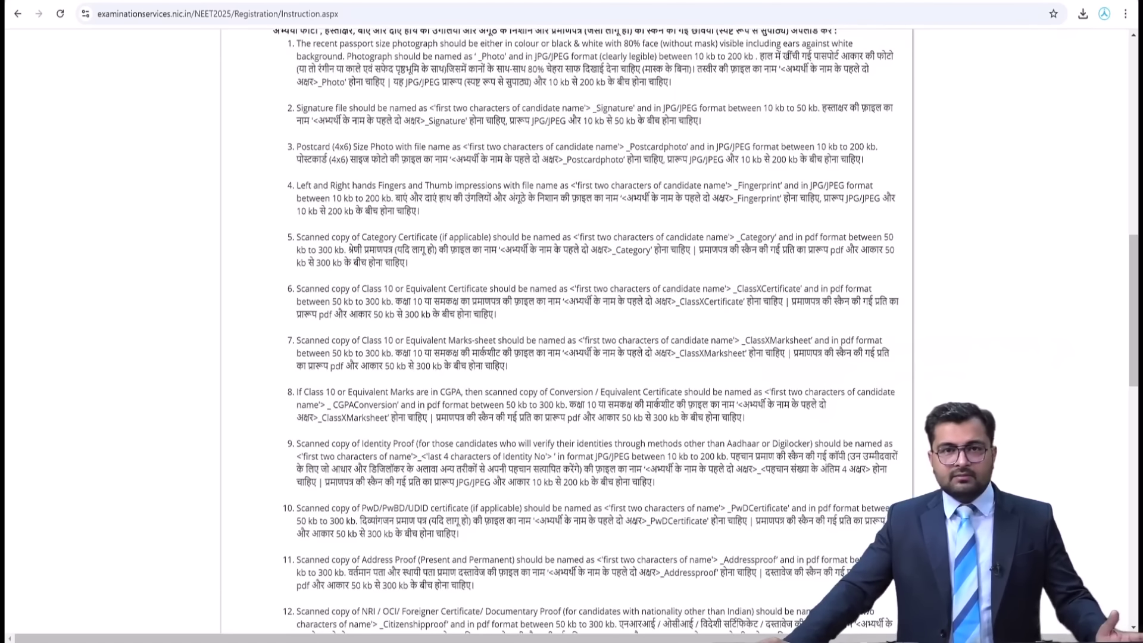
{"action": "scroll", "coordinate": [590, 327], "scroll_direction": "down", "scroll_amount": 1}
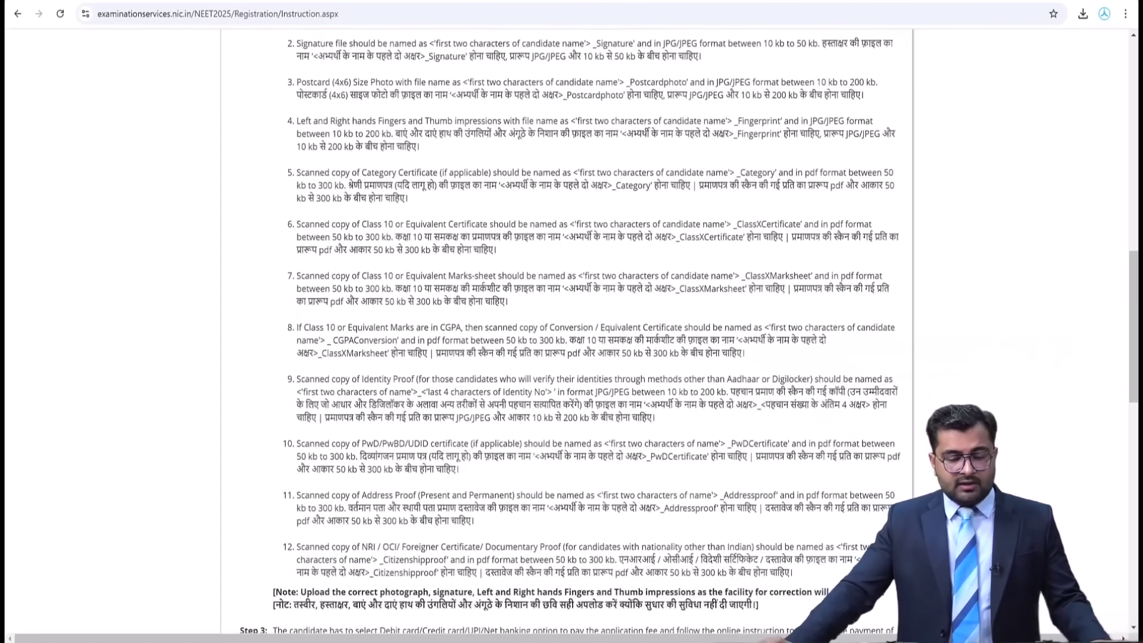
{"action": "scroll", "coordinate": [570, 331], "scroll_direction": "up", "scroll_amount": 2}
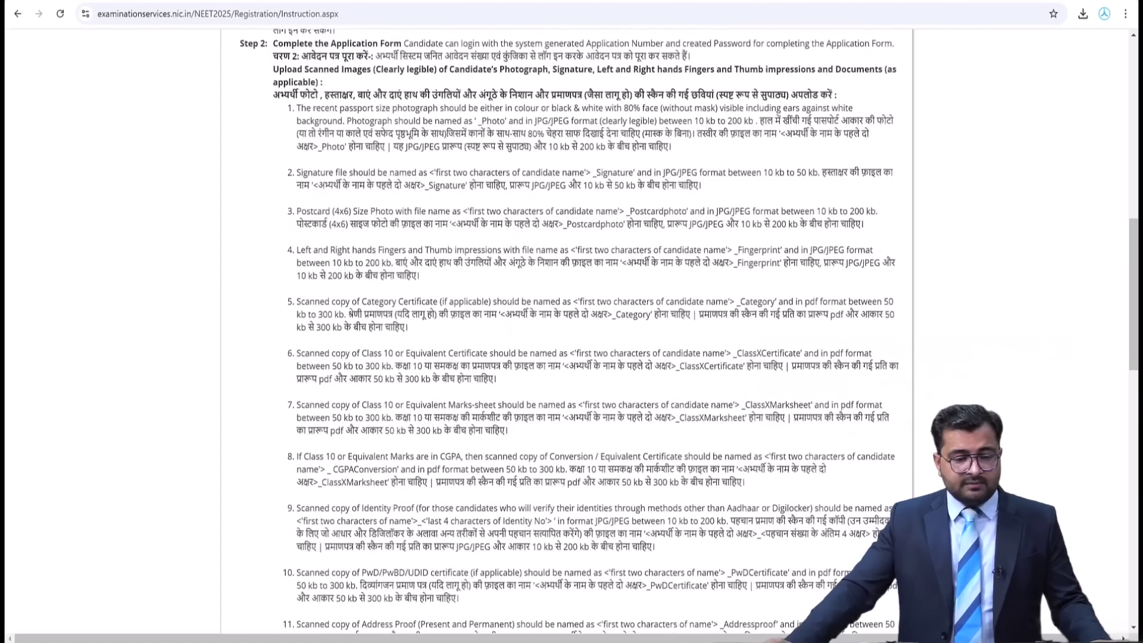
{"action": "scroll", "coordinate": [569, 331], "scroll_direction": "up", "scroll_amount": 1}
{"action": "left_click_drag", "start_coordinate": [296, 173], "coordinate": [658, 172]}
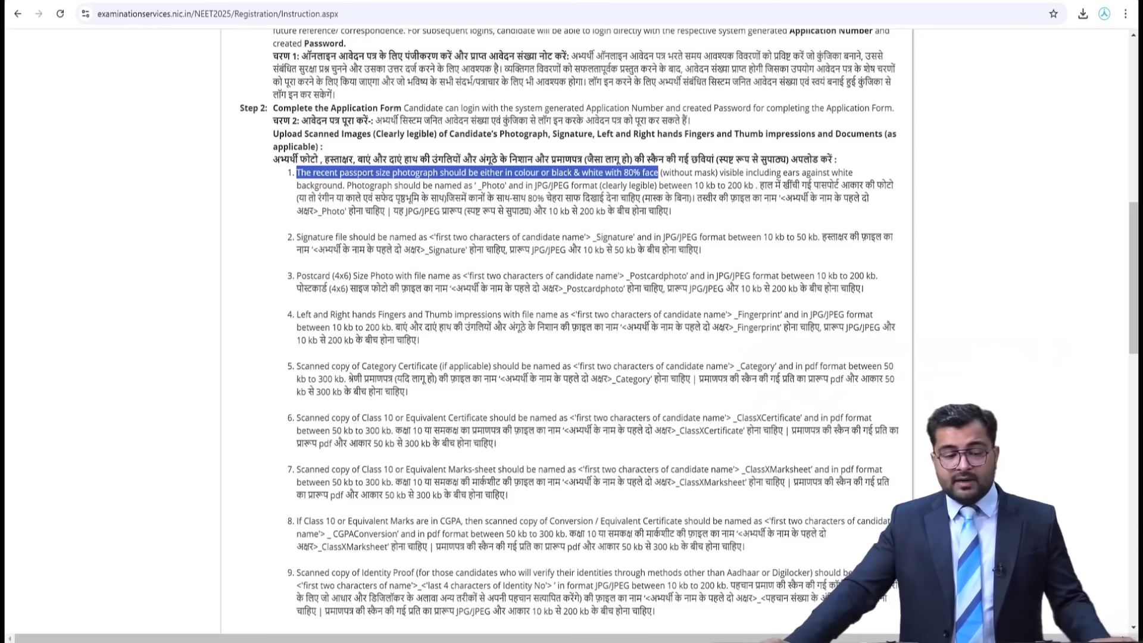
{"action": "left_click_drag", "start_coordinate": [347, 185], "coordinate": [475, 185]}
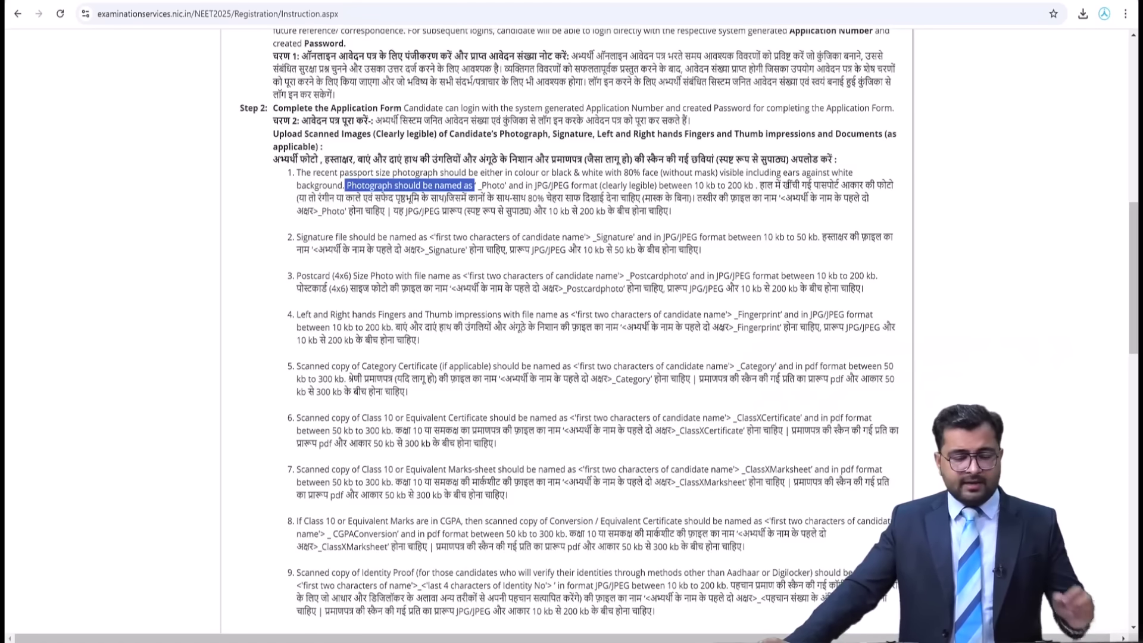
Step: Review the password rules: 8–13 characters with upper case, lower case, numeric and special characters
{"action": "scroll", "coordinate": [566, 331], "scroll_direction": "down", "scroll_amount": 15}
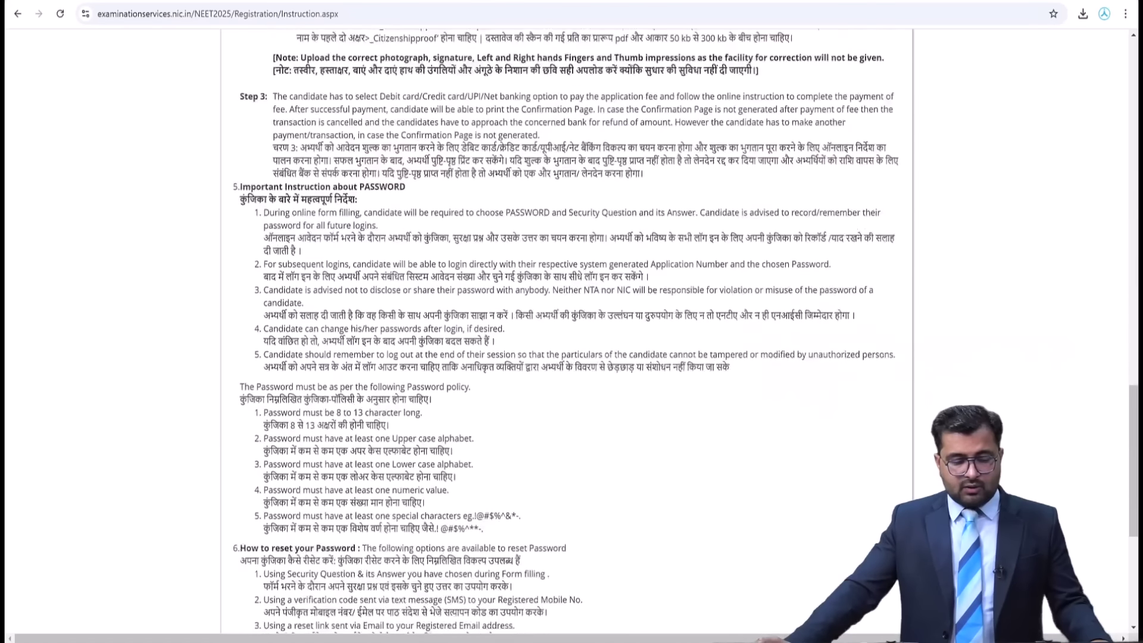
{"action": "scroll", "coordinate": [566, 331], "scroll_direction": "down", "scroll_amount": 1}
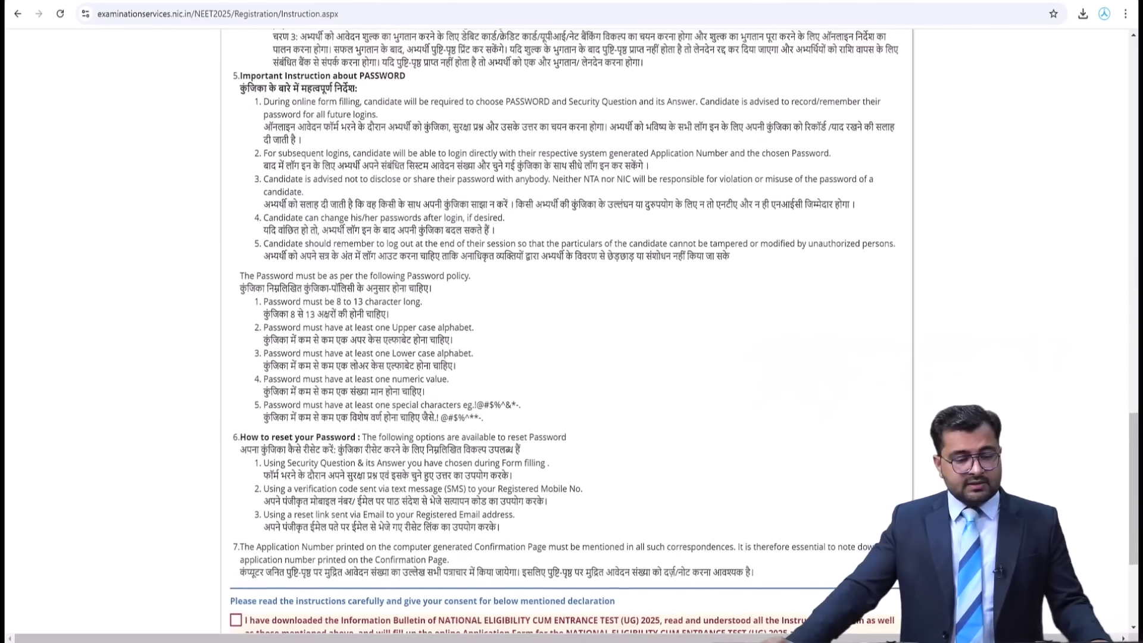
{"action": "left_click_drag", "start_coordinate": [264, 101], "coordinate": [330, 256]}
{"action": "left_click", "coordinate": [331, 257]}
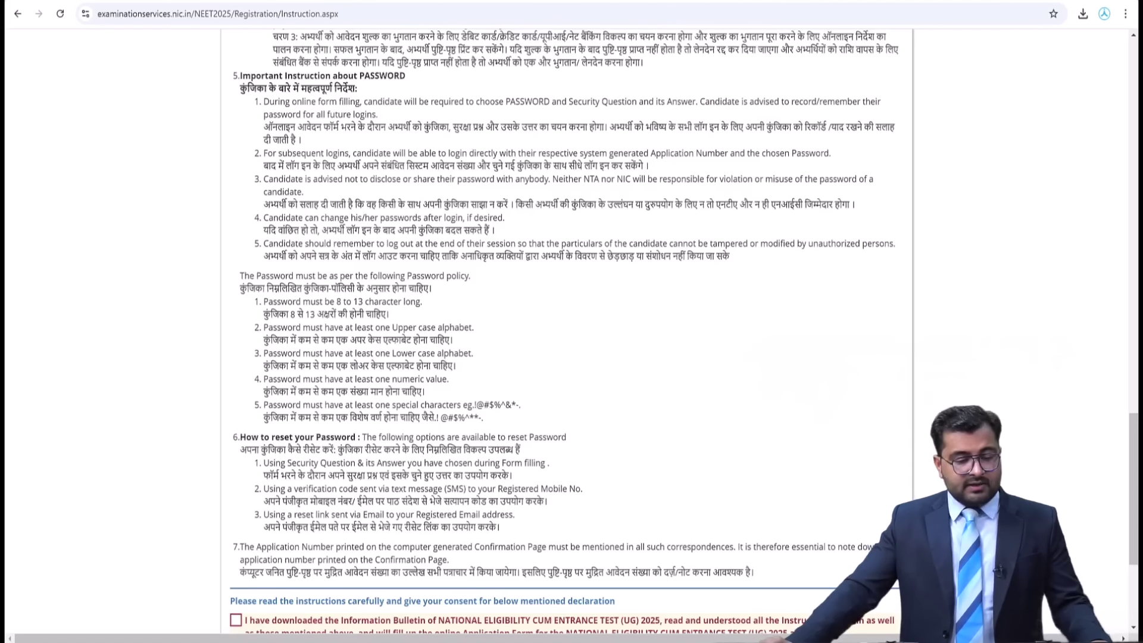
{"action": "left_click_drag", "start_coordinate": [334, 302], "coordinate": [423, 302]}
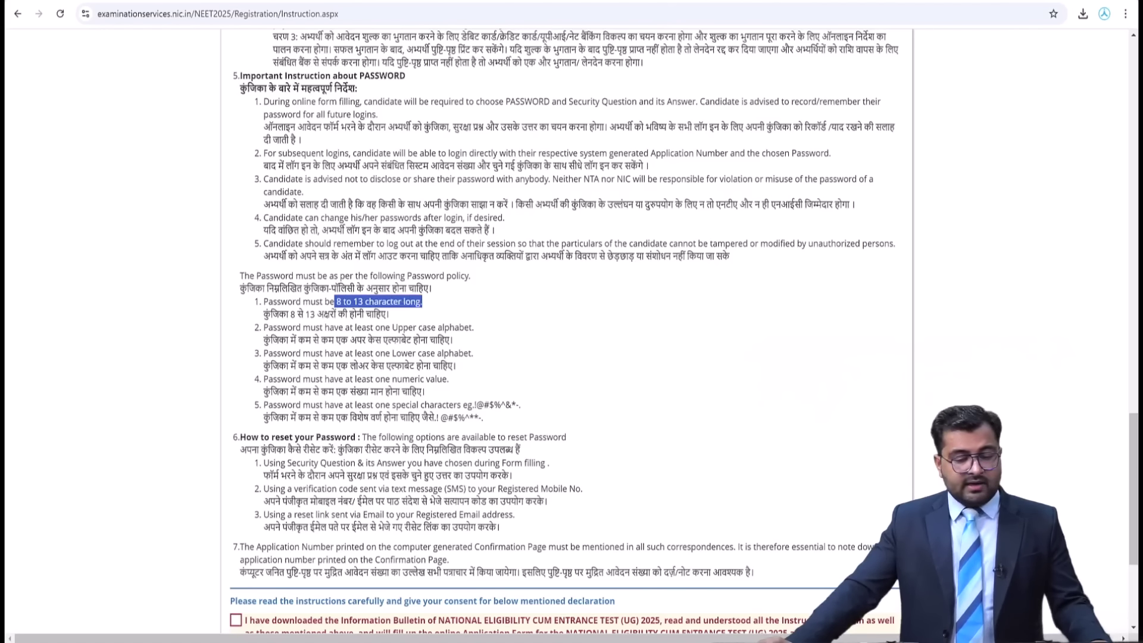
{"action": "left_click_drag", "start_coordinate": [350, 327], "coordinate": [472, 327]}
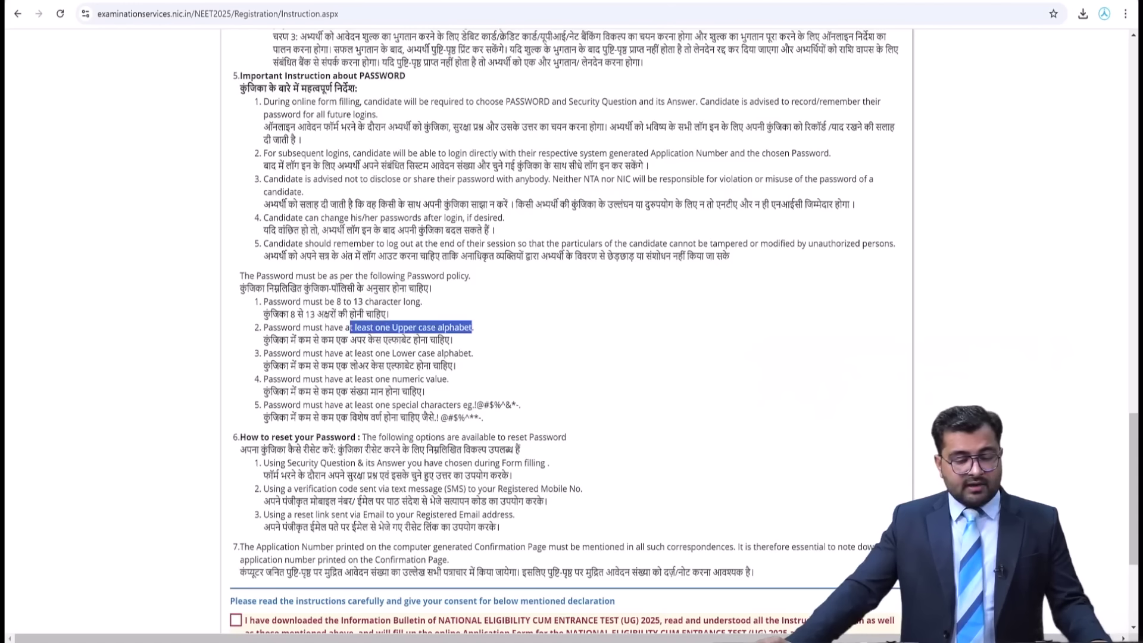
{"action": "left_click_drag", "start_coordinate": [344, 353], "coordinate": [473, 353]}
{"action": "left_click_drag", "start_coordinate": [345, 379], "coordinate": [449, 379]}
{"action": "left_click_drag", "start_coordinate": [356, 405], "coordinate": [521, 405]}
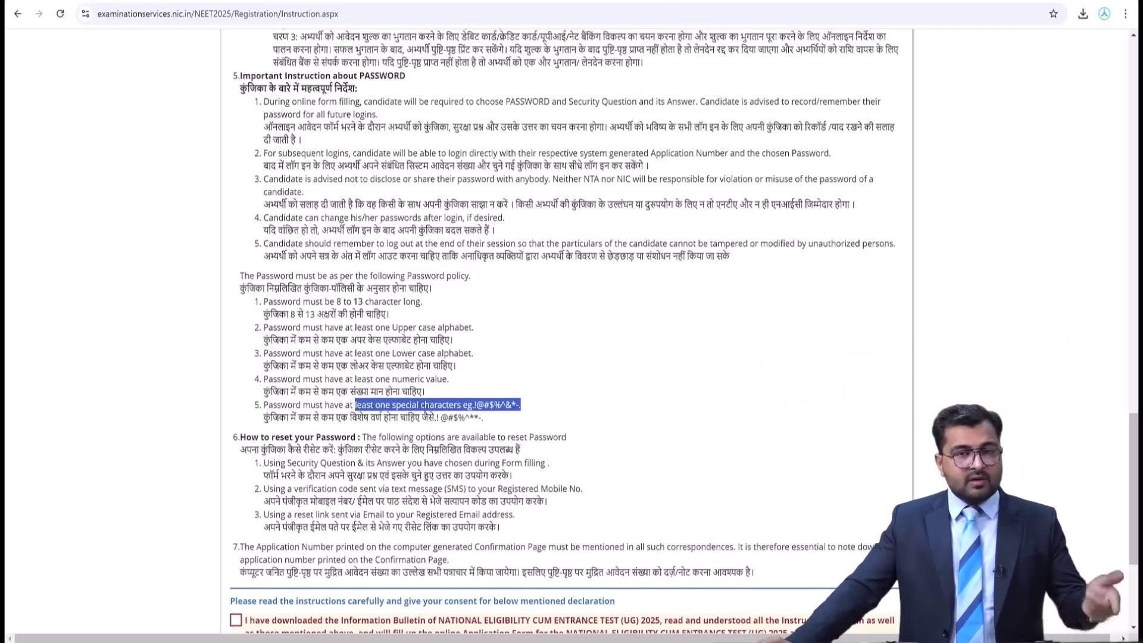
Step: Read the password-reset guidance and tick the Information Bulletin declaration
{"action": "scroll", "coordinate": [565, 333], "scroll_direction": "down", "scroll_amount": 2}
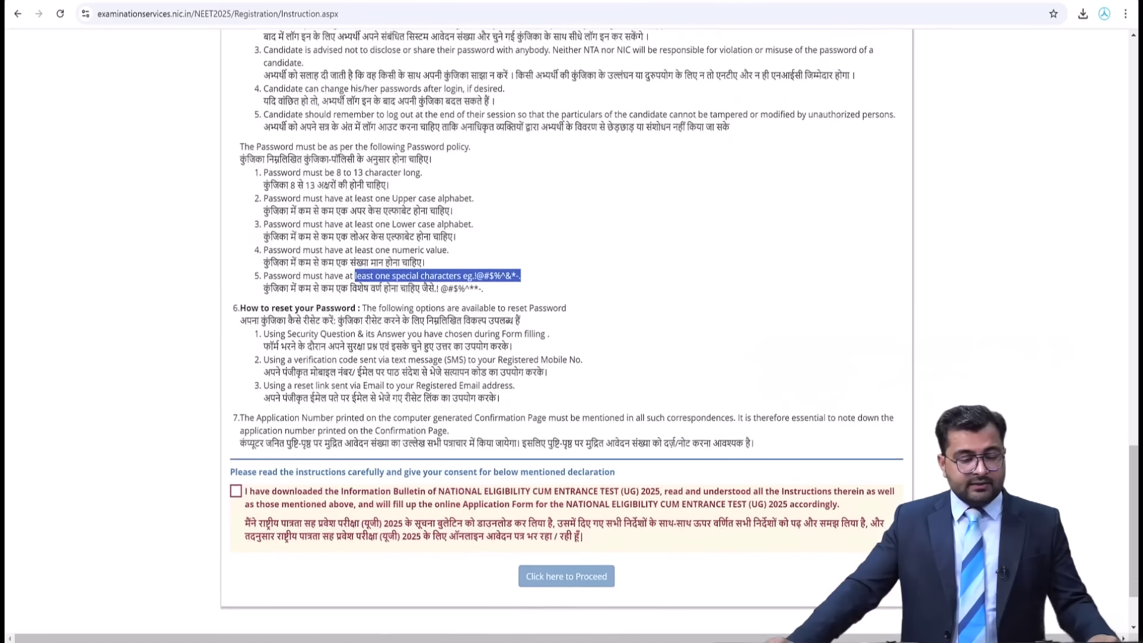
{"action": "left_click_drag", "start_coordinate": [239, 308], "coordinate": [379, 308]}
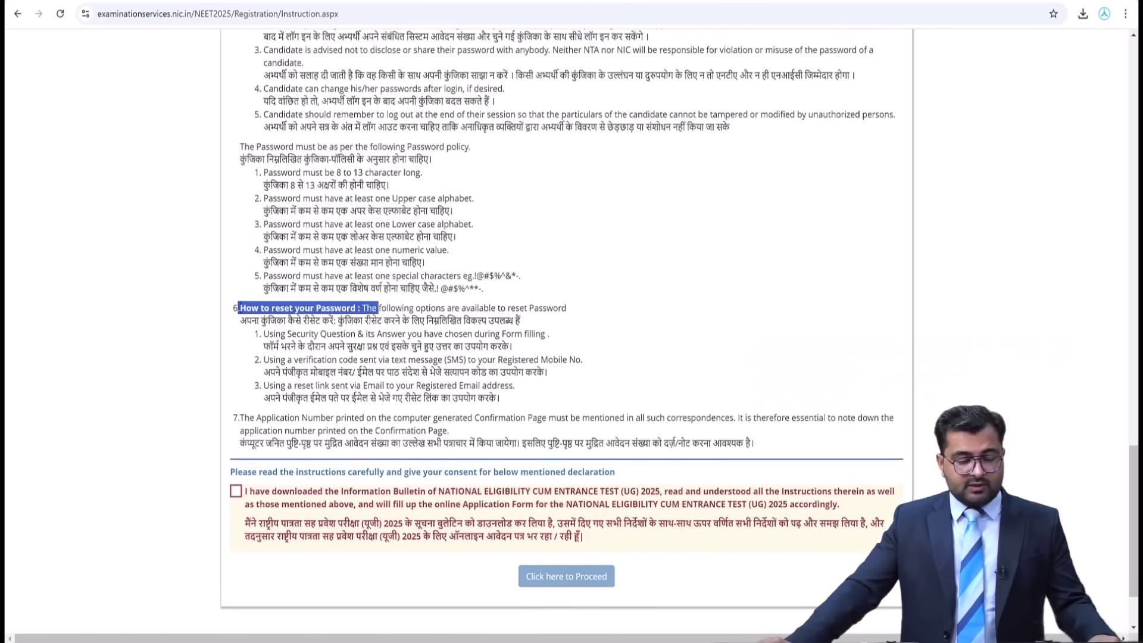
{"action": "scroll", "coordinate": [566, 334], "scroll_direction": "down", "scroll_amount": 2}
{"action": "scroll", "coordinate": [566, 333], "scroll_direction": "up", "scroll_amount": 1}
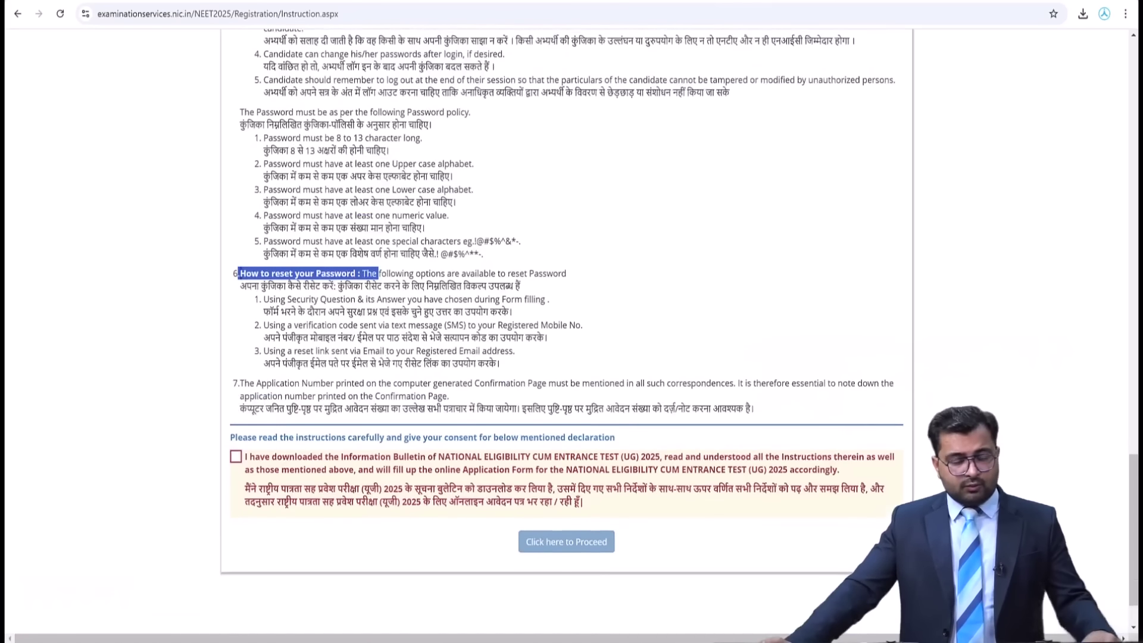
{"action": "scroll", "coordinate": [565, 334], "scroll_direction": "up", "scroll_amount": 1}
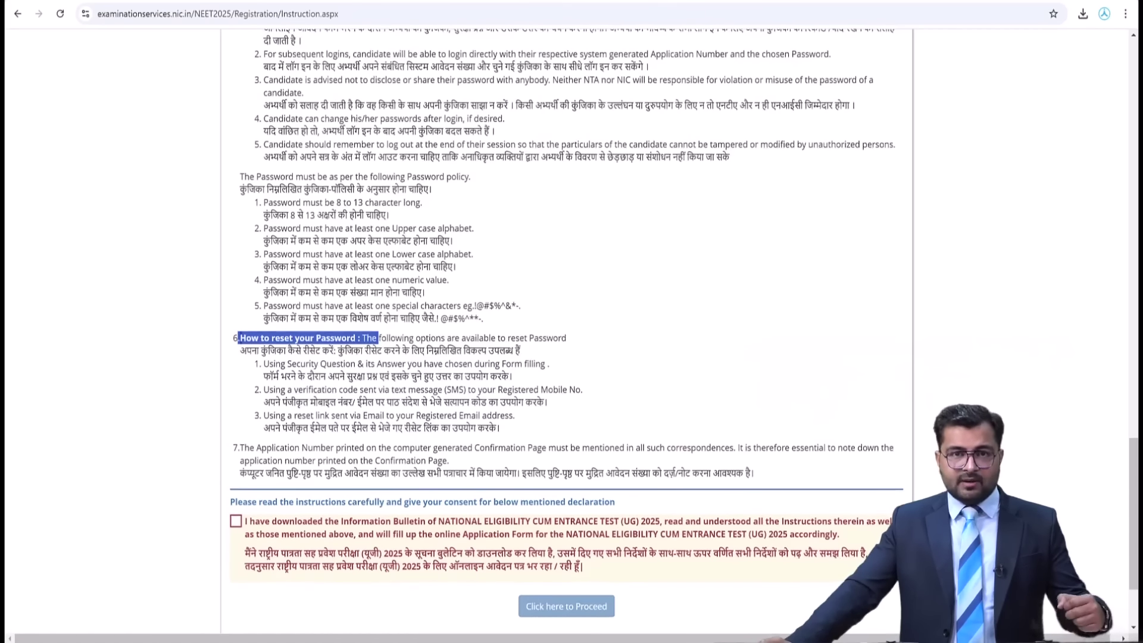
{"action": "scroll", "coordinate": [566, 334], "scroll_direction": "down", "scroll_amount": 2}
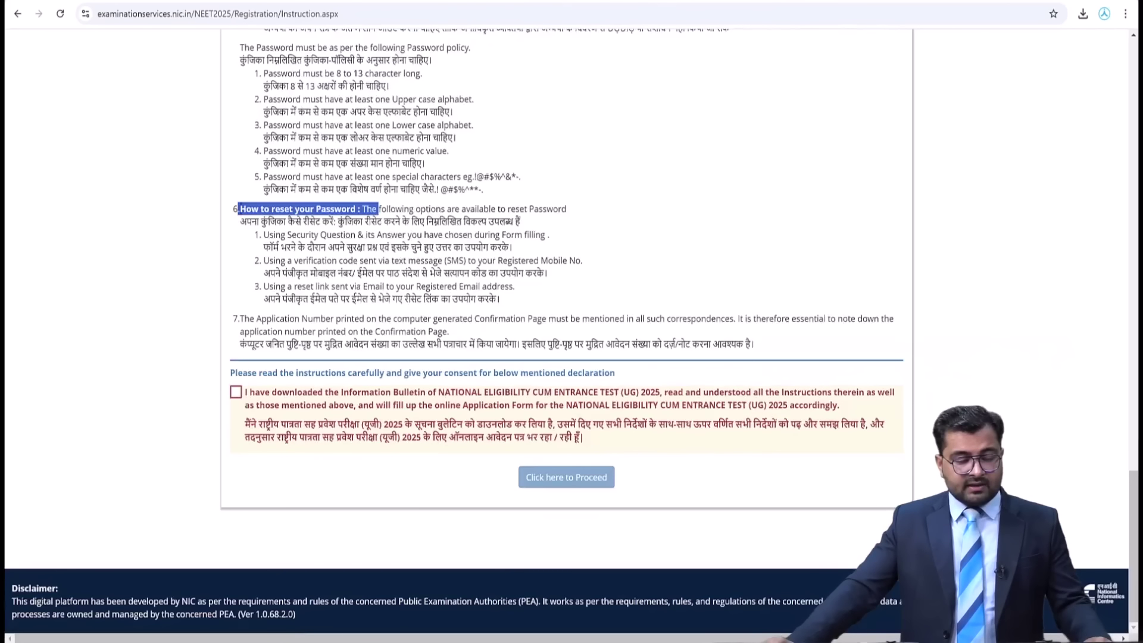
{"action": "left_click", "coordinate": [236, 392]}
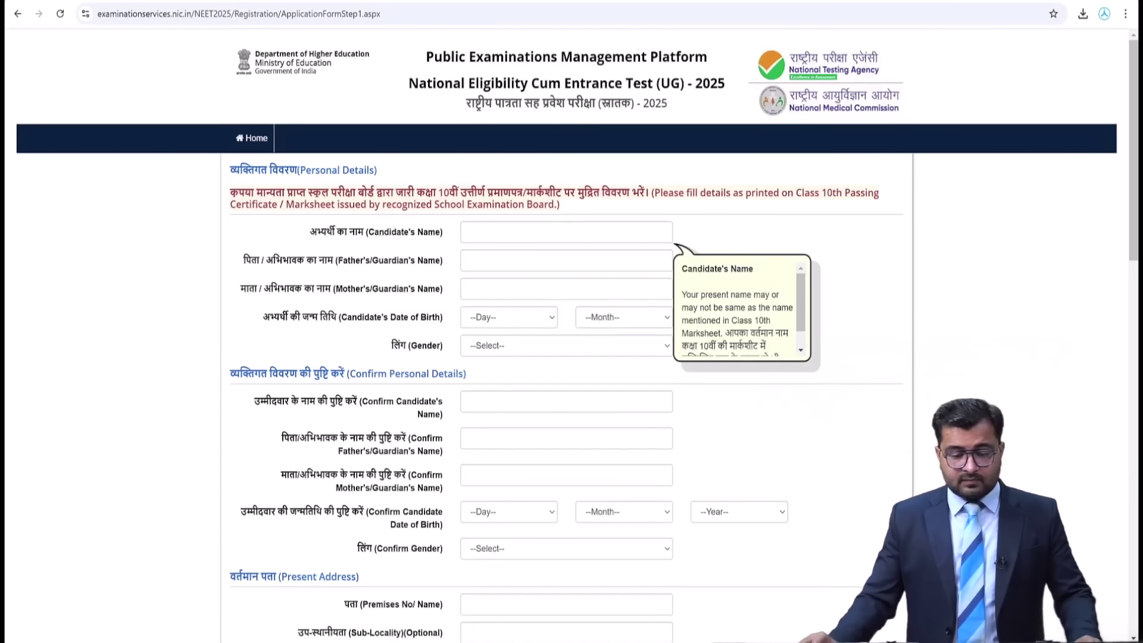
Step: Enter the candidate's, father's and mother's names in the Personal Details form
{"action": "left_click", "coordinate": [566, 232]}
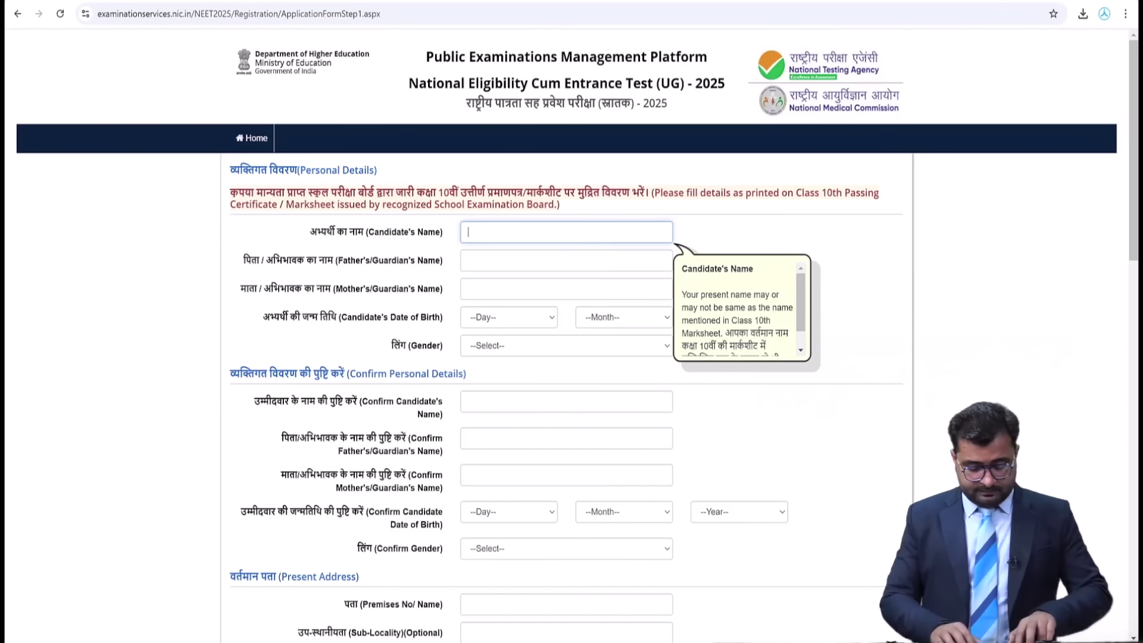
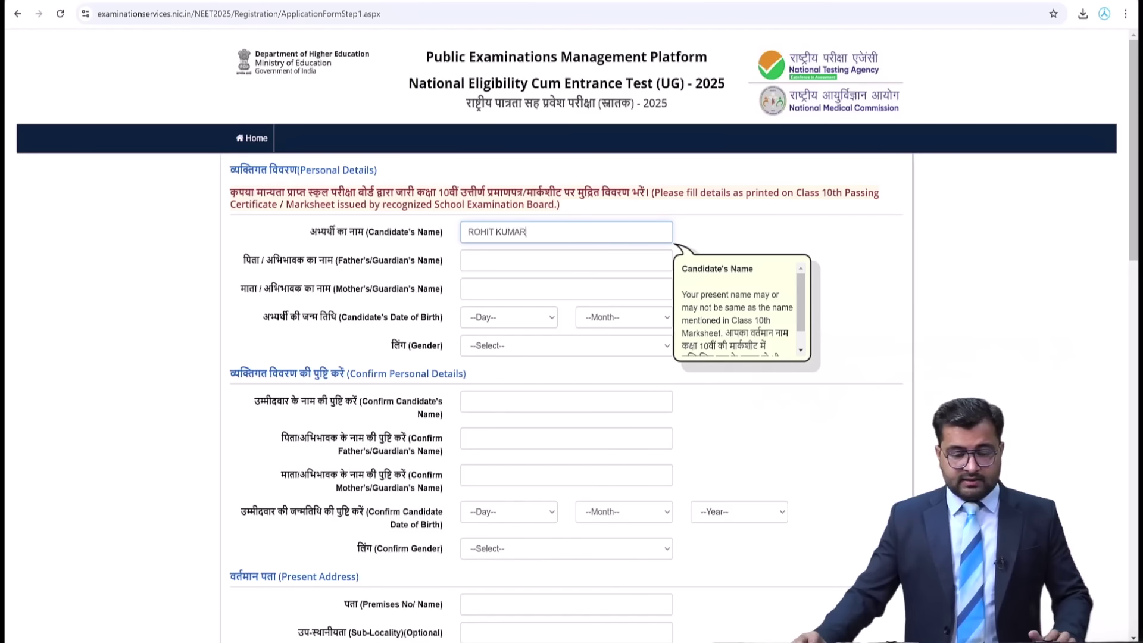
{"action": "key", "text": "Tab"}
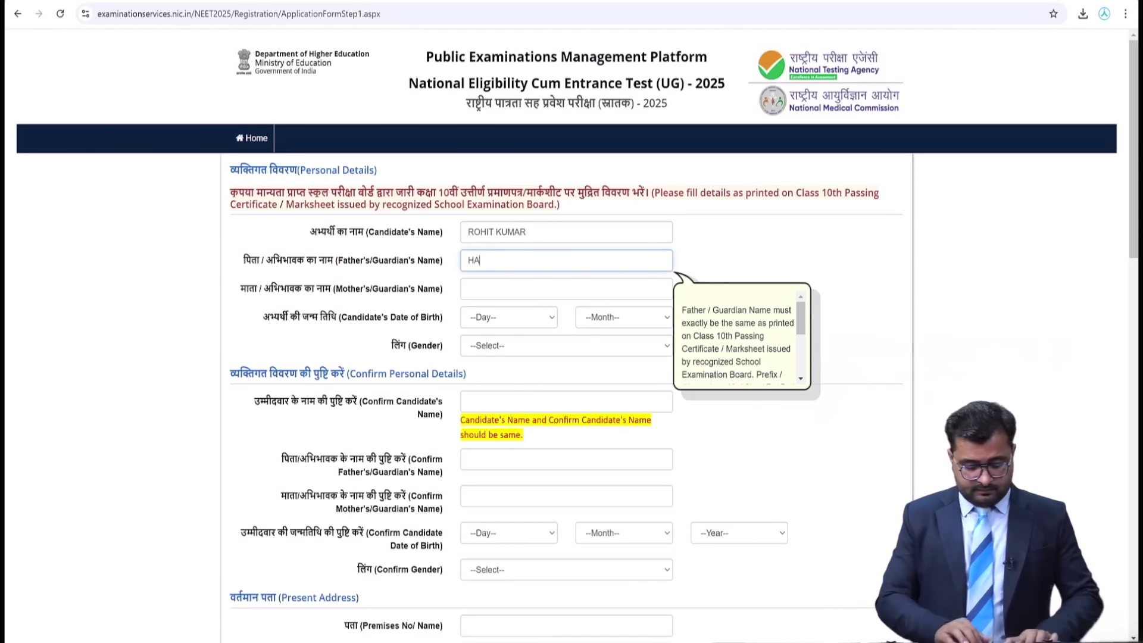
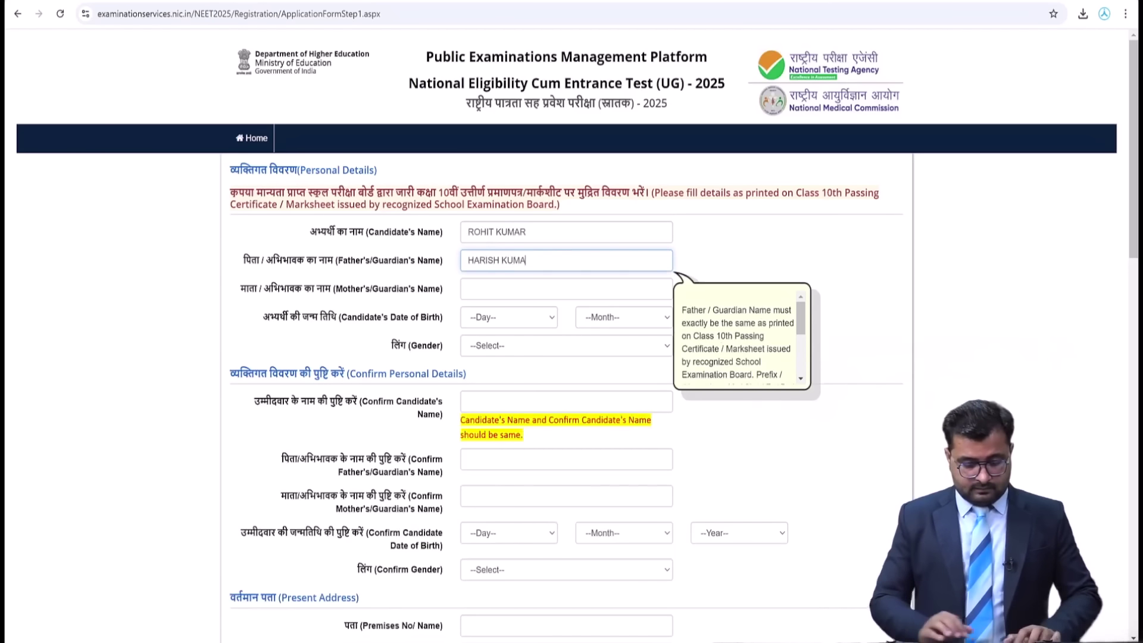
{"action": "key", "text": "Tab"}
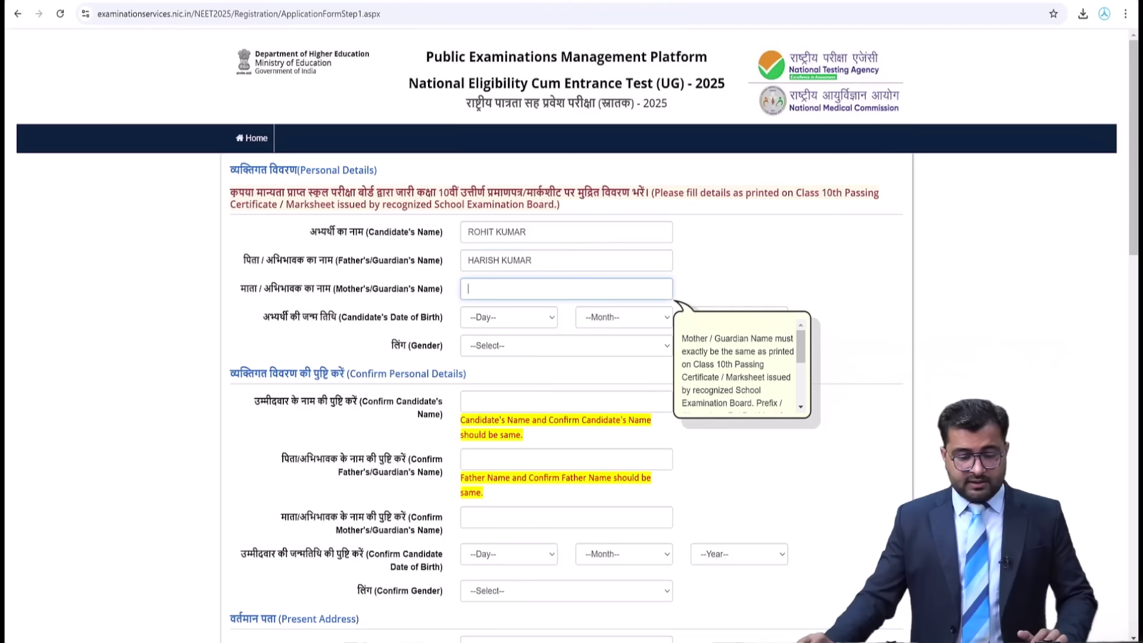
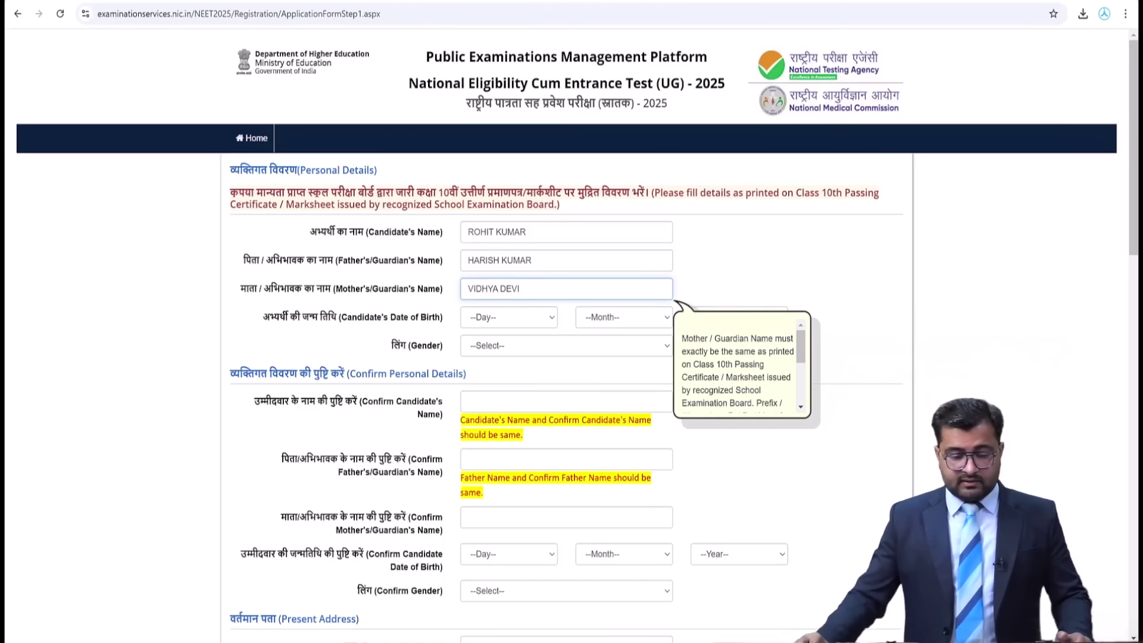
Step: Set date of birth to 25 November 2004 and gender to Male
{"action": "left_click", "coordinate": [509, 317]}
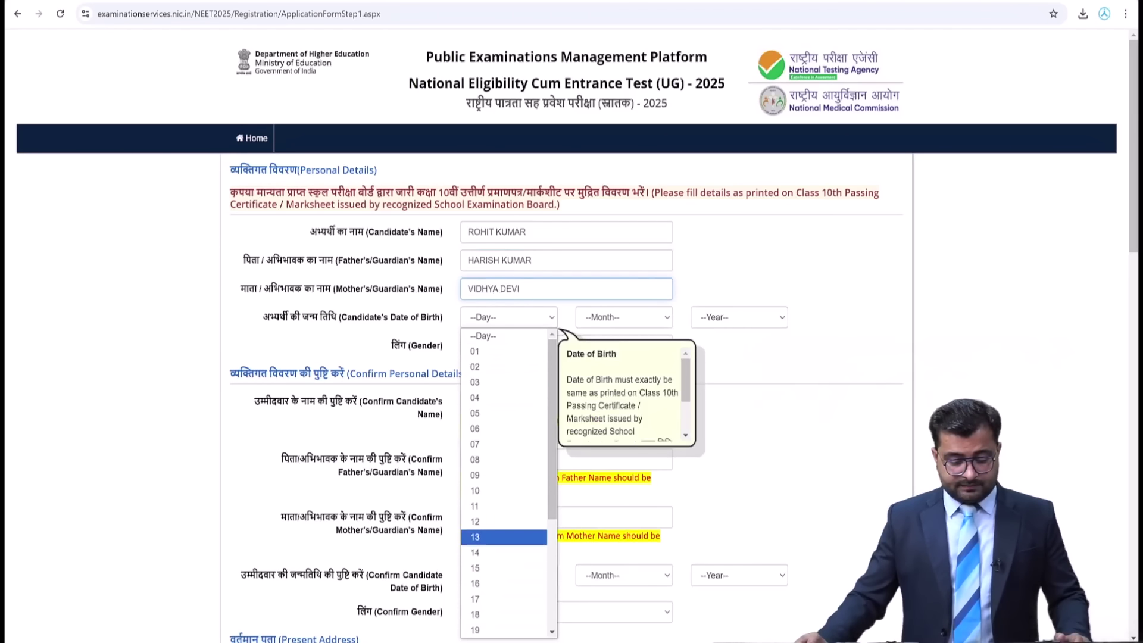
{"action": "scroll", "coordinate": [504, 571], "scroll_direction": "down", "scroll_amount": 4}
{"action": "left_click", "coordinate": [504, 537]}
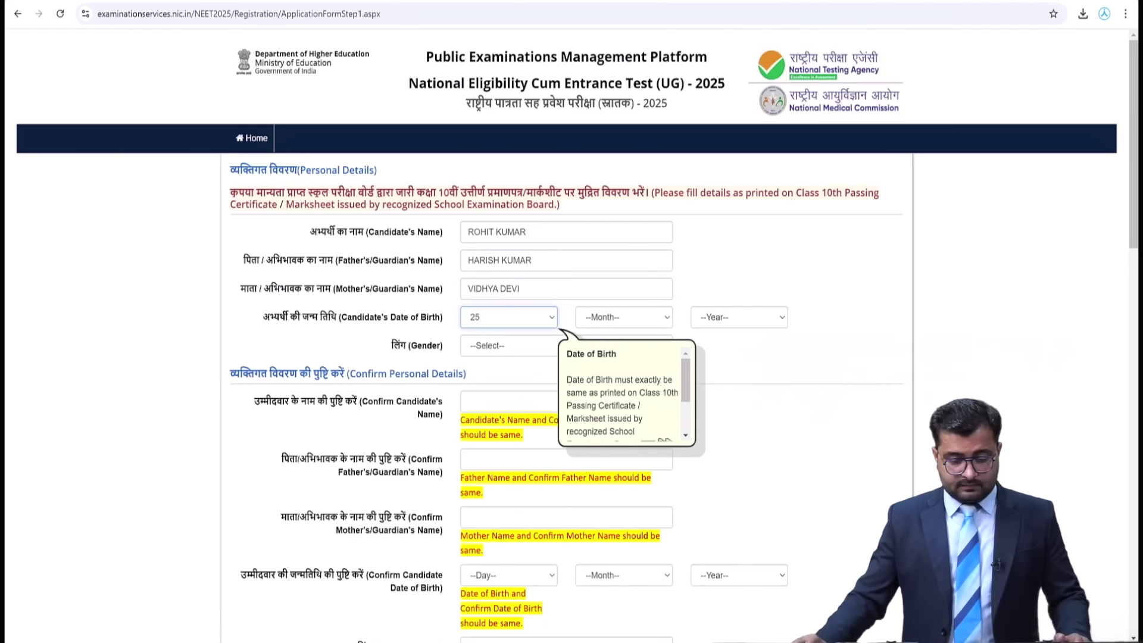
{"action": "left_click", "coordinate": [624, 316]}
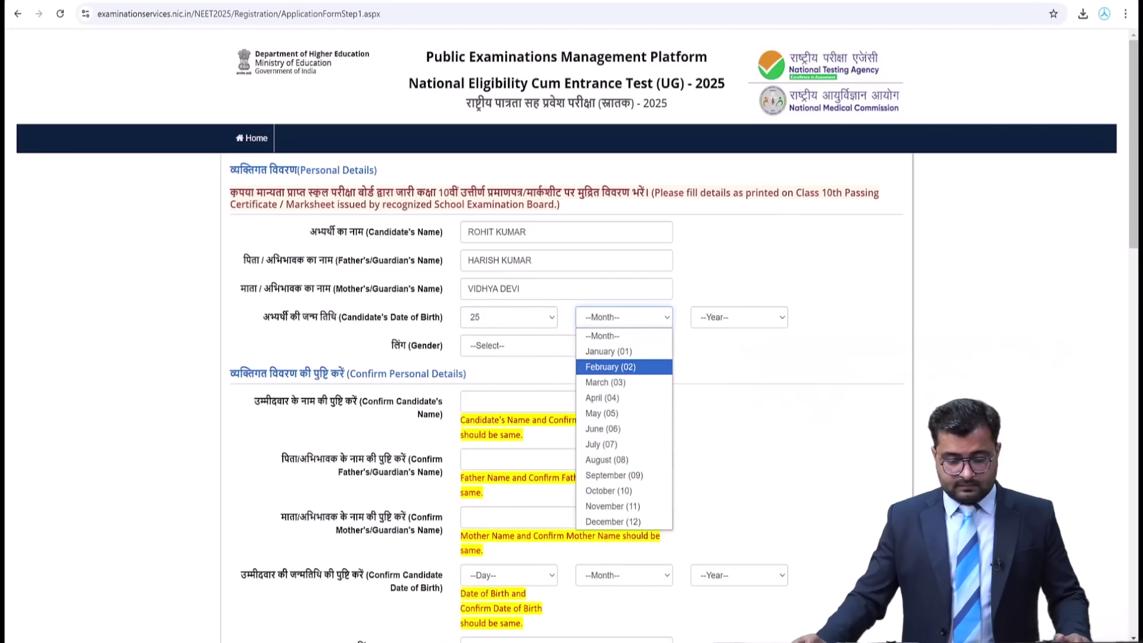
{"action": "left_click", "coordinate": [613, 506]}
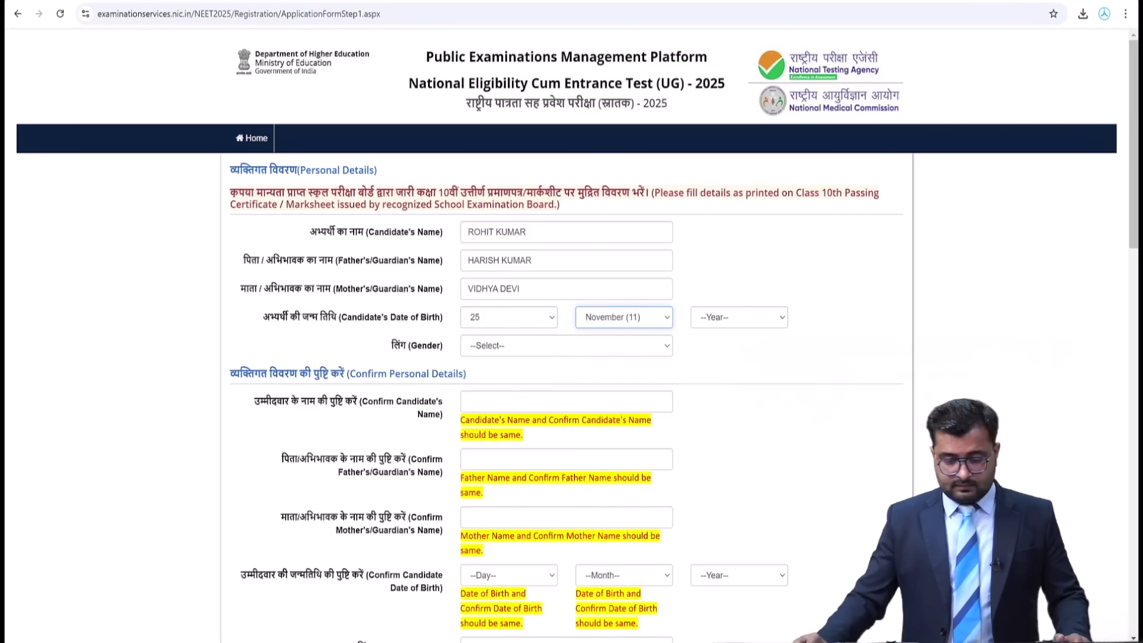
{"action": "left_click", "coordinate": [739, 317]}
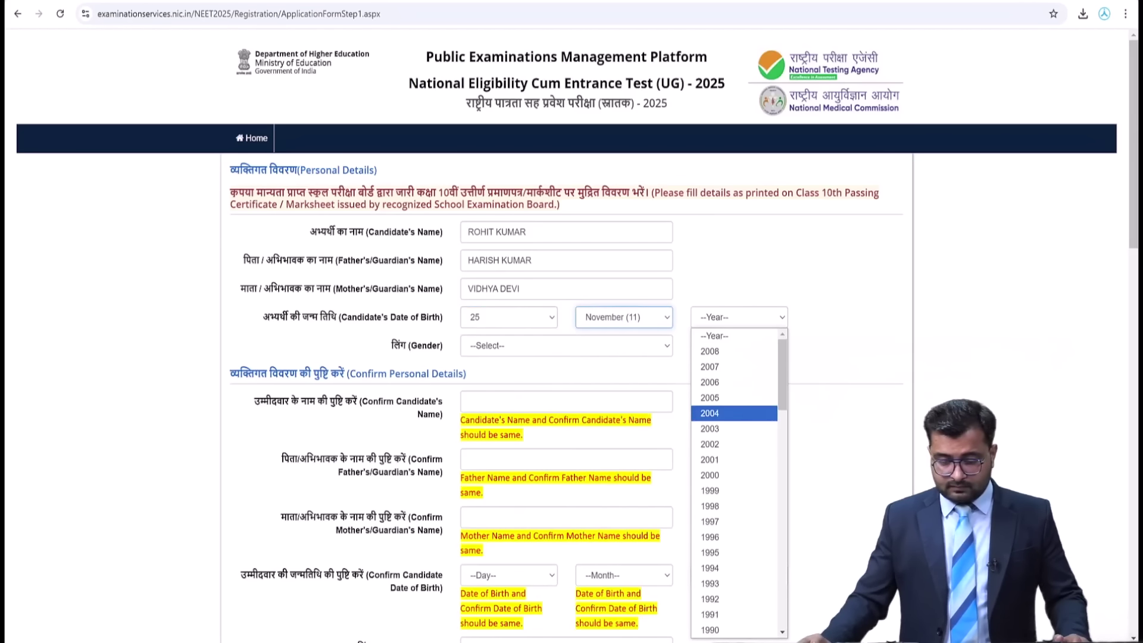
{"action": "left_click", "coordinate": [734, 412]}
{"action": "scroll", "coordinate": [735, 413], "scroll_direction": "down", "scroll_amount": 2}
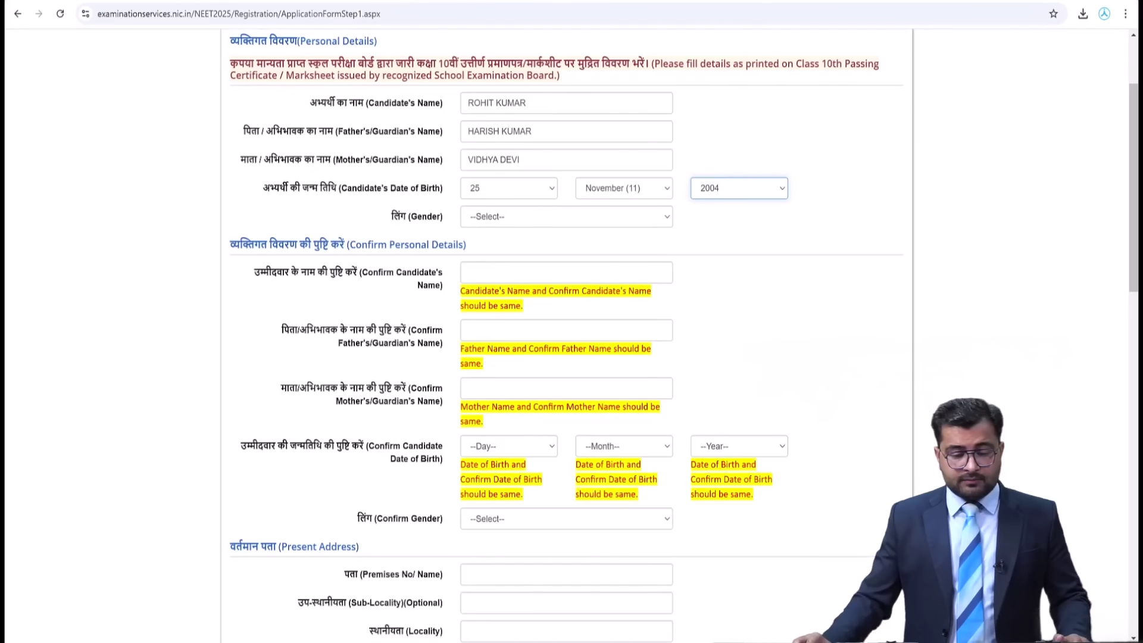
{"action": "left_click", "coordinate": [566, 216]}
{"action": "left_click", "coordinate": [566, 248]}
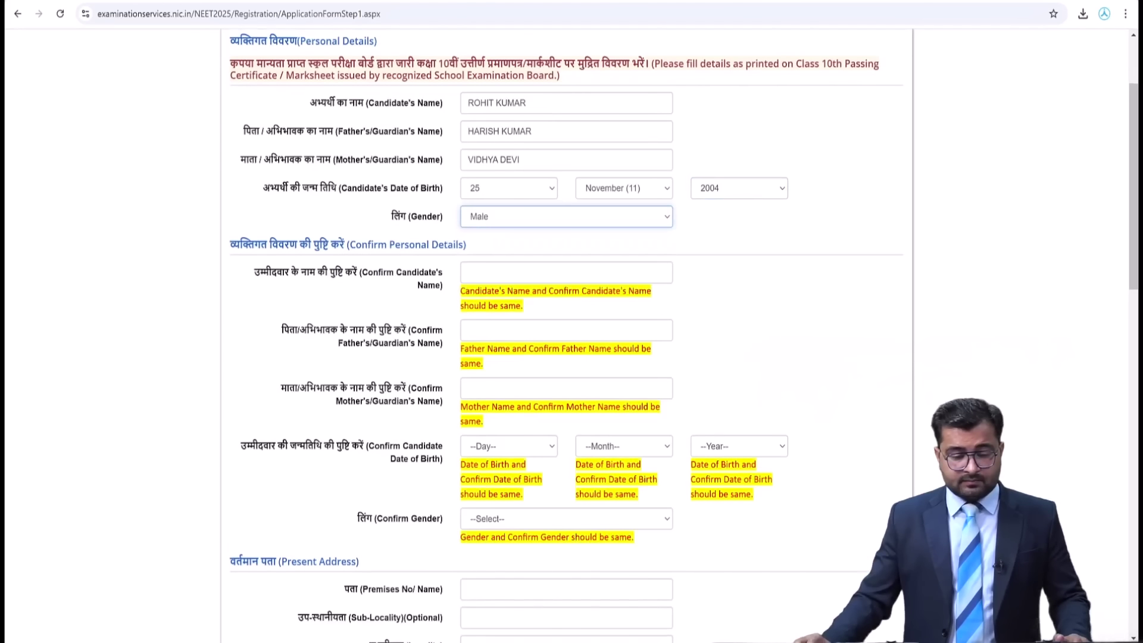
{"action": "left_click", "coordinate": [566, 272]}
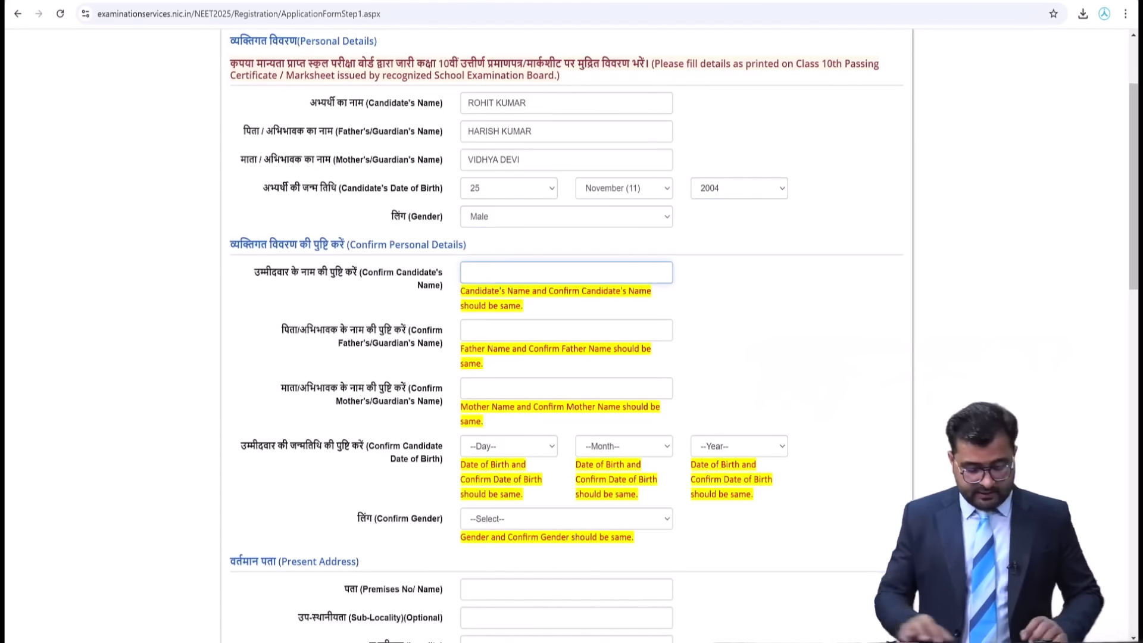
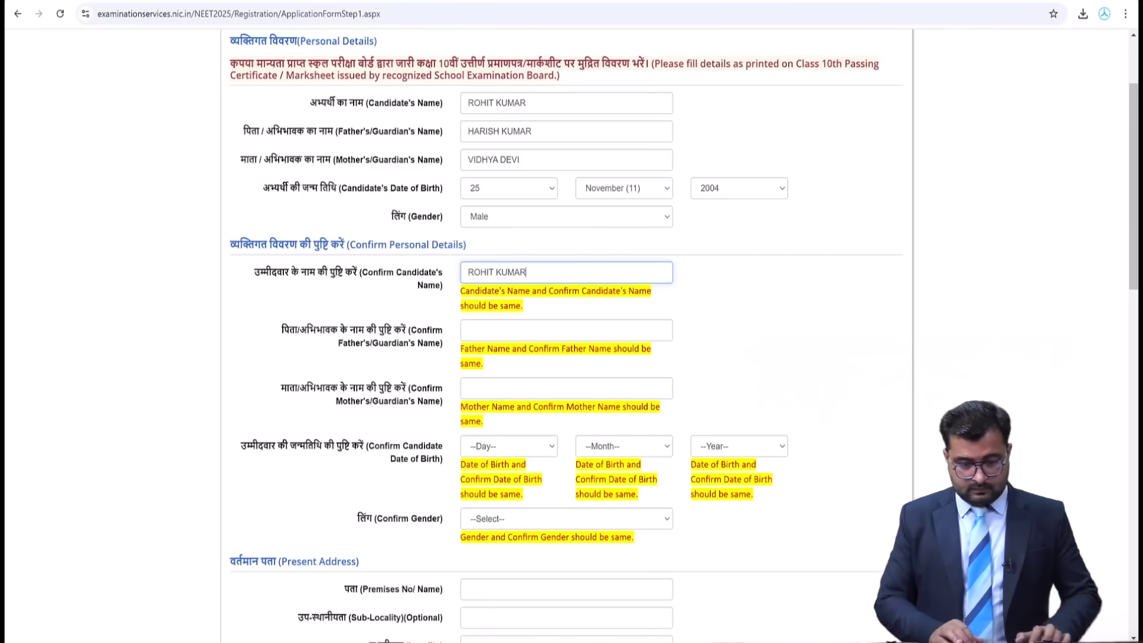
Step: Retype the candidate's, father's and mother's names in the confirmation fields
{"action": "key", "text": "Tab"}
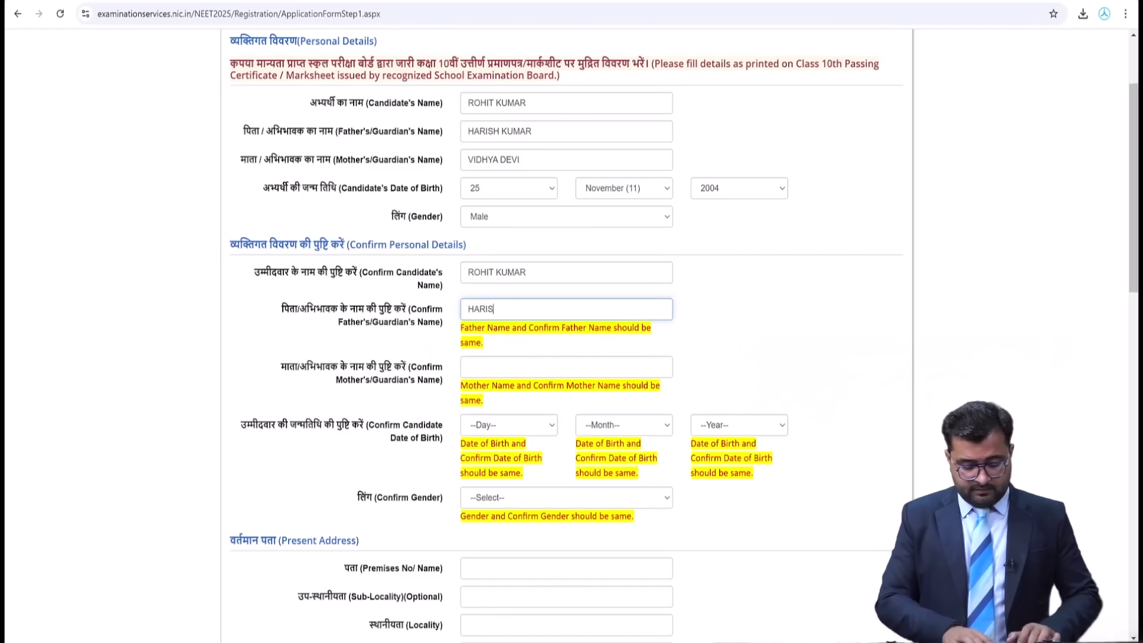
{"action": "key", "text": "Tab"}
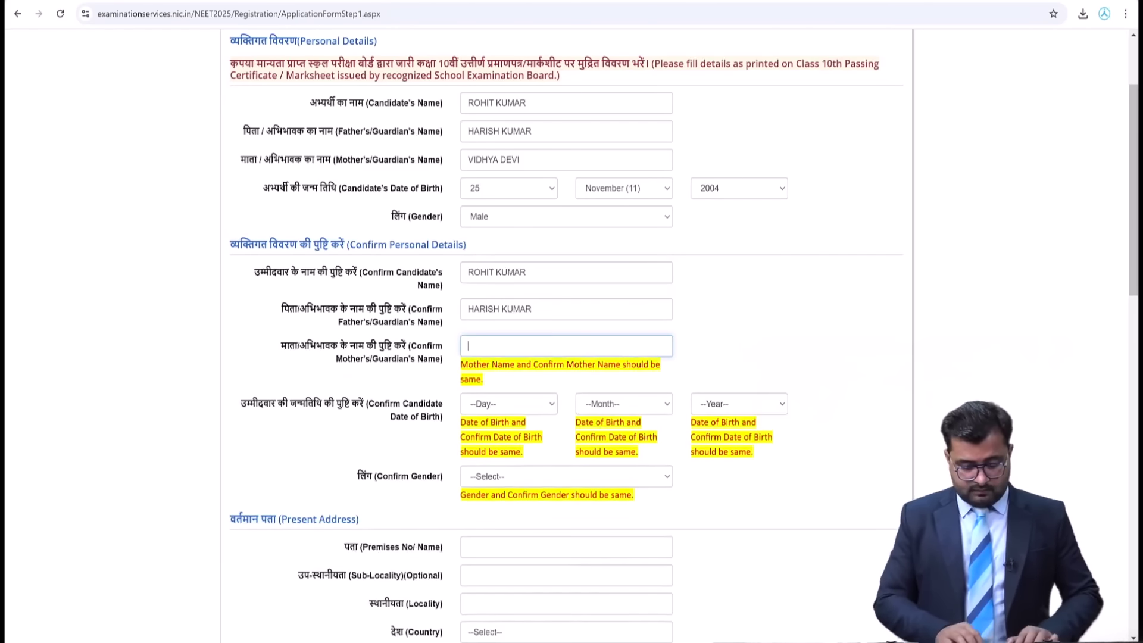
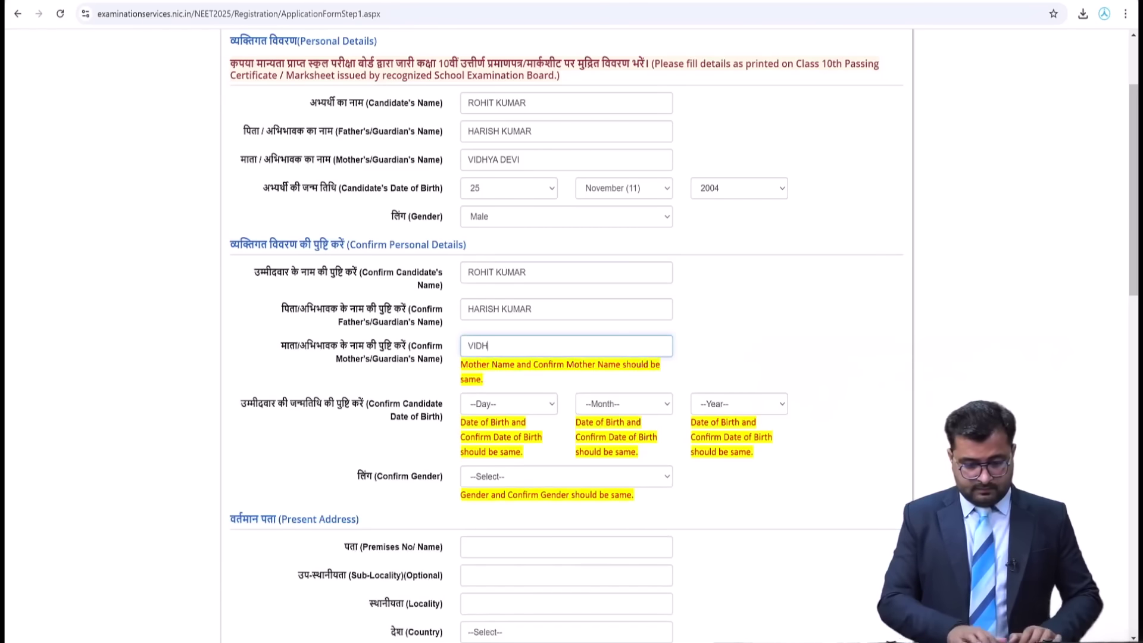
{"action": "key", "text": "Tab"}
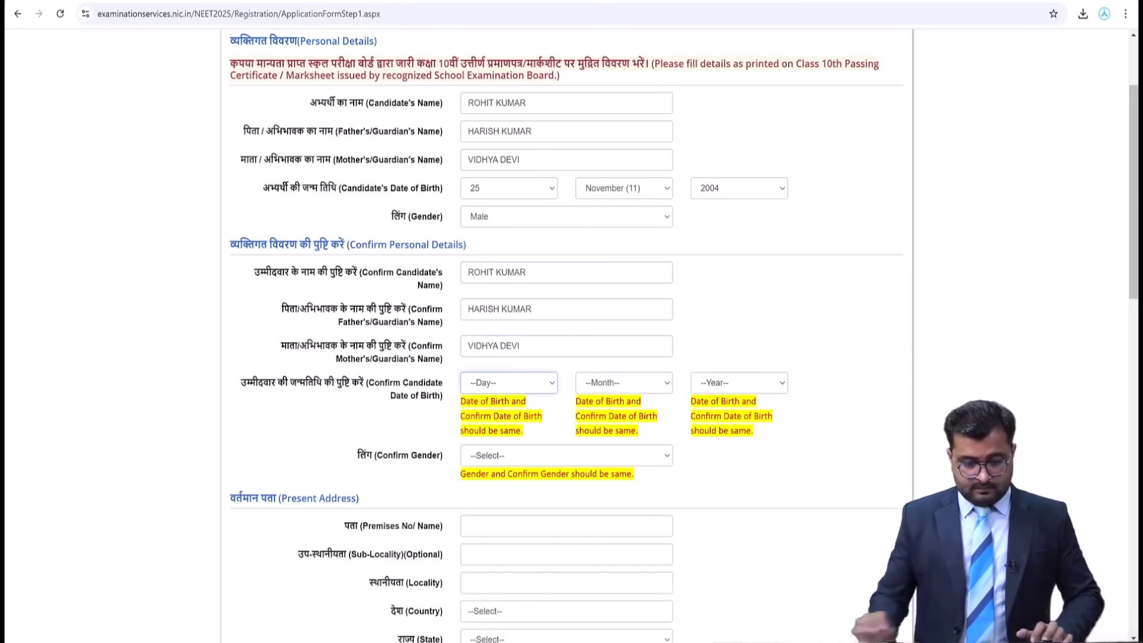
{"action": "key", "text": "space"}
{"action": "key", "text": "Down"}
{"action": "key", "text": "Down"}
{"action": "key", "text": "Down"}
{"action": "key", "text": "Down"}
{"action": "key", "text": "Down"}
{"action": "key", "text": "Down"}
{"action": "key", "text": "Down"}
{"action": "key", "text": "Down"}
{"action": "key", "text": "Down"}
{"action": "key", "text": "Down"}
{"action": "key", "text": "Down"}
{"action": "key", "text": "Down"}
{"action": "key", "text": "Down"}
{"action": "key", "text": "Down"}
{"action": "key", "text": "Down"}
{"action": "key", "text": "Down"}
{"action": "key", "text": "Down"}
{"action": "key", "text": "Down"}
{"action": "key", "text": "Down"}
{"action": "key", "text": "Down"}
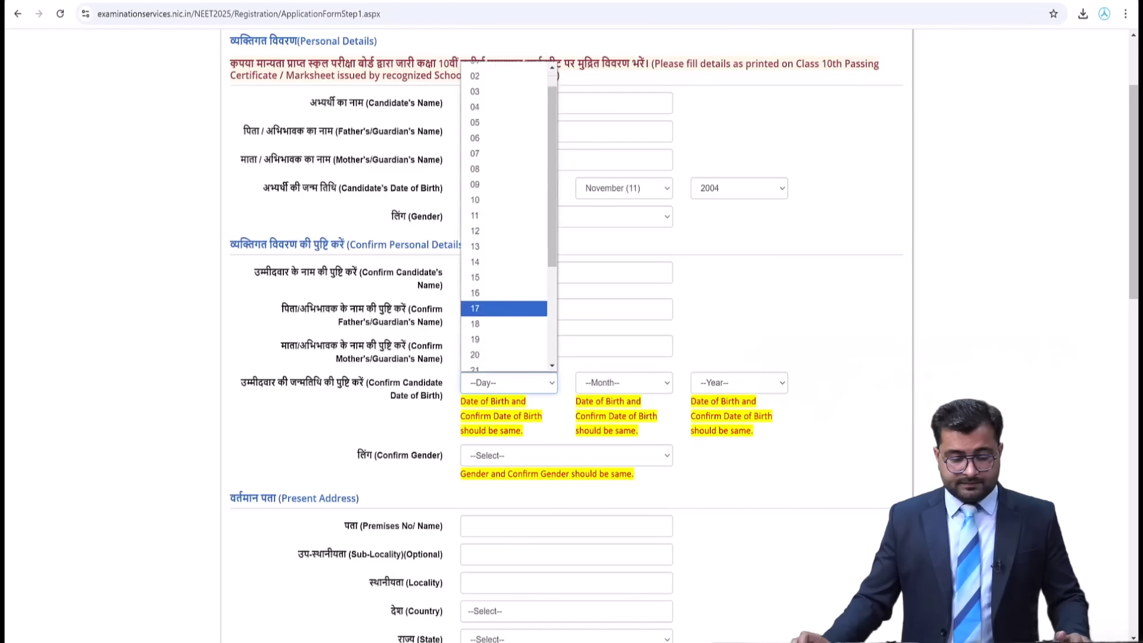
{"action": "left_click", "coordinate": [504, 271]}
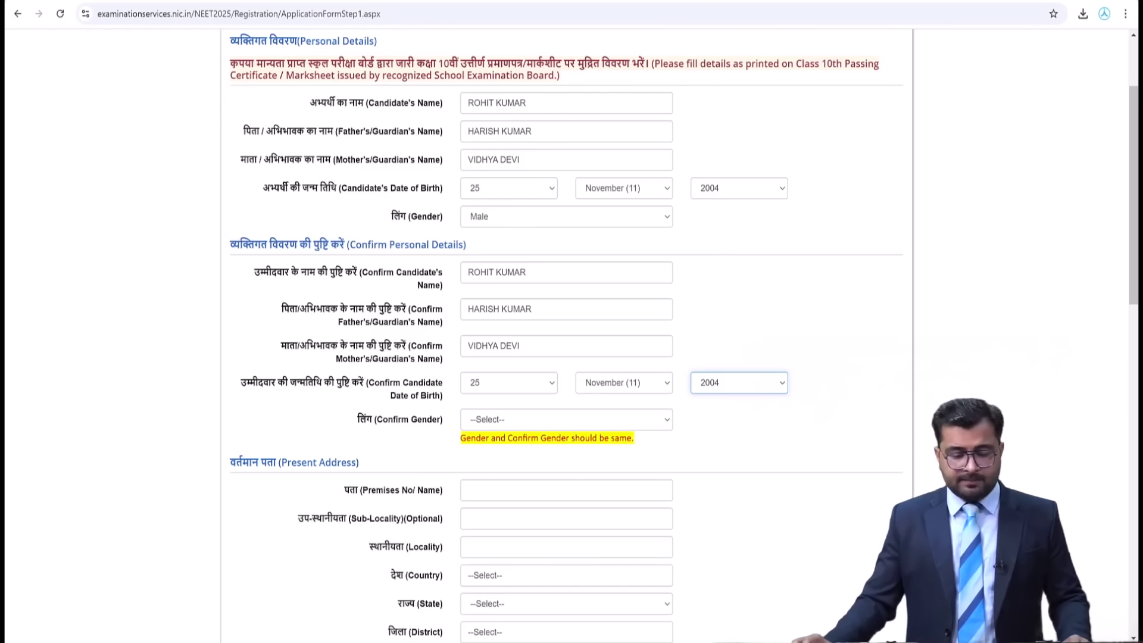
{"action": "scroll", "coordinate": [566, 334], "scroll_direction": "down", "scroll_amount": 2}
{"action": "key", "text": "Down"}
{"action": "key", "text": "Down"}
{"action": "key", "text": "Down"}
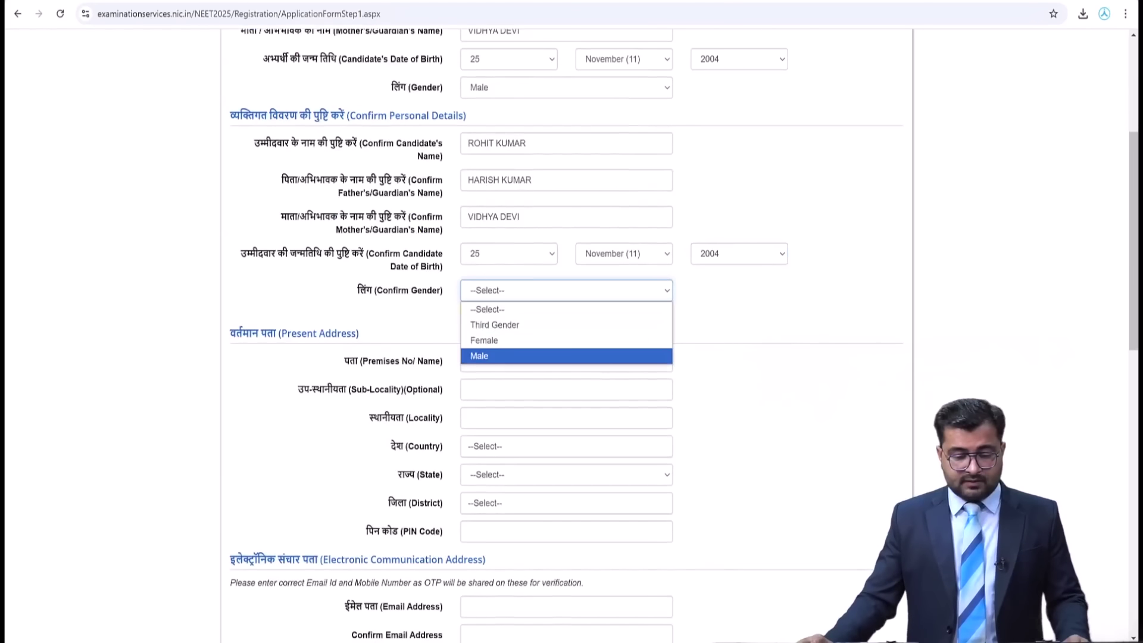
{"action": "key", "text": "Return"}
{"action": "left_click", "coordinate": [469, 346]}
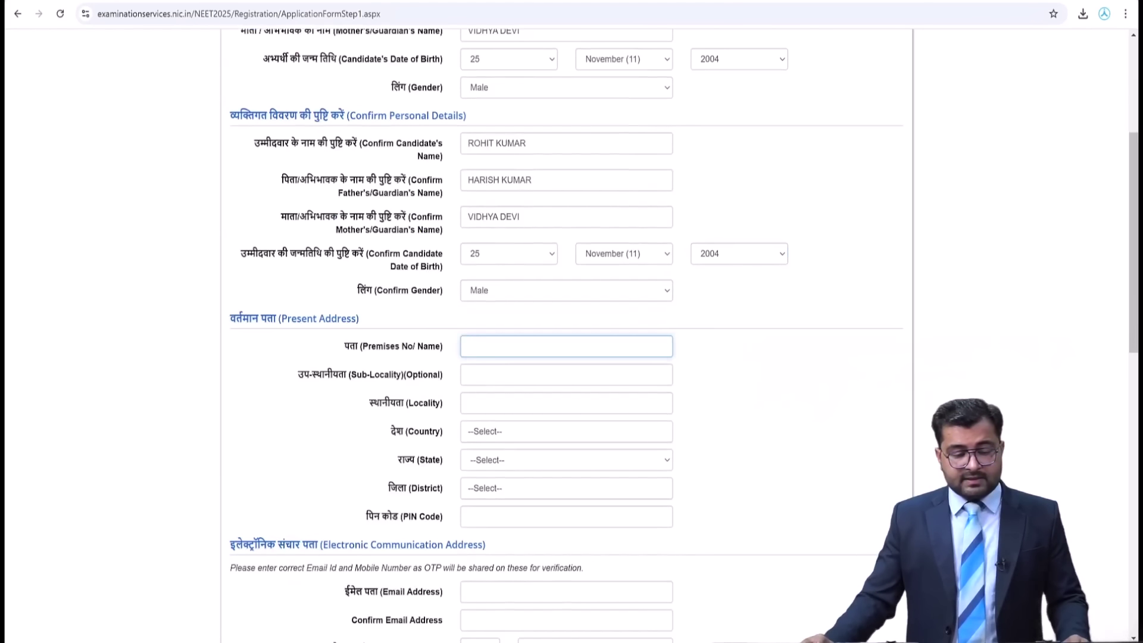
{"action": "left_click_drag", "start_coordinate": [281, 318], "coordinate": [359, 318]}
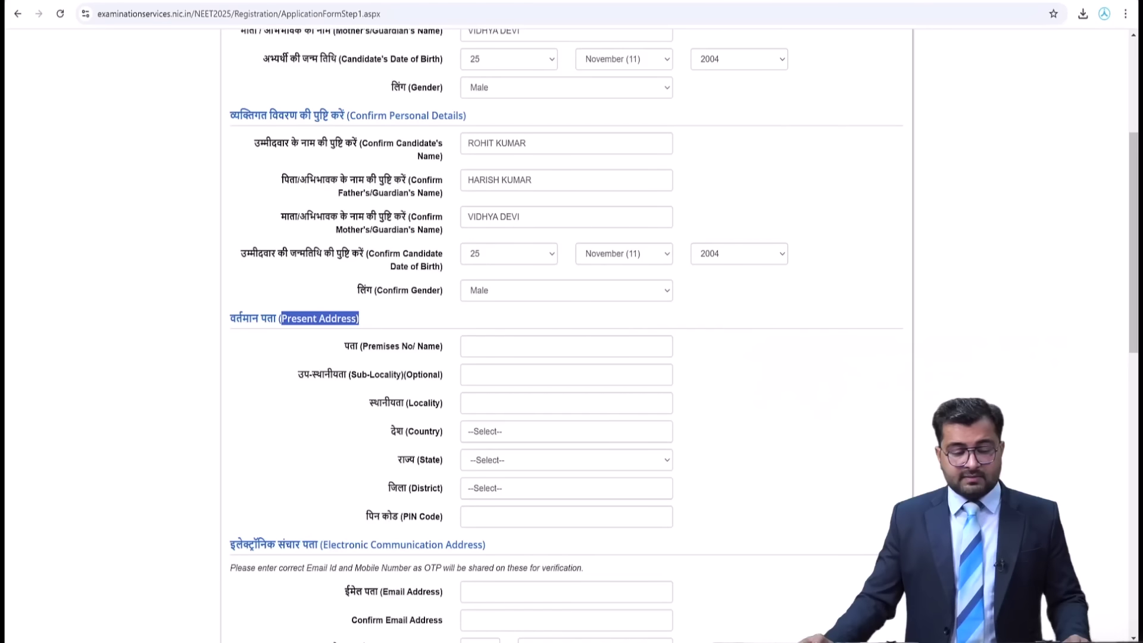
{"action": "left_click", "coordinate": [469, 346]}
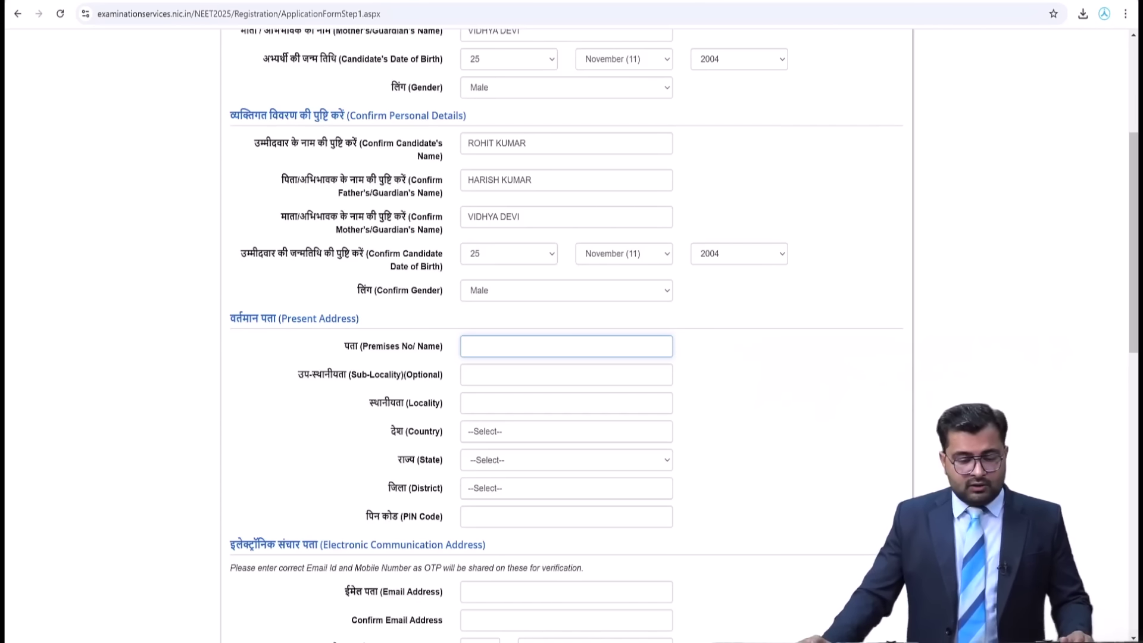
Step: Enter the present-address premises and locality, and set the country to India
{"action": "type", "text": "SE"}
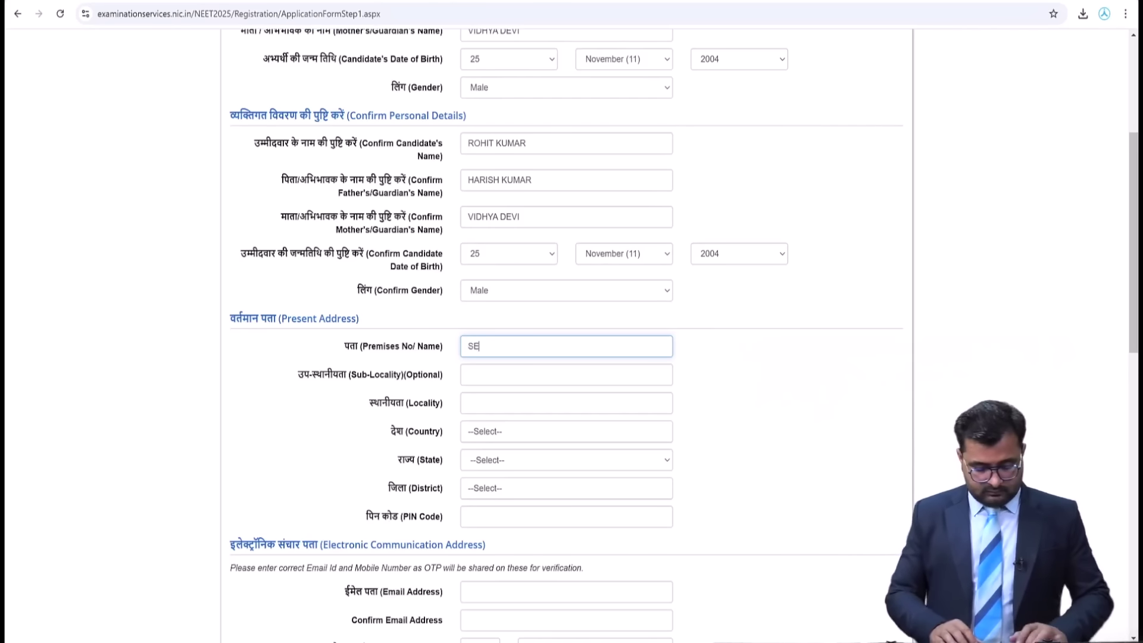
{"action": "type", "text": "CTOR 18"}
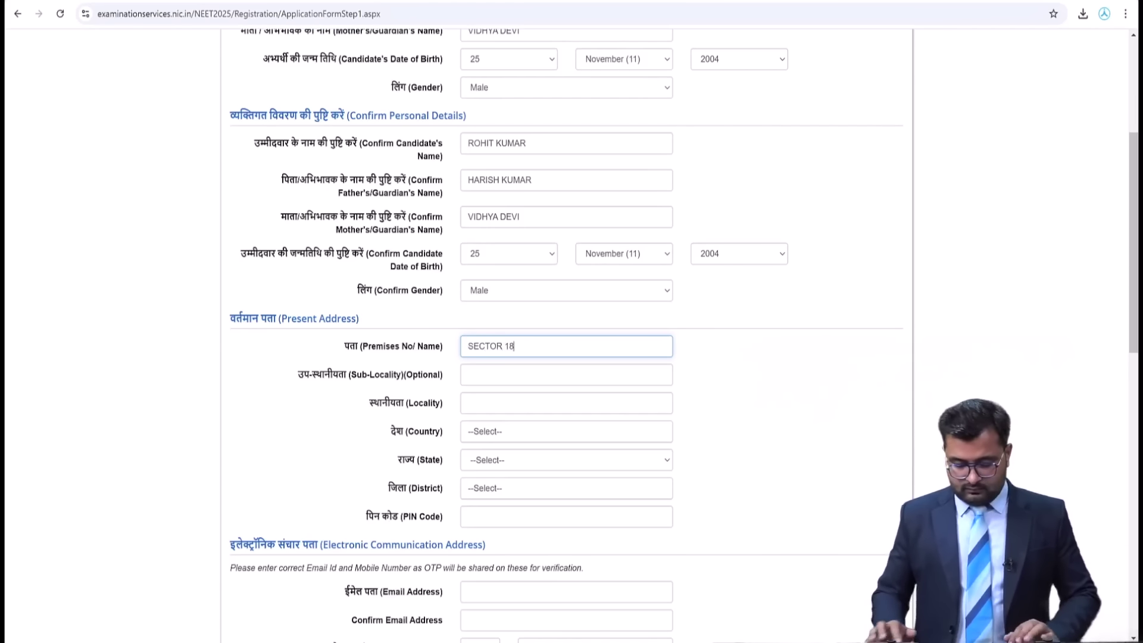
{"action": "type", "text": " GURUGRAM"}
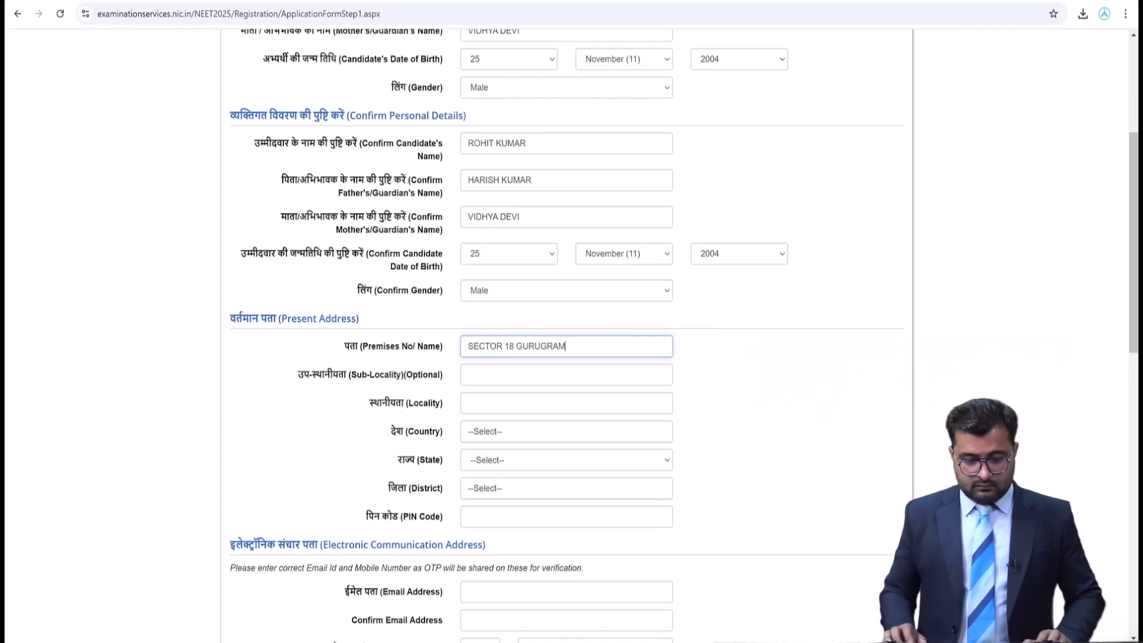
{"action": "key", "text": "Tab"}
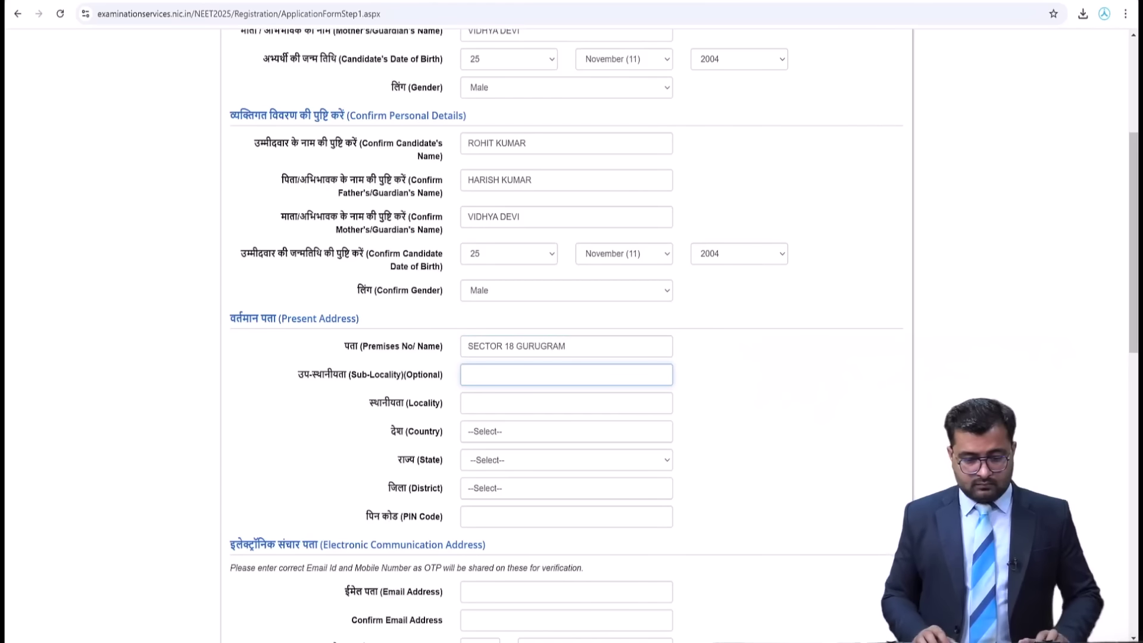
{"action": "key", "text": "Tab"}
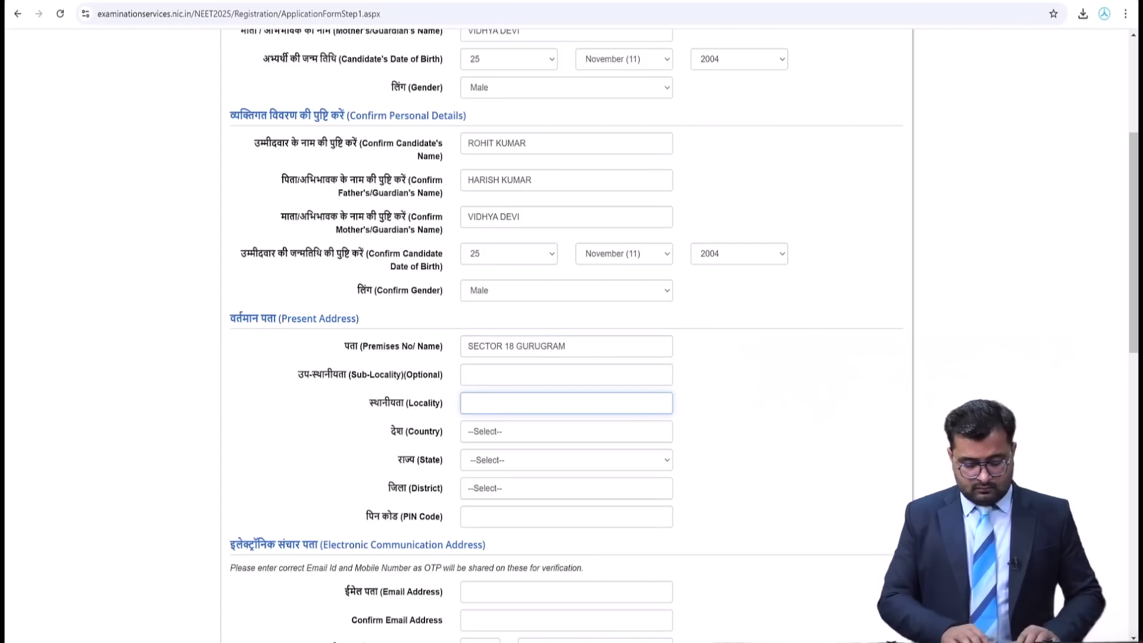
{"action": "type", "text": "GURUGRAM"}
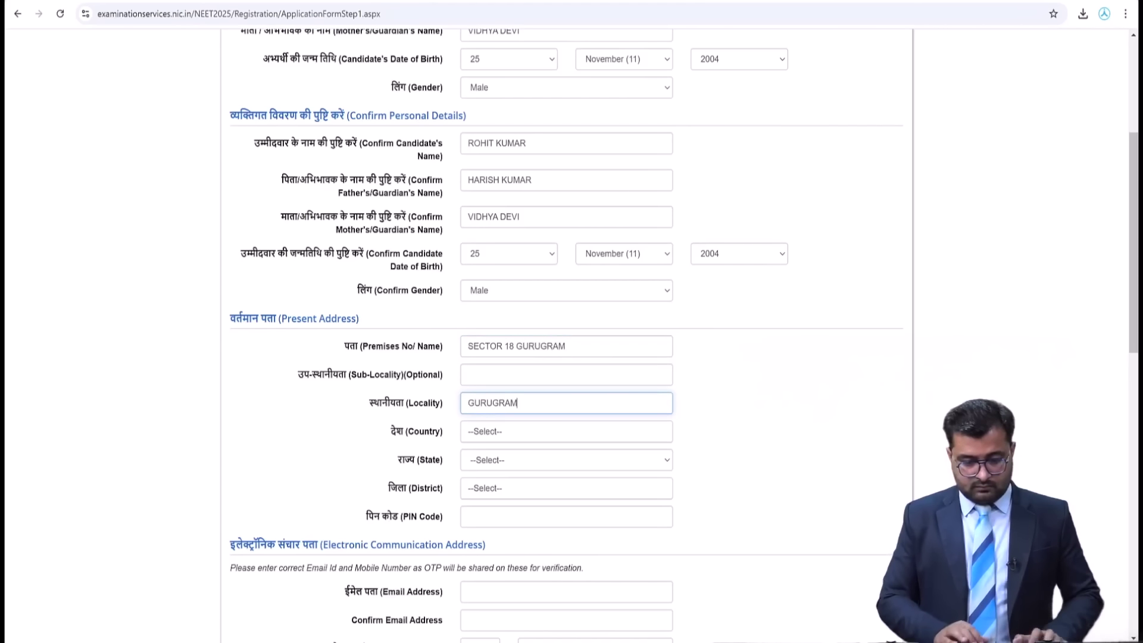
{"action": "key", "text": "Tab"}
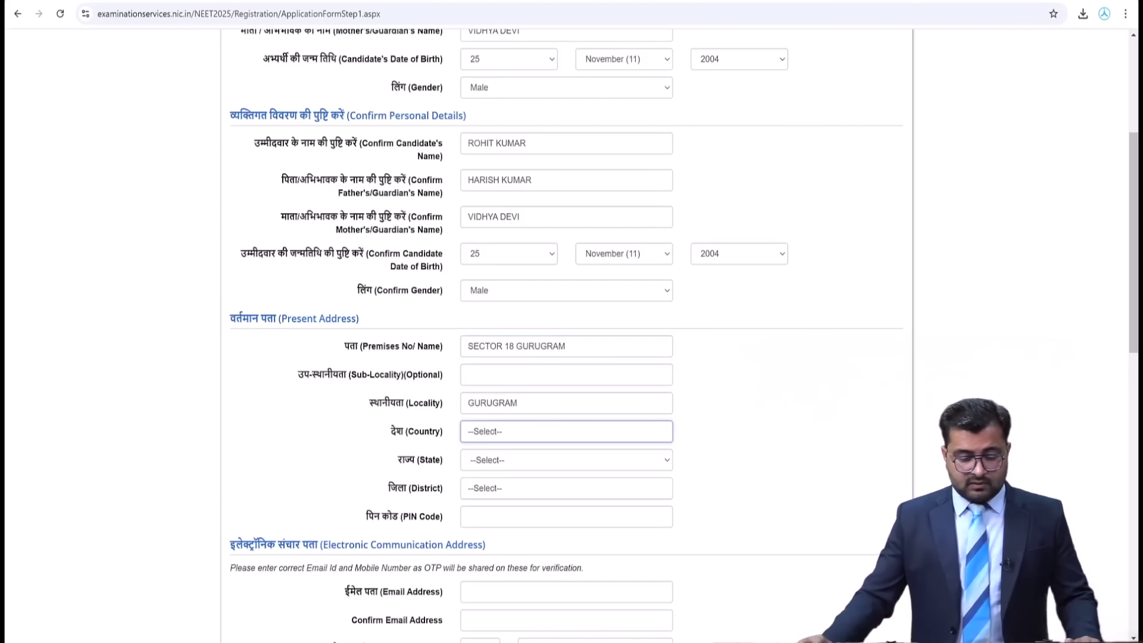
{"action": "key", "text": "alt+Down"}
{"action": "key", "text": "Down"}
{"action": "key", "text": "Return"}
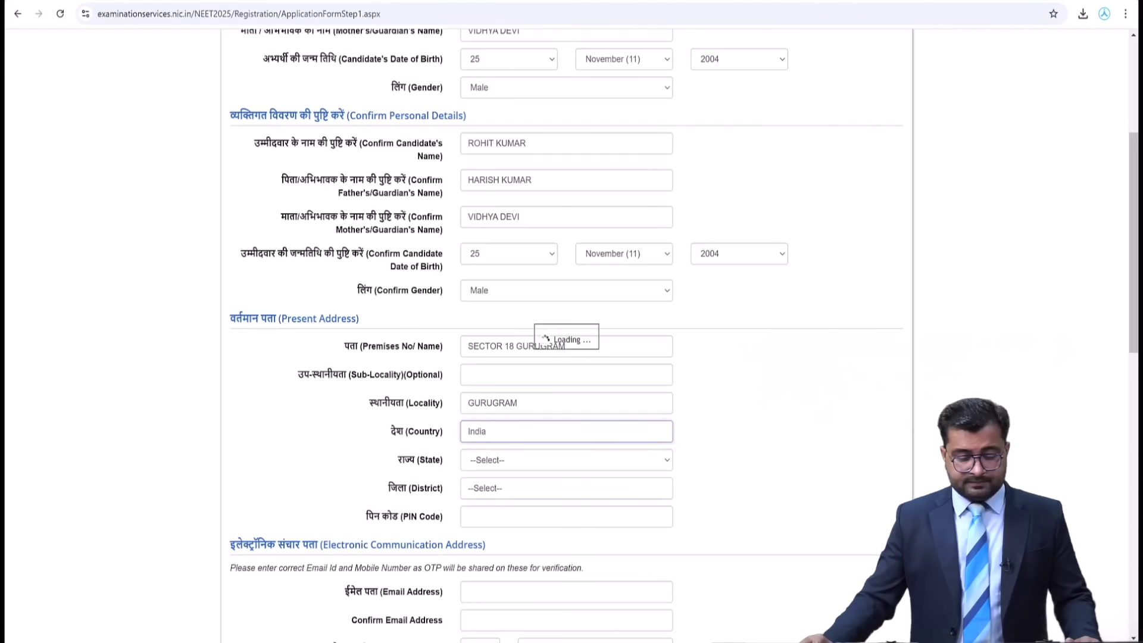
Step: Set the present-address state to HARYANA and district to GURGAON
{"action": "key", "text": "Tab"}
{"action": "key", "text": "alt+Down"}
{"action": "key", "text": "h"}
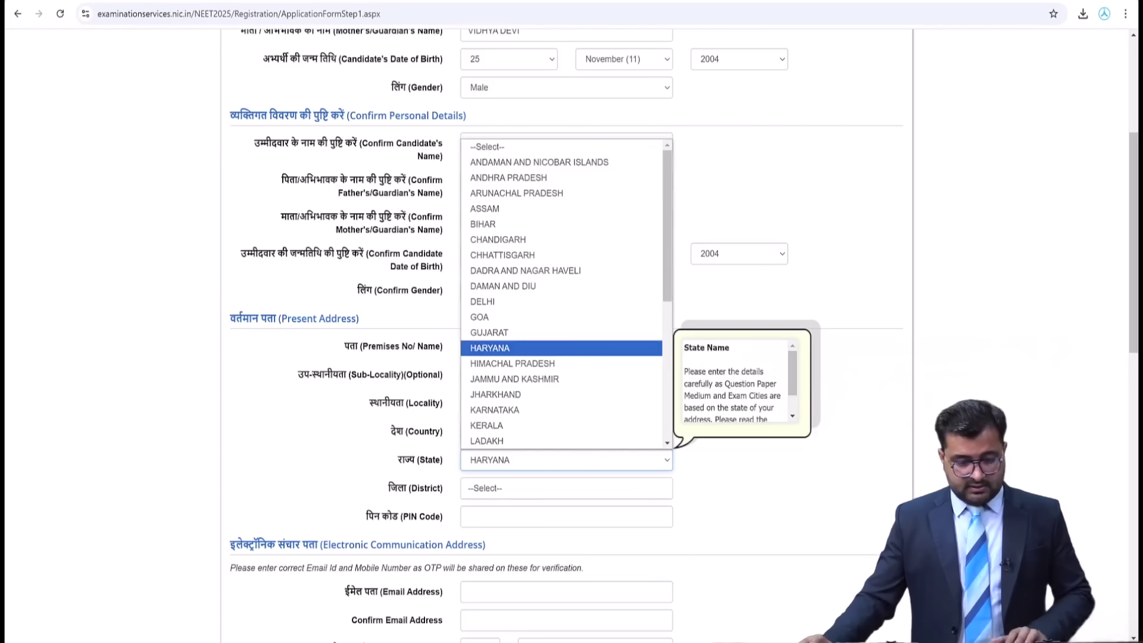
{"action": "left_click", "coordinate": [490, 333]}
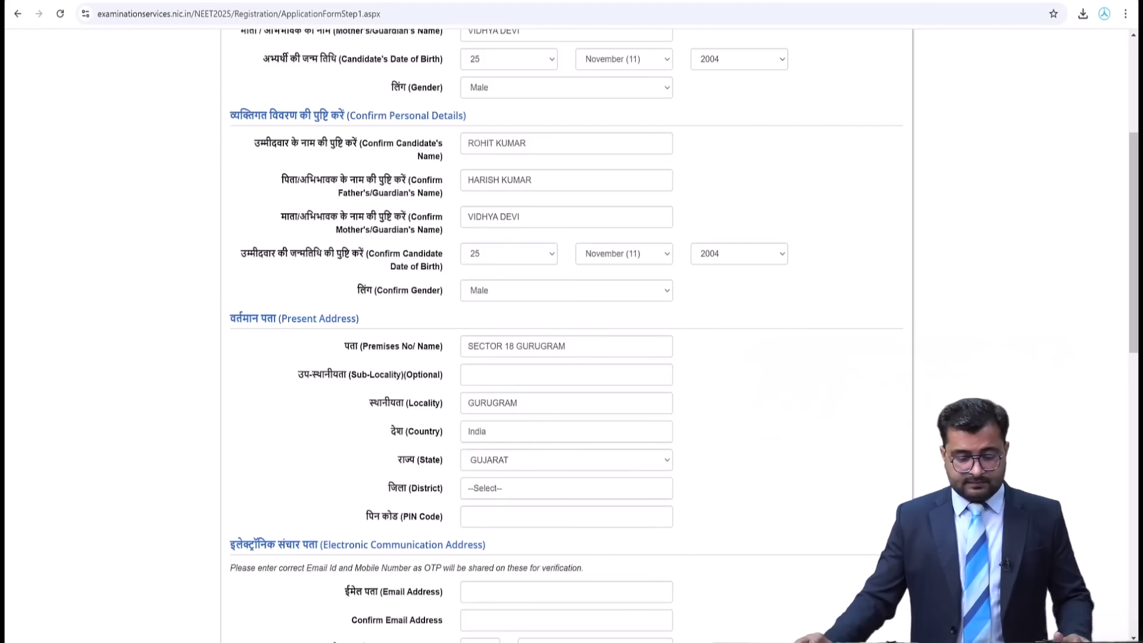
{"action": "left_click", "coordinate": [566, 460]}
{"action": "left_click", "coordinate": [490, 333]}
{"action": "left_click", "coordinate": [566, 461]}
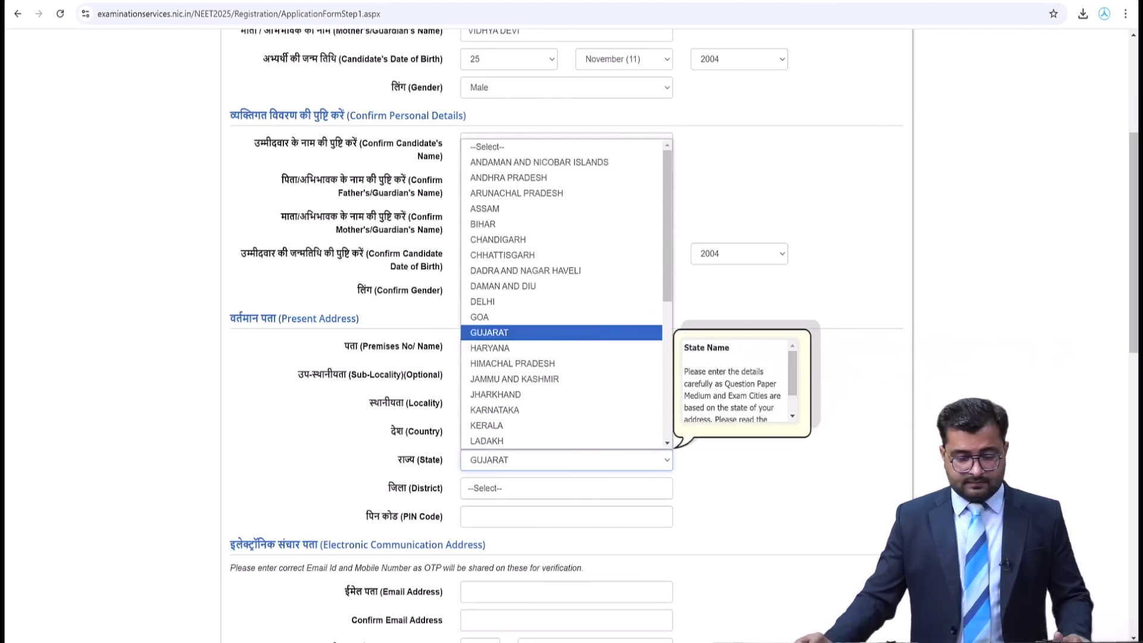
{"action": "left_click", "coordinate": [489, 348]}
{"action": "left_click", "coordinate": [566, 488]}
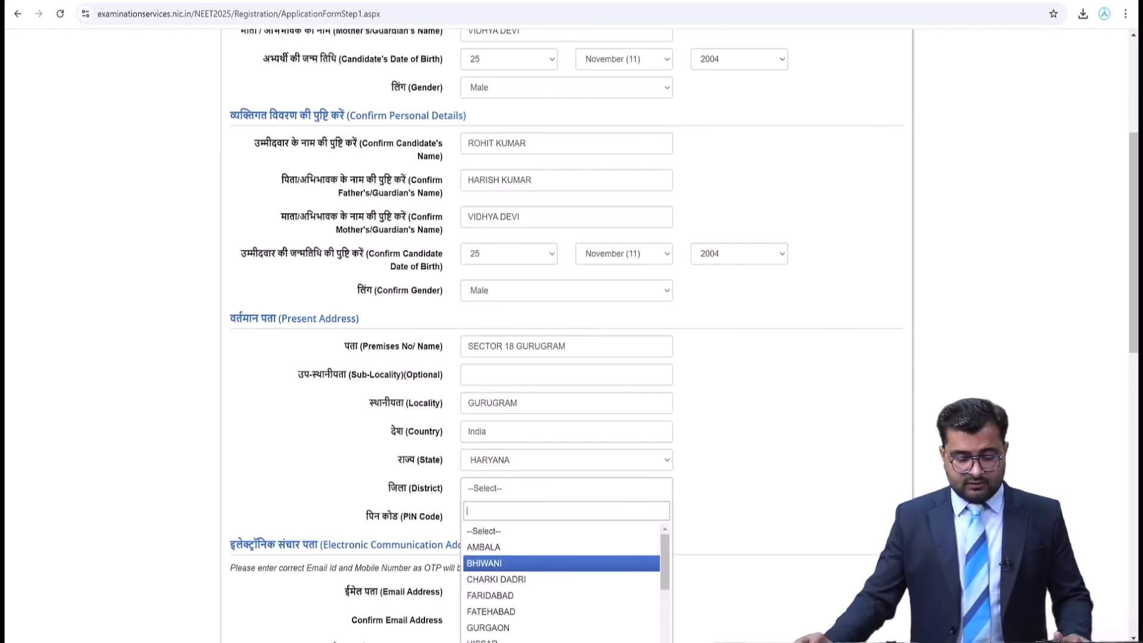
{"action": "left_click", "coordinate": [489, 623]}
Step: Enter the present-address PIN code
{"action": "scroll", "coordinate": [567, 322], "scroll_direction": "down", "scroll_amount": 1}
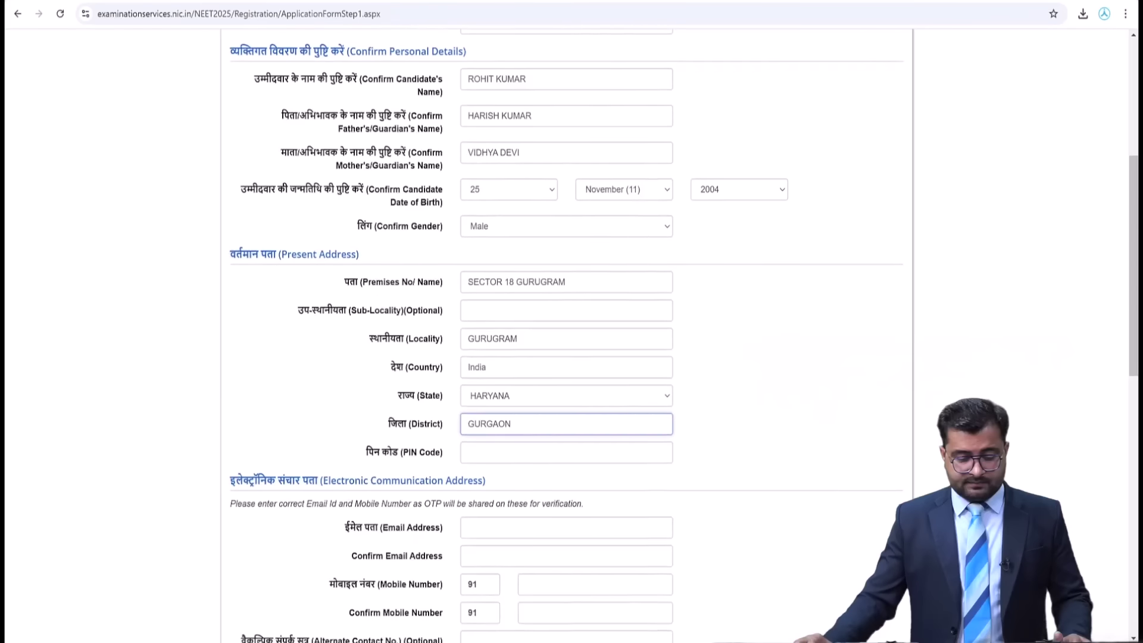
{"action": "left_click", "coordinate": [566, 452]}
{"action": "type", "text": "122002"}
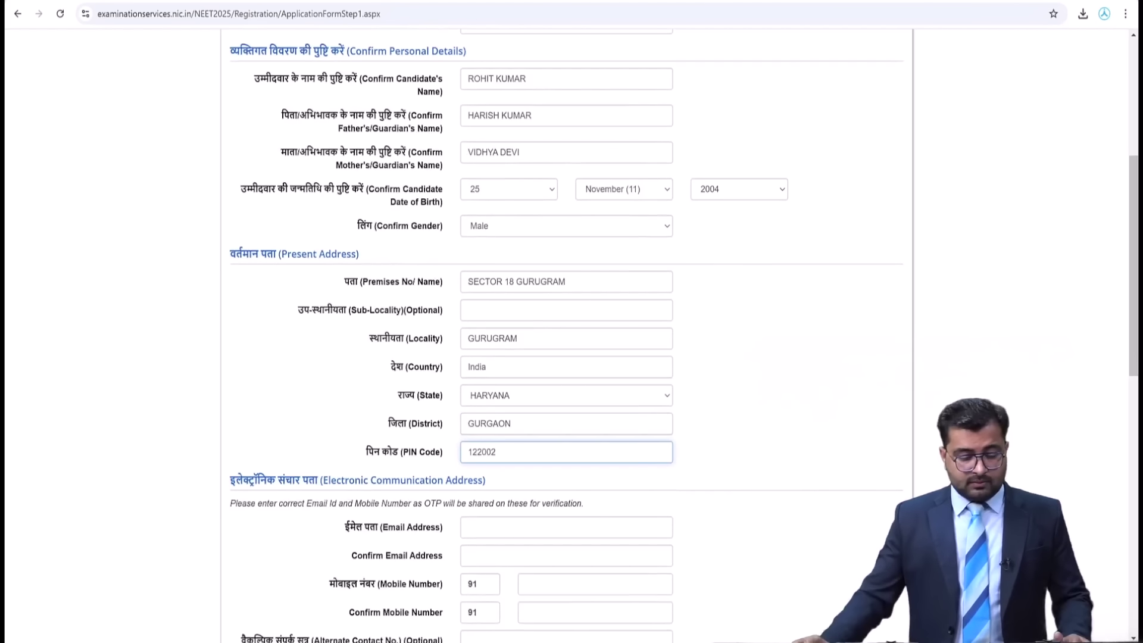
{"action": "scroll", "coordinate": [567, 322], "scroll_direction": "down", "scroll_amount": 2}
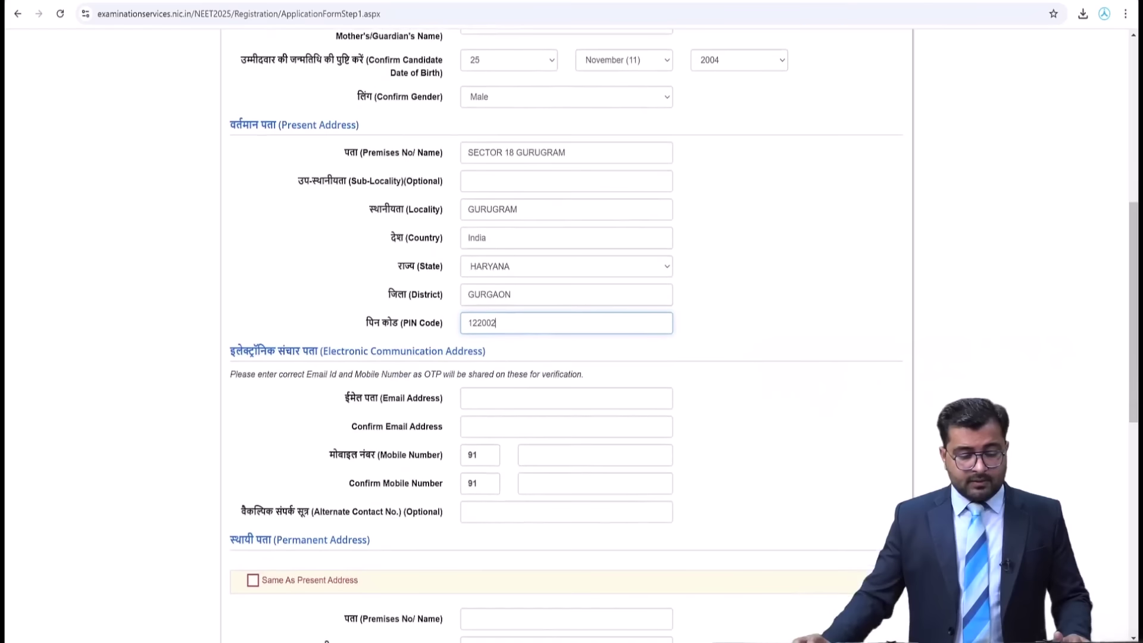
{"action": "left_click_drag", "start_coordinate": [322, 351], "coordinate": [486, 352]}
Step: Type the candidate's e-mail address and retype it in Confirm Email Address
{"action": "key", "text": "Tab"}
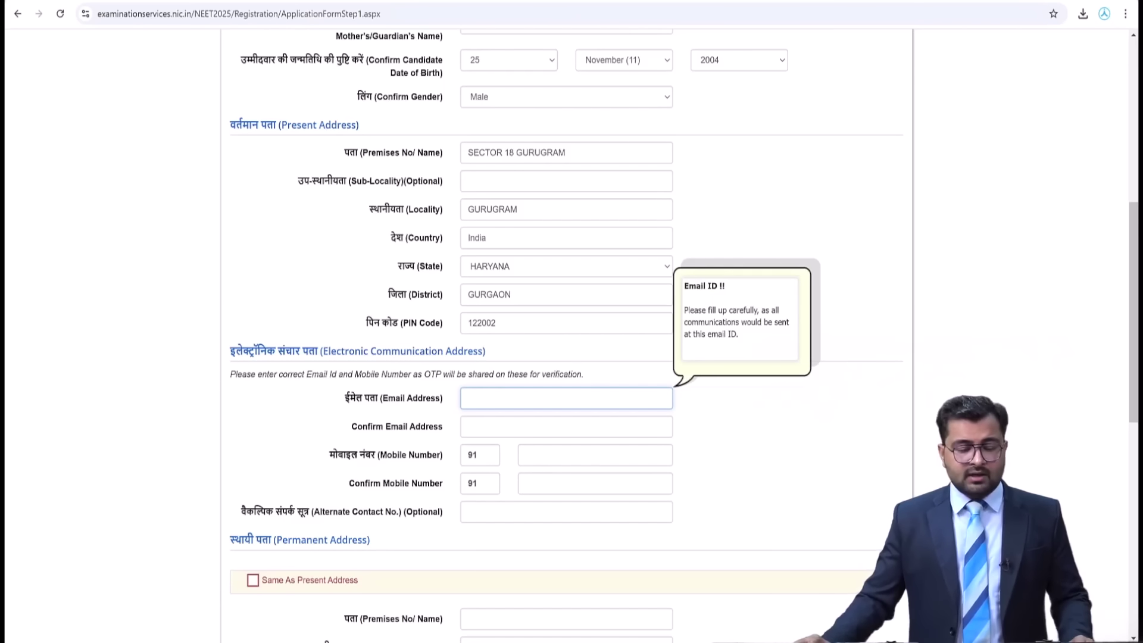
{"action": "left_click_drag", "start_coordinate": [322, 351], "coordinate": [486, 351]}
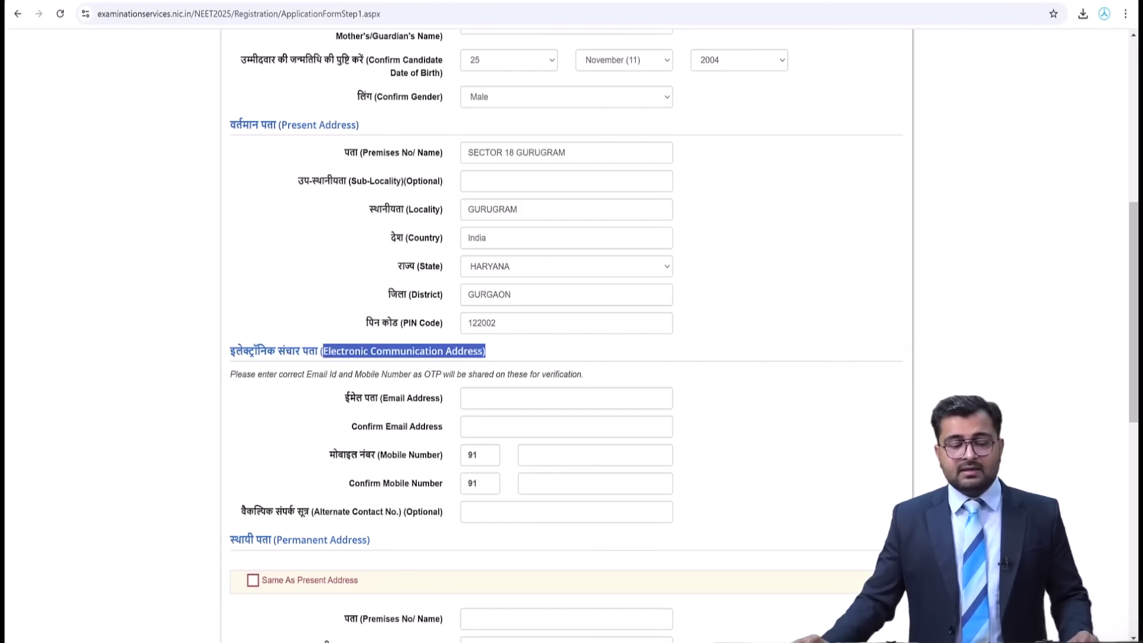
{"action": "left_click", "coordinate": [565, 398]}
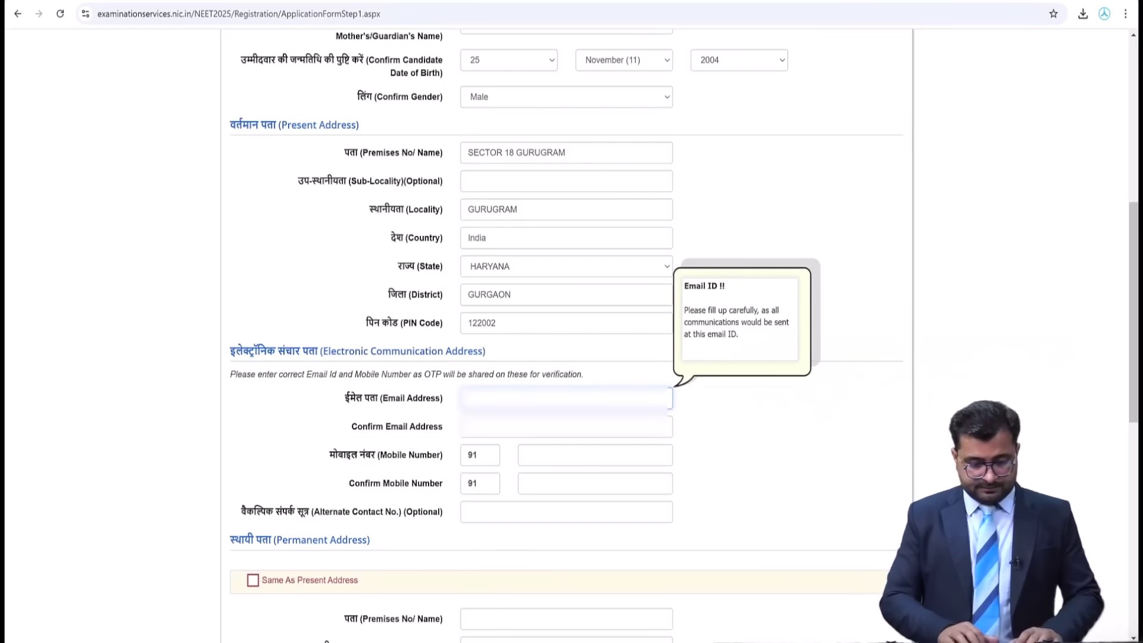
{"action": "type", "text": "????????"}
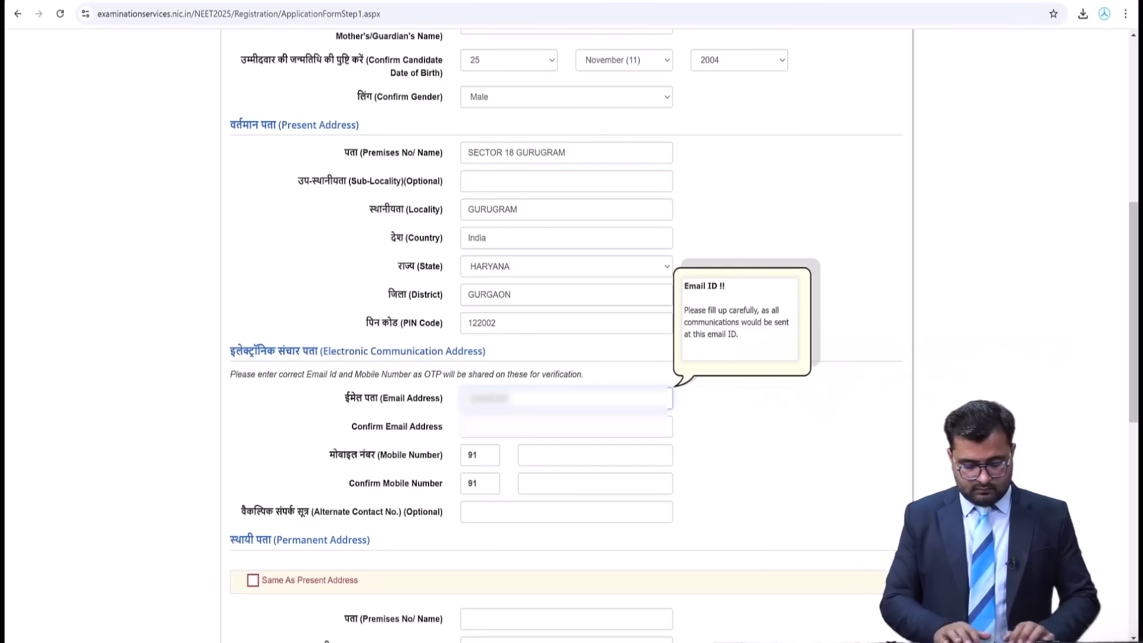
{"action": "type", "text": "??????"}
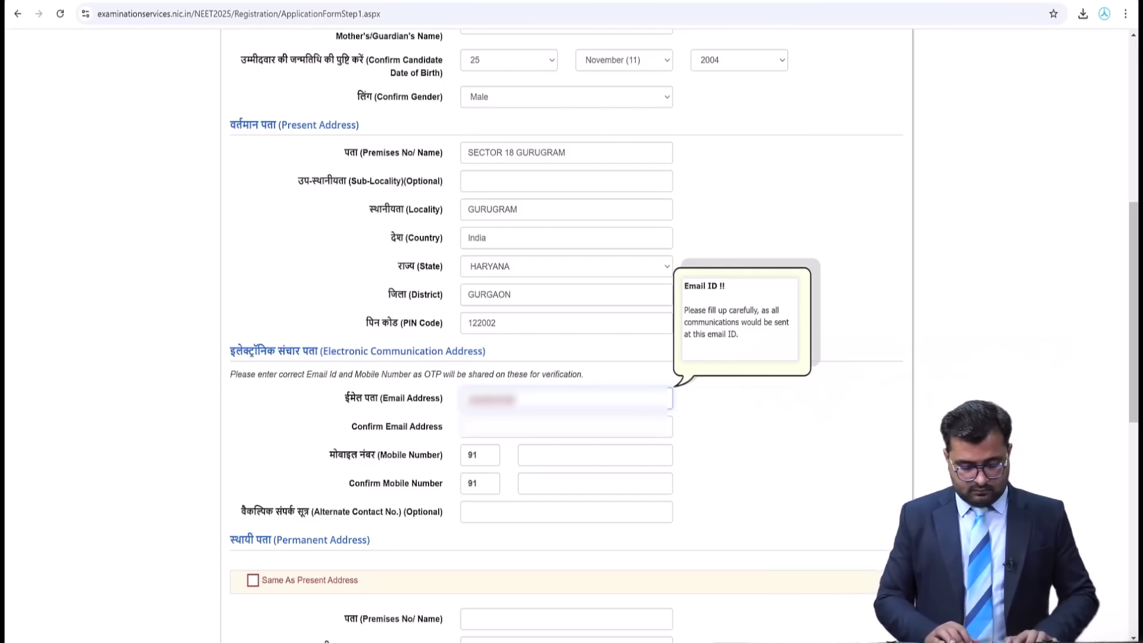
{"action": "type", "text": "????"}
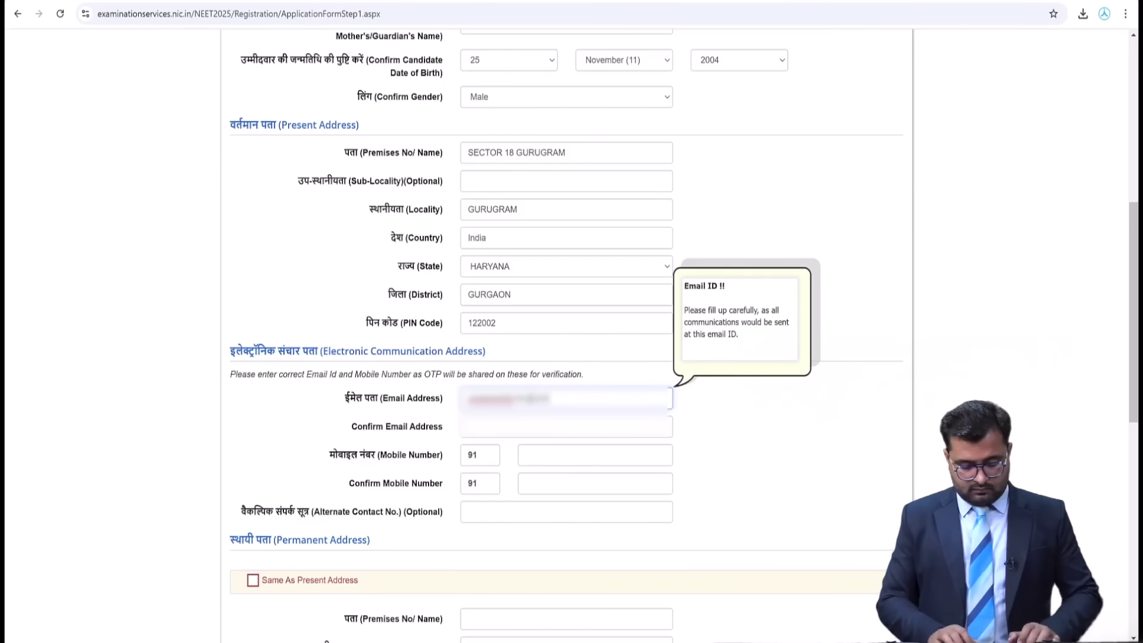
{"action": "type", "text": "??"}
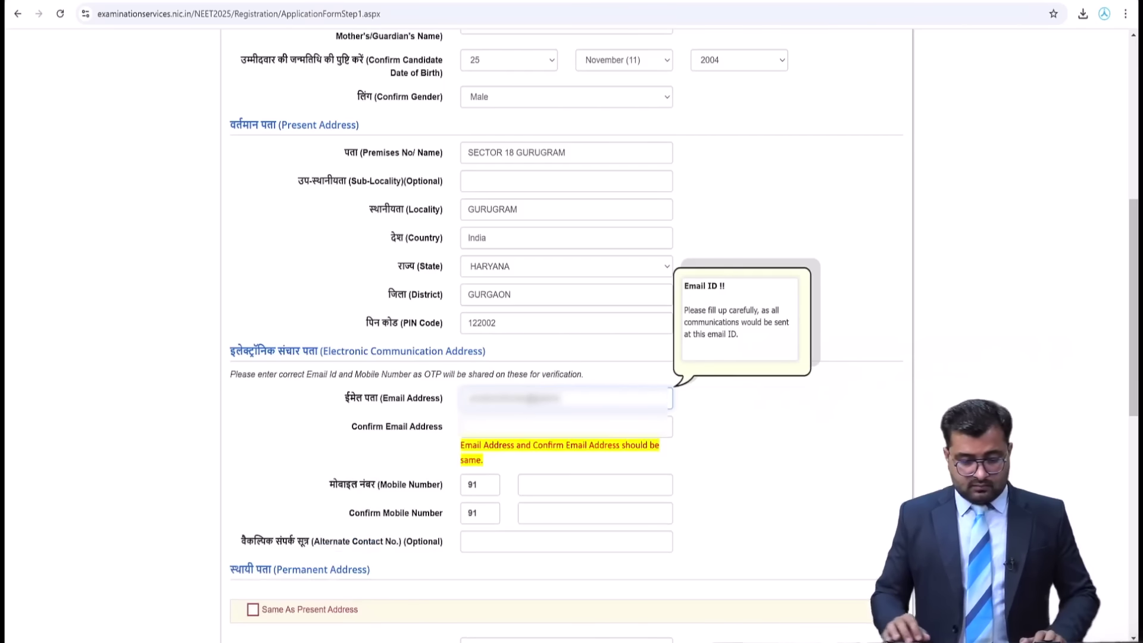
{"action": "left_click", "coordinate": [566, 426]}
{"action": "type", "text": "??????"}
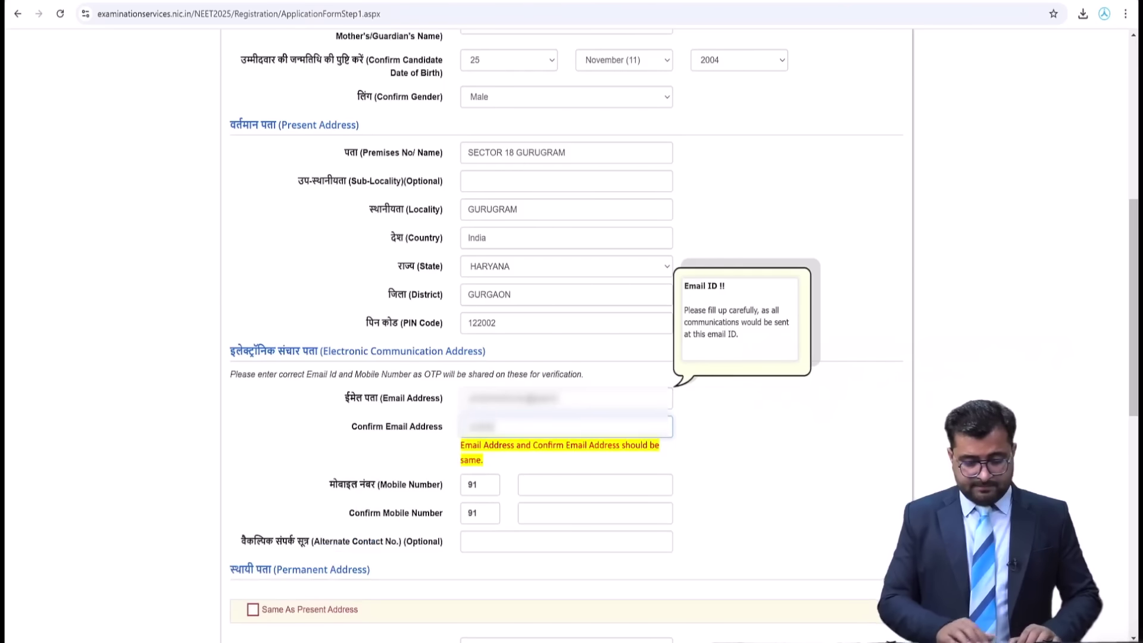
{"action": "type", "text": "??????"}
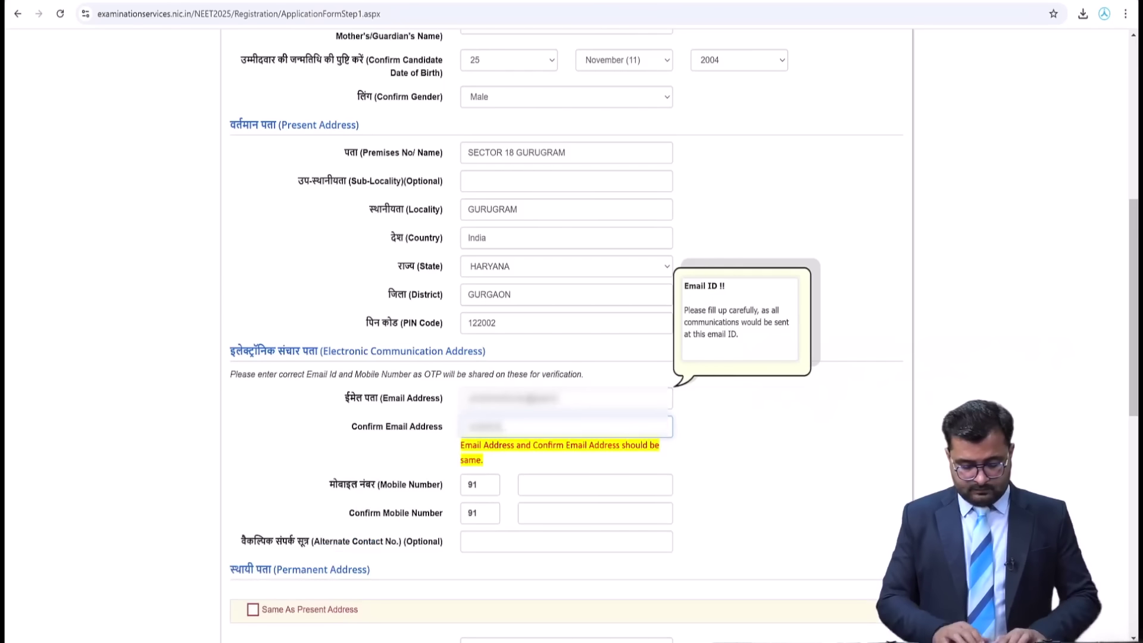
{"action": "type", "text": "?"}
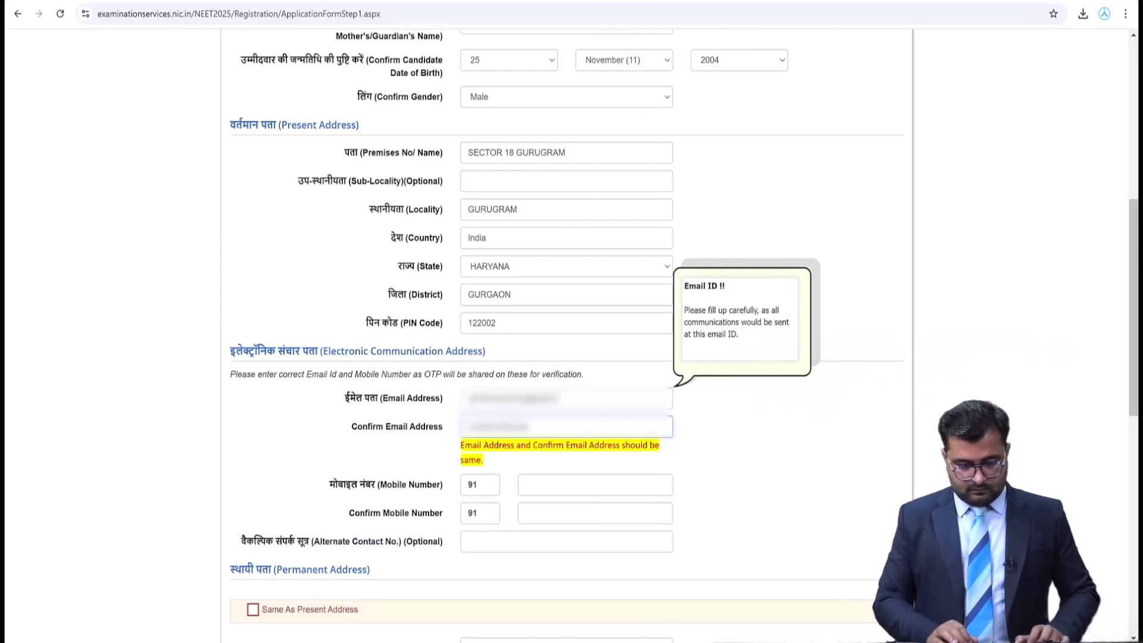
{"action": "type", "text": "???????"}
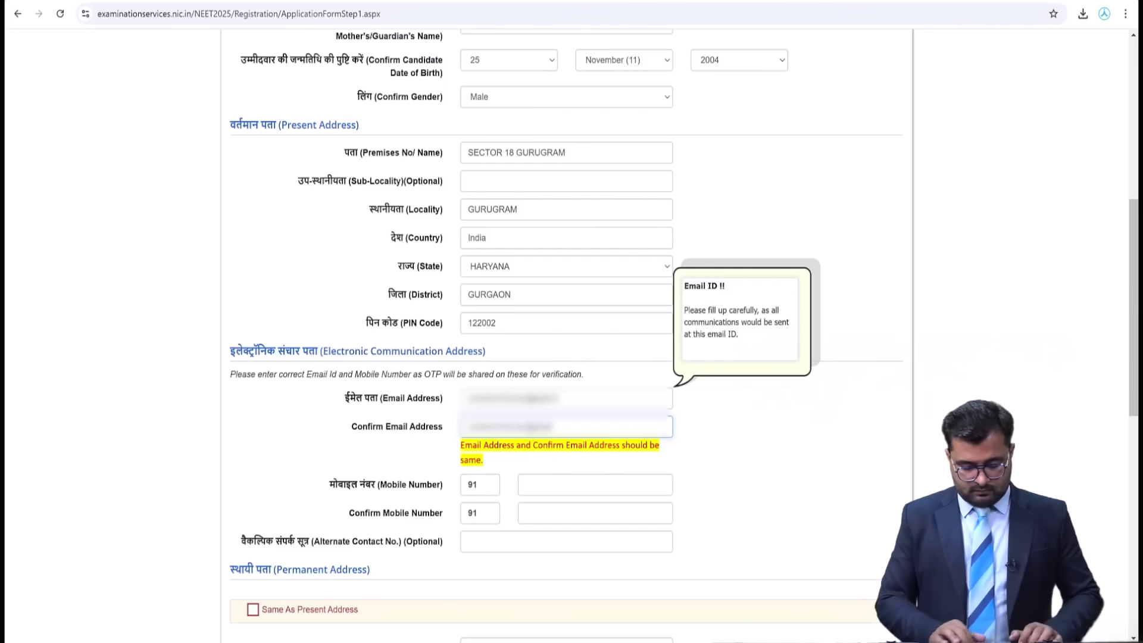
{"action": "key", "text": "Tab"}
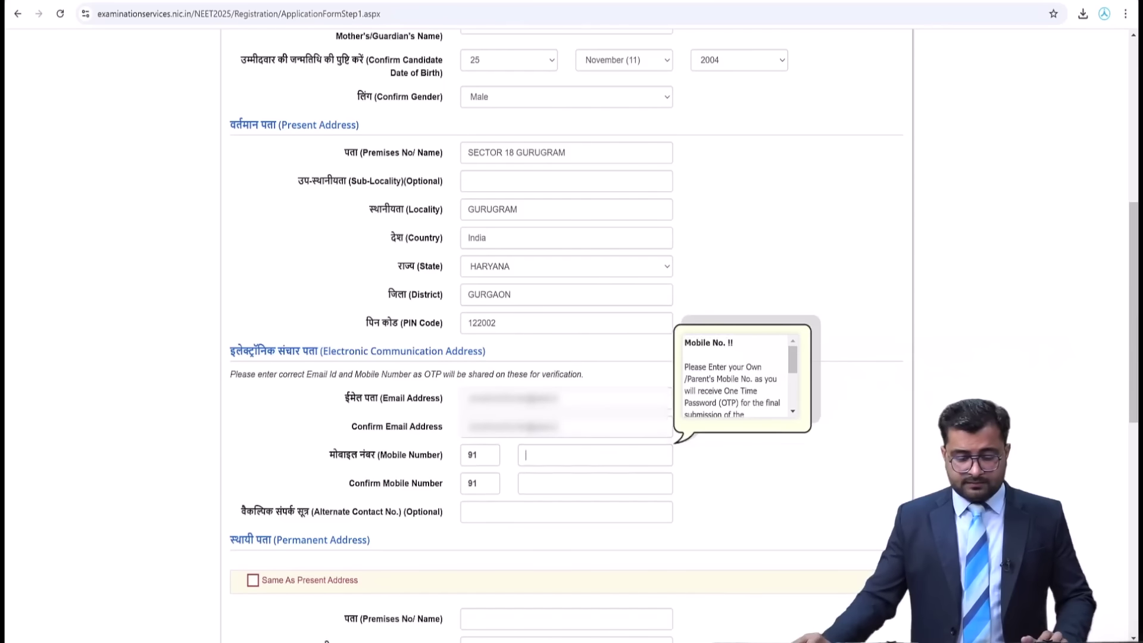
Step: Enter the candidate's mobile number and clear the mistyped confirmation entry
{"action": "type", "text": "??"}
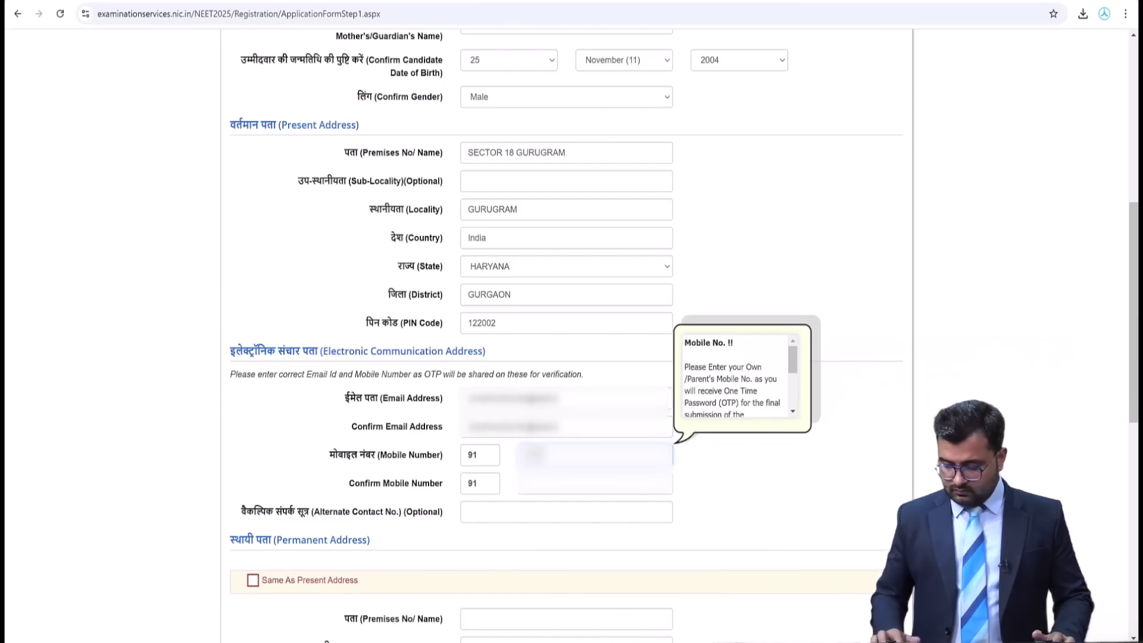
{"action": "type", "text": "??"}
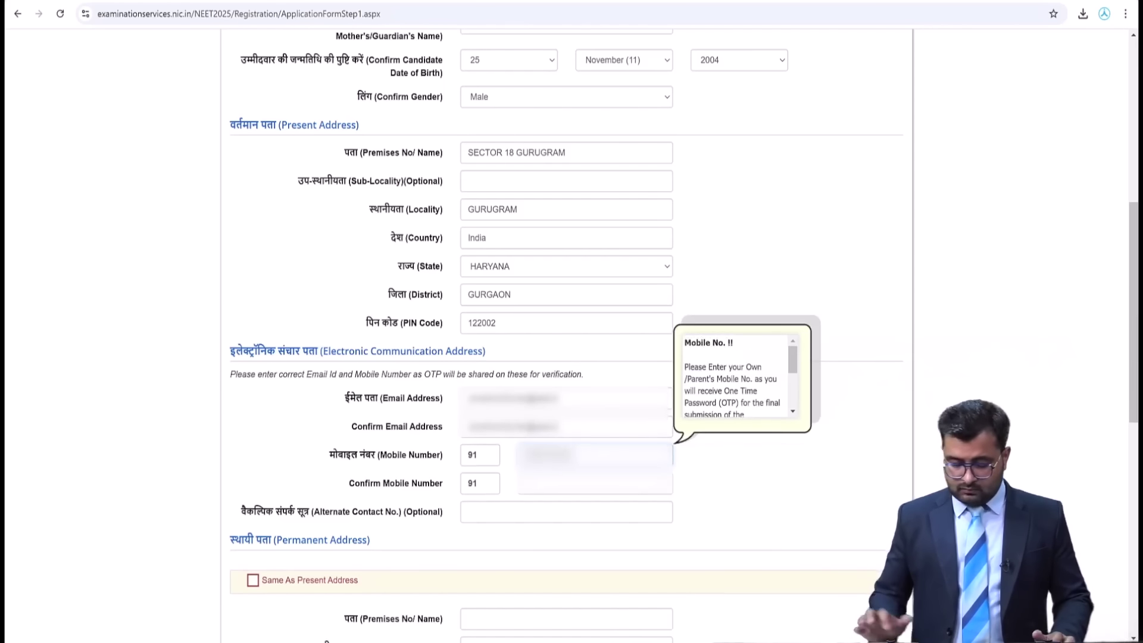
{"action": "key", "text": "Tab"}
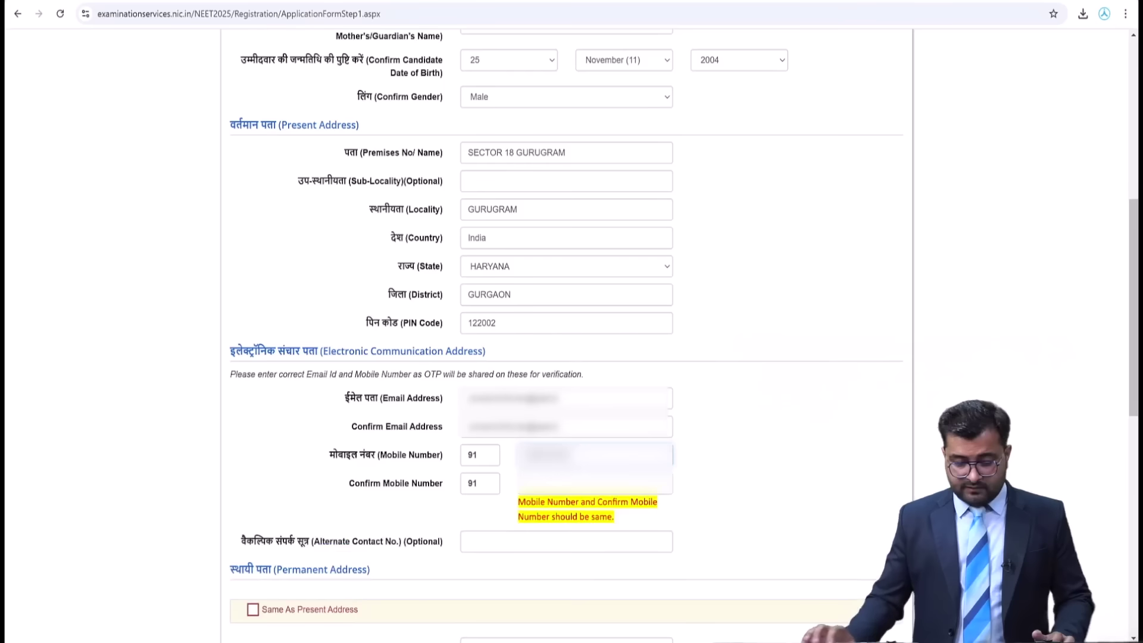
{"action": "key", "text": "Tab"}
{"action": "type", "text": "??"}
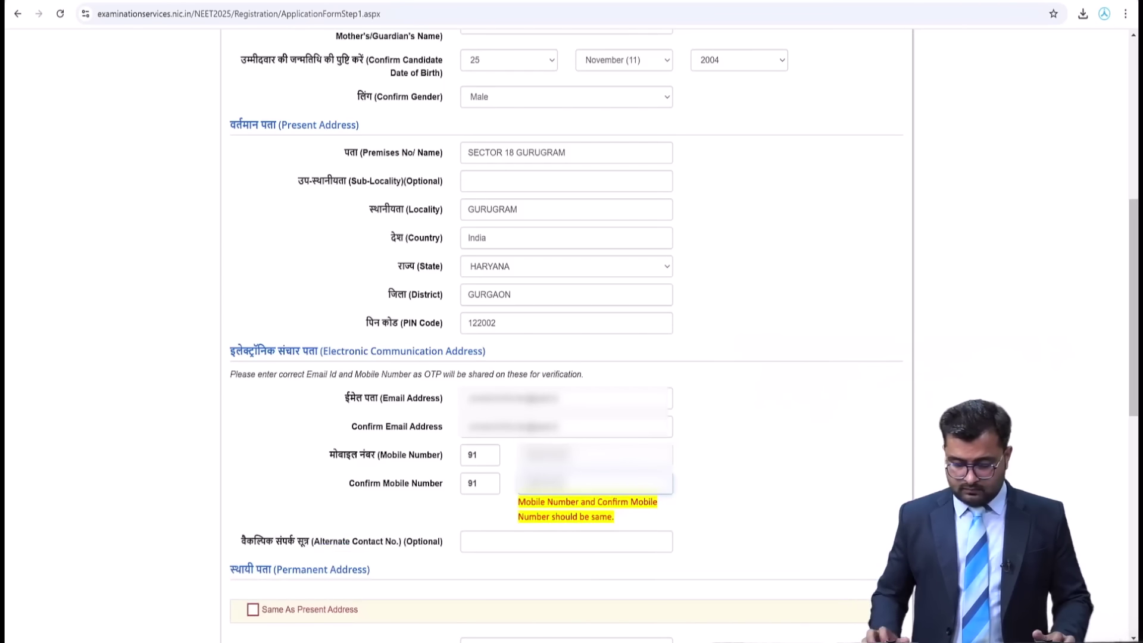
{"action": "key", "text": "ctrl+a"}
{"action": "key", "text": "BackSpace"}
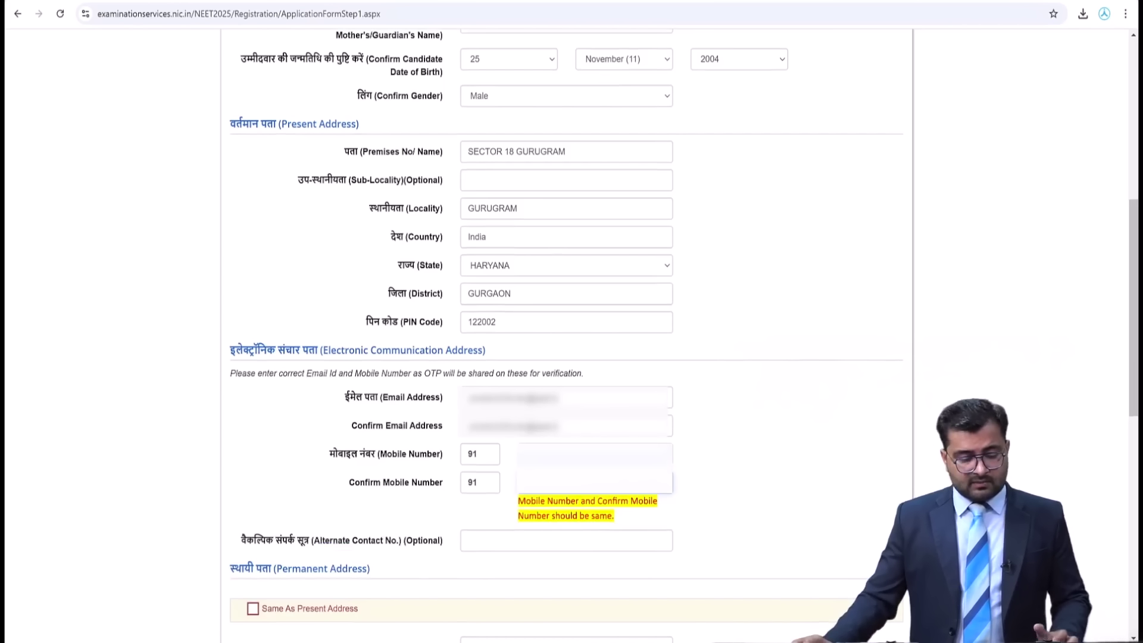
{"action": "key", "text": "Tab"}
{"action": "scroll", "coordinate": [566, 322], "scroll_direction": "down", "scroll_amount": 3}
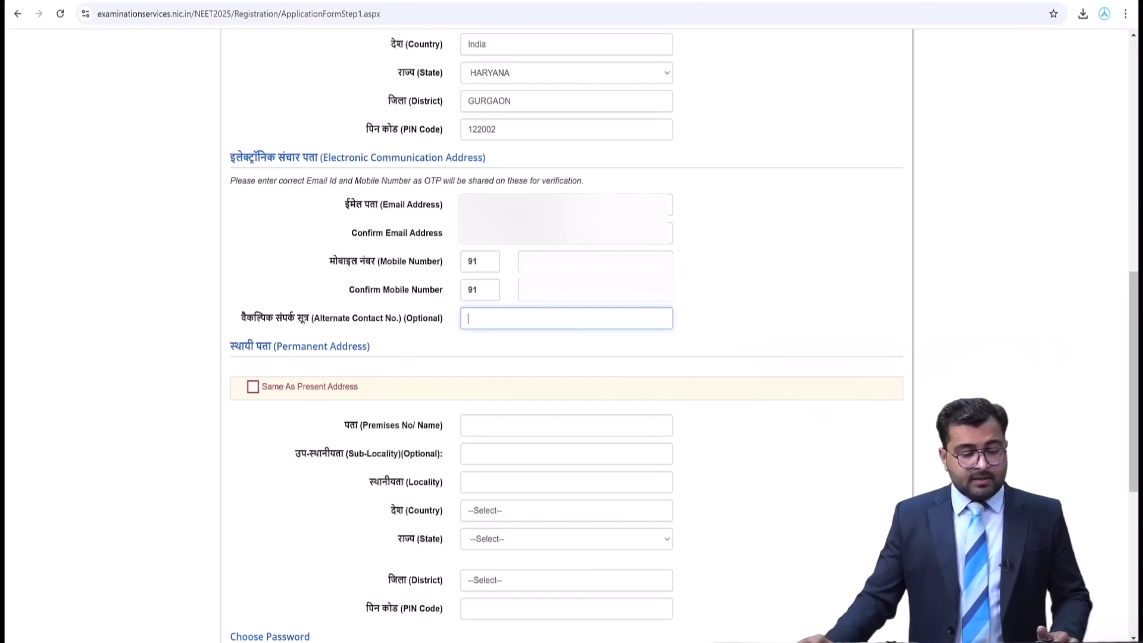
{"action": "left_click_drag", "start_coordinate": [275, 346], "coordinate": [368, 346]}
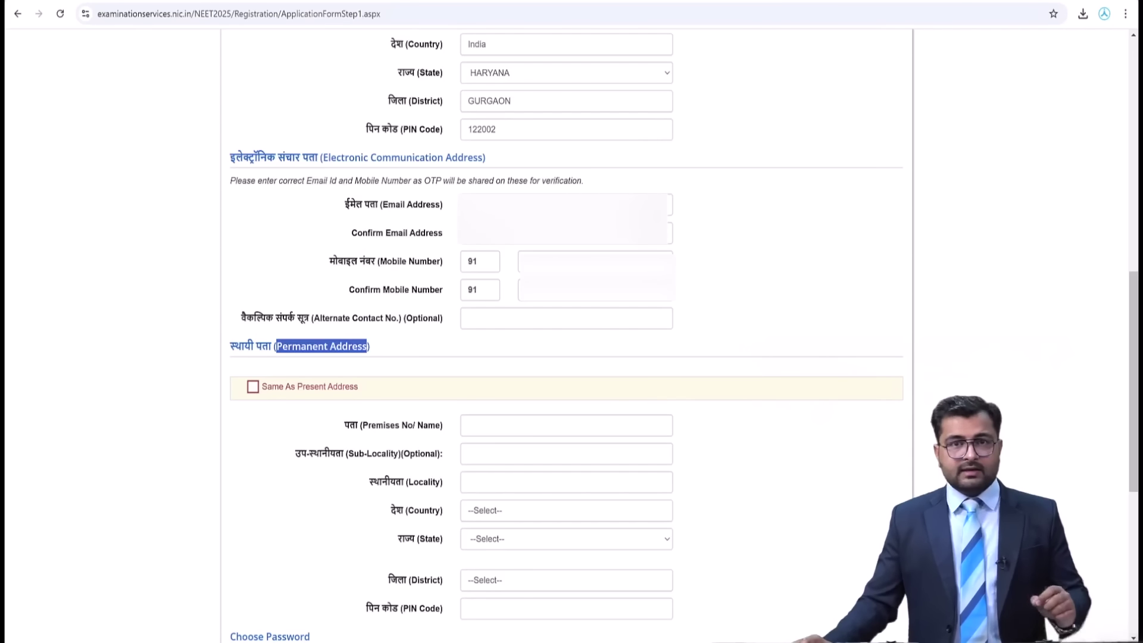
{"action": "scroll", "coordinate": [566, 334], "scroll_direction": "down", "scroll_amount": 1}
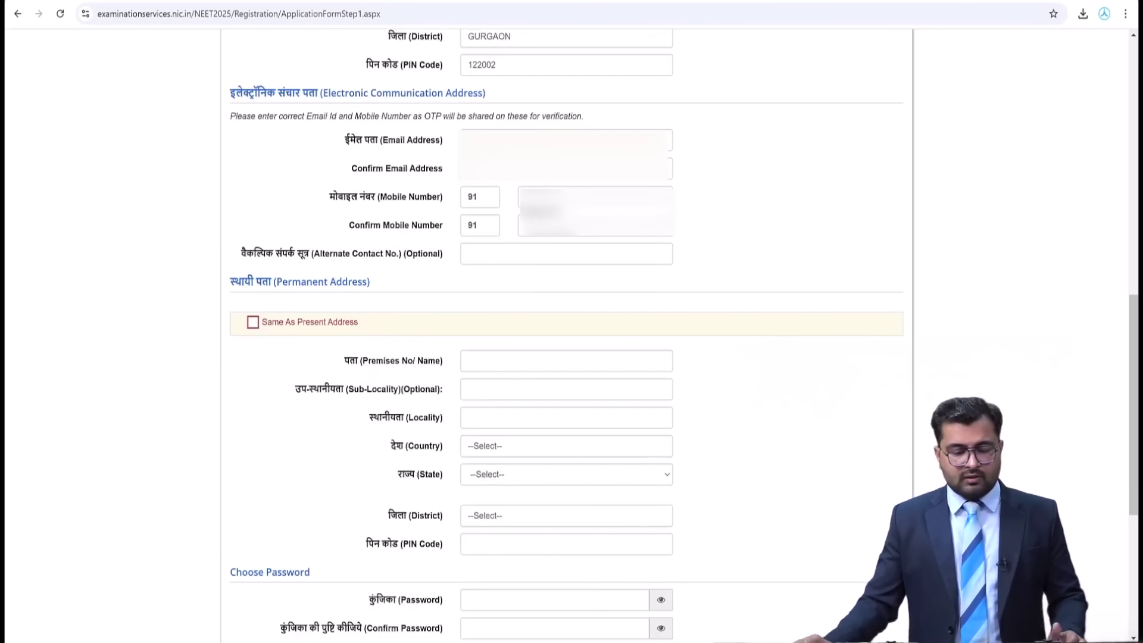
Step: Enter the permanent-address premises and sub-locality, and set the country to India
{"action": "scroll", "coordinate": [565, 333], "scroll_direction": "up", "scroll_amount": 1}
{"action": "left_click", "coordinate": [566, 425]}
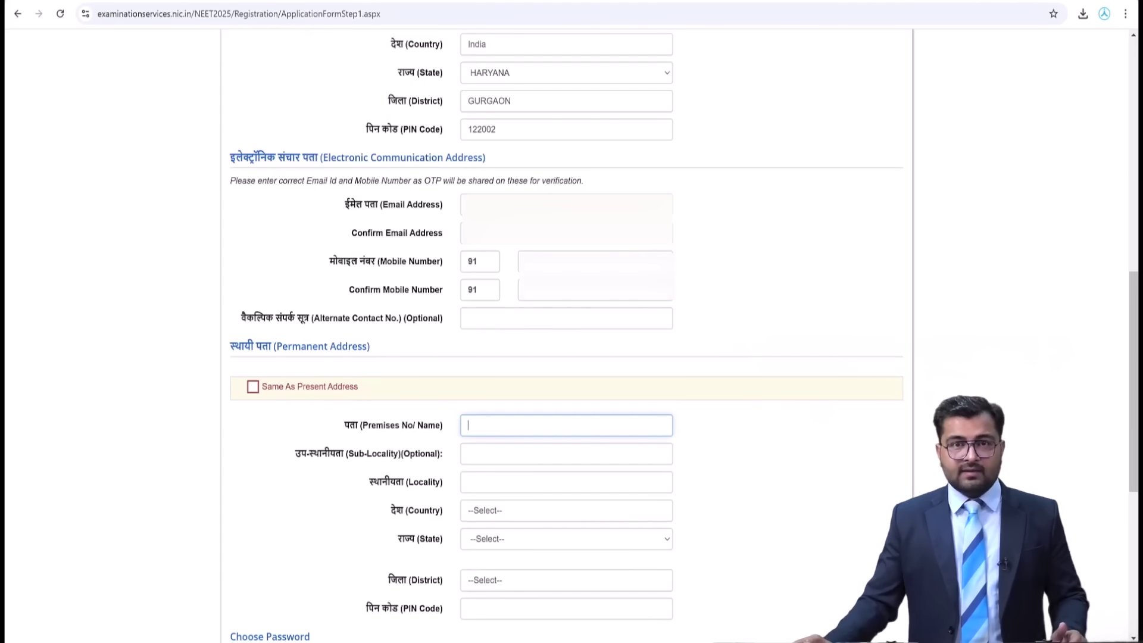
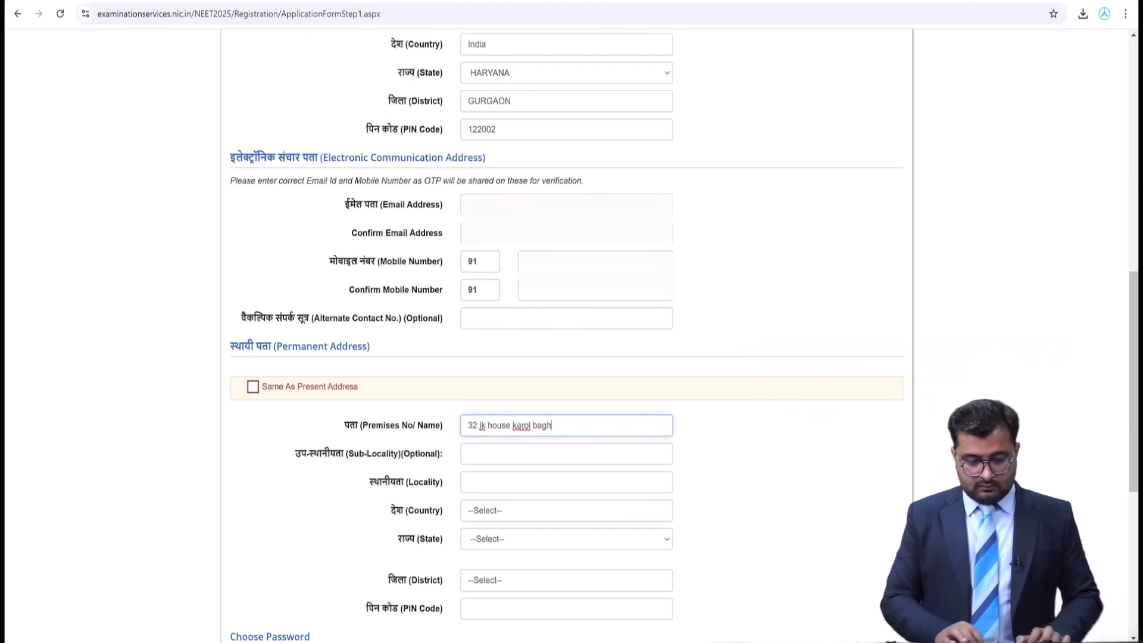
{"action": "key", "text": "Tab"}
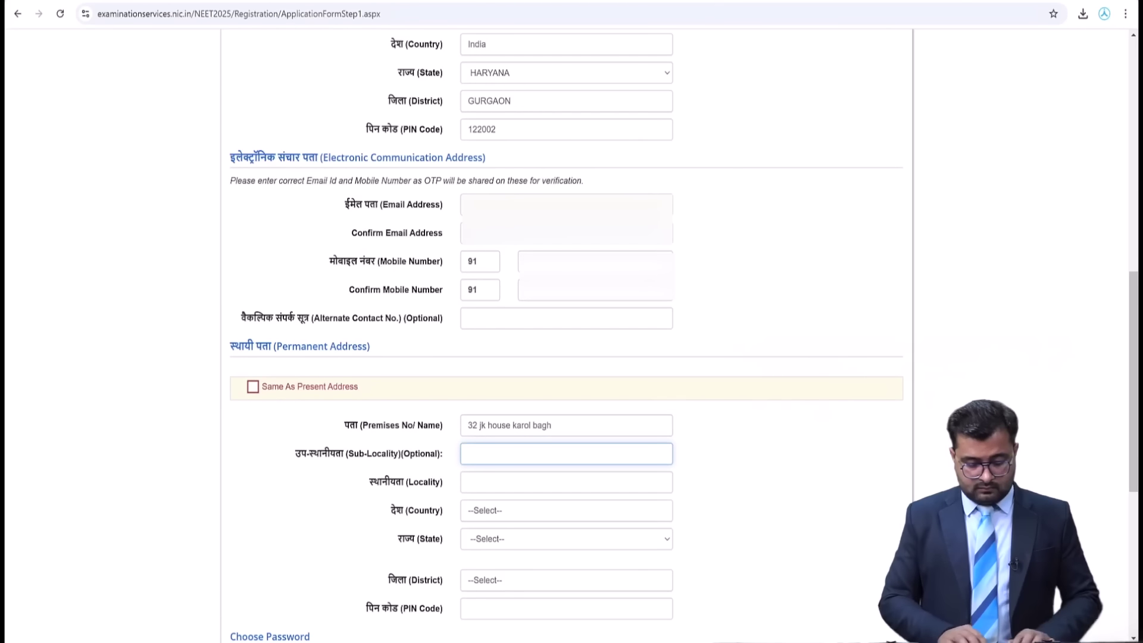
{"action": "type", "text": "karol baht"}
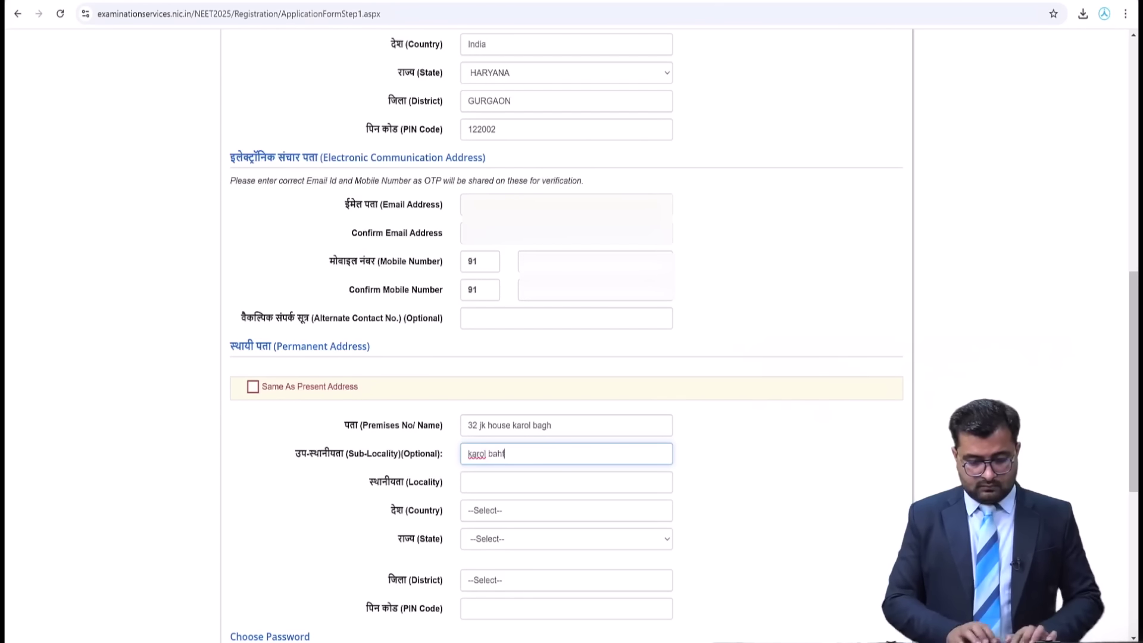
{"action": "key", "text": "BackSpace"}
{"action": "key", "text": "BackSpace"}
{"action": "type", "text": "gh"}
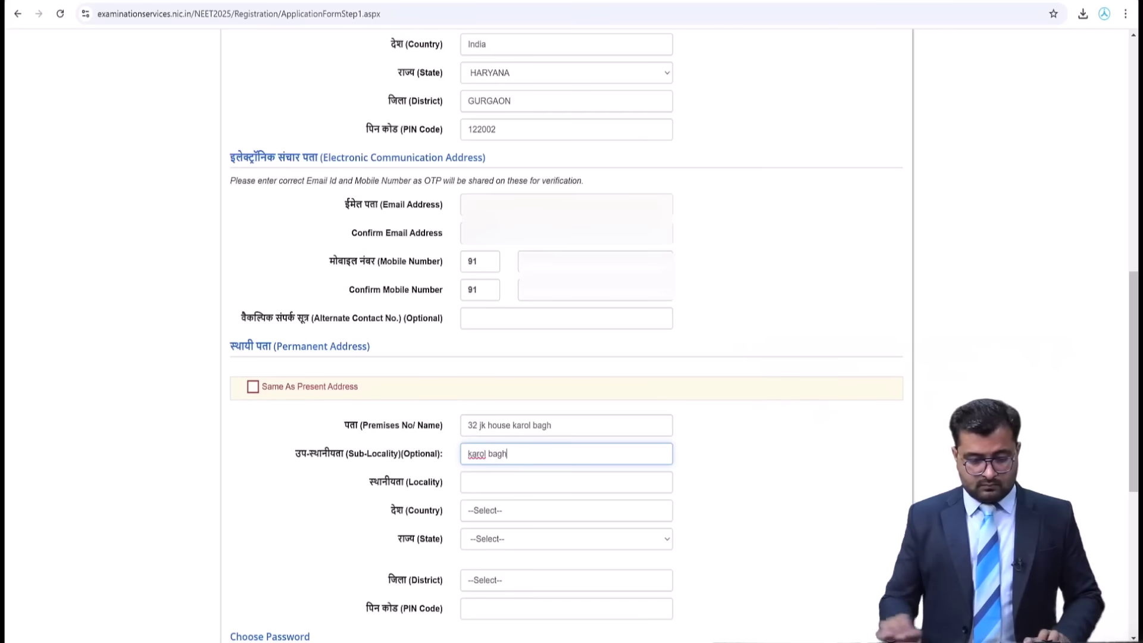
{"action": "key", "text": "Tab"}
{"action": "key", "text": "Down"}
{"action": "key", "text": "Down"}
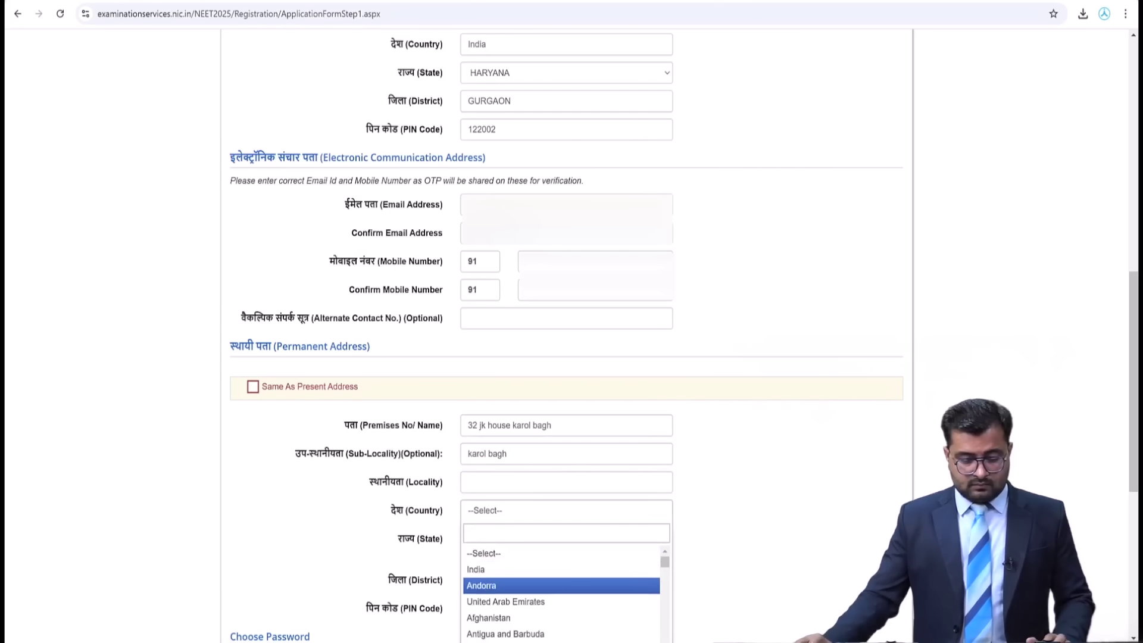
{"action": "key", "text": "Up"}
{"action": "key", "text": "Return"}
Step: Set the permanent-address state to DELHI
{"action": "scroll", "coordinate": [566, 334], "scroll_direction": "down", "scroll_amount": 2}
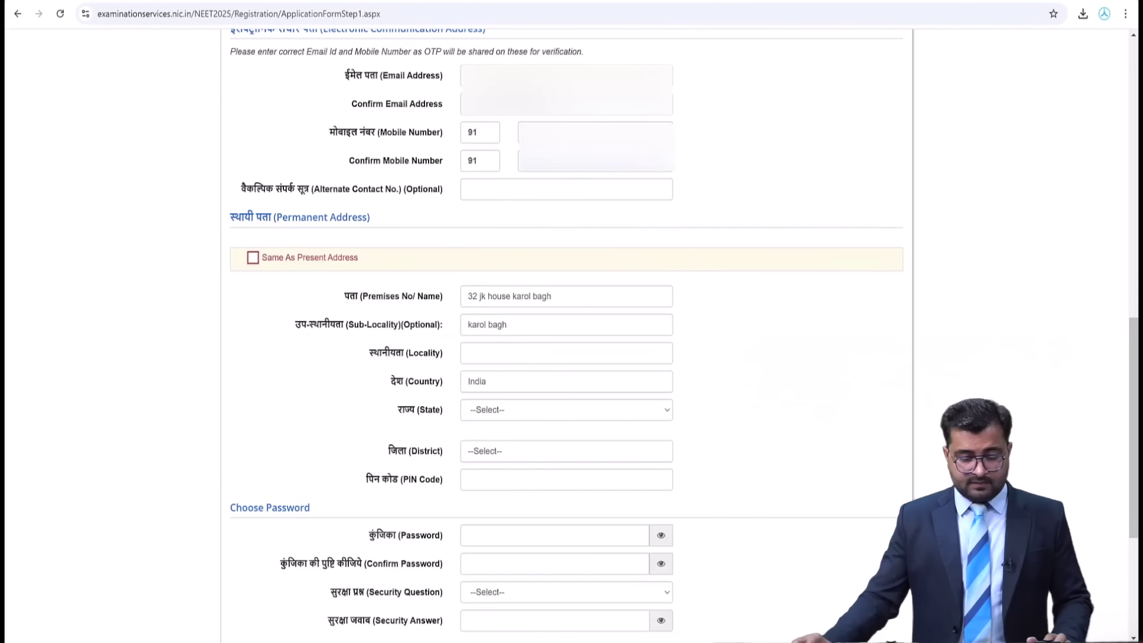
{"action": "key", "text": "alt+Down"}
{"action": "key", "text": "d"}
{"action": "key", "text": "e"}
{"action": "key", "text": "Up"}
{"action": "key", "text": "Down"}
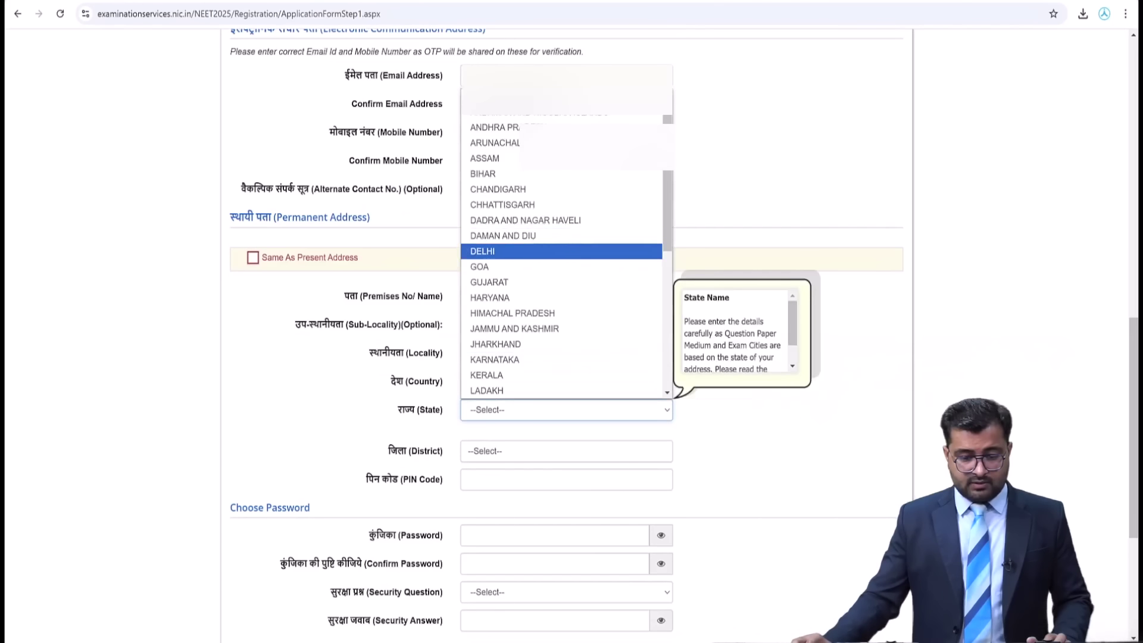
{"action": "key", "text": "Return"}
Step: Choose district SOUTH EAST DELHI and enter the permanent-address PIN code
{"action": "left_click", "coordinate": [566, 452]}
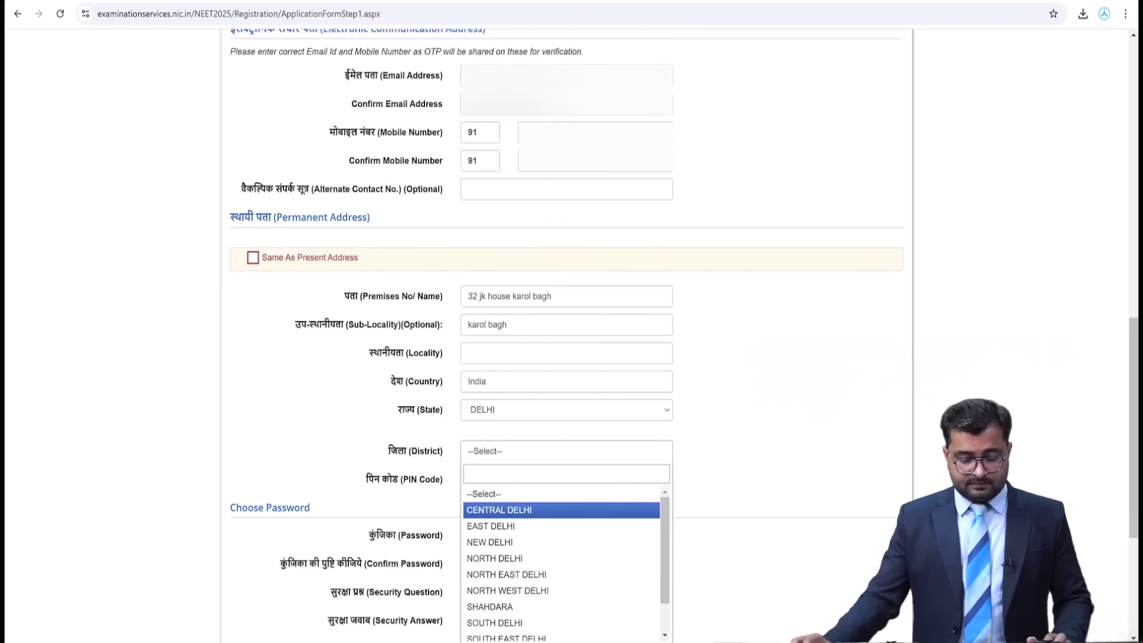
{"action": "key", "text": "Down"}
{"action": "key", "text": "Down"}
{"action": "key", "text": "Down"}
{"action": "key", "text": "Down"}
{"action": "key", "text": "Down"}
{"action": "key", "text": "Down"}
{"action": "key", "text": "Down"}
{"action": "key", "text": "Down"}
{"action": "key", "text": "Down"}
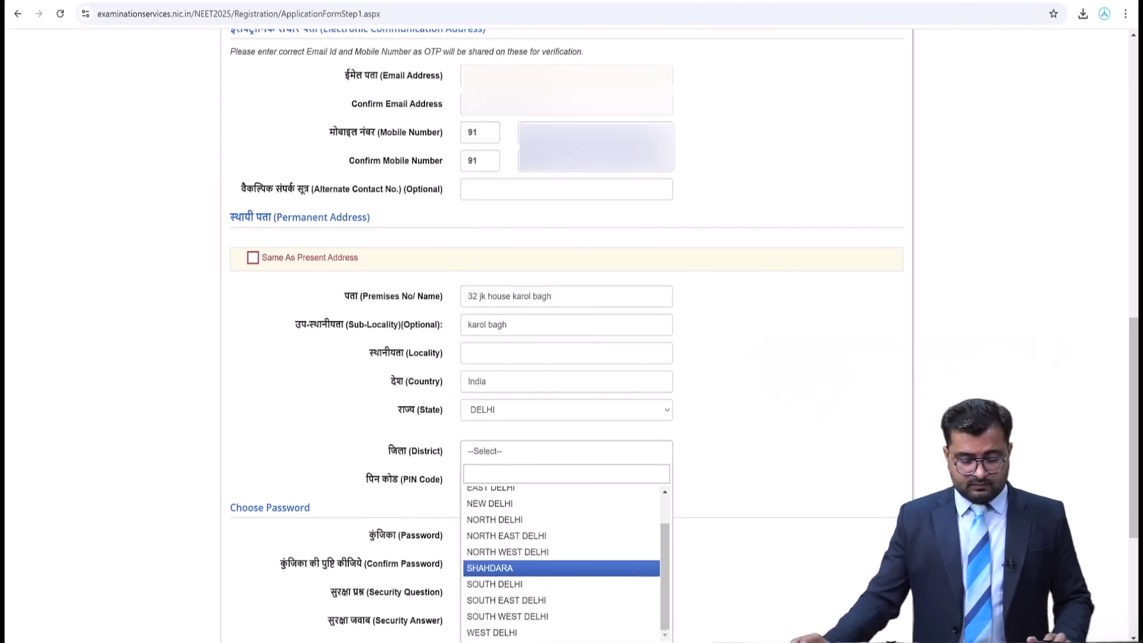
{"action": "key", "text": "Up"}
{"action": "key", "text": "Up"}
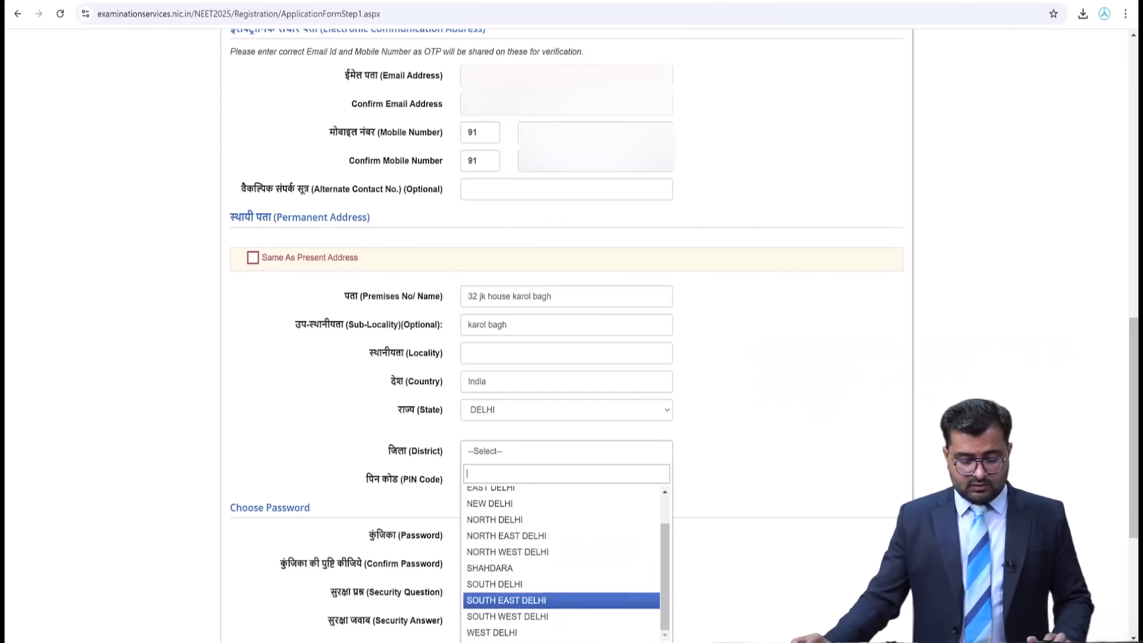
{"action": "key", "text": "Return"}
{"action": "key", "text": "Tab"}
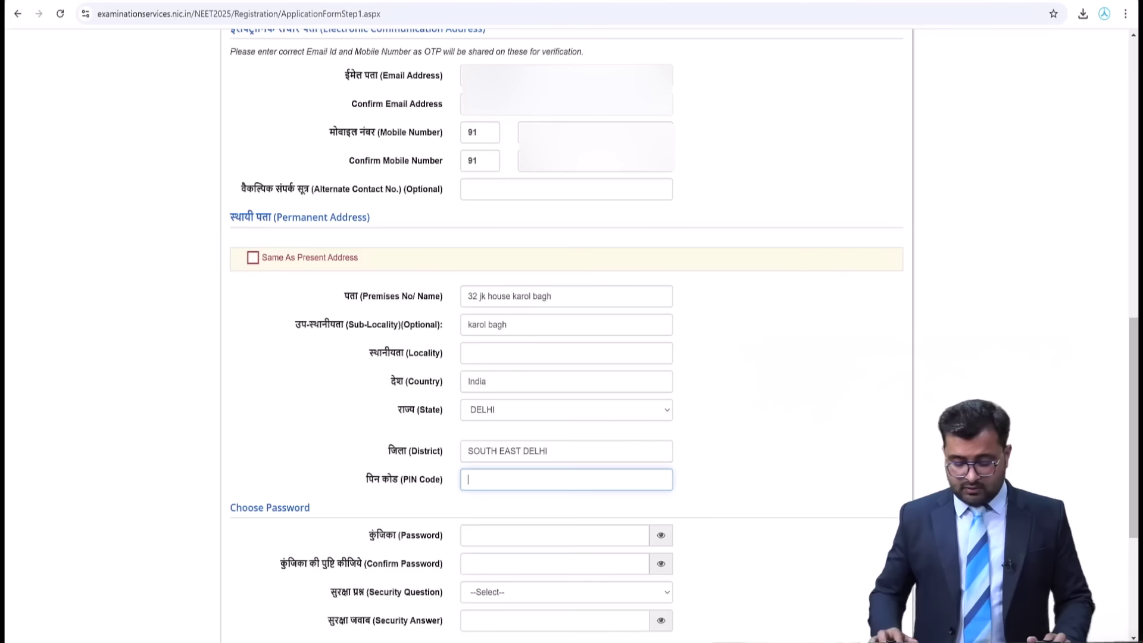
{"action": "type", "text": "110002"}
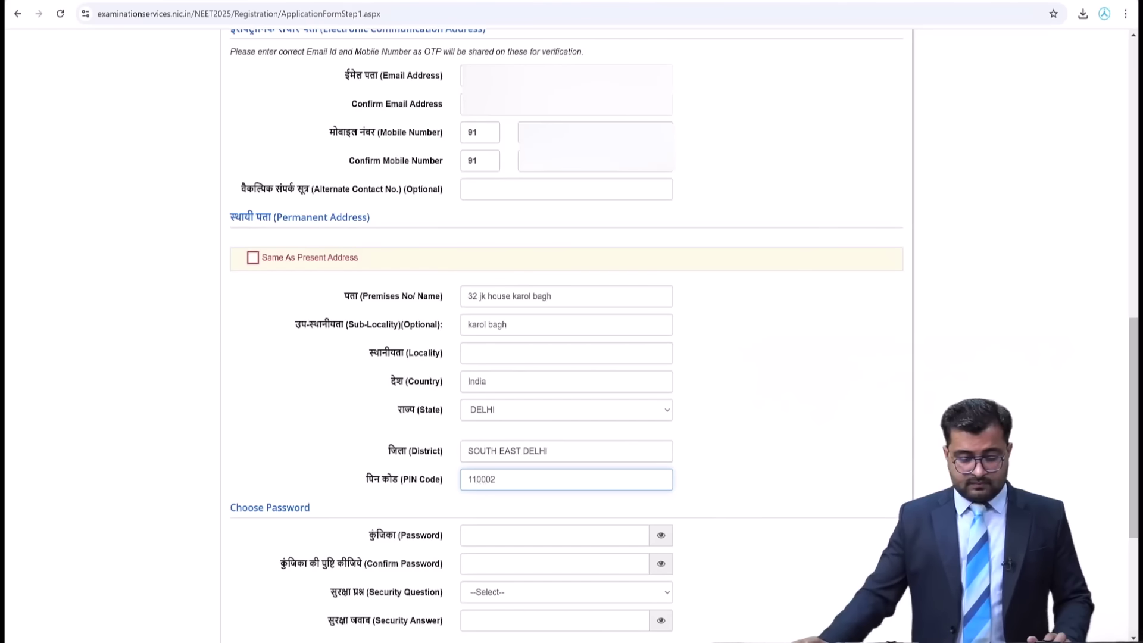
{"action": "scroll", "coordinate": [566, 333], "scroll_direction": "down", "scroll_amount": 3}
Step: Type the account password and repeat it in Confirm Password
{"action": "key", "text": "Tab"}
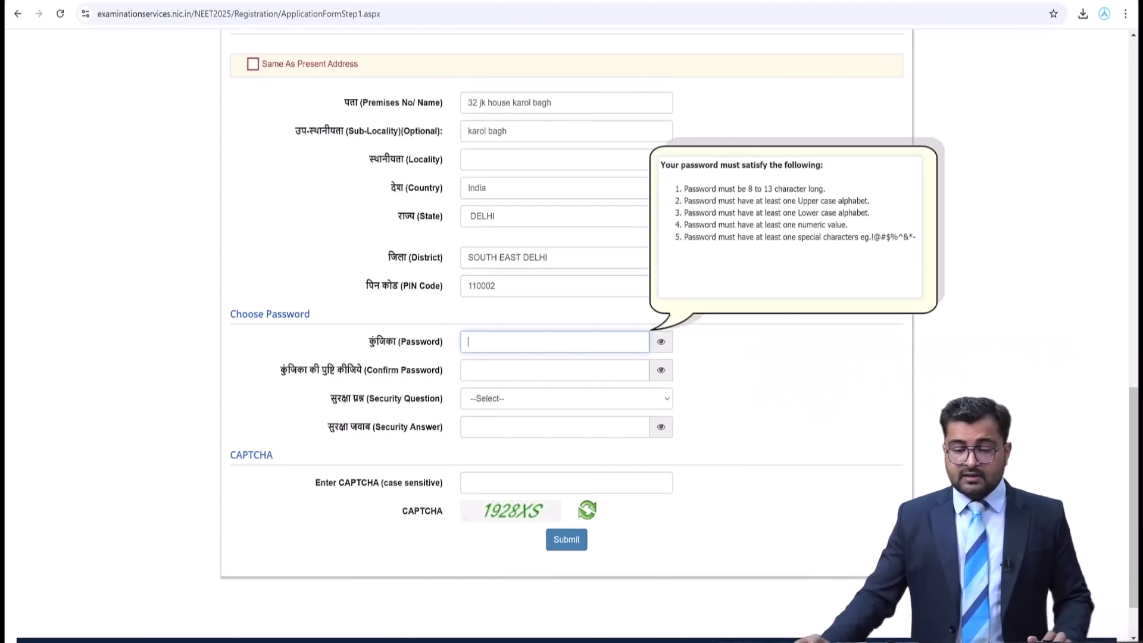
{"action": "left_click_drag", "start_coordinate": [684, 189], "coordinate": [916, 237]}
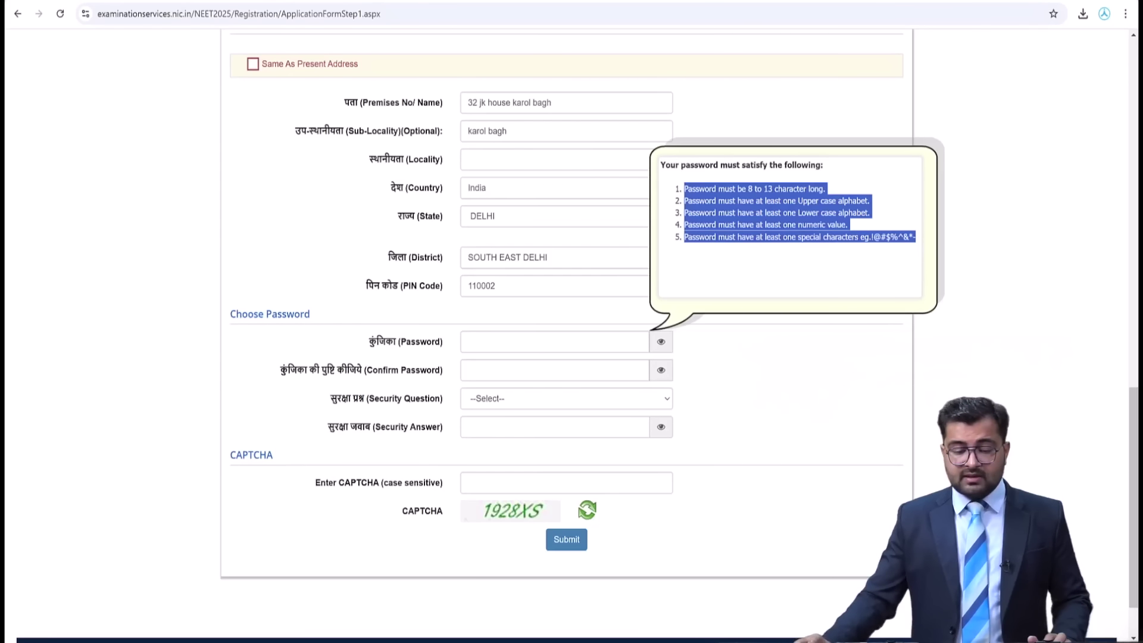
{"action": "left_click", "coordinate": [555, 342]}
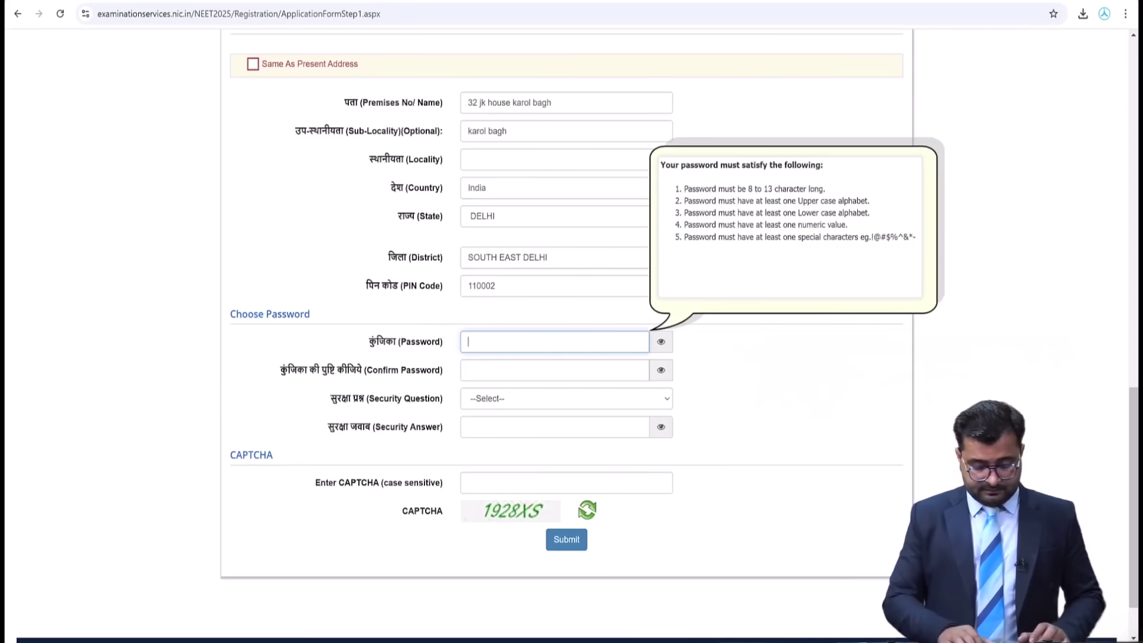
{"action": "type", "text": "••••••"}
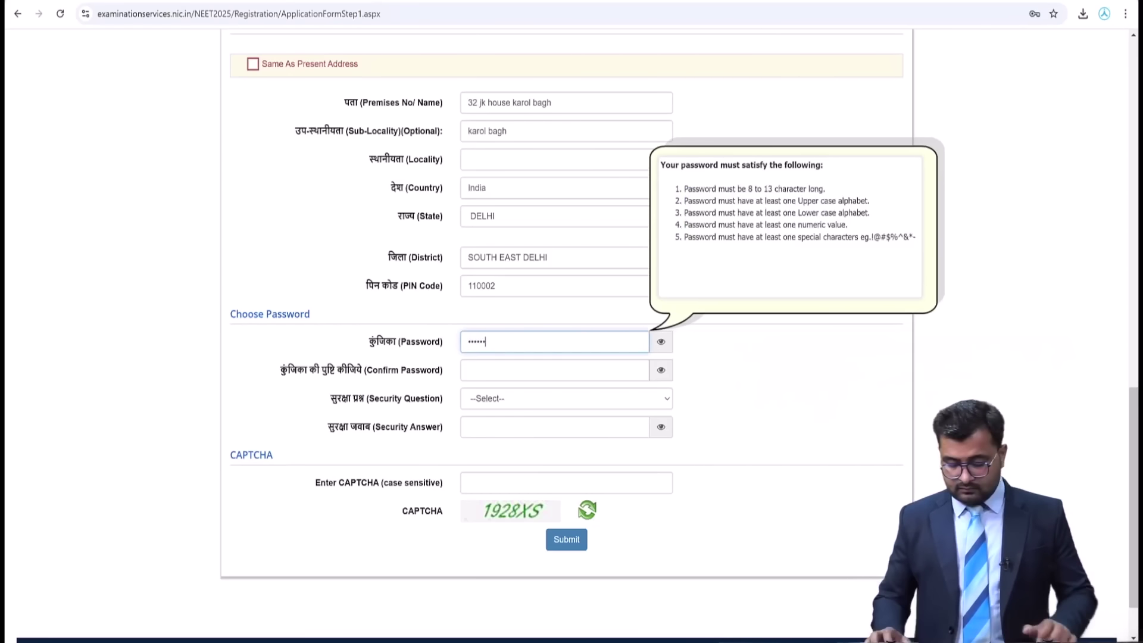
{"action": "type", "text": "••••••"}
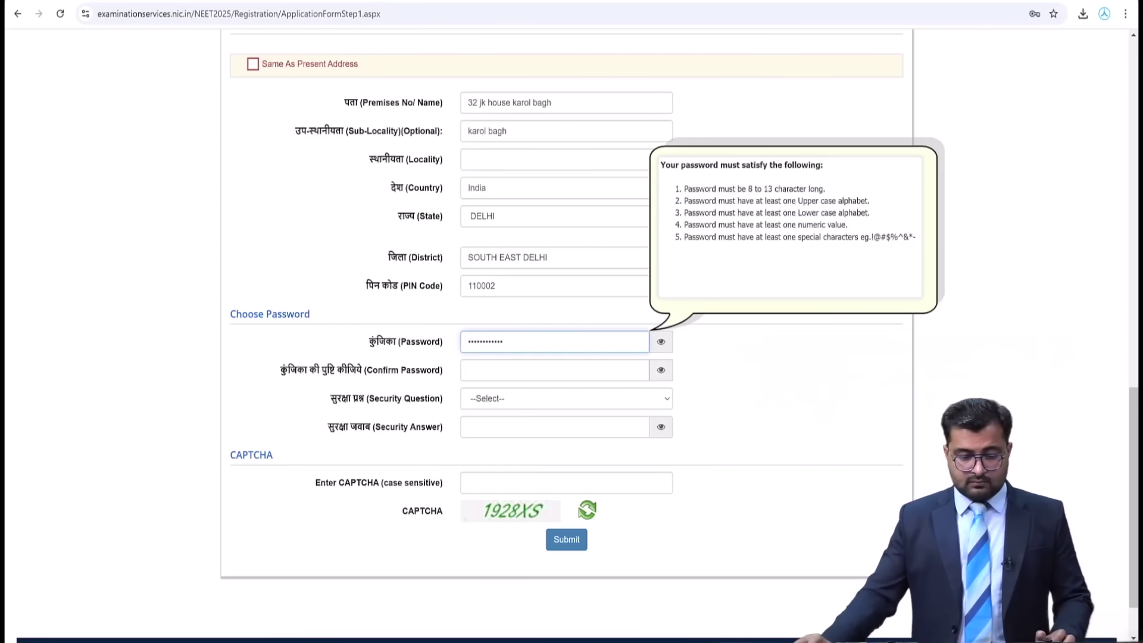
{"action": "left_click", "coordinate": [554, 370]}
{"action": "type", "text": "•••••"}
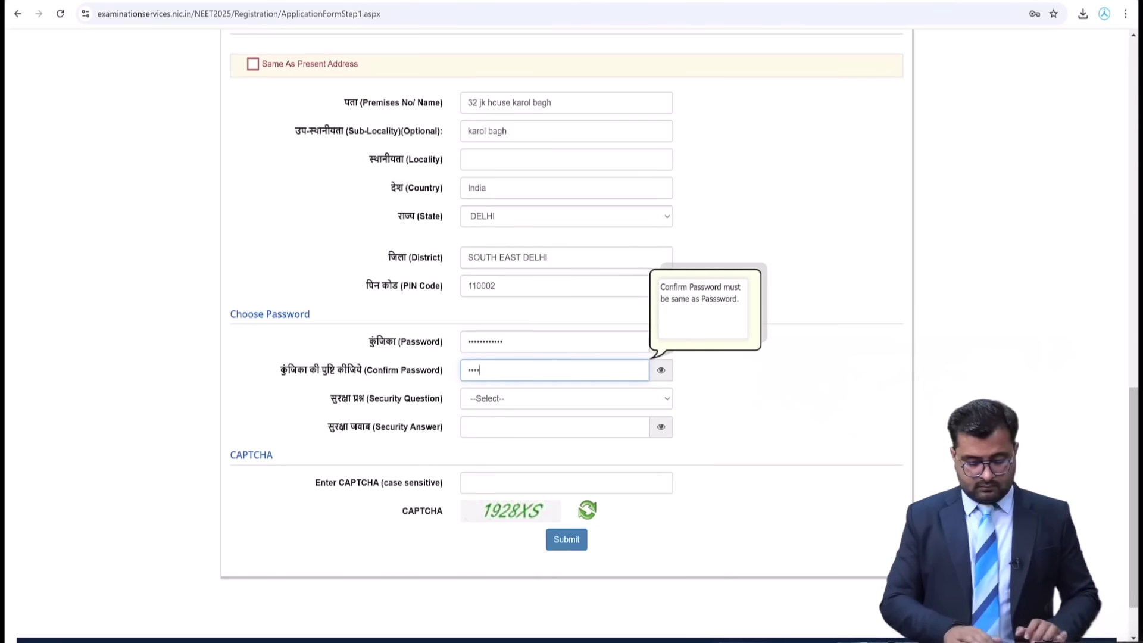
{"action": "type", "text": "••••••"}
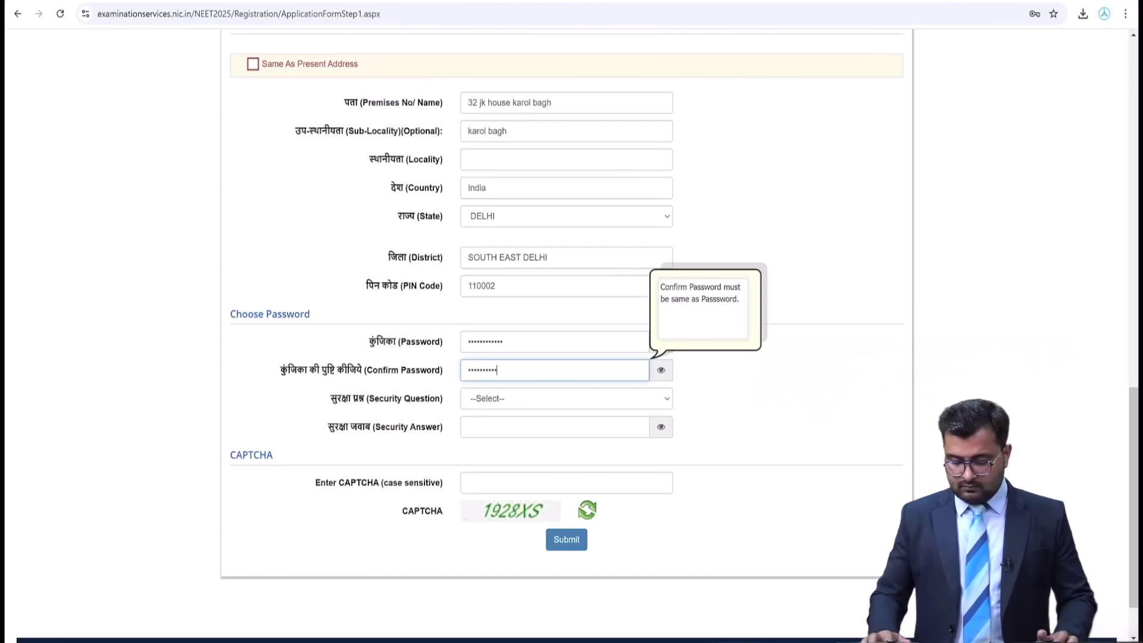
Step: Choose 'What is your place of birth ?' as security question, answer it, and begin the CAPTCHA
{"action": "left_click", "coordinate": [566, 398]}
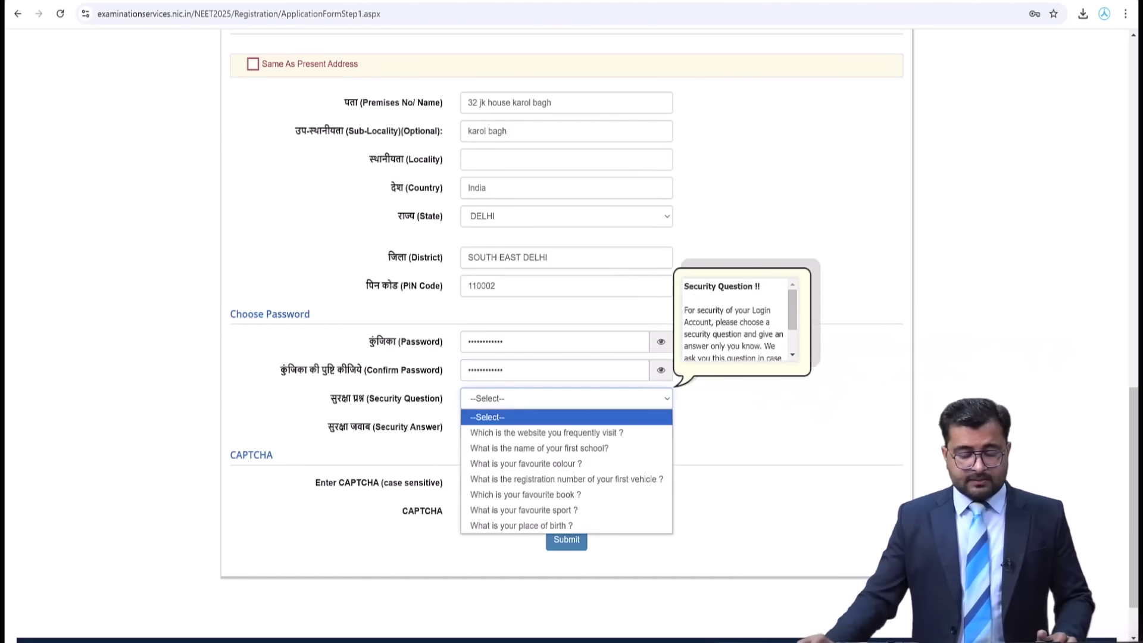
{"action": "key", "text": "Down"}
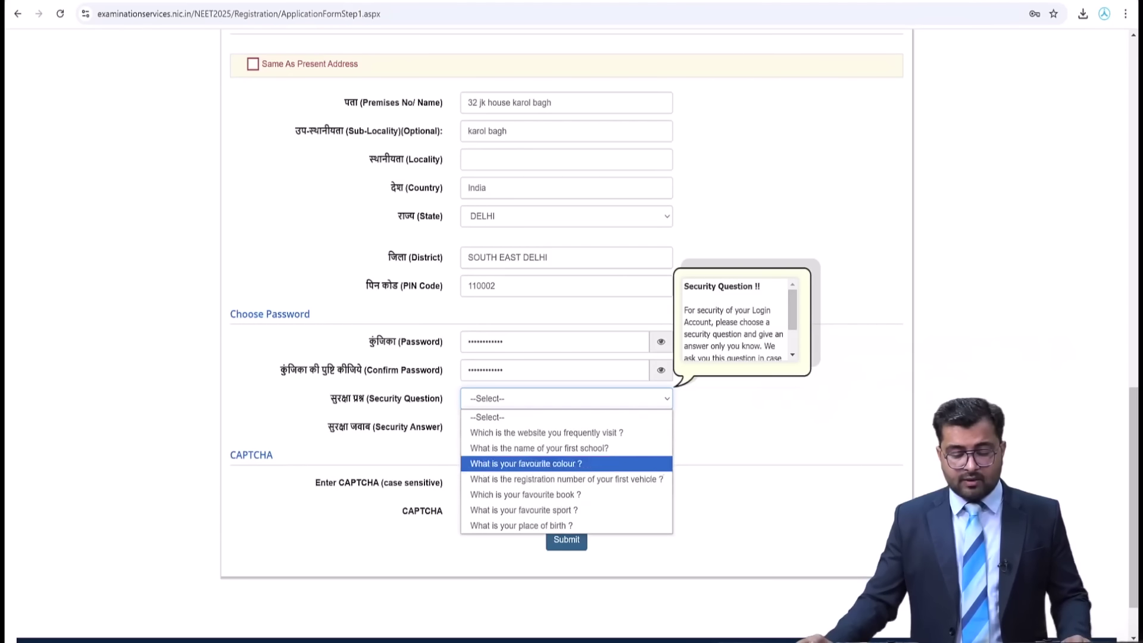
{"action": "key", "text": "Return"}
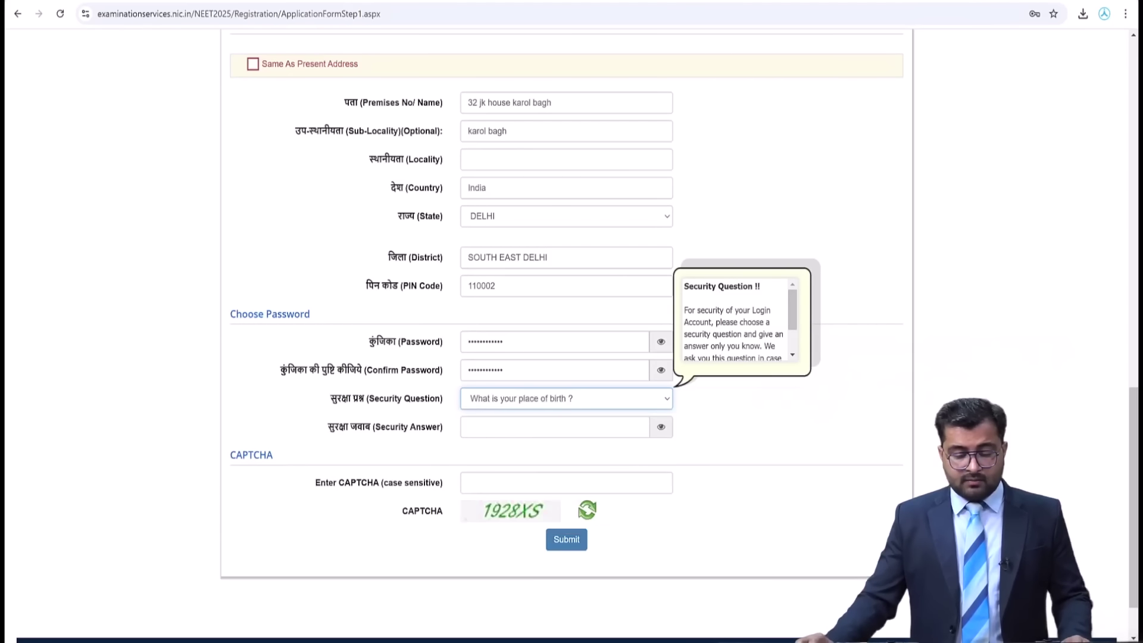
{"action": "left_click", "coordinate": [554, 427]}
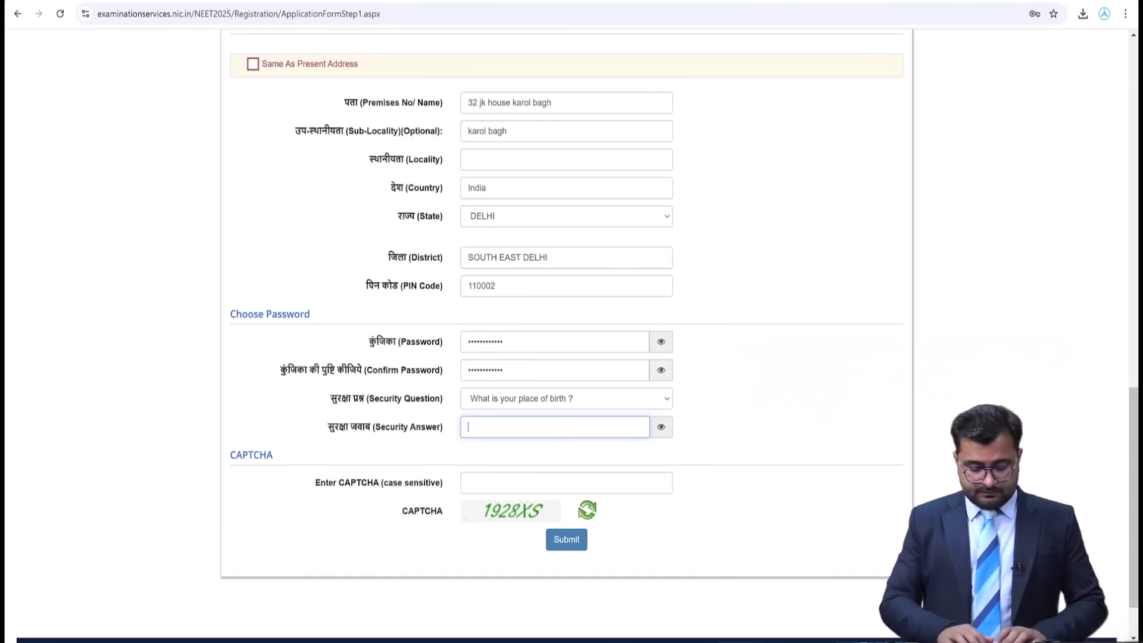
{"action": "type", "text": "••••••"}
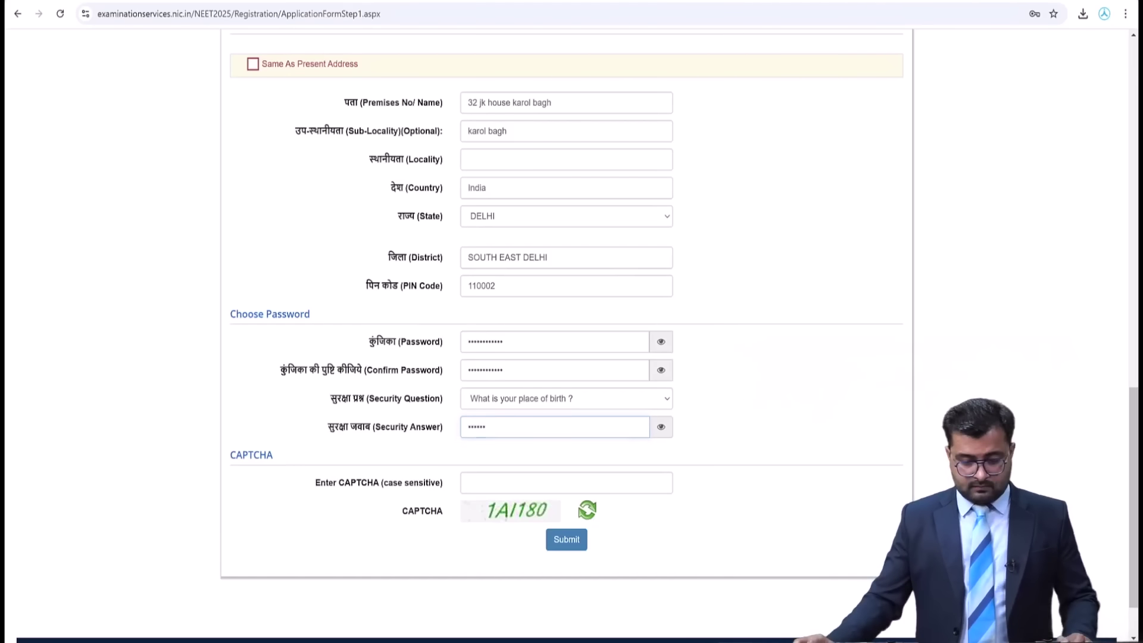
{"action": "left_click", "coordinate": [566, 483]}
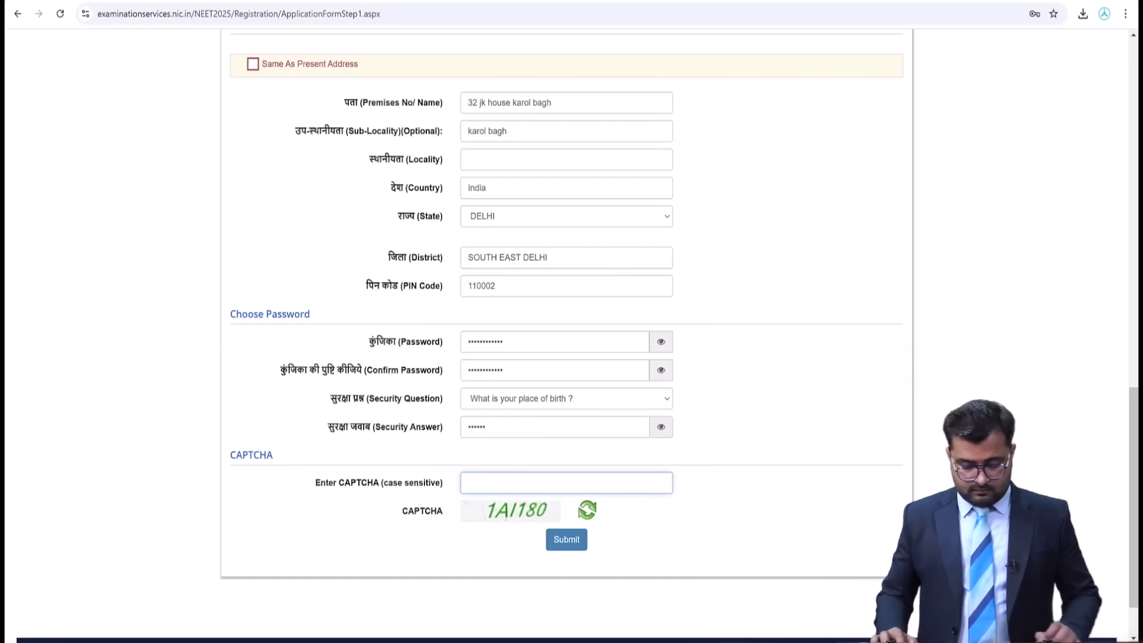
{"action": "type", "text": "1AI"}
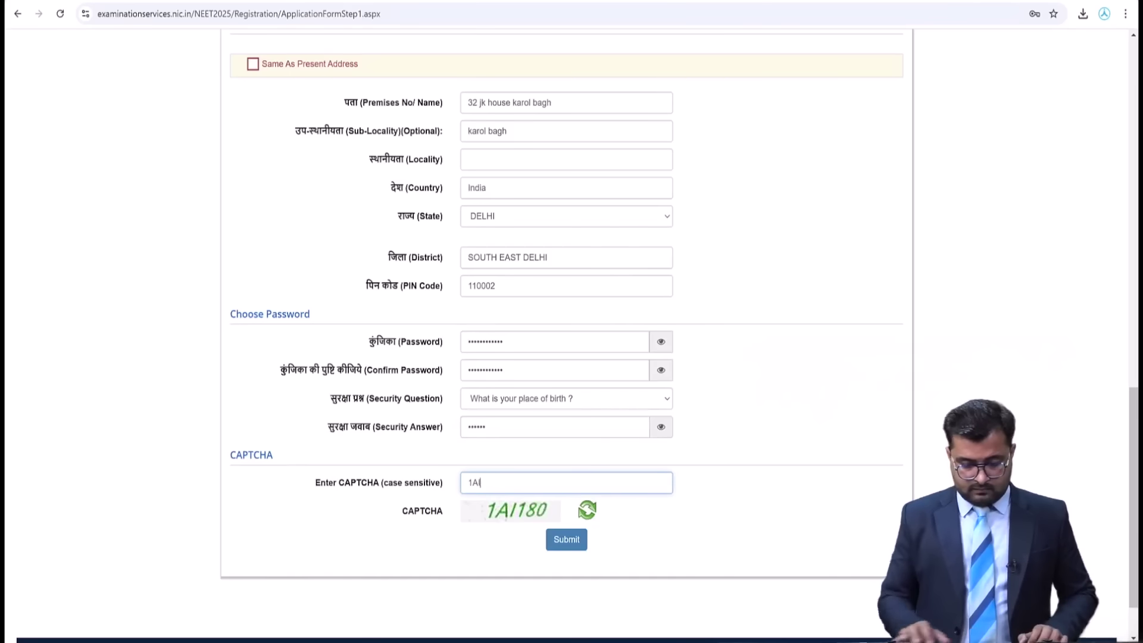
{"action": "type", "text": "180"}
Step: After the Required error, add 'karol bagh' as the locality and re-enter both password fields
{"action": "key", "text": "Return"}
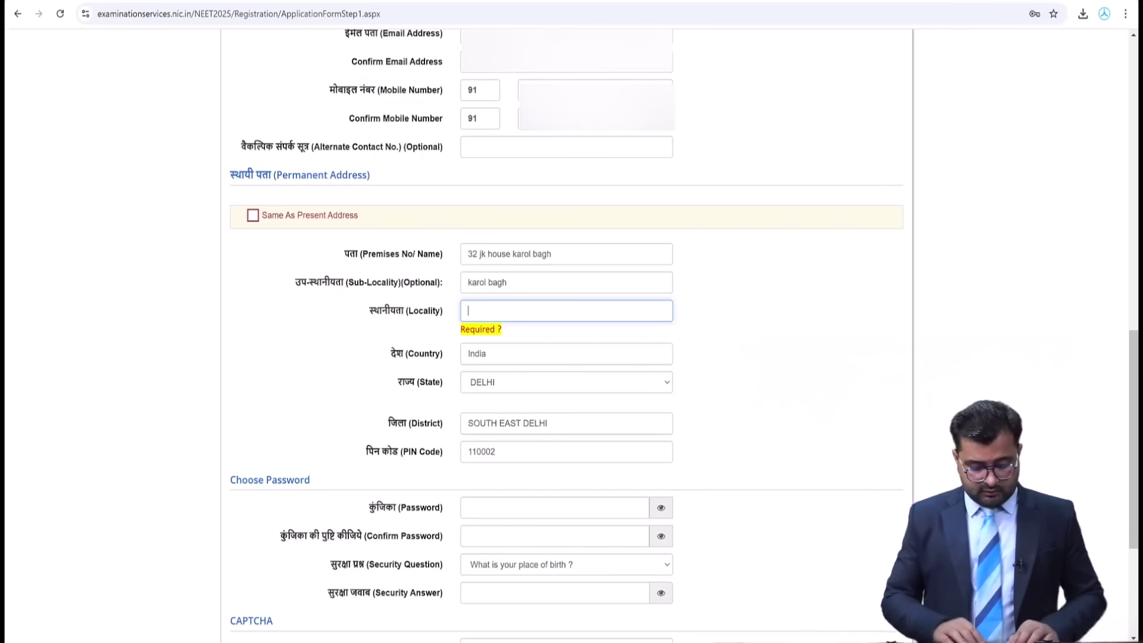
{"action": "type", "text": "karol ba"}
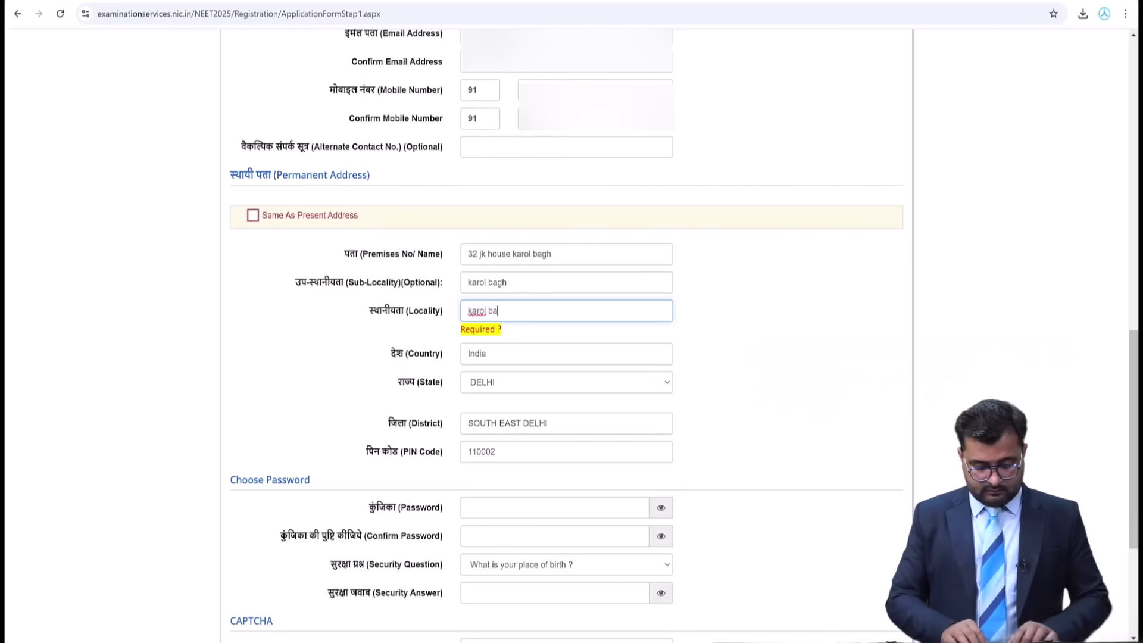
{"action": "type", "text": "gh"}
{"action": "scroll", "coordinate": [567, 333], "scroll_direction": "down", "scroll_amount": 3}
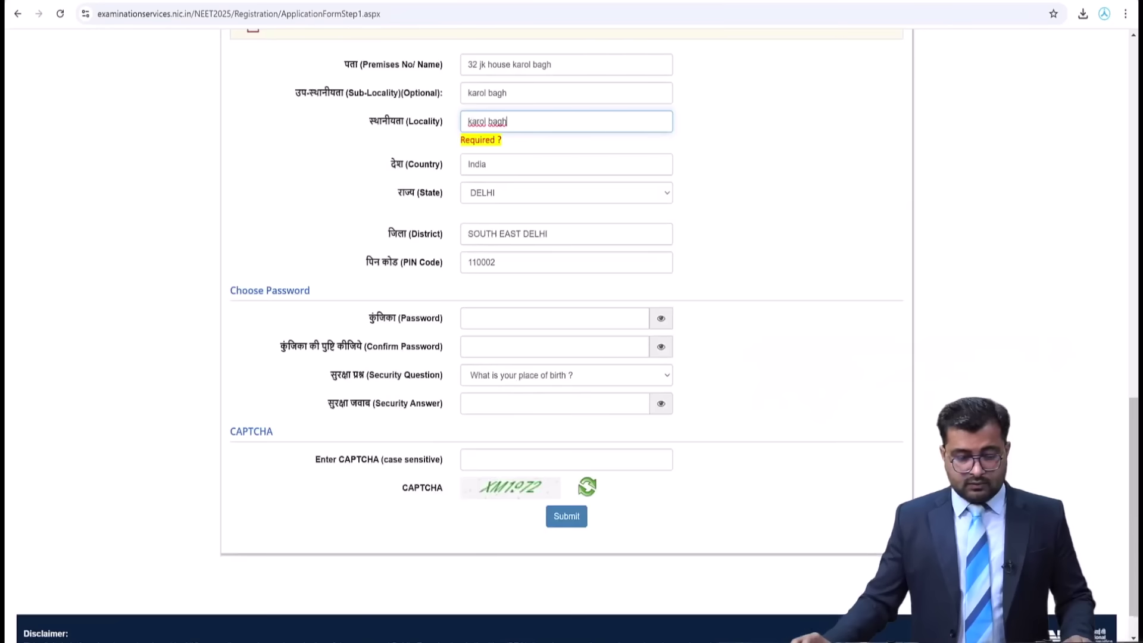
{"action": "left_click", "coordinate": [553, 318]}
{"action": "type", "text": "•••••"}
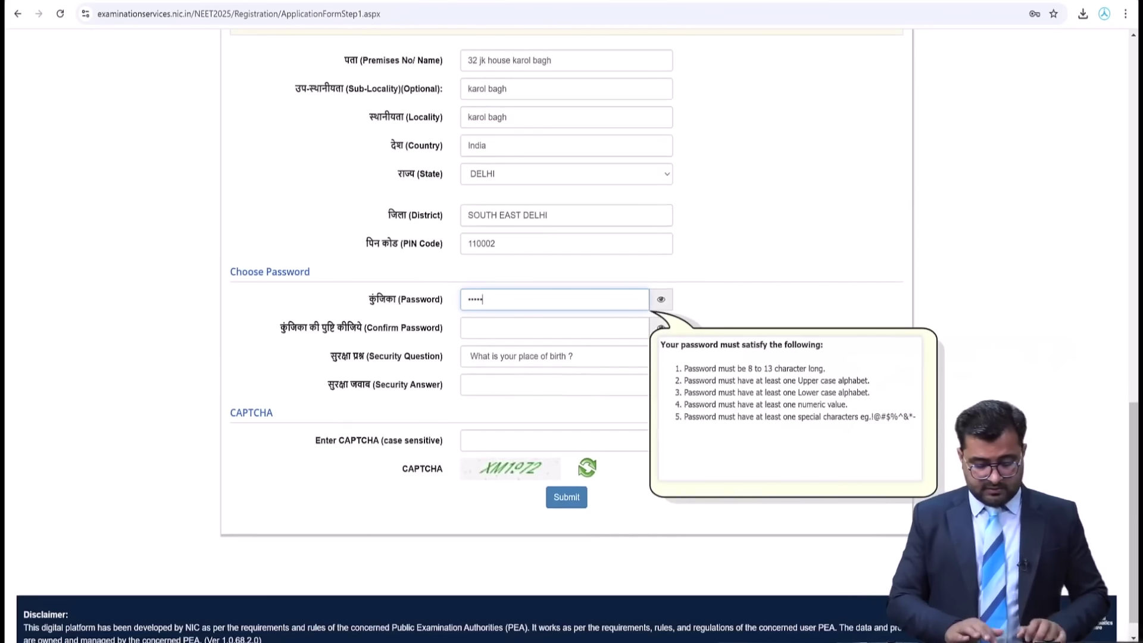
{"action": "type", "text": "••••••"}
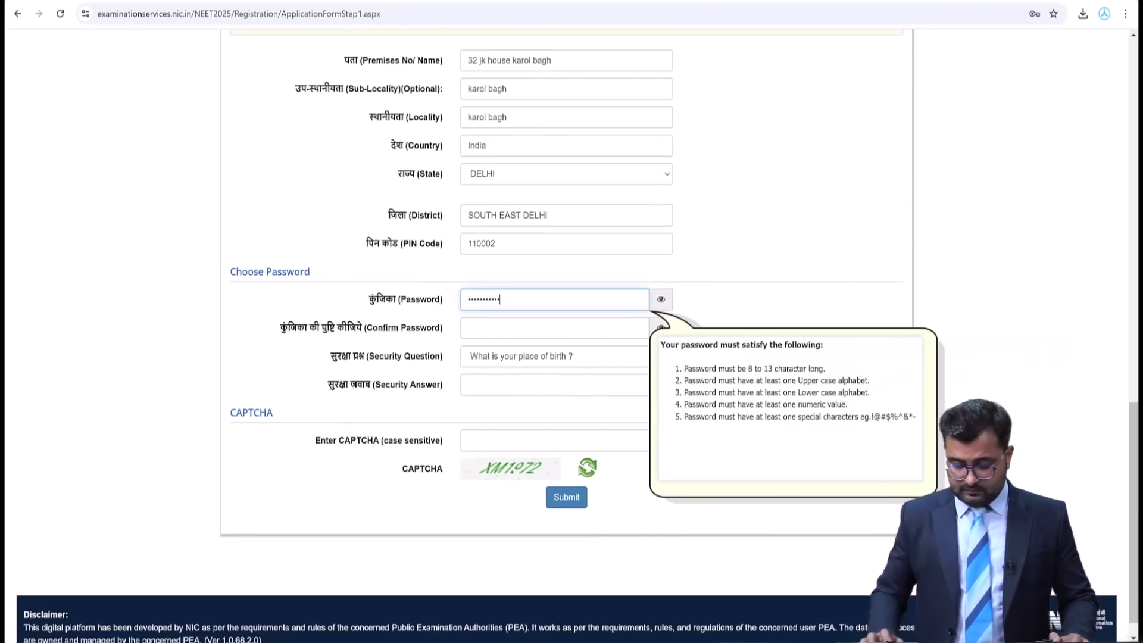
{"action": "type", "text": "•"}
{"action": "left_click", "coordinate": [554, 327]}
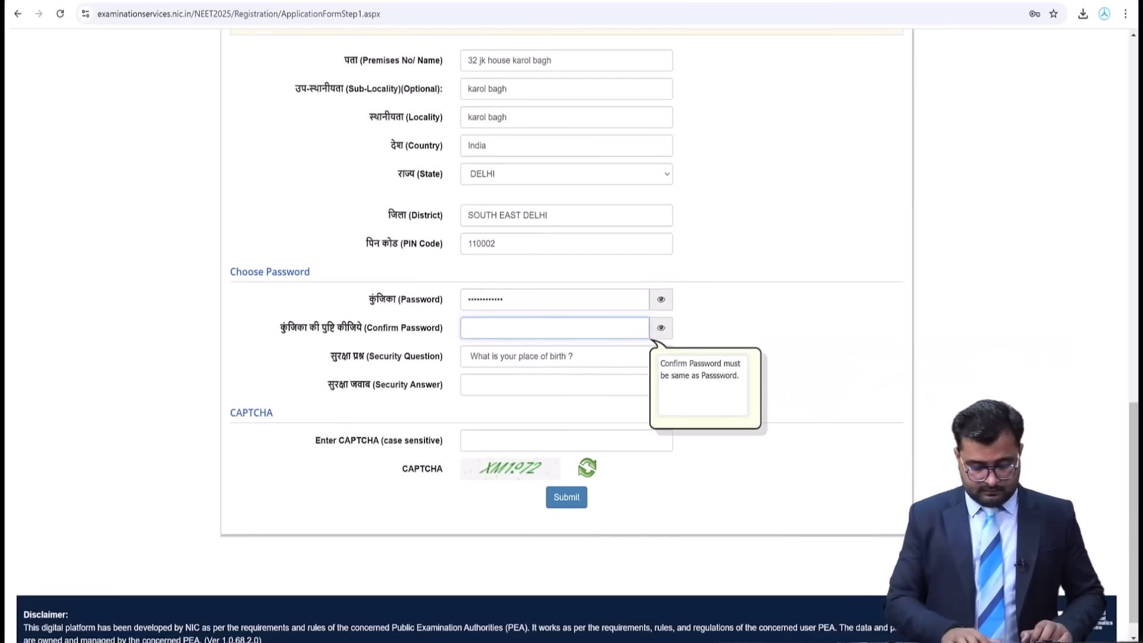
{"action": "type", "text": "••••••••"}
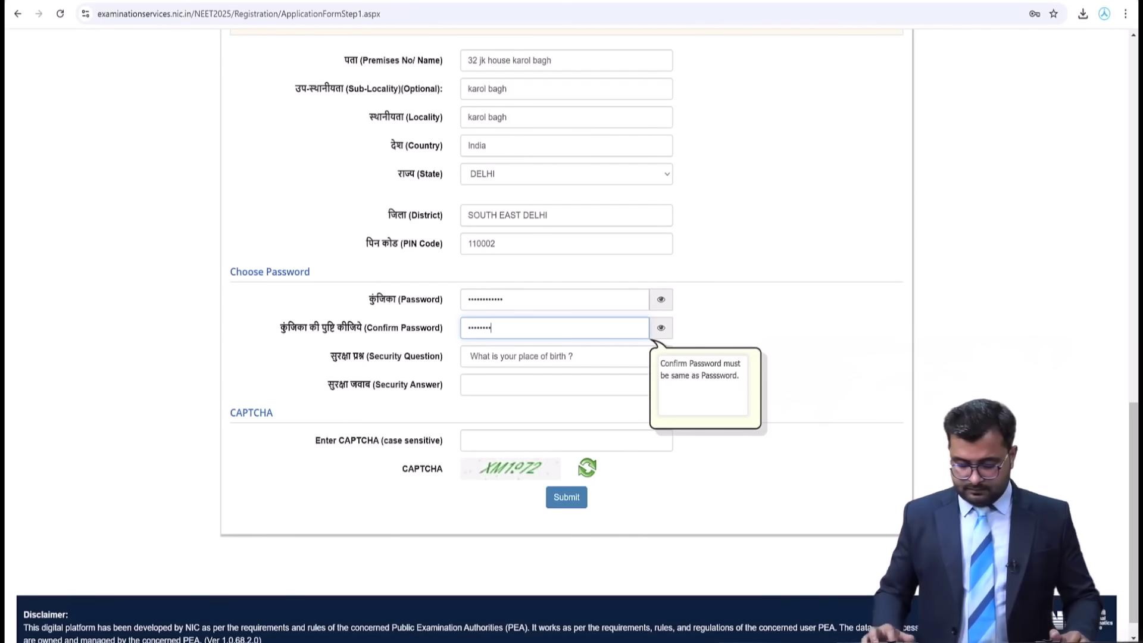
{"action": "type", "text": "••••"}
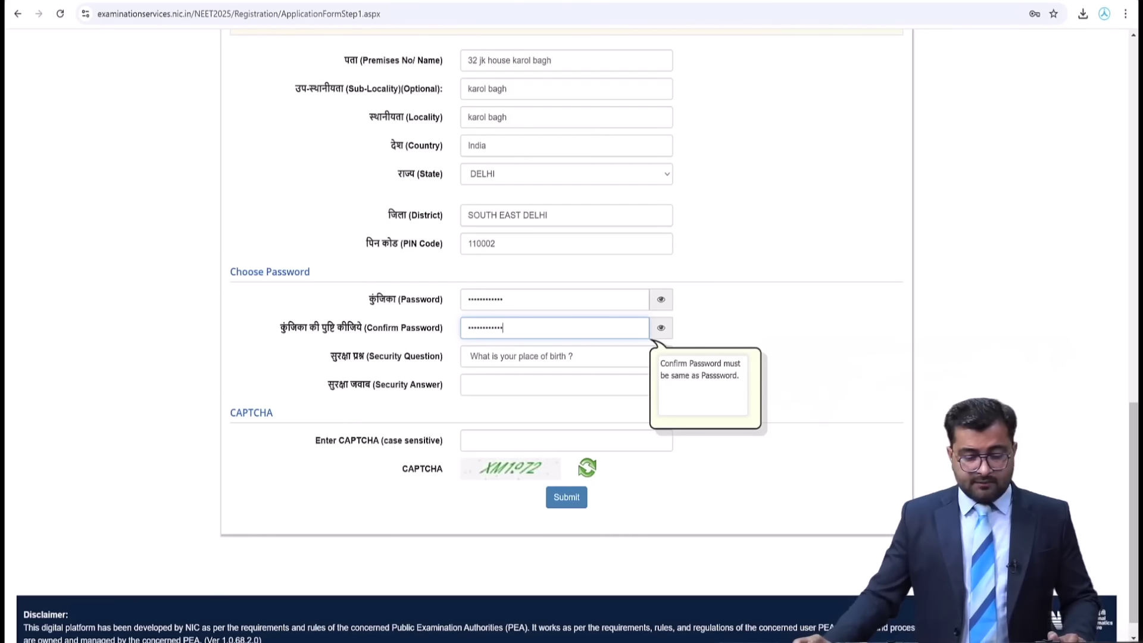
Step: Re-enter the security answer and the new CAPTCHA, then submit the registration form
{"action": "left_click", "coordinate": [554, 384]}
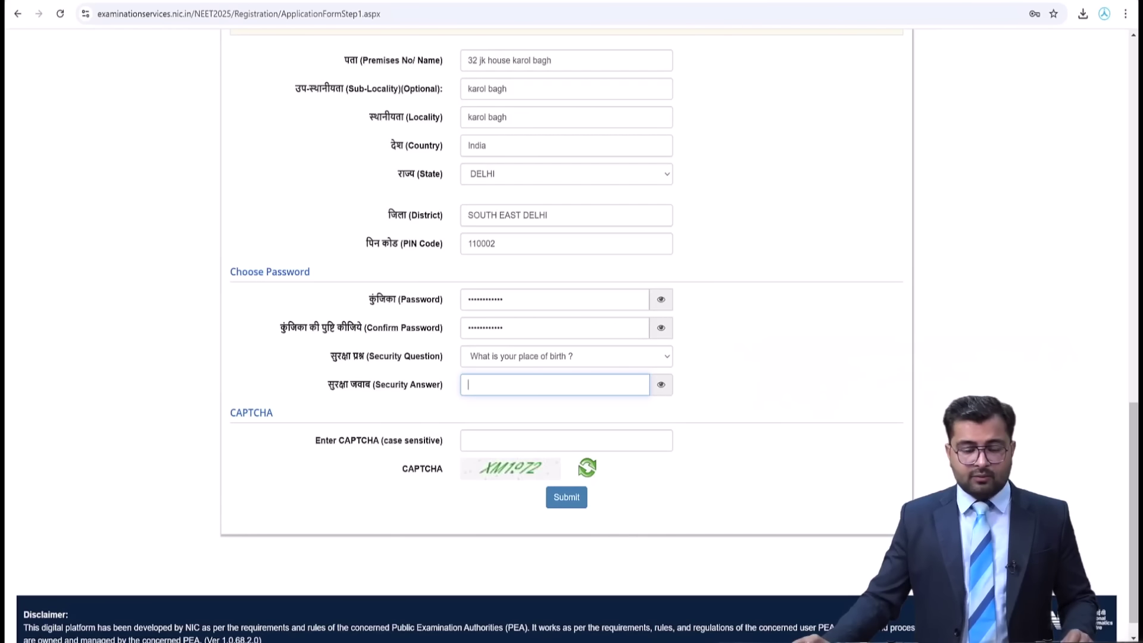
{"action": "scroll", "coordinate": [572, 334], "scroll_direction": "down", "scroll_amount": 1}
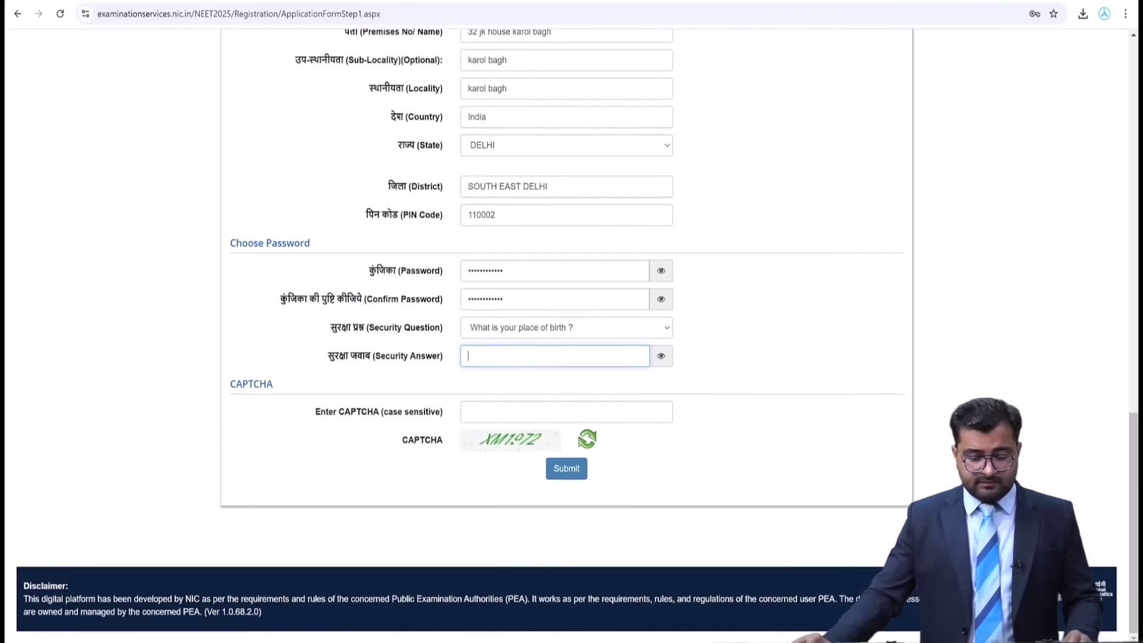
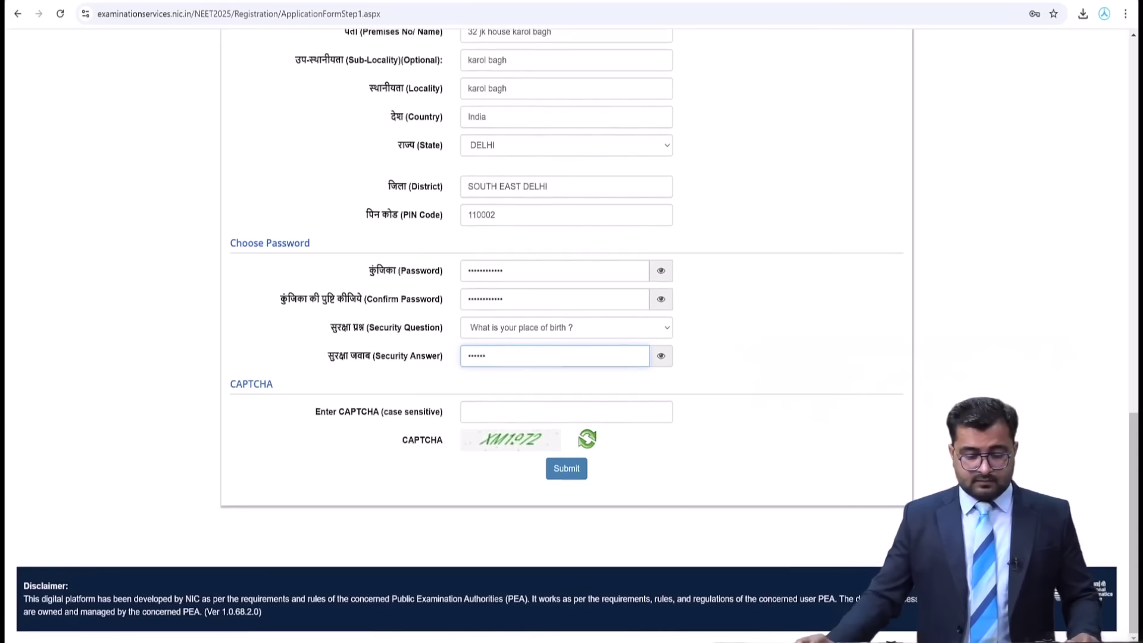
{"action": "left_click", "coordinate": [566, 411]}
{"action": "type", "text": "X"}
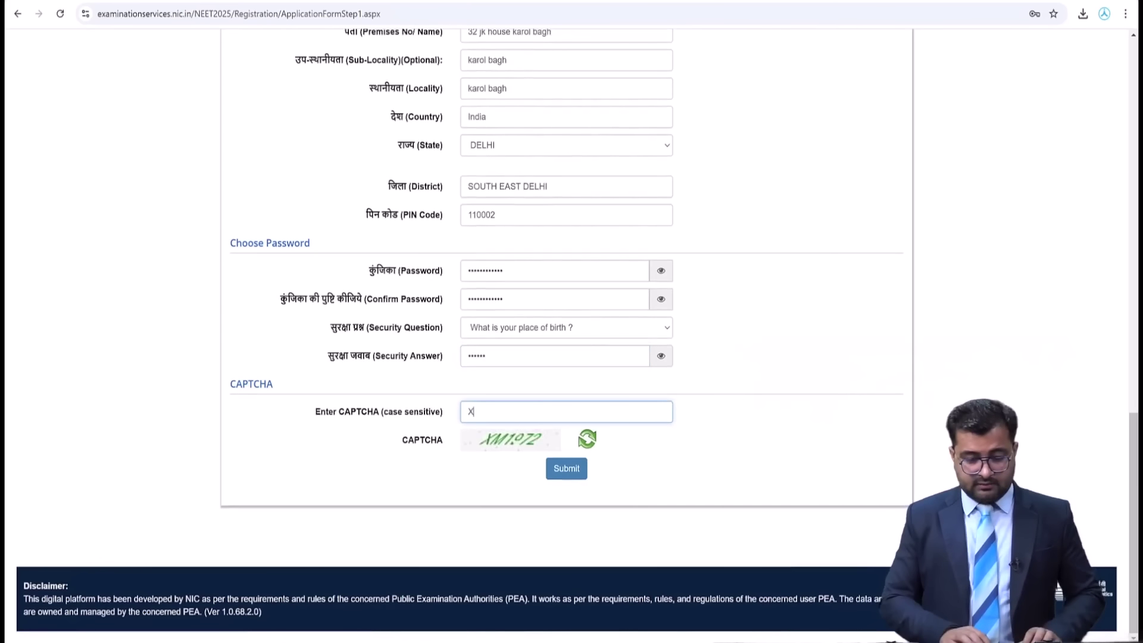
{"action": "type", "text": "M19"}
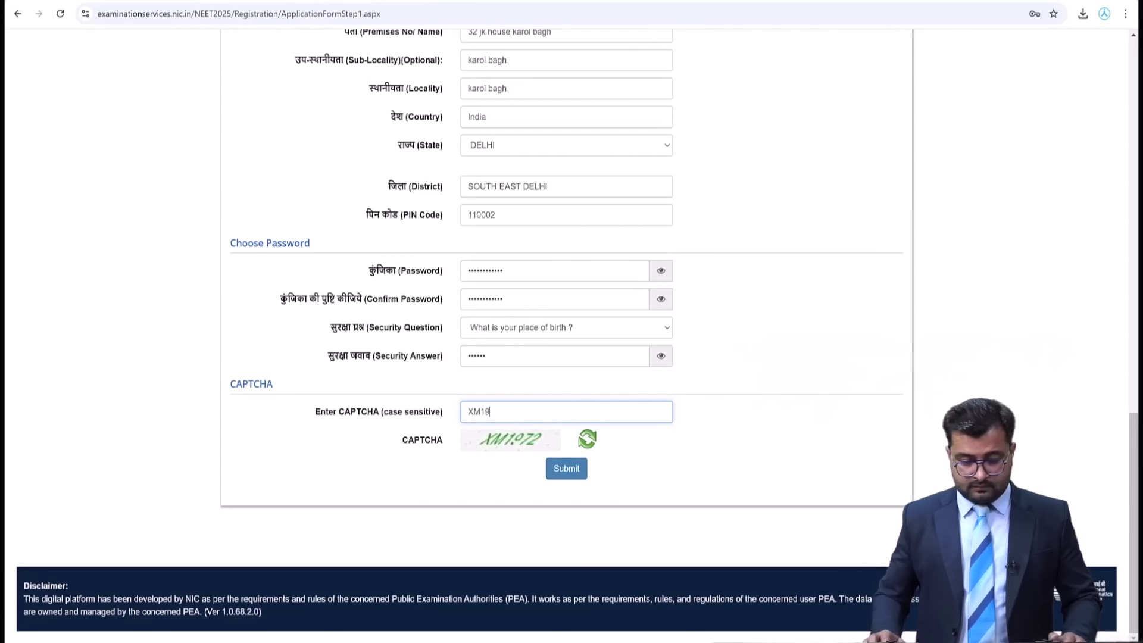
{"action": "type", "text": "72"}
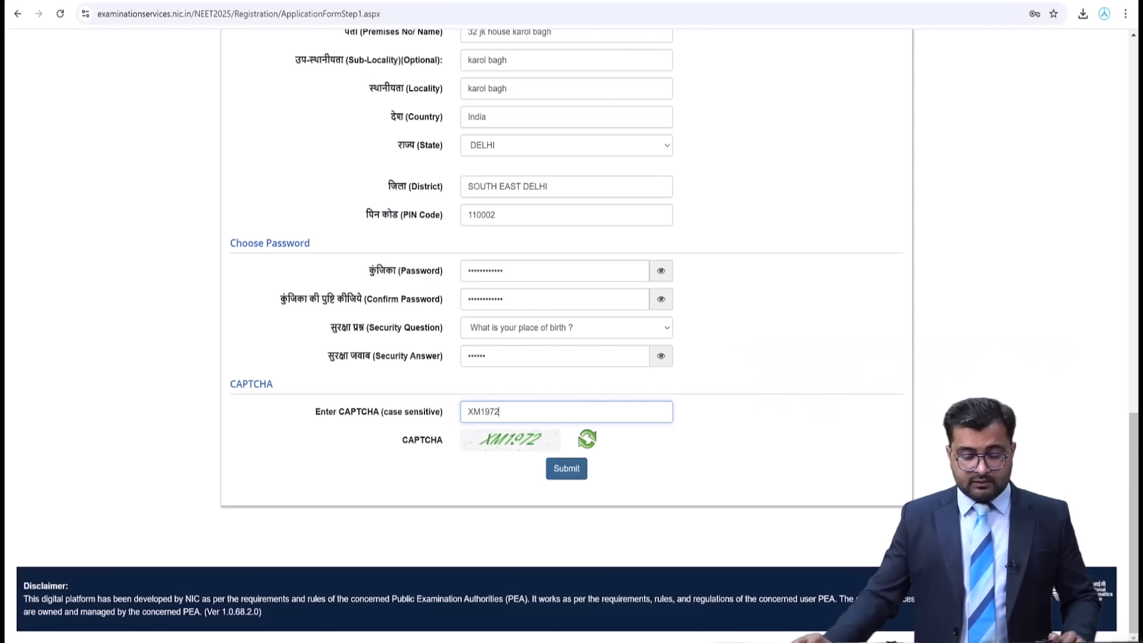
{"action": "key", "text": "Return"}
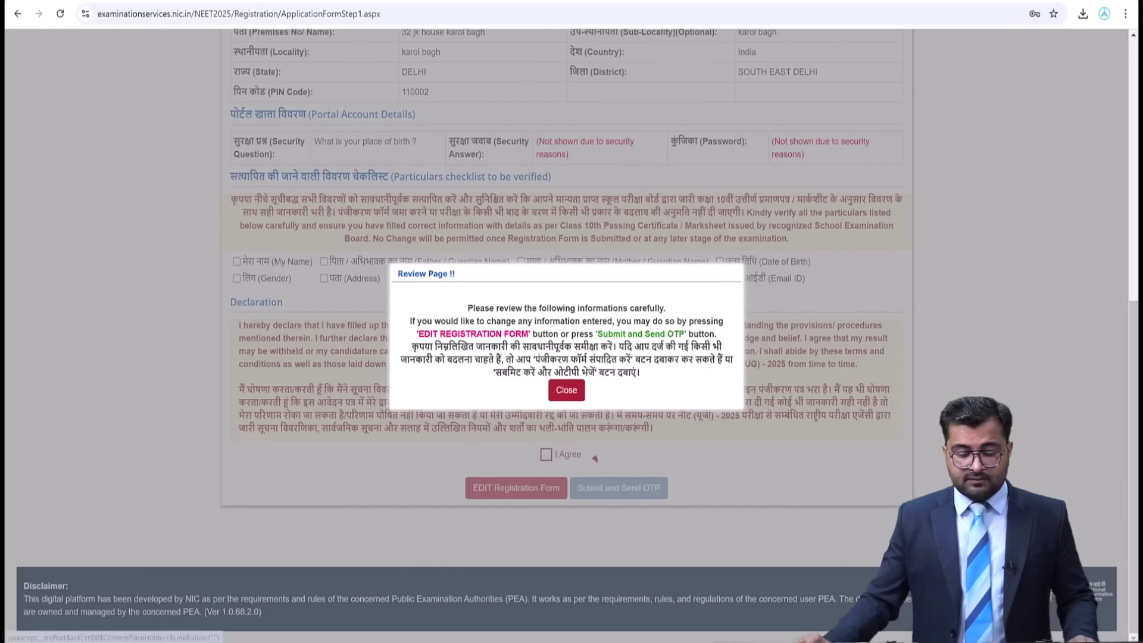
Step: Tick every checklist box: name, guardian and parents' names, date of birth, gender, address, mobile, email
{"action": "left_click", "coordinate": [566, 390]}
{"action": "scroll", "coordinate": [565, 333], "scroll_direction": "up", "scroll_amount": 8}
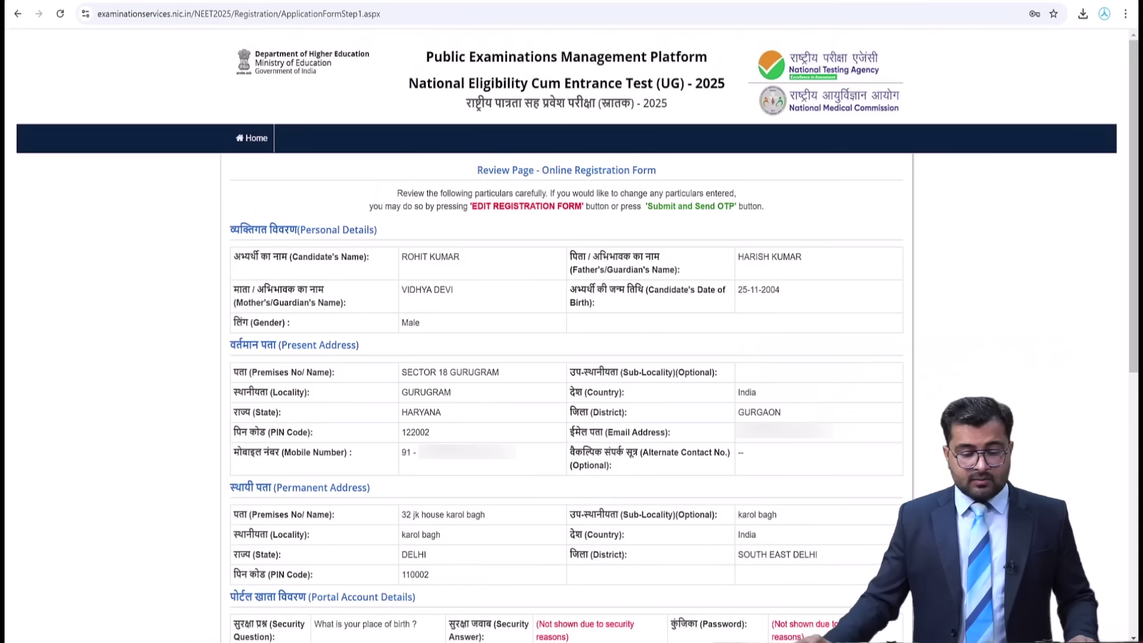
{"action": "left_click_drag", "start_coordinate": [401, 258], "coordinate": [461, 257]}
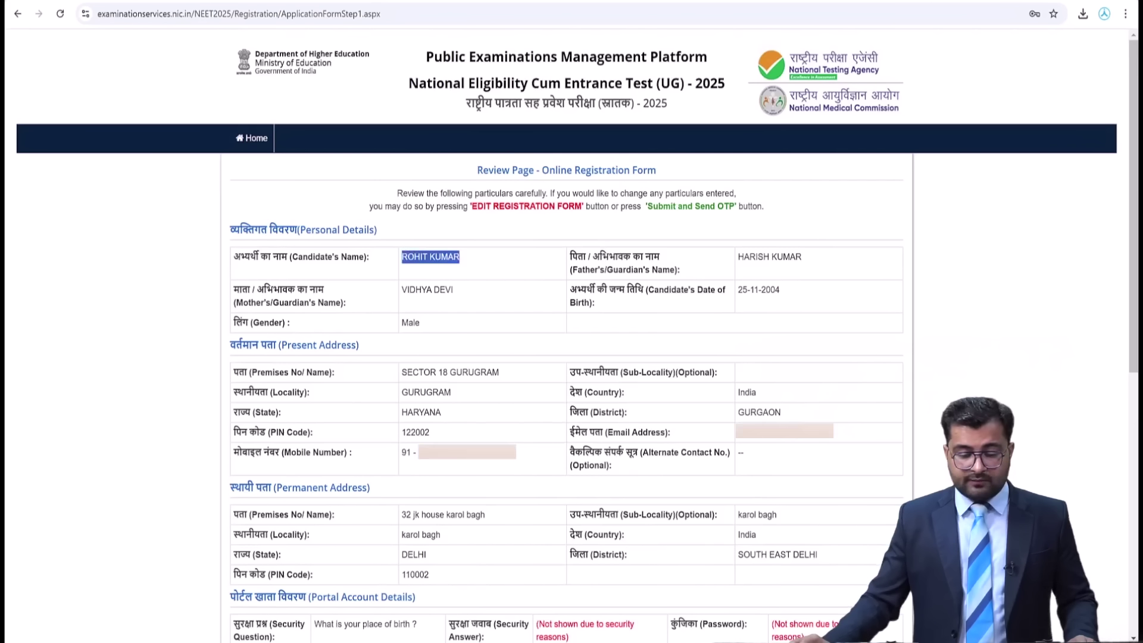
{"action": "scroll", "coordinate": [565, 334], "scroll_direction": "down", "scroll_amount": 6}
{"action": "left_click", "coordinate": [237, 358]}
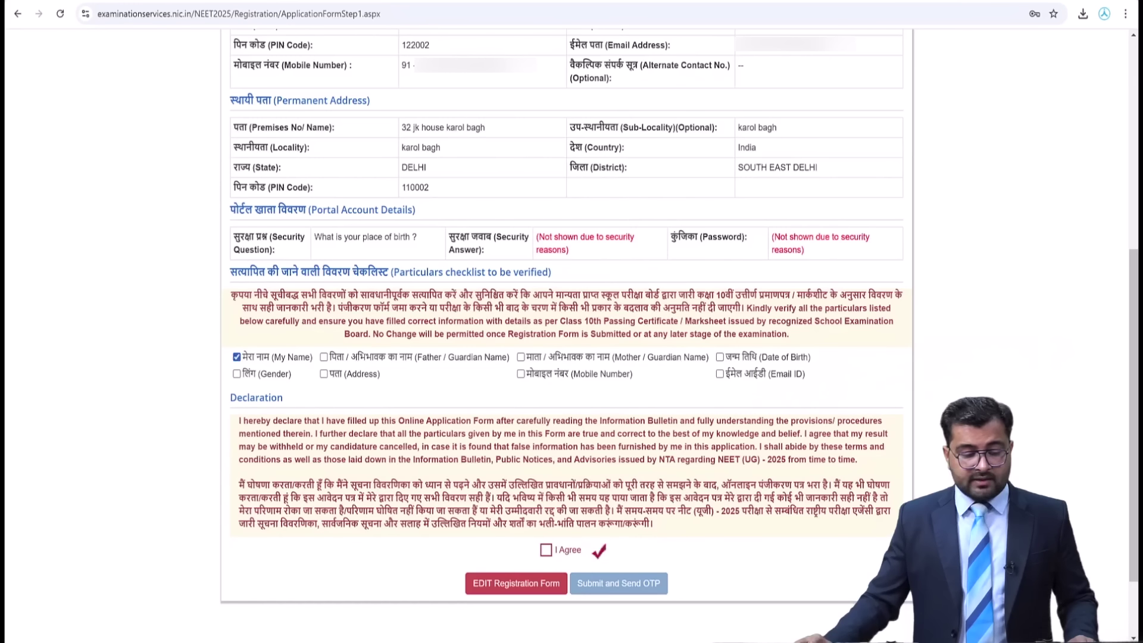
{"action": "left_click", "coordinate": [324, 357]}
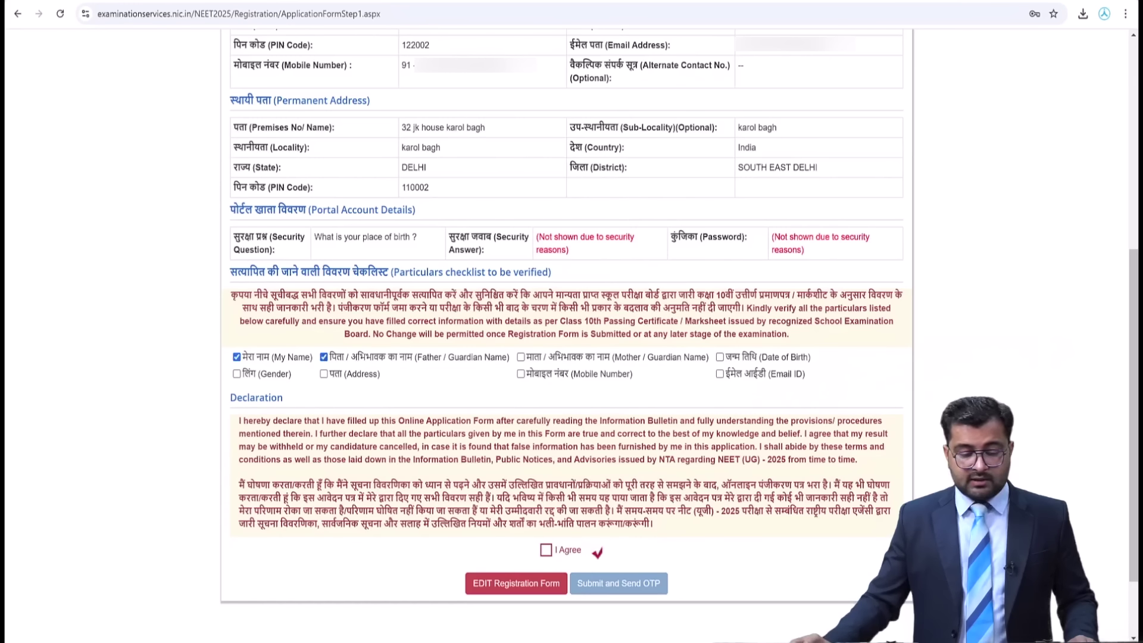
{"action": "left_click", "coordinate": [521, 357]}
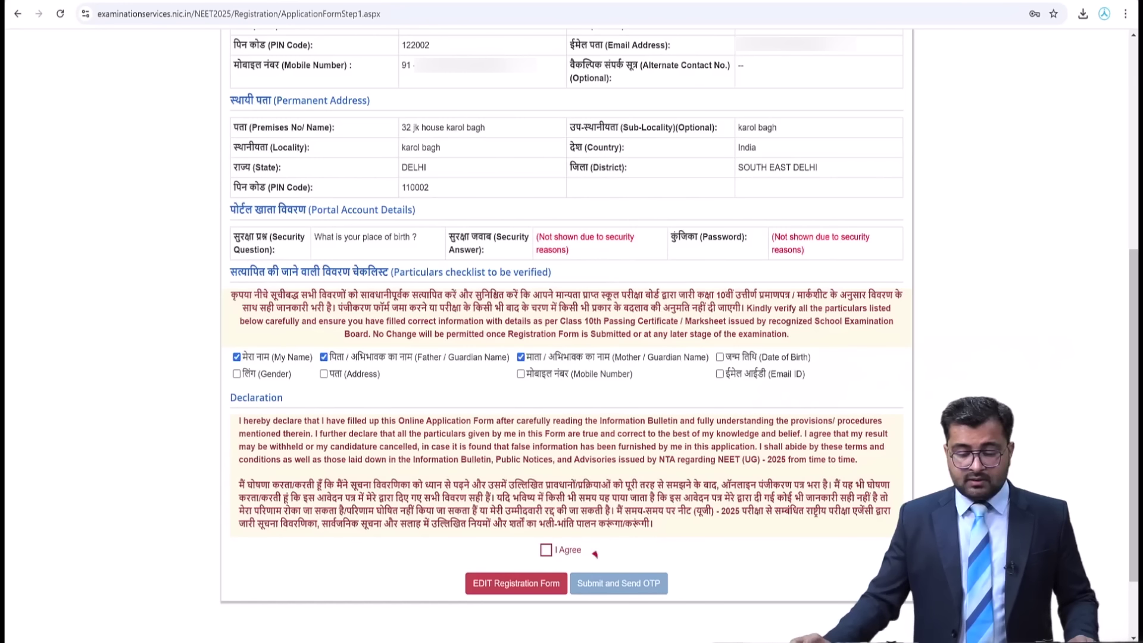
{"action": "left_click", "coordinate": [720, 358]}
{"action": "left_click", "coordinate": [237, 374]}
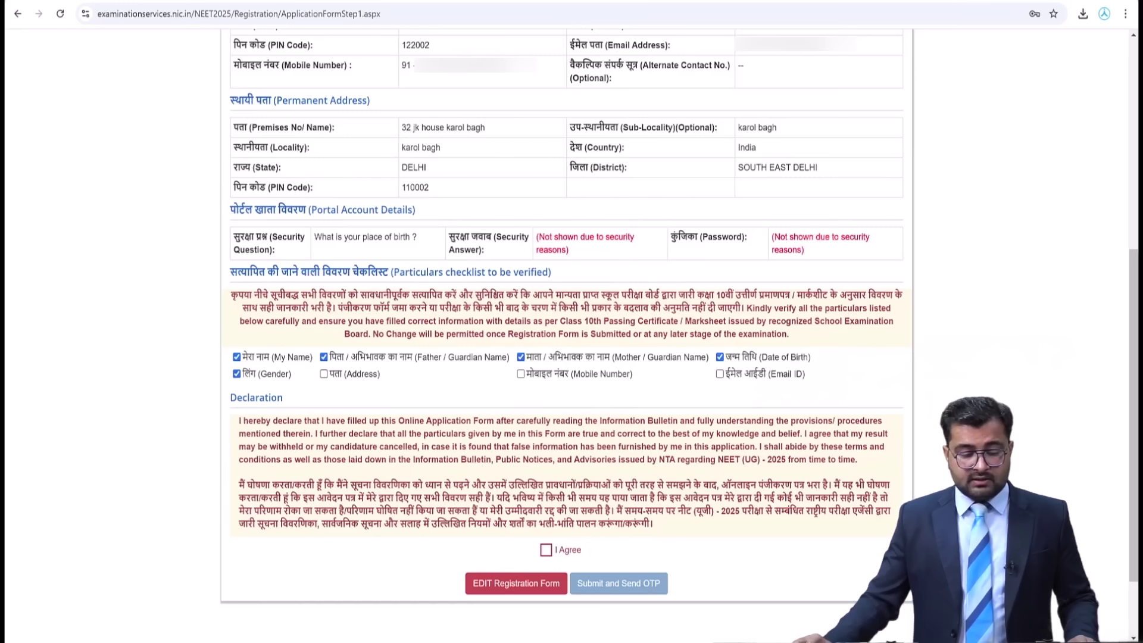
{"action": "left_click", "coordinate": [324, 374]}
{"action": "left_click", "coordinate": [521, 374]}
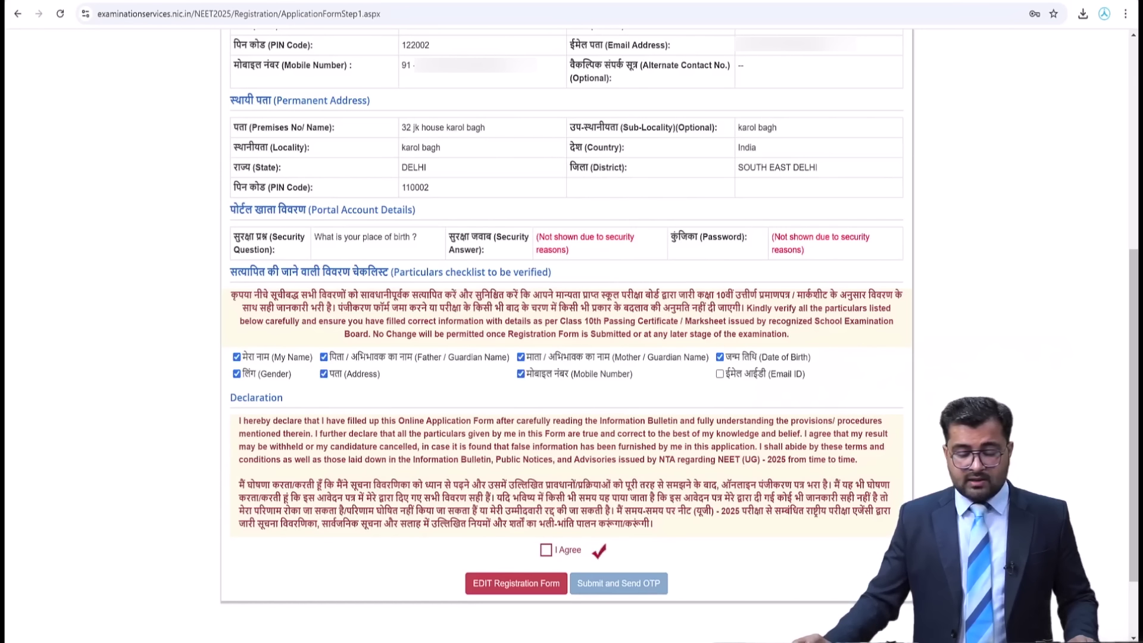
{"action": "left_click", "coordinate": [720, 374]}
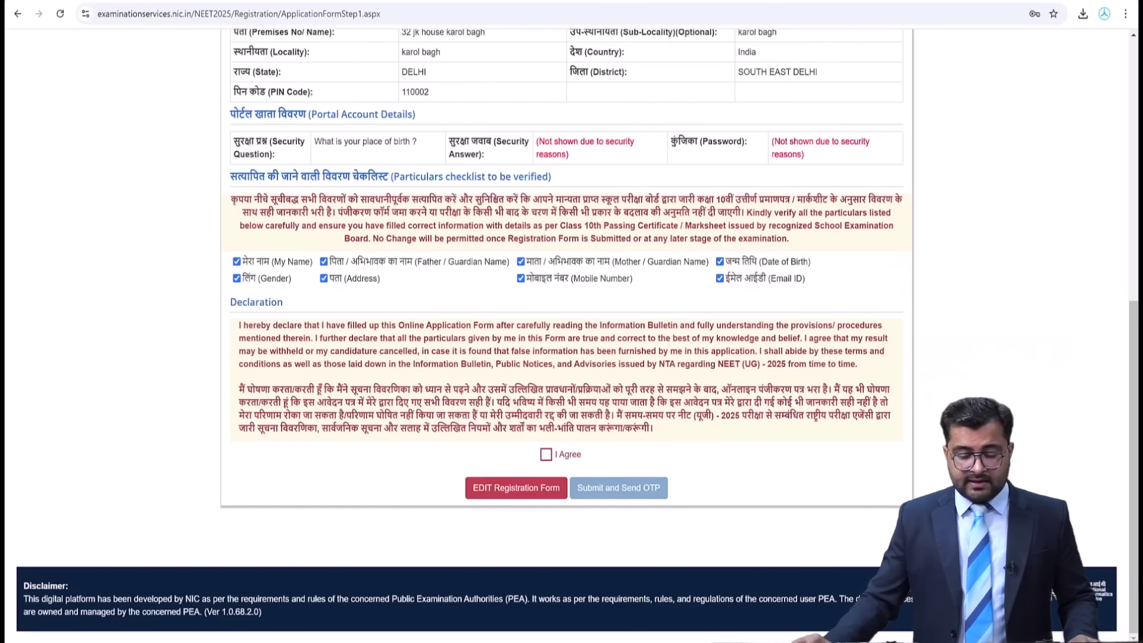
Step: Accept the declaration, choose Submit and Send OTP, and confirm with Yes
{"action": "left_click", "coordinate": [546, 454]}
{"action": "left_click", "coordinate": [619, 488]}
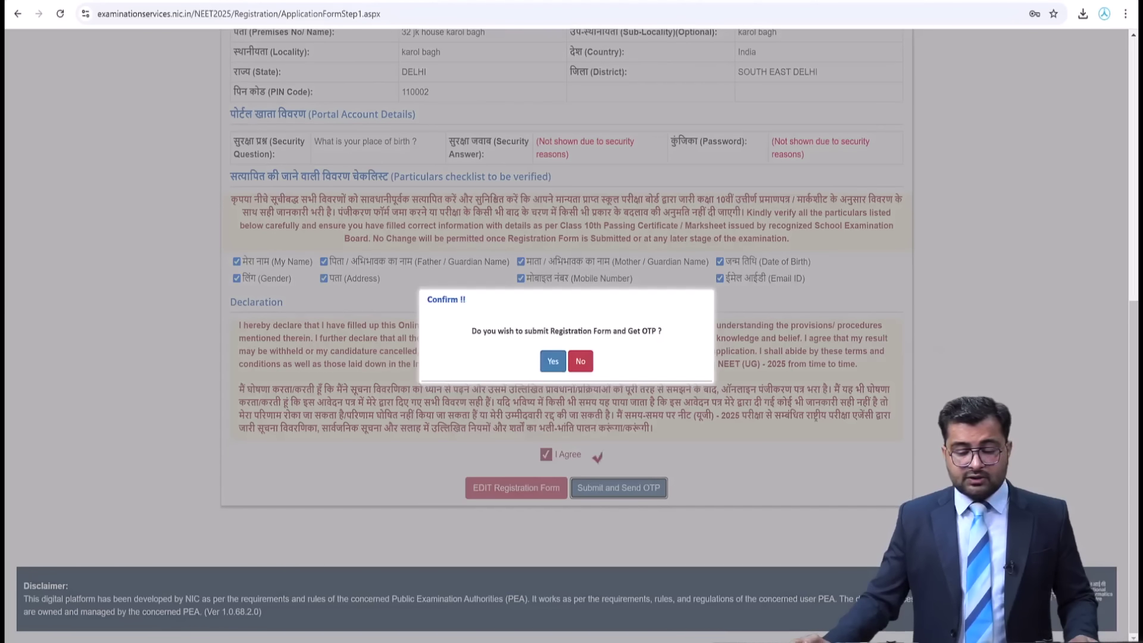
{"action": "left_click", "coordinate": [554, 361]}
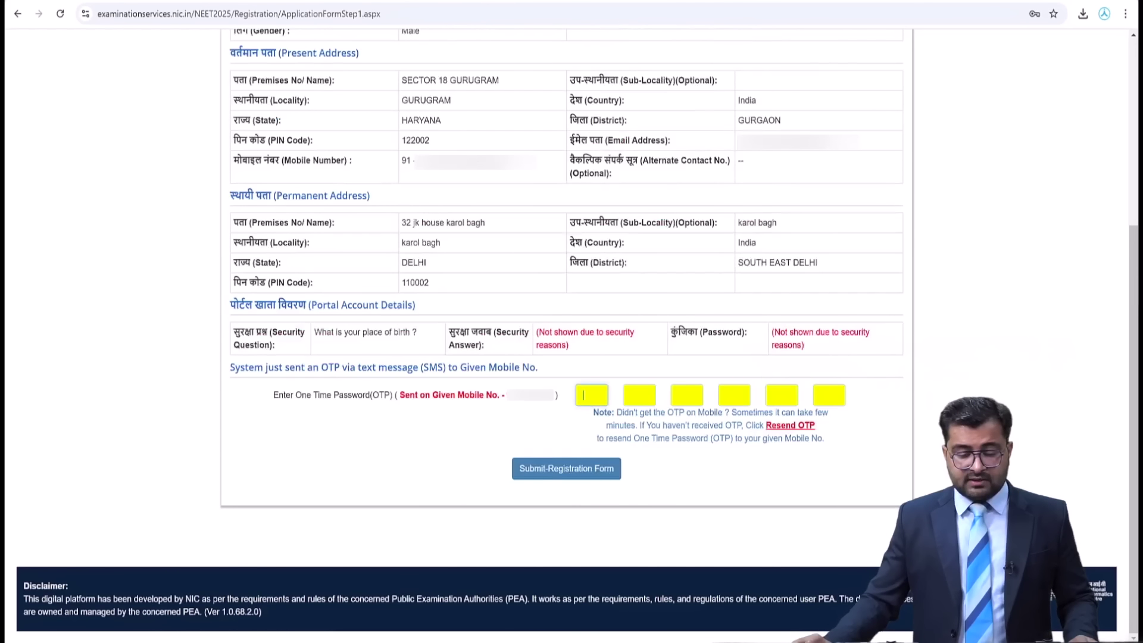
Step: Enter the six-digit OTP sent to the mobile and submit the registration form
{"action": "left_click_drag", "start_coordinate": [507, 396], "coordinate": [558, 395]}
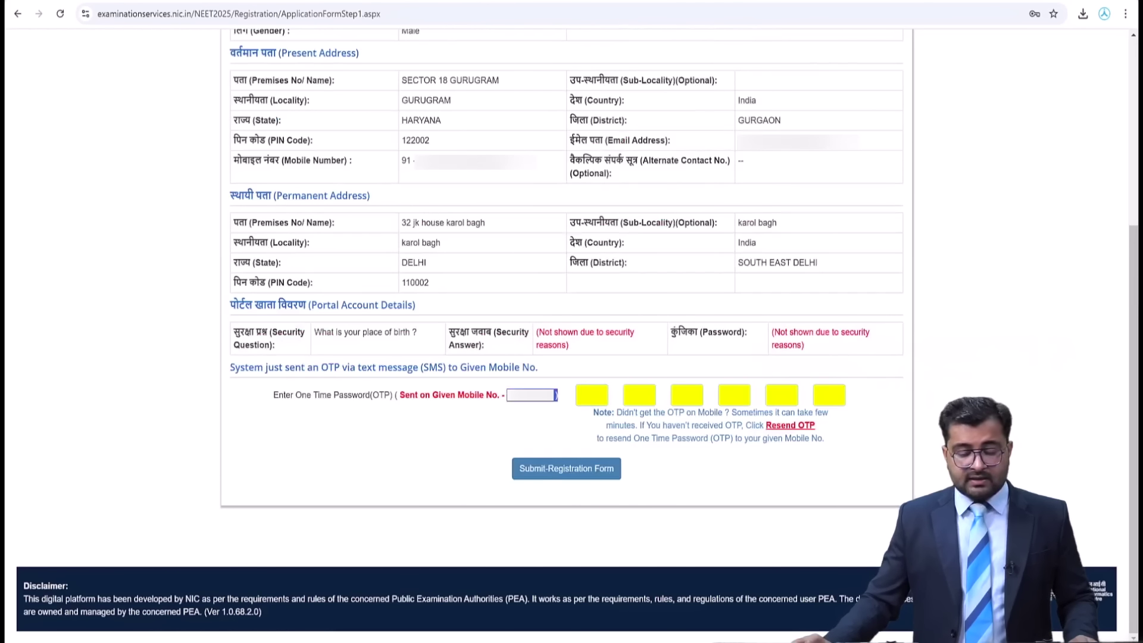
{"action": "left_click", "coordinate": [585, 394]}
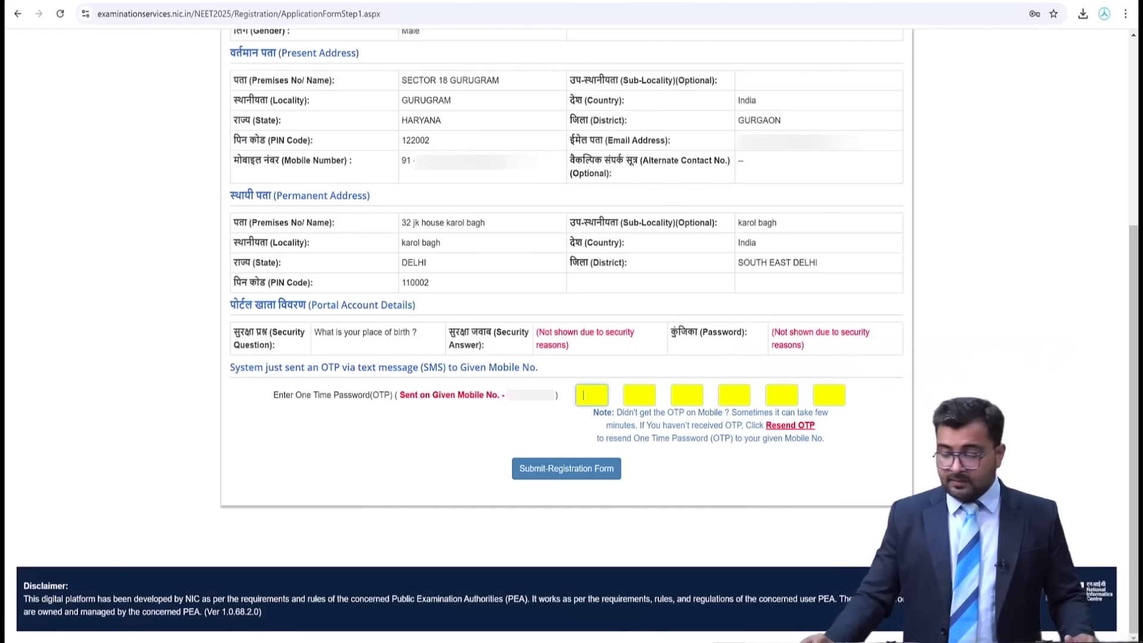
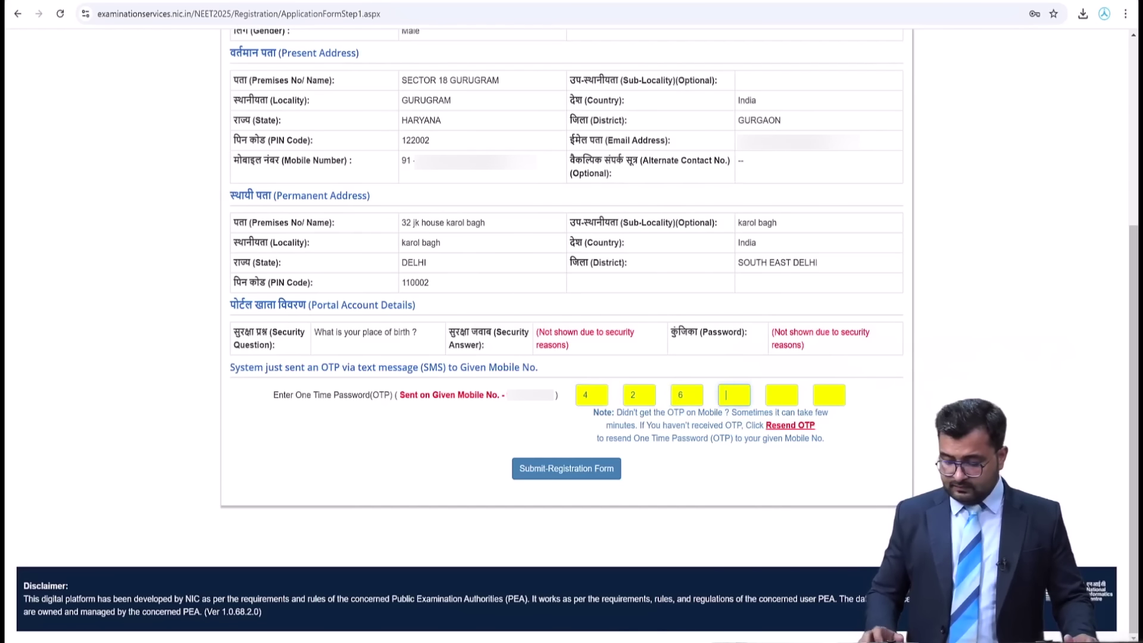
{"action": "key", "text": "Tab"}
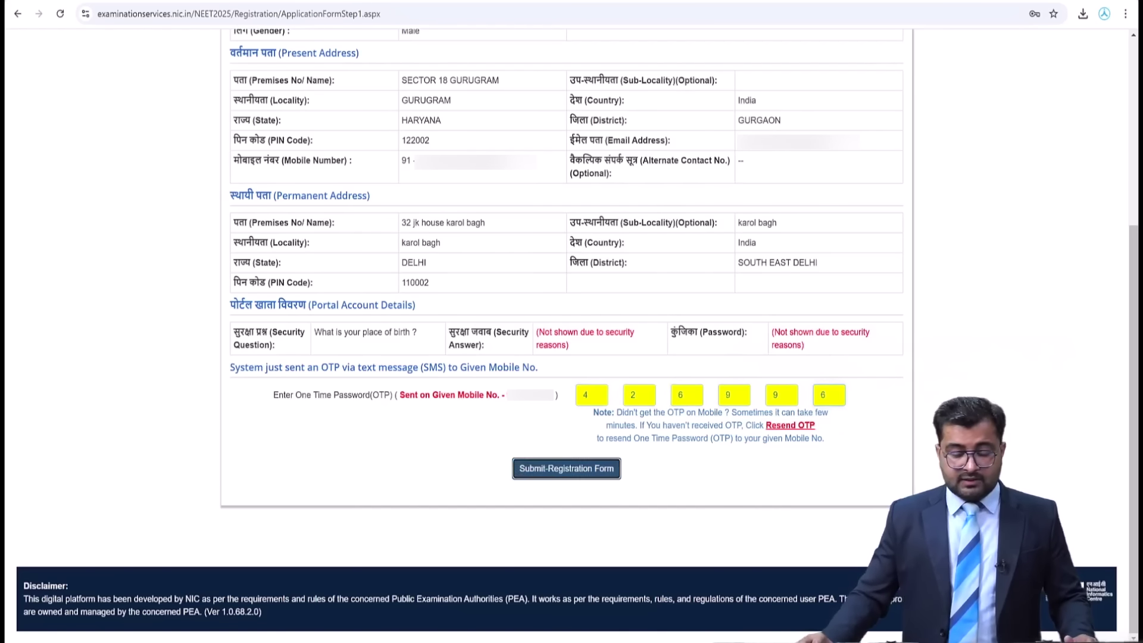
{"action": "key", "text": "Return"}
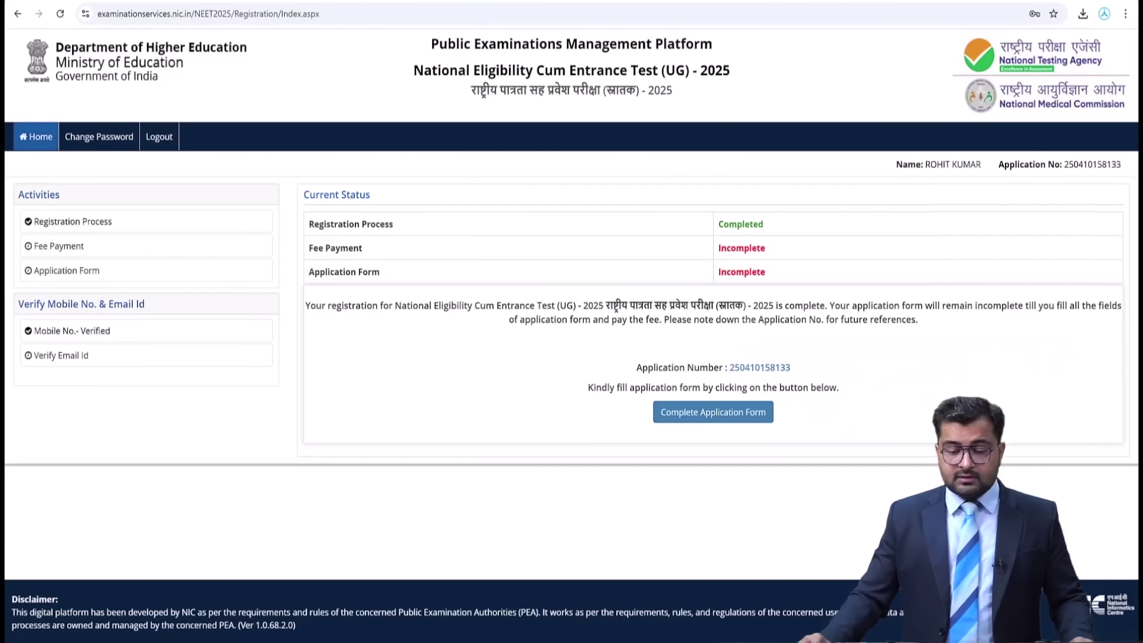
Step: Open Complete Application Form; personal, identity and APAAR steps still show Incomplete
{"action": "left_click_drag", "start_coordinate": [719, 223], "coordinate": [766, 271]}
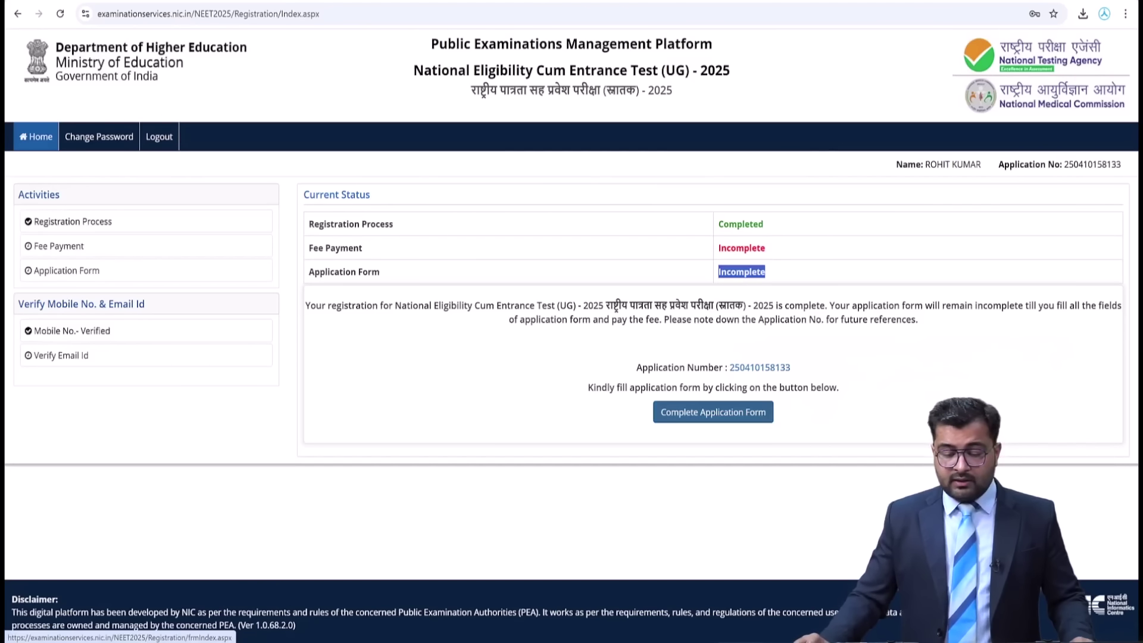
{"action": "left_click", "coordinate": [713, 412]}
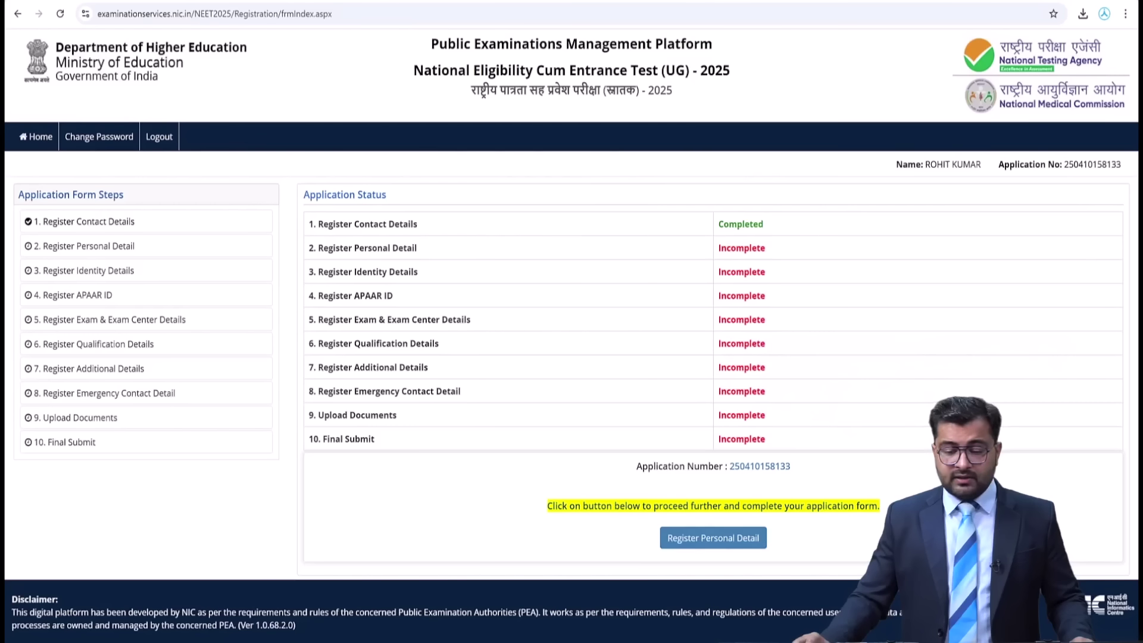
{"action": "left_click_drag", "start_coordinate": [719, 247], "coordinate": [766, 248]}
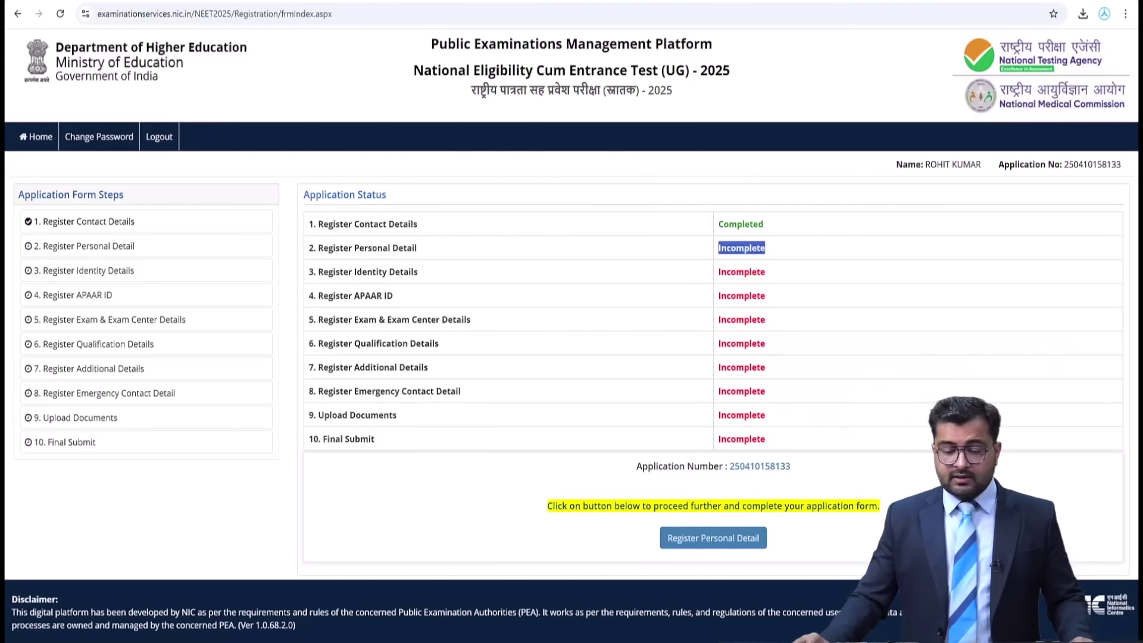
{"action": "double_click", "coordinate": [741, 271]}
{"action": "left_click_drag", "start_coordinate": [727, 296], "coordinate": [765, 296]}
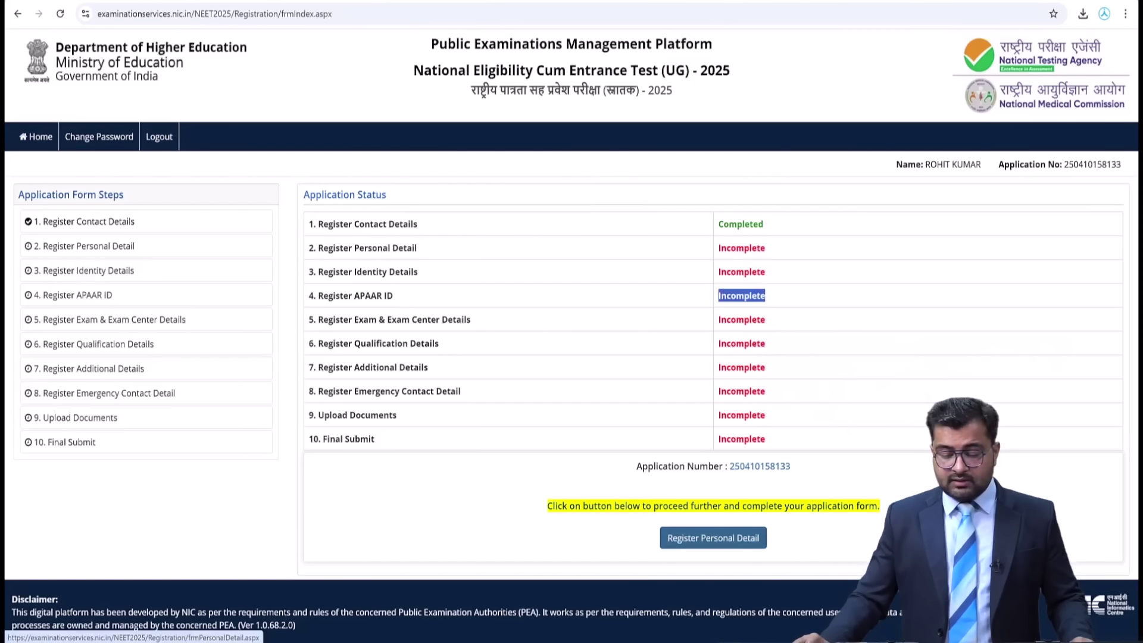
Step: Open Register Personal Detail and set Nationality to Indian
{"action": "left_click", "coordinate": [713, 538]}
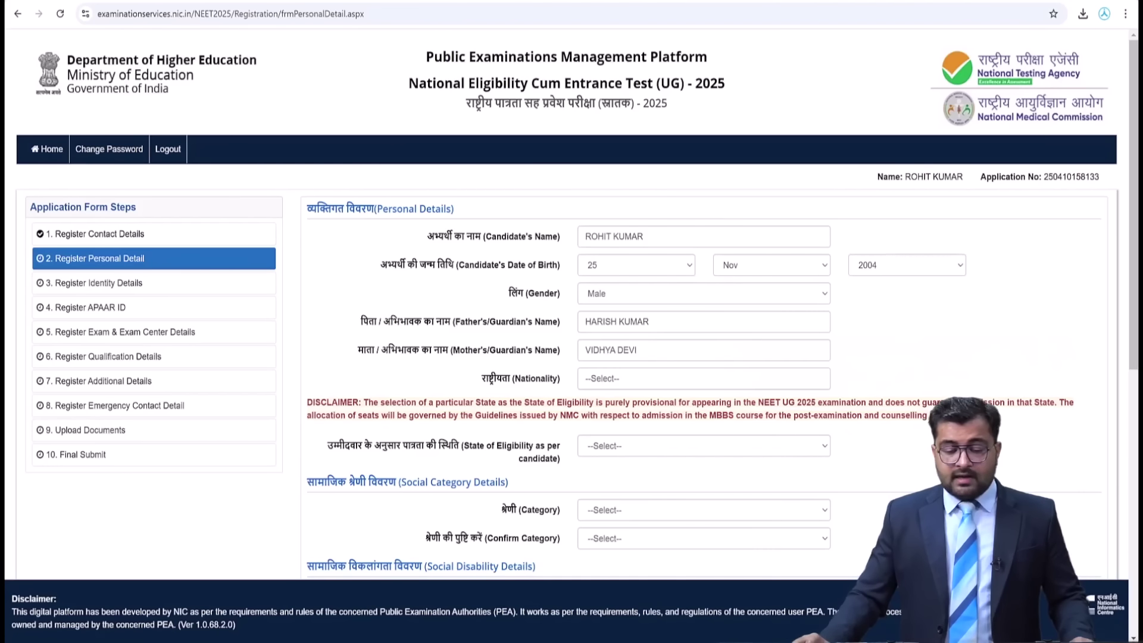
{"action": "left_click_drag", "start_coordinate": [586, 237], "coordinate": [646, 237]}
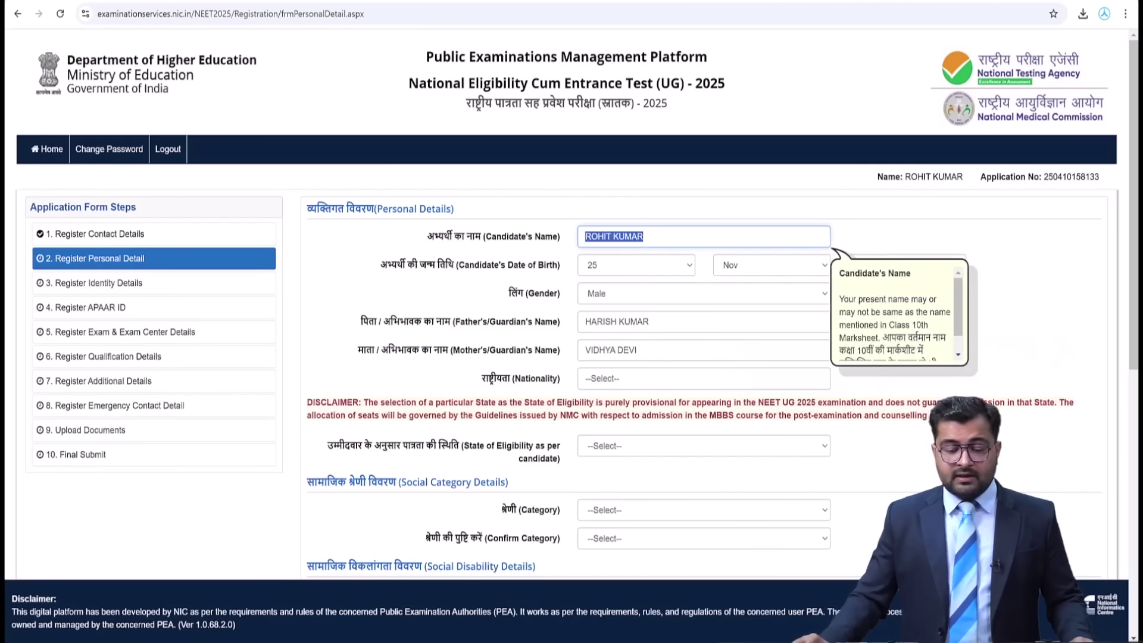
{"action": "scroll", "coordinate": [572, 322], "scroll_direction": "down", "scroll_amount": 2}
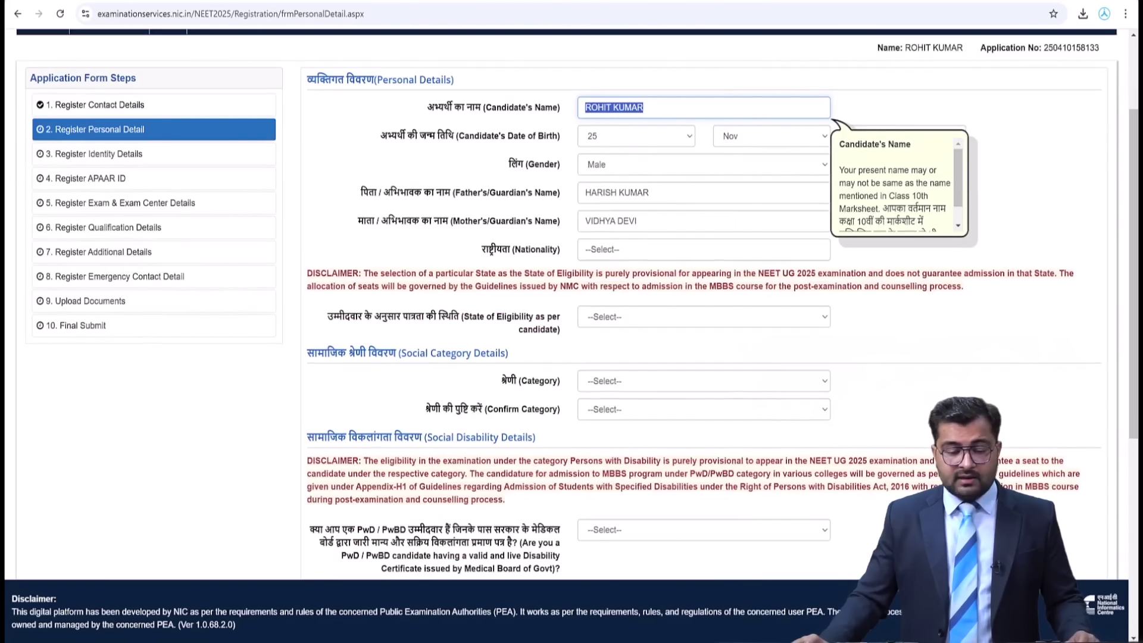
{"action": "left_click", "coordinate": [704, 249]}
{"action": "left_click", "coordinate": [704, 308]}
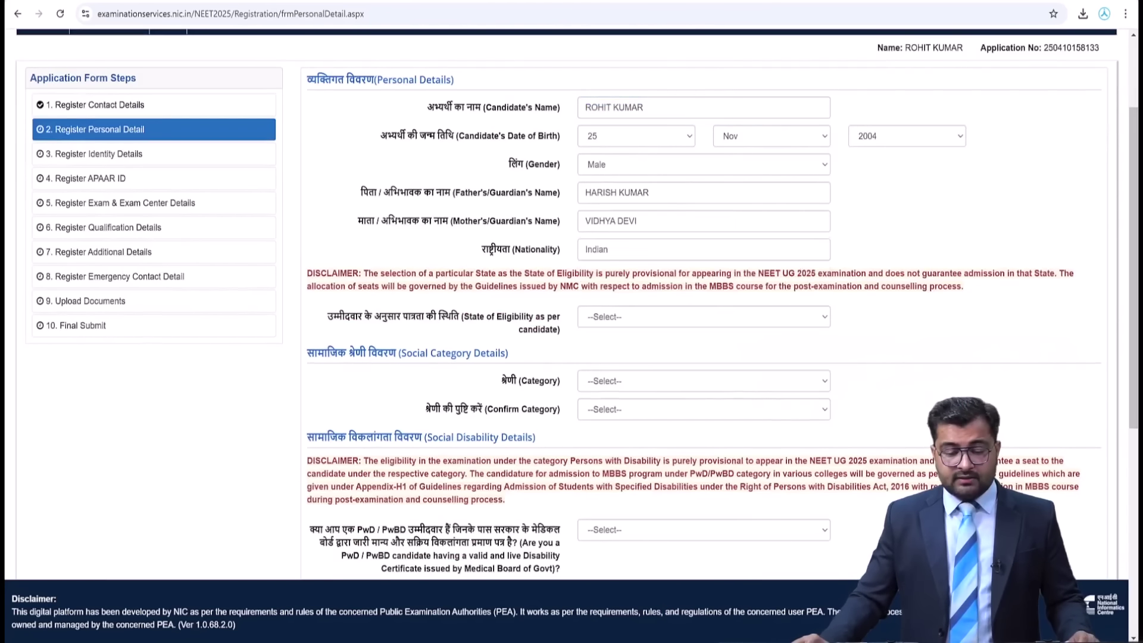
{"action": "left_click", "coordinate": [704, 249]}
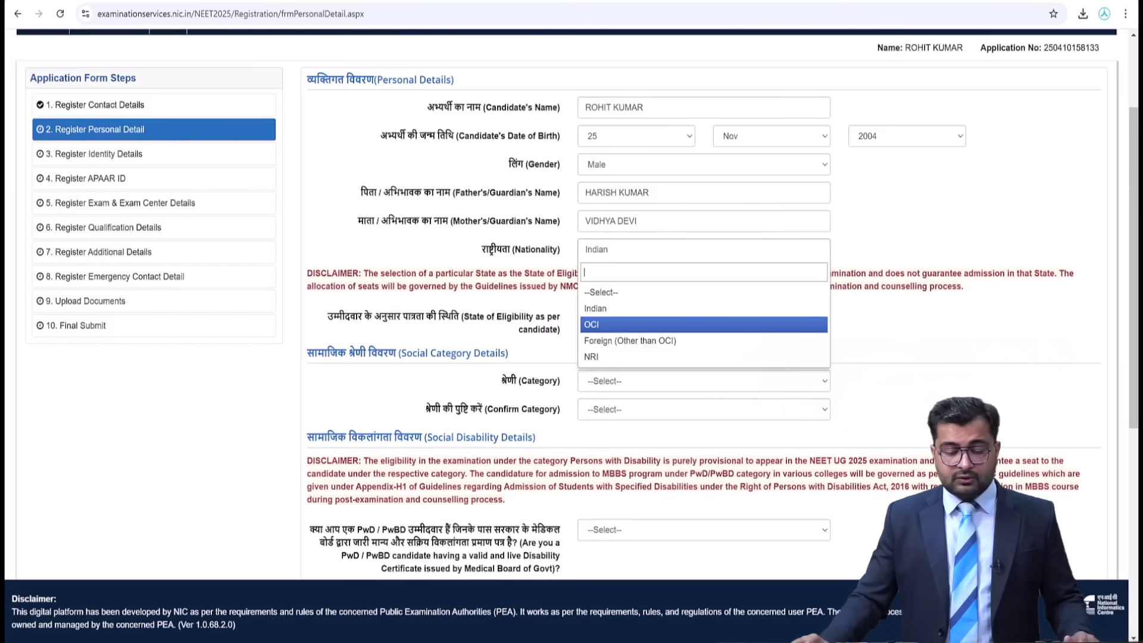
{"action": "key", "text": "Down"}
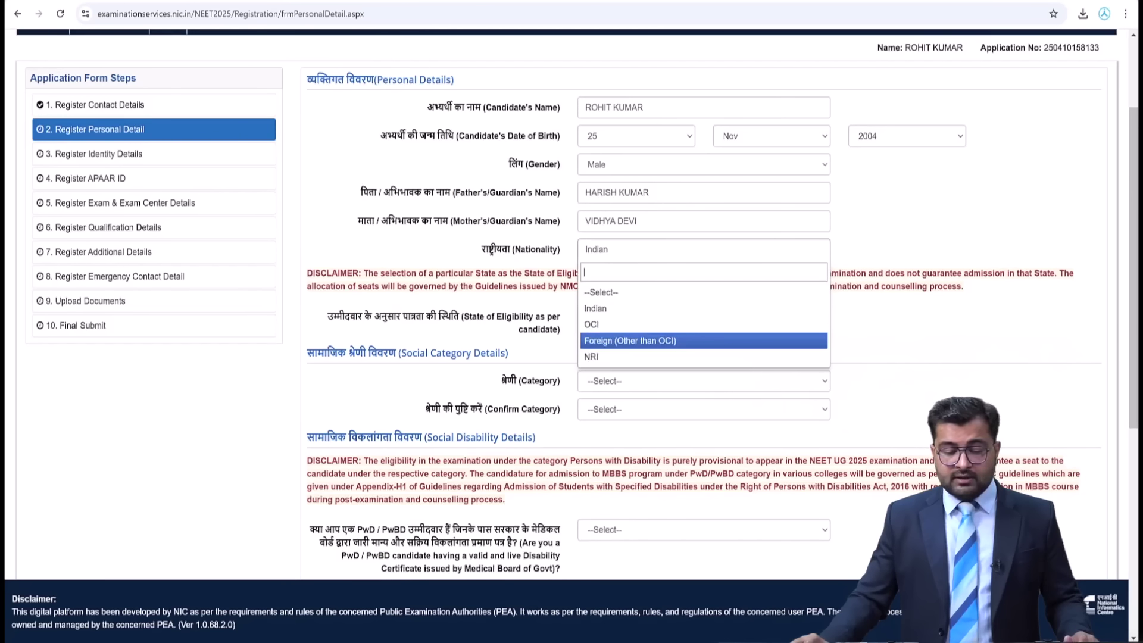
{"action": "key", "text": "Down"}
{"action": "key", "text": "Down"}
{"action": "key", "text": "Down"}
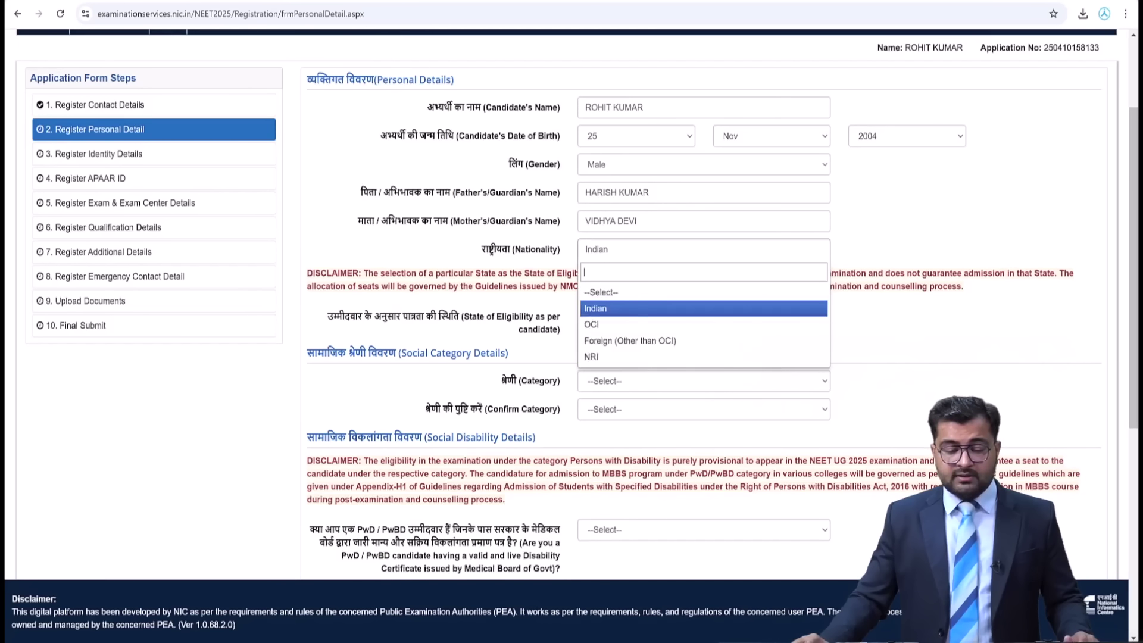
{"action": "key", "text": "Return"}
Step: Set State of Eligibility to HARYANA
{"action": "scroll", "coordinate": [702, 298], "scroll_direction": "down", "scroll_amount": 2}
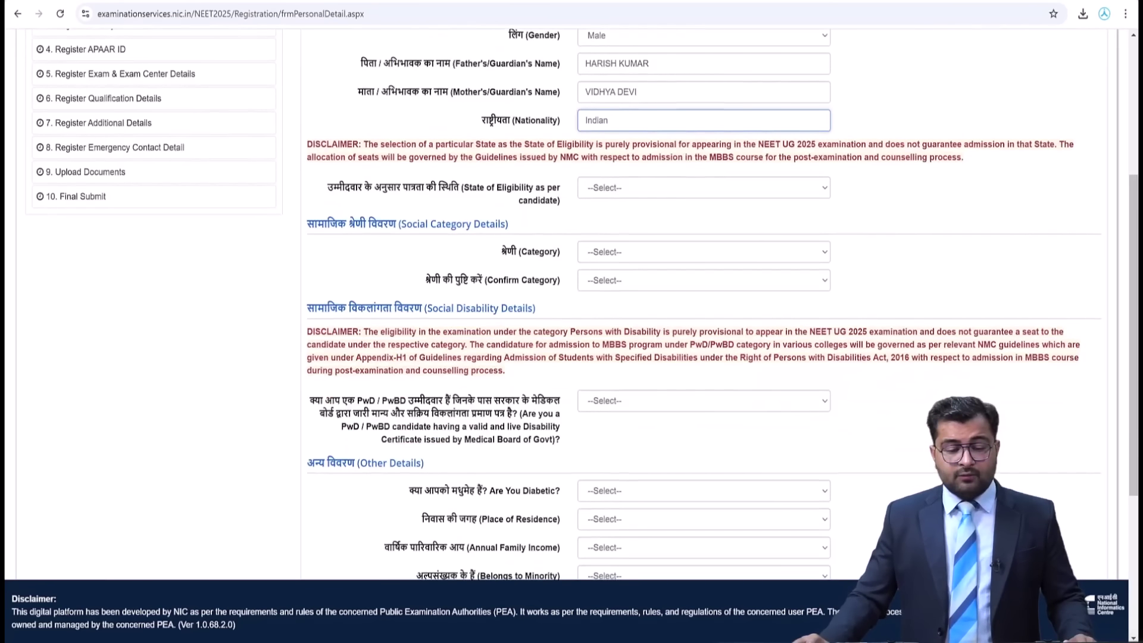
{"action": "left_click", "coordinate": [703, 187]}
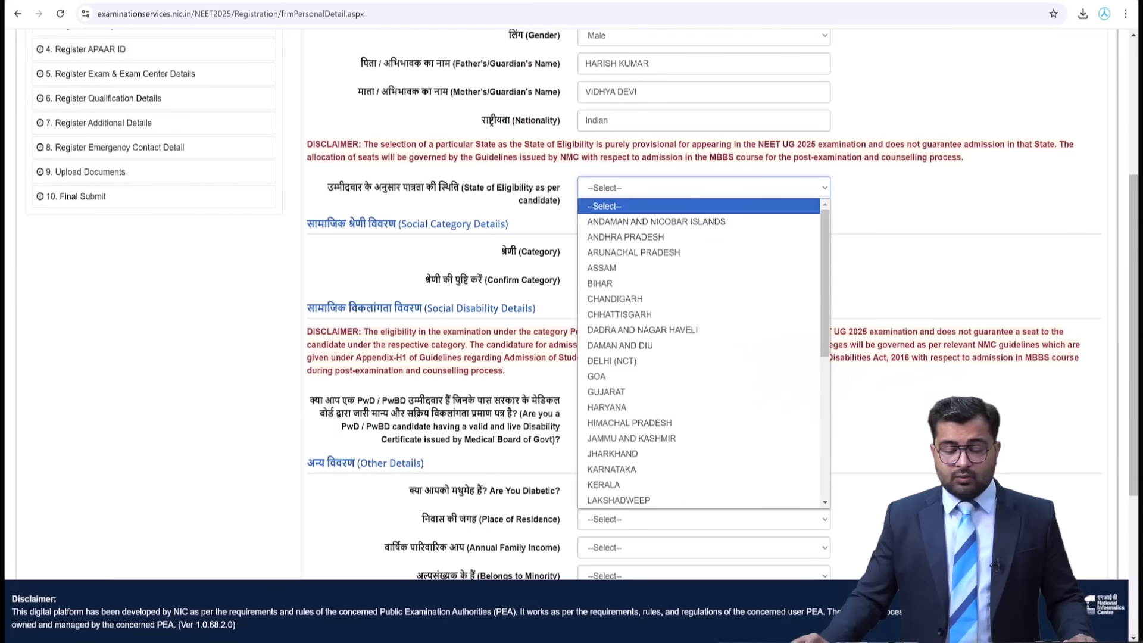
{"action": "key", "text": "Down"}
{"action": "key", "text": "Down"}
{"action": "key", "text": "Down"}
{"action": "key", "text": "Down"}
{"action": "key", "text": "Down"}
{"action": "key", "text": "Down"}
{"action": "key", "text": "Down"}
{"action": "key", "text": "Down"}
{"action": "key", "text": "Down"}
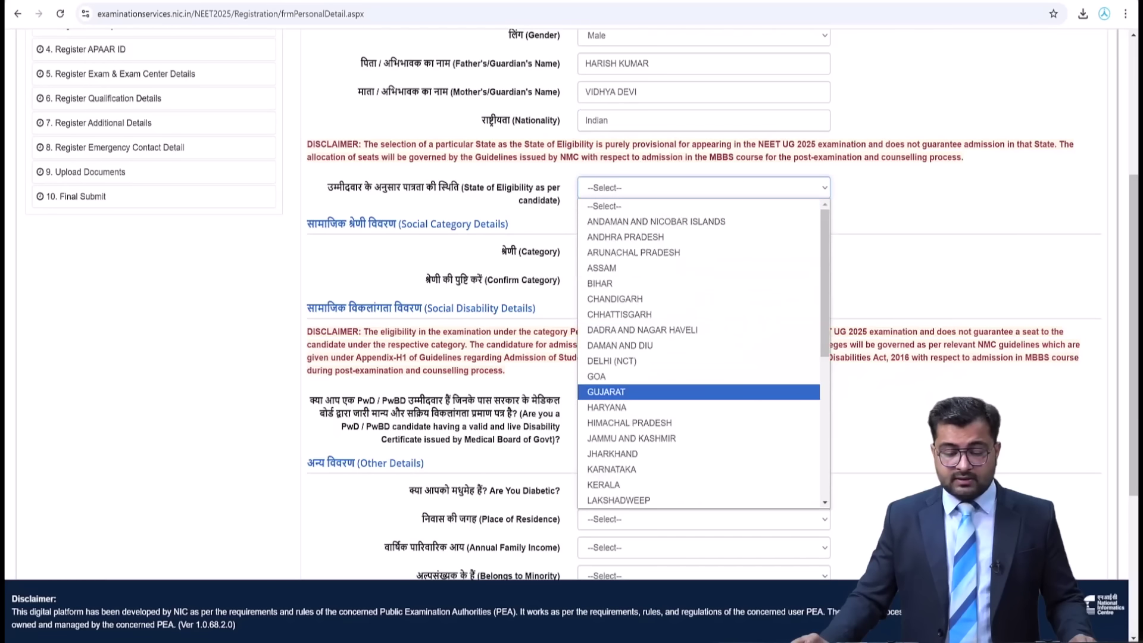
{"action": "key", "text": "Return"}
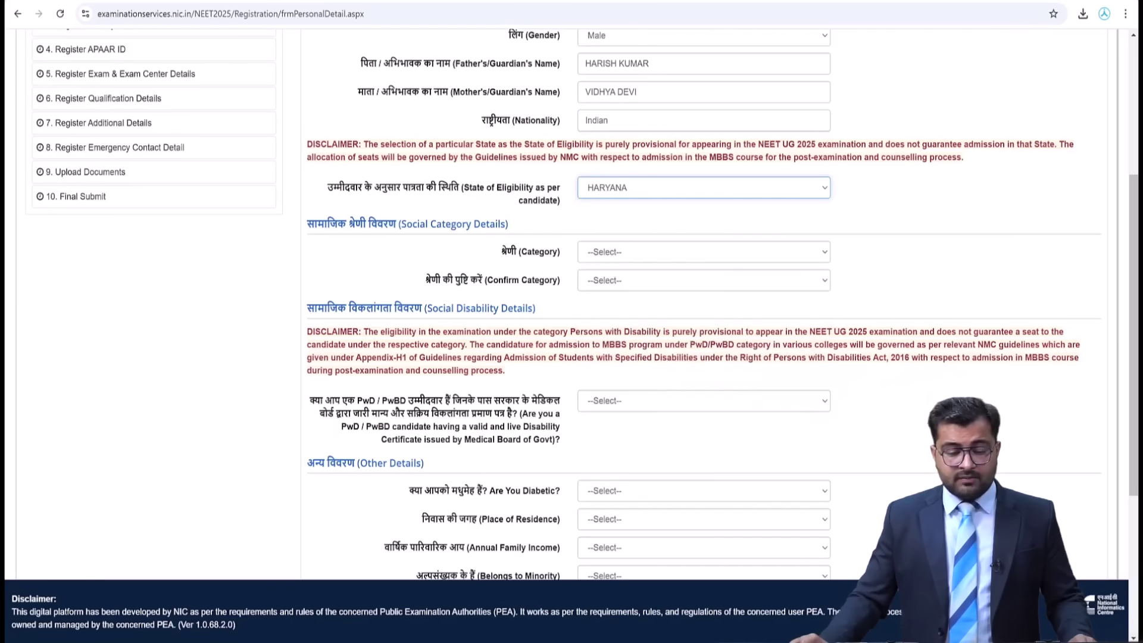
{"action": "scroll", "coordinate": [704, 322], "scroll_direction": "down", "scroll_amount": 1}
{"action": "scroll", "coordinate": [704, 322], "scroll_direction": "up", "scroll_amount": 1}
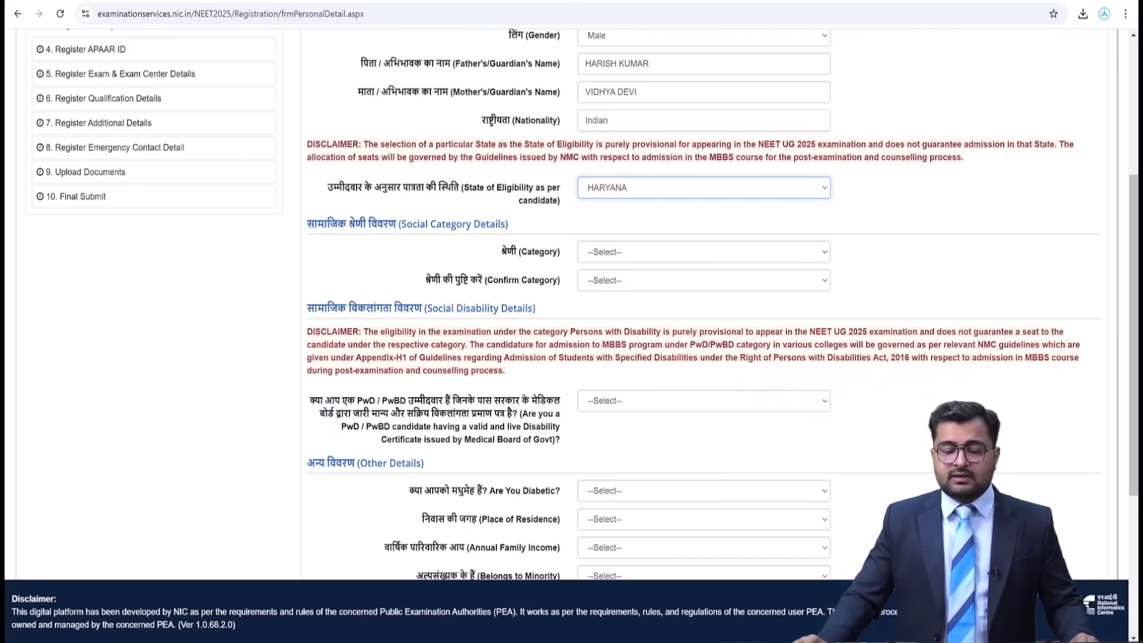
Step: Choose General for both Category and Confirm Category
{"action": "left_click", "coordinate": [703, 252]}
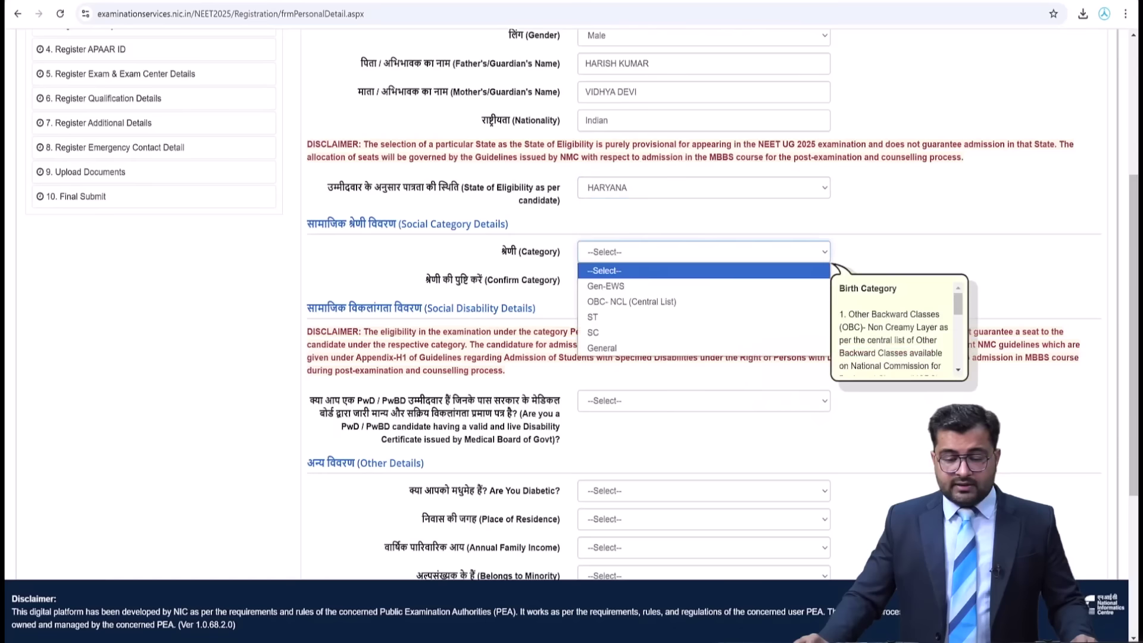
{"action": "key", "text": "Down"}
{"action": "key", "text": "Down"}
{"action": "key", "text": "Down"}
{"action": "key", "text": "Down"}
{"action": "key", "text": "Down"}
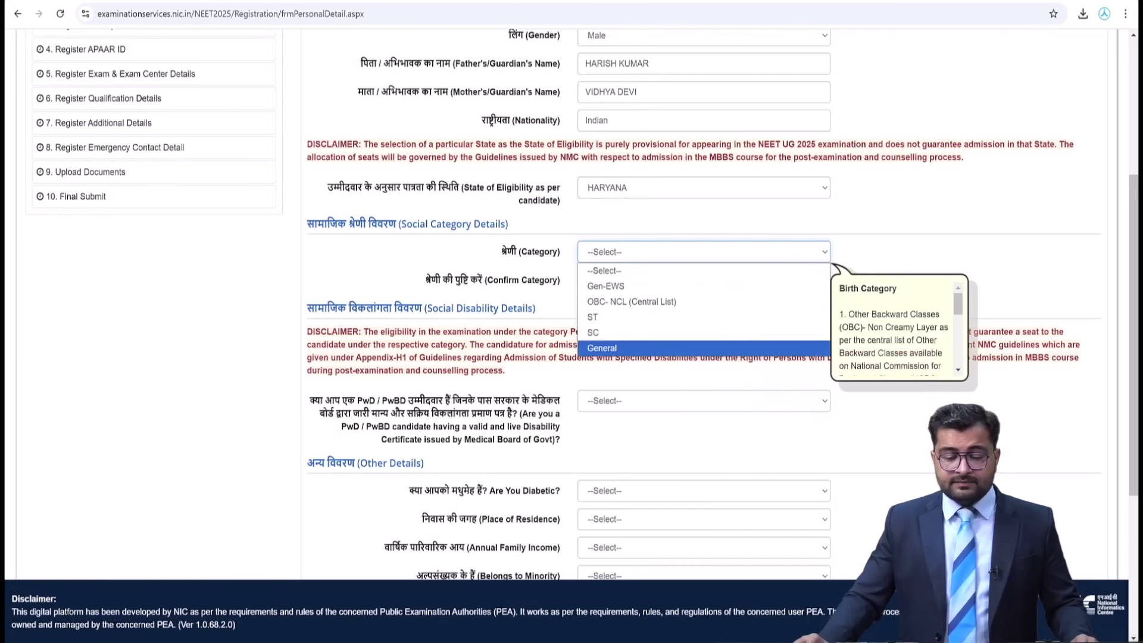
{"action": "key", "text": "Return"}
{"action": "left_click", "coordinate": [704, 281]}
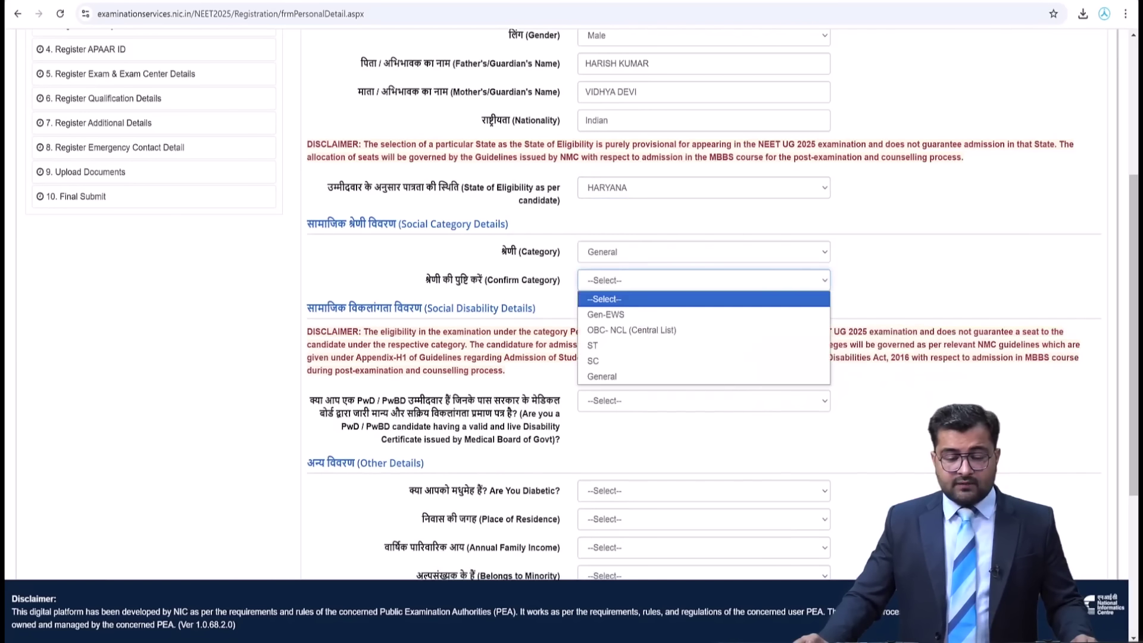
{"action": "key", "text": "Down"}
{"action": "key", "text": "Down"}
{"action": "key", "text": "Down"}
{"action": "key", "text": "Down"}
{"action": "key", "text": "Down"}
{"action": "key", "text": "Return"}
Step: Review the Category options again and keep General selected
{"action": "scroll", "coordinate": [703, 303], "scroll_direction": "down", "scroll_amount": 2}
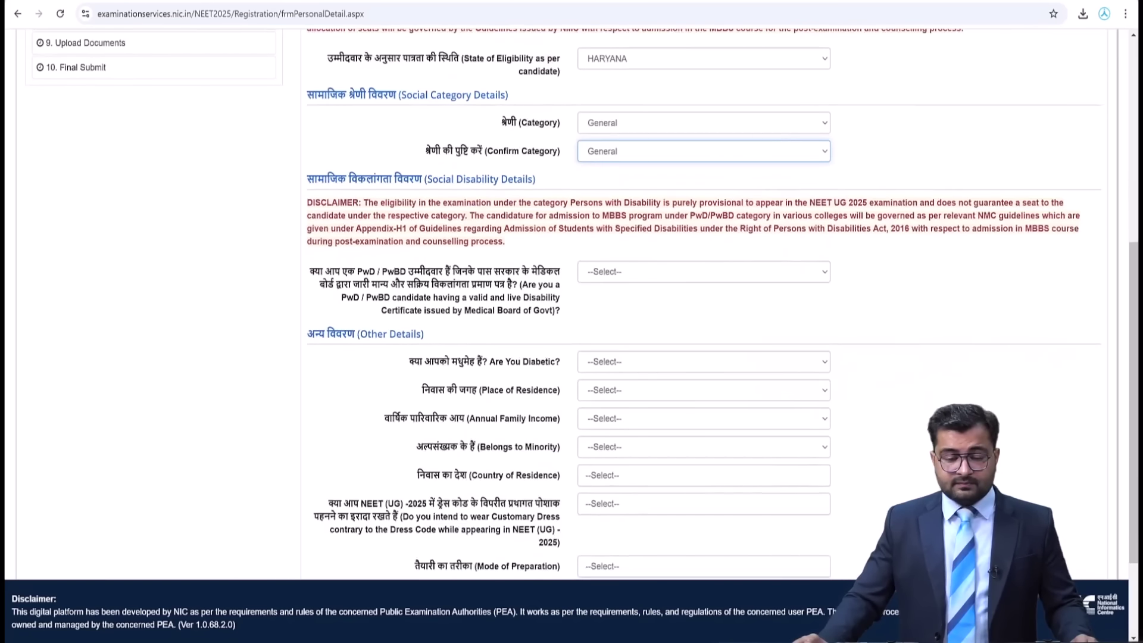
{"action": "key", "text": "shift+Tab"}
{"action": "key", "text": "alt+Down"}
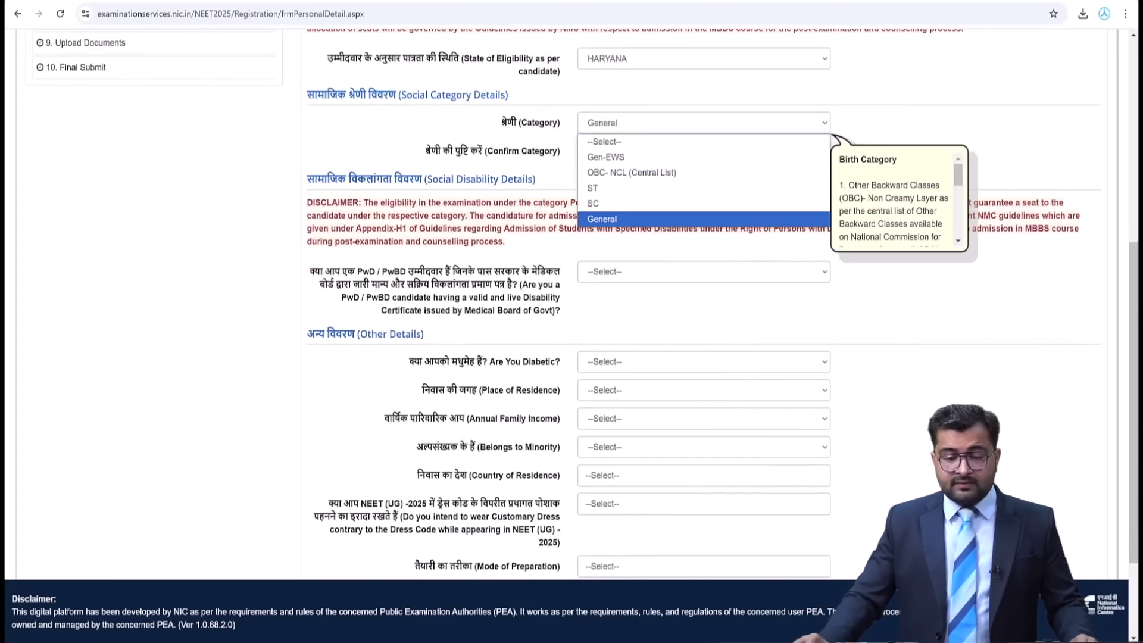
{"action": "key", "text": "Up"}
{"action": "key", "text": "Up"}
{"action": "key", "text": "Up"}
{"action": "key", "text": "Down"}
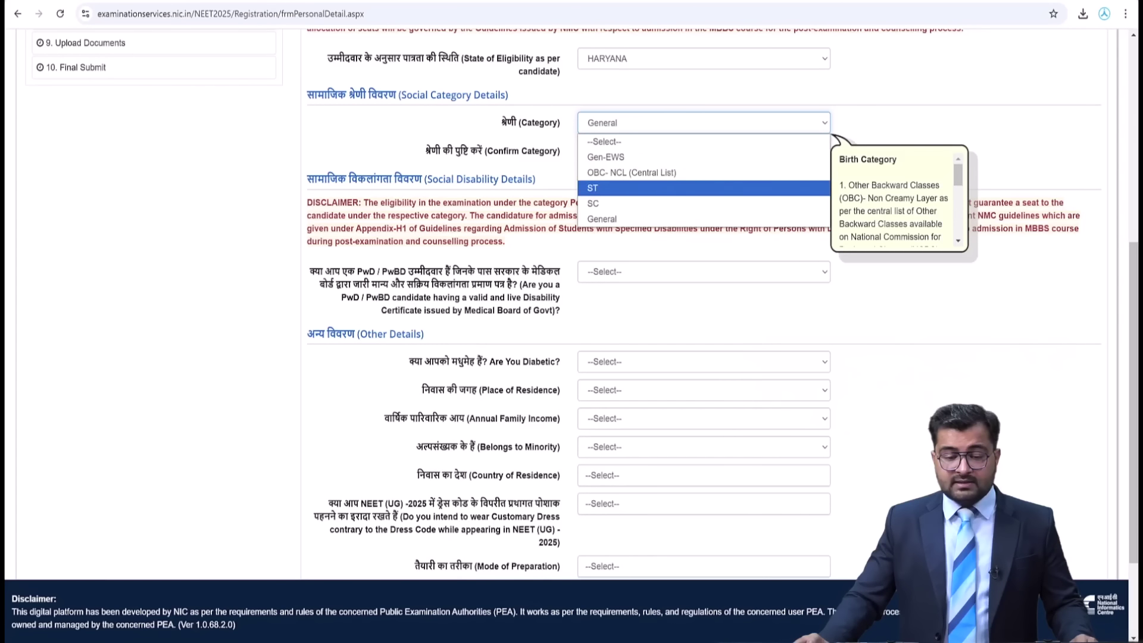
{"action": "key", "text": "Down"}
{"action": "key", "text": "Down"}
{"action": "key", "text": "Return"}
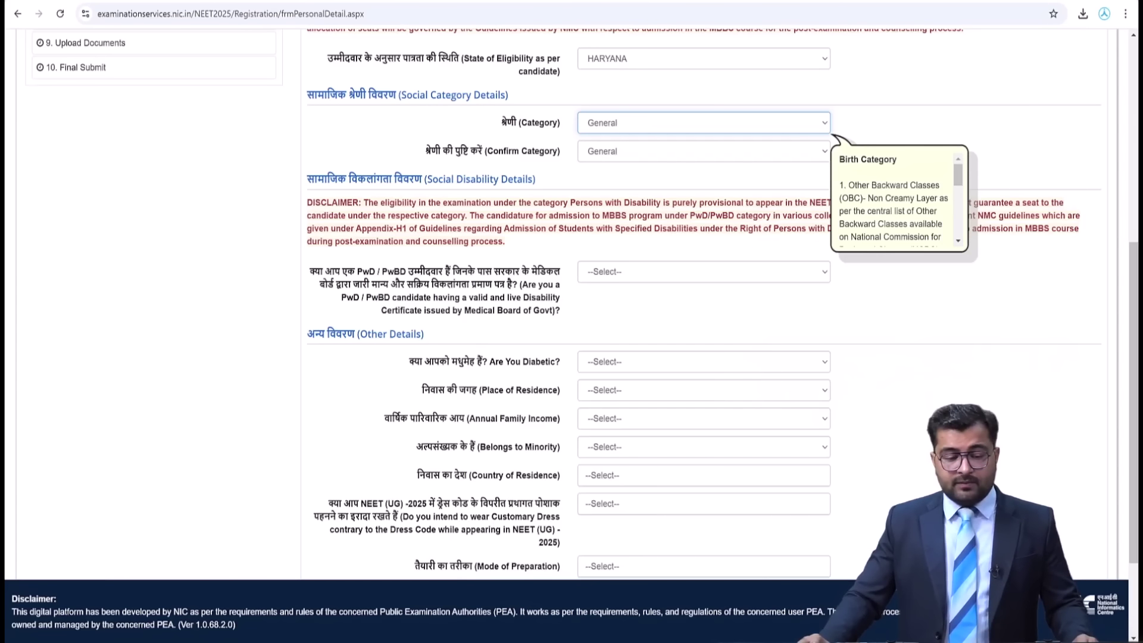
Step: Answer No to the PwD/PwBD disability question
{"action": "left_click", "coordinate": [704, 271]}
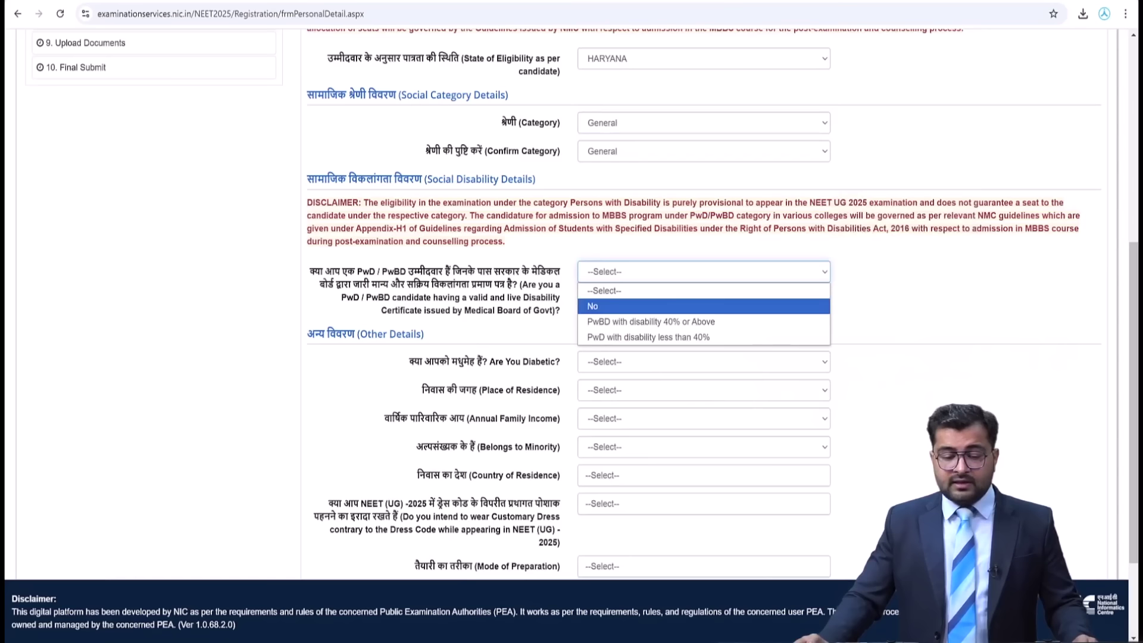
{"action": "key", "text": "Down"}
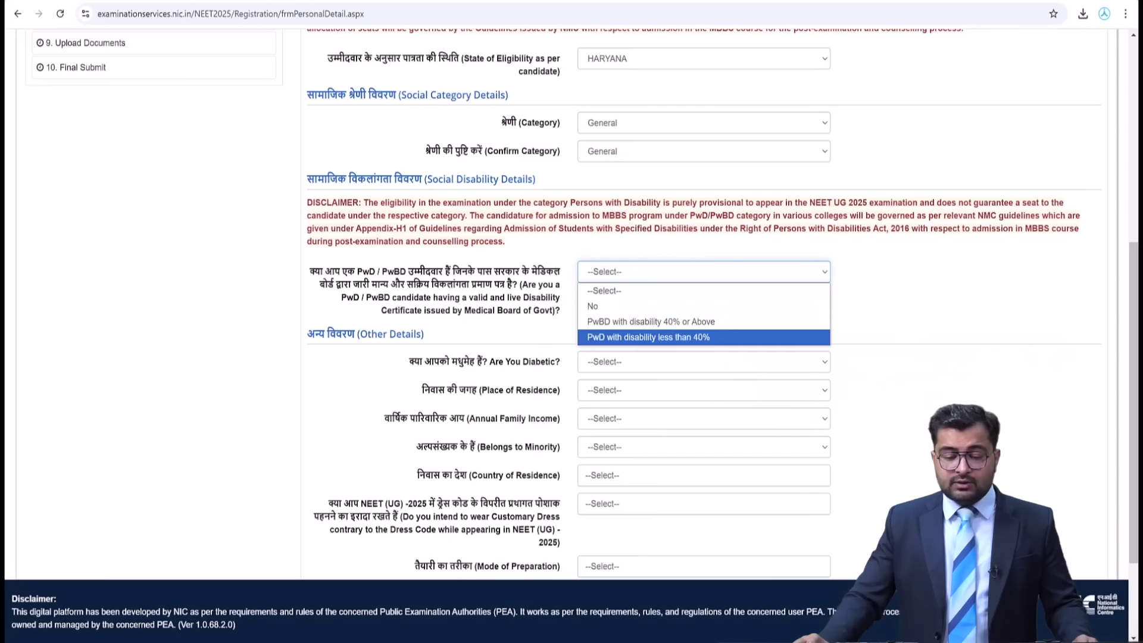
{"action": "key", "text": "Up"}
{"action": "key", "text": "Up"}
{"action": "key", "text": "Return"}
{"action": "scroll", "coordinate": [565, 297], "scroll_direction": "down", "scroll_amount": 2}
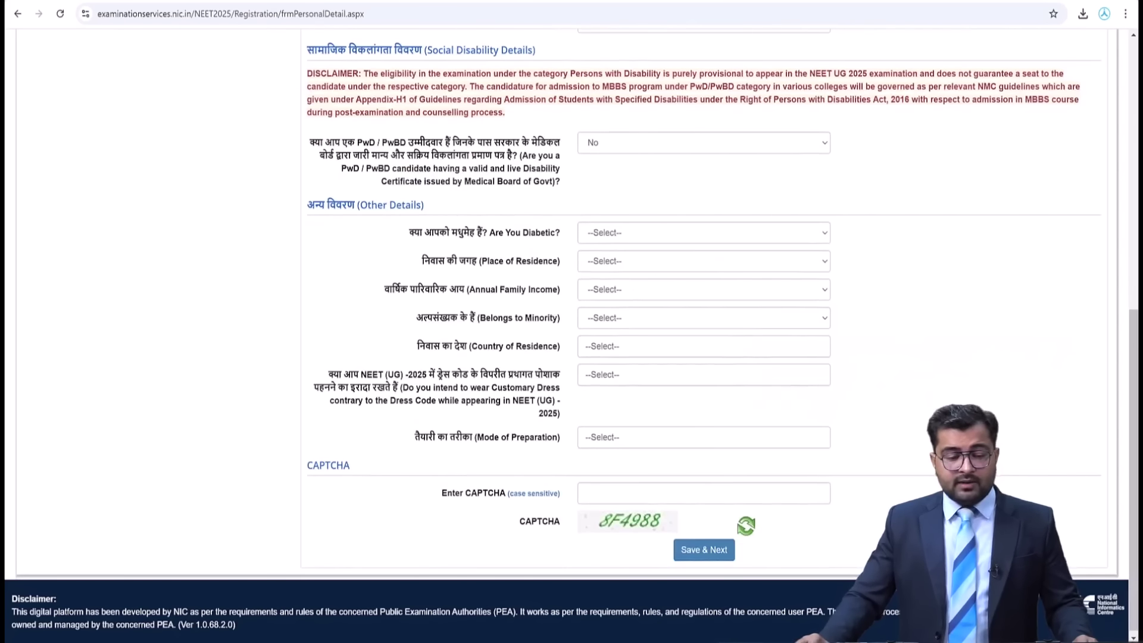
{"action": "left_click_drag", "start_coordinate": [360, 205], "coordinate": [421, 205]}
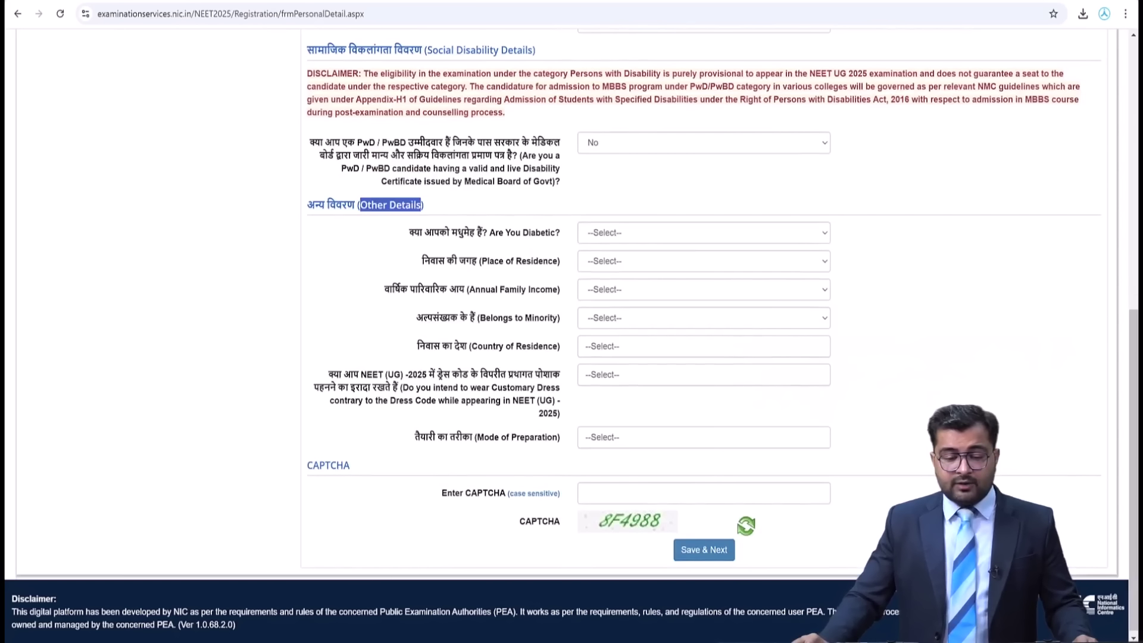
Step: Answer No to Are You Diabetic
{"action": "left_click", "coordinate": [704, 232]}
{"action": "key", "text": "Down"}
{"action": "key", "text": "Down"}
{"action": "key", "text": "Return"}
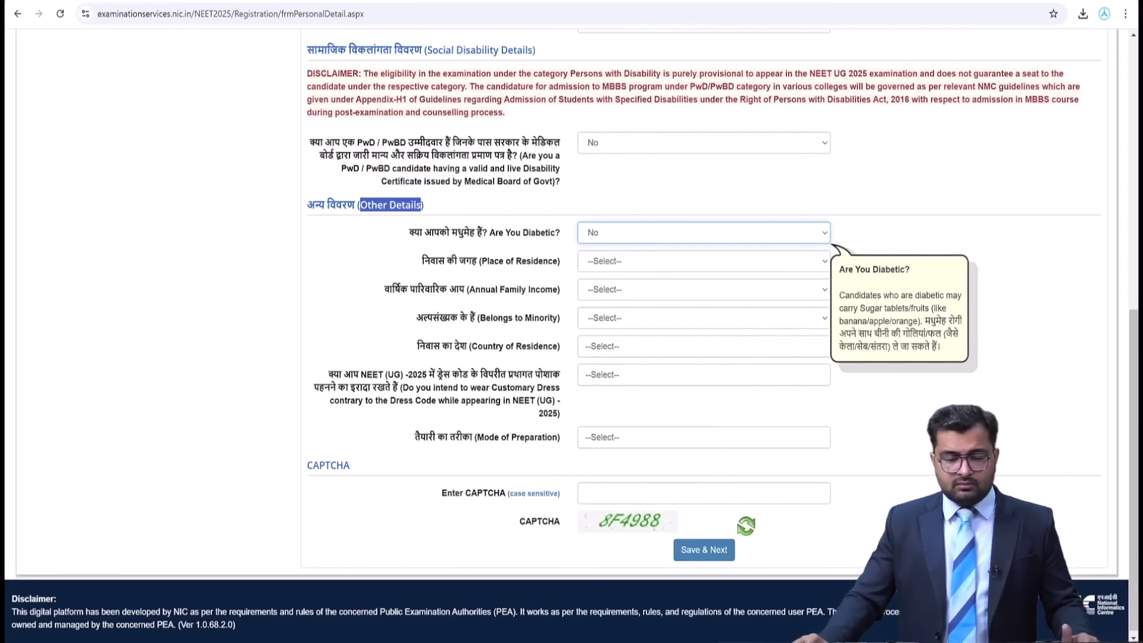
{"action": "key", "text": "alt+Down"}
{"action": "key", "text": "Up"}
{"action": "key", "text": "Down"}
{"action": "key", "text": "Up"}
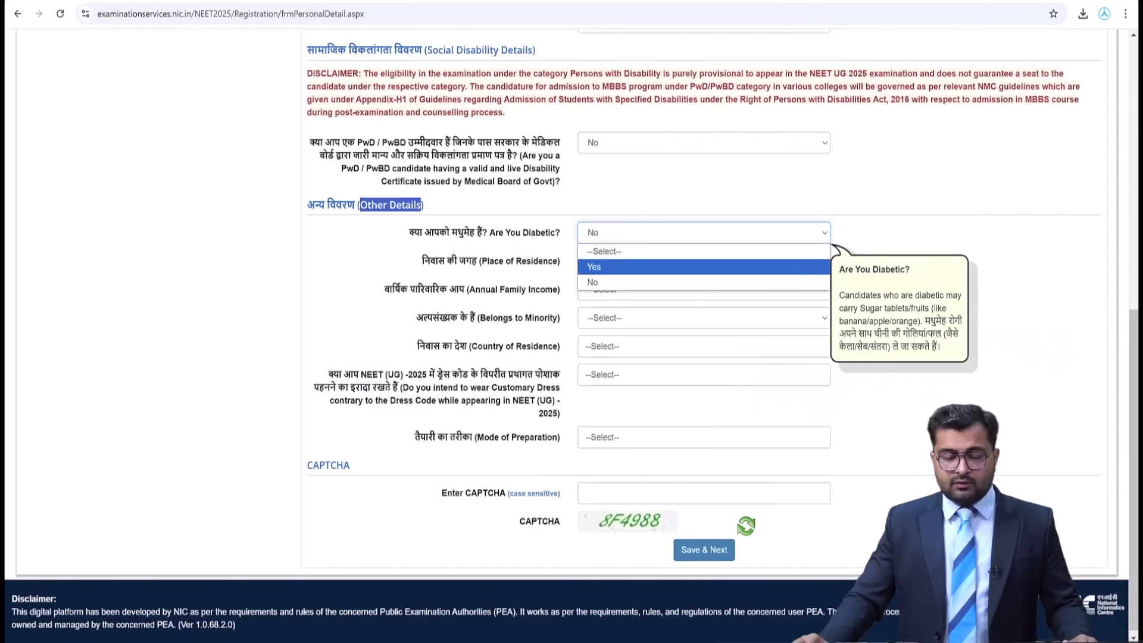
{"action": "key", "text": "Return"}
{"action": "key", "text": "alt+Down"}
{"action": "key", "text": "Down"}
{"action": "key", "text": "Return"}
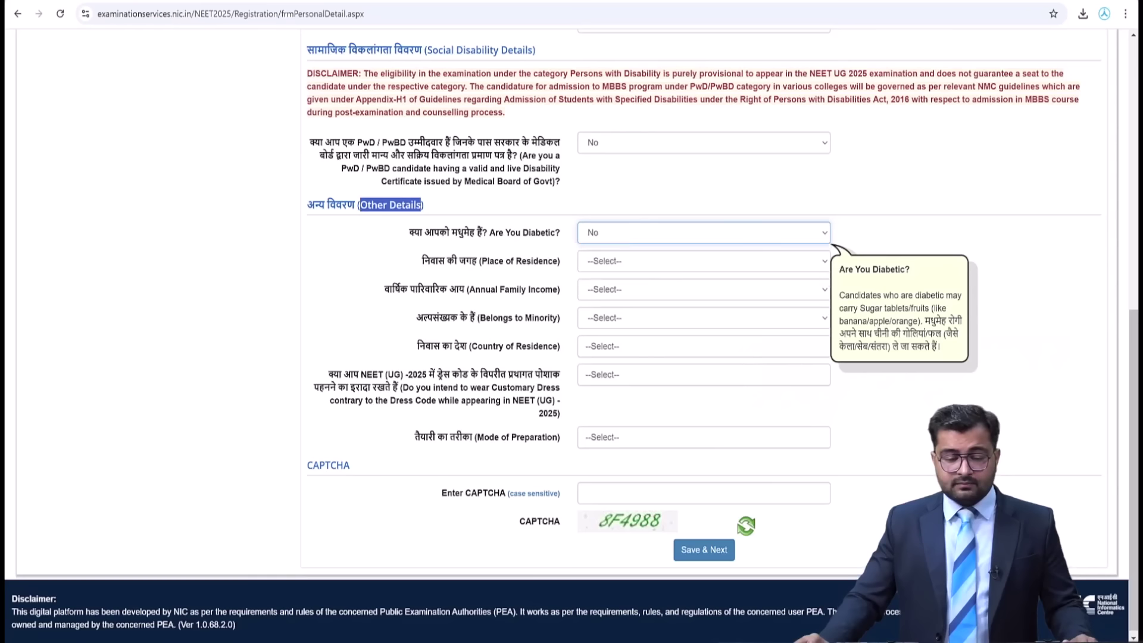
Step: Set Place of Residence to Urban
{"action": "key", "text": "Tab"}
{"action": "key", "text": "alt+Down"}
{"action": "key", "text": "Down"}
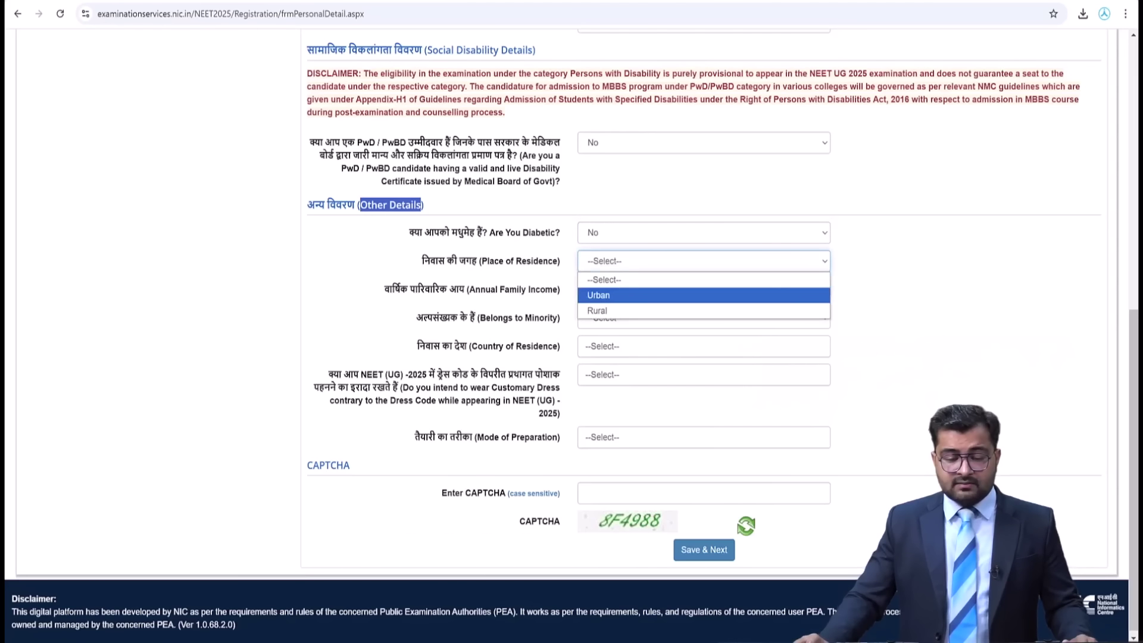
{"action": "key", "text": "Down"}
{"action": "key", "text": "Up"}
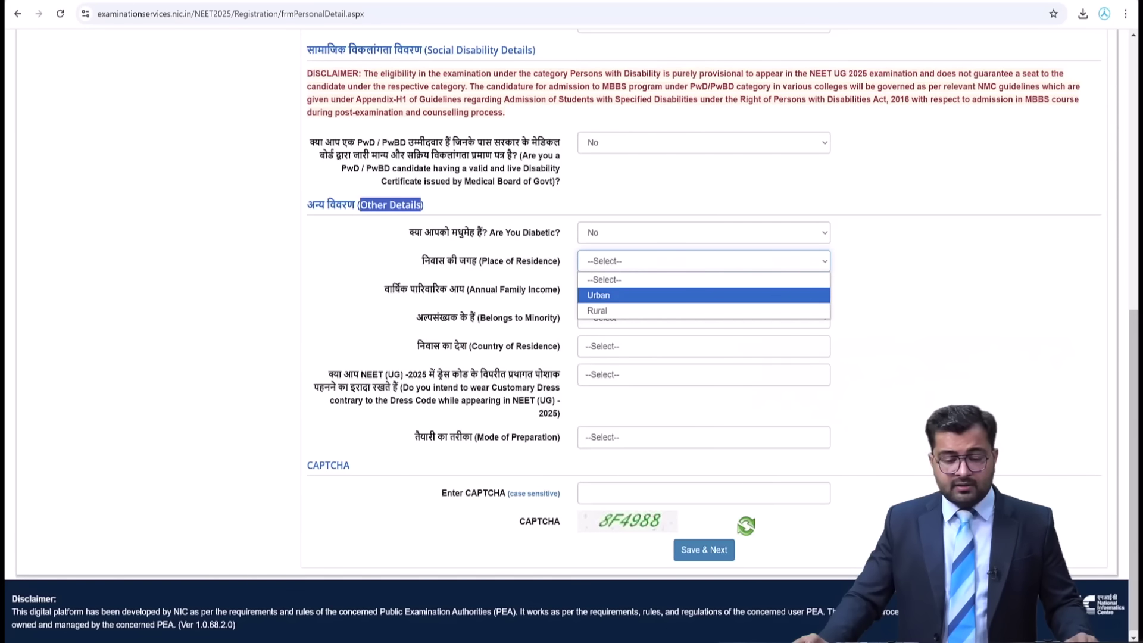
{"action": "key", "text": "Down"}
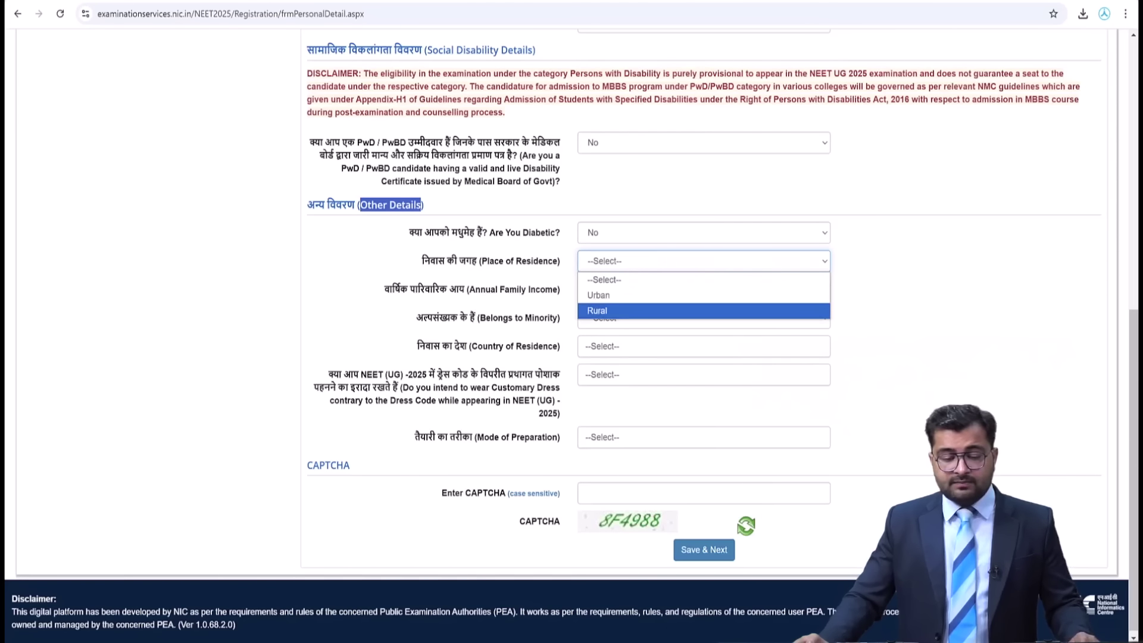
{"action": "key", "text": "Up"}
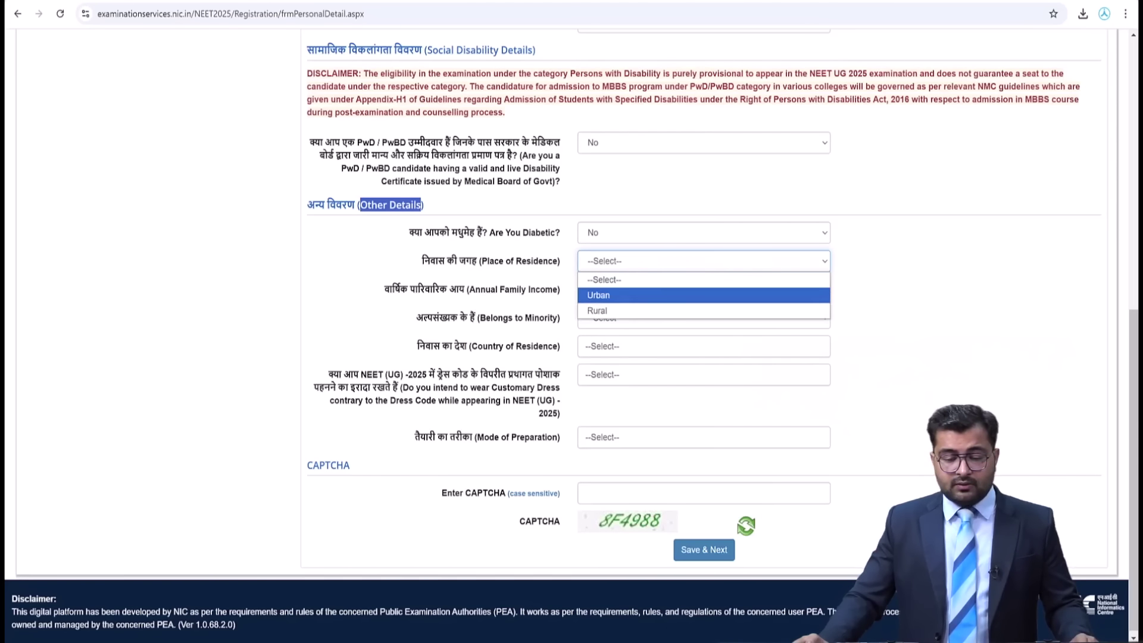
{"action": "key", "text": "Return"}
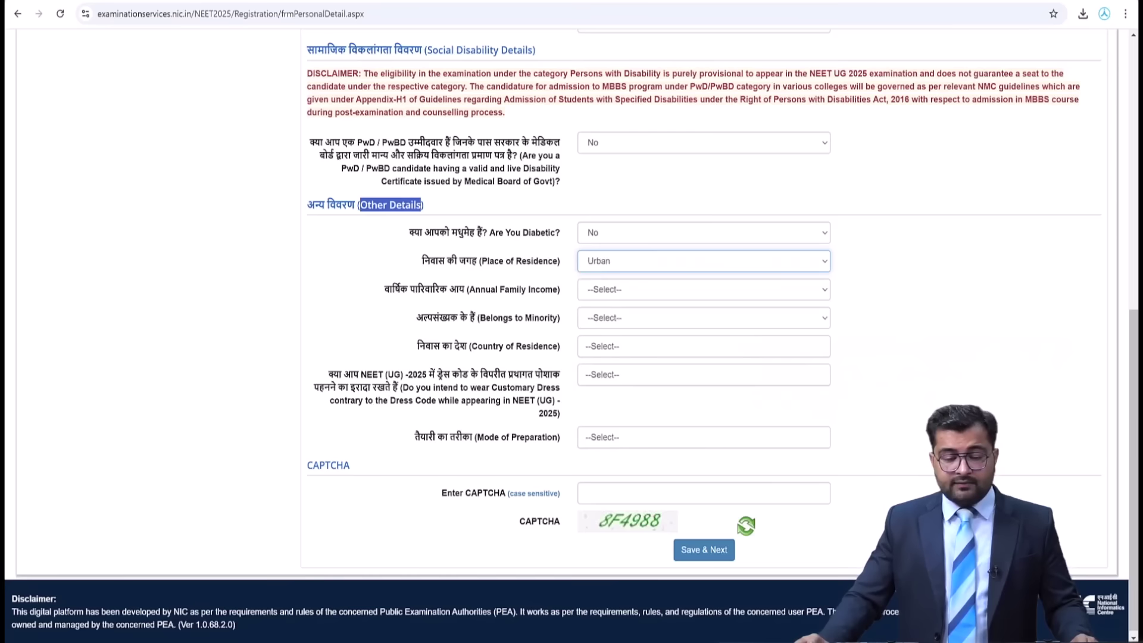
Step: Set annual family income to RS. 800001 AND ABOVE
{"action": "key", "text": "Tab"}
{"action": "key", "text": "alt+Down"}
{"action": "key", "text": "Down"}
{"action": "key", "text": "Down"}
{"action": "key", "text": "Down"}
{"action": "key", "text": "Down"}
{"action": "key", "text": "Down"}
{"action": "key", "text": "Down"}
{"action": "key", "text": "Down"}
{"action": "key", "text": "Down"}
{"action": "key", "text": "Return"}
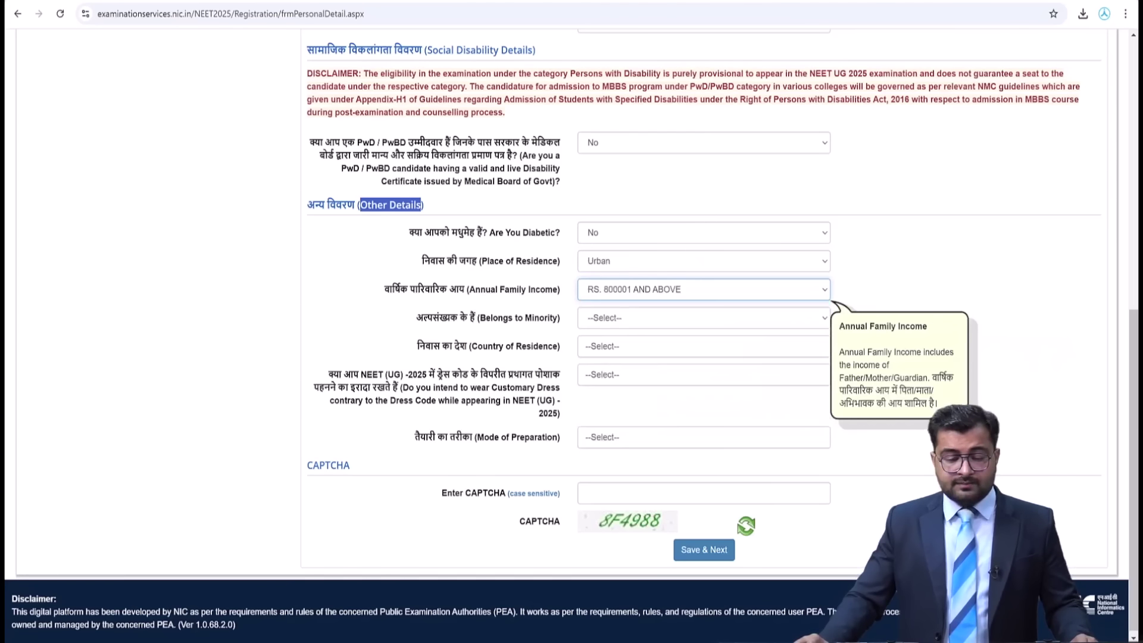
Step: Answer No to the Minority question
{"action": "key", "text": "Tab"}
{"action": "key", "text": "alt+Down"}
{"action": "key", "text": "Down"}
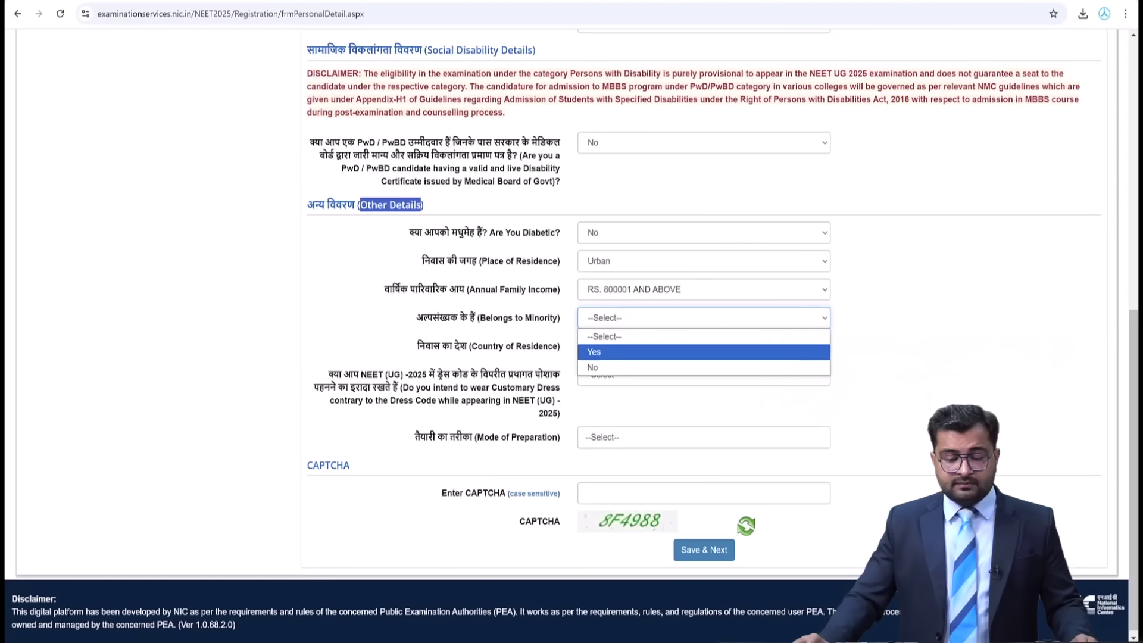
{"action": "key", "text": "Down"}
{"action": "key", "text": "Up"}
{"action": "key", "text": "Down"}
{"action": "key", "text": "Return"}
Step: Answer No to the Customary Dress question
{"action": "key", "text": "Tab"}
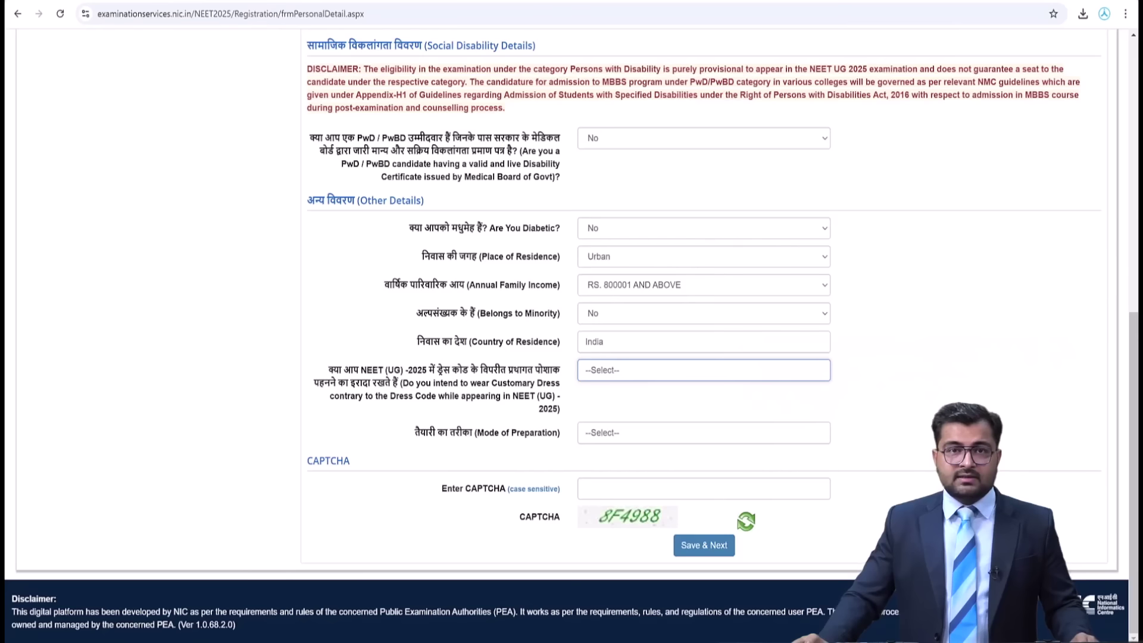
{"action": "key", "text": "Down"}
{"action": "key", "text": "Down"}
{"action": "key", "text": "Down"}
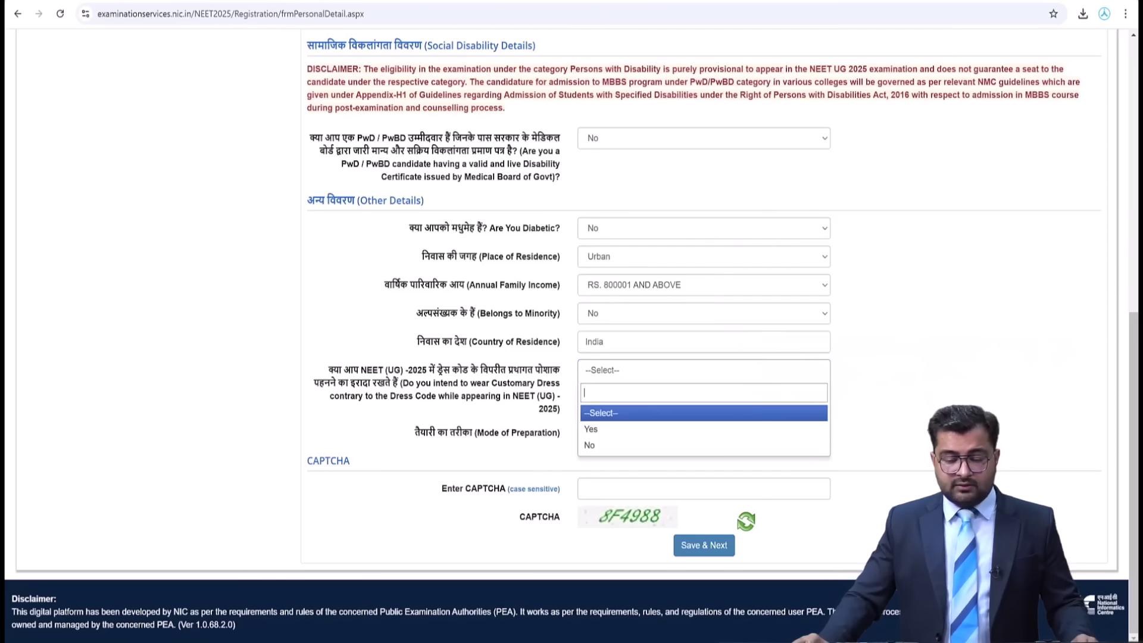
{"action": "key", "text": "Up"}
{"action": "key", "text": "Down"}
{"action": "key", "text": "Return"}
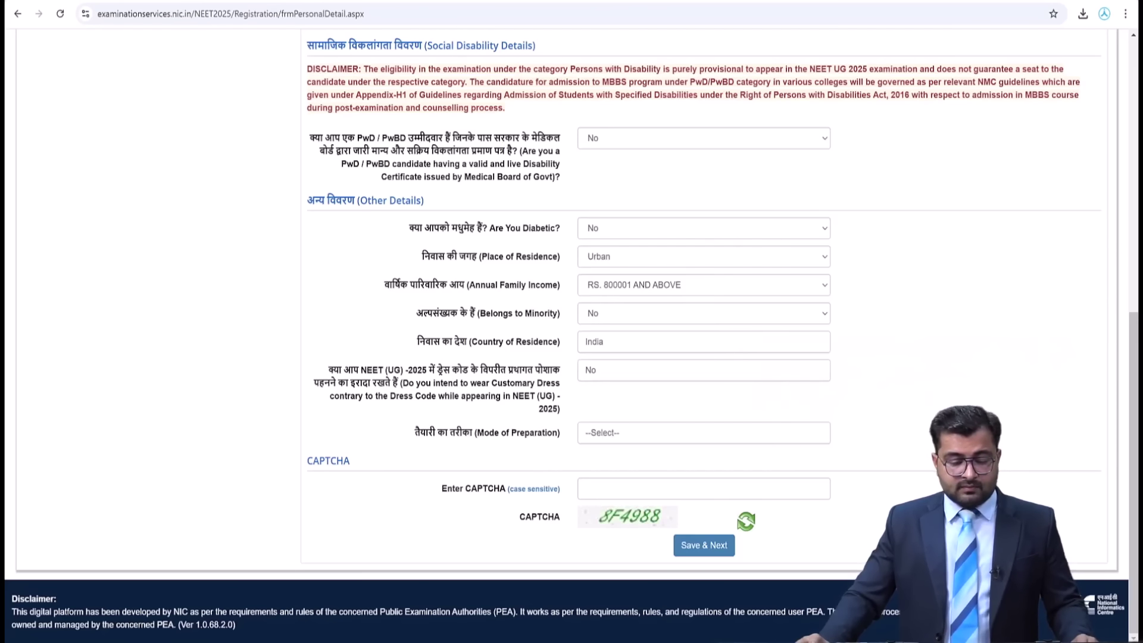
Step: Choose Self Study as Mode of Preparation and start typing the CAPTCHA
{"action": "key", "text": "Down"}
{"action": "key", "text": "Down"}
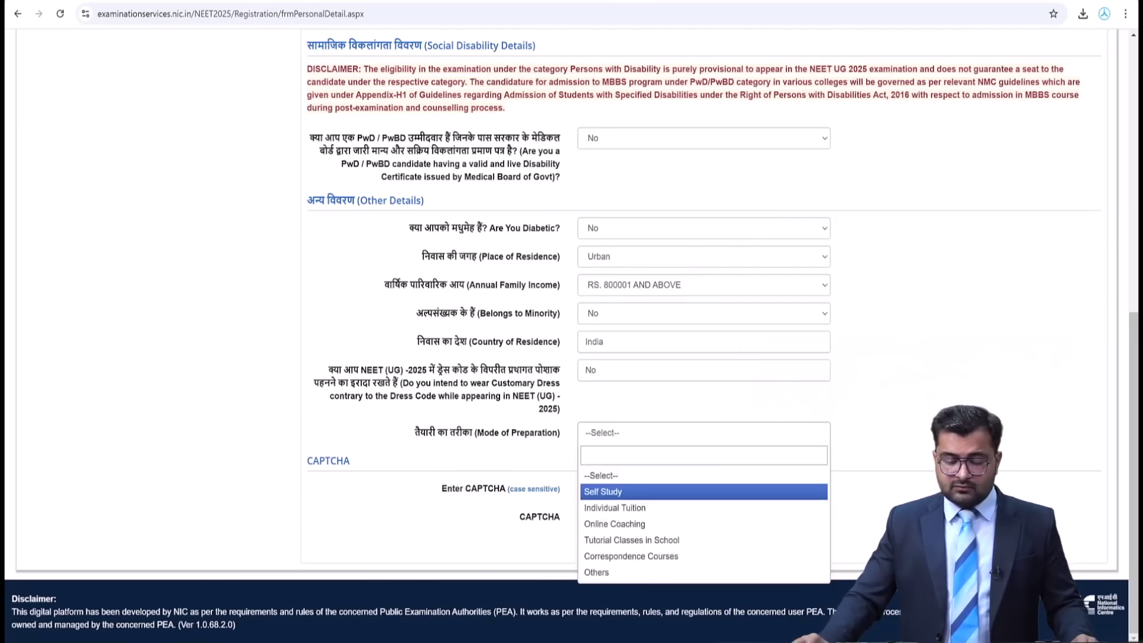
{"action": "key", "text": "Return"}
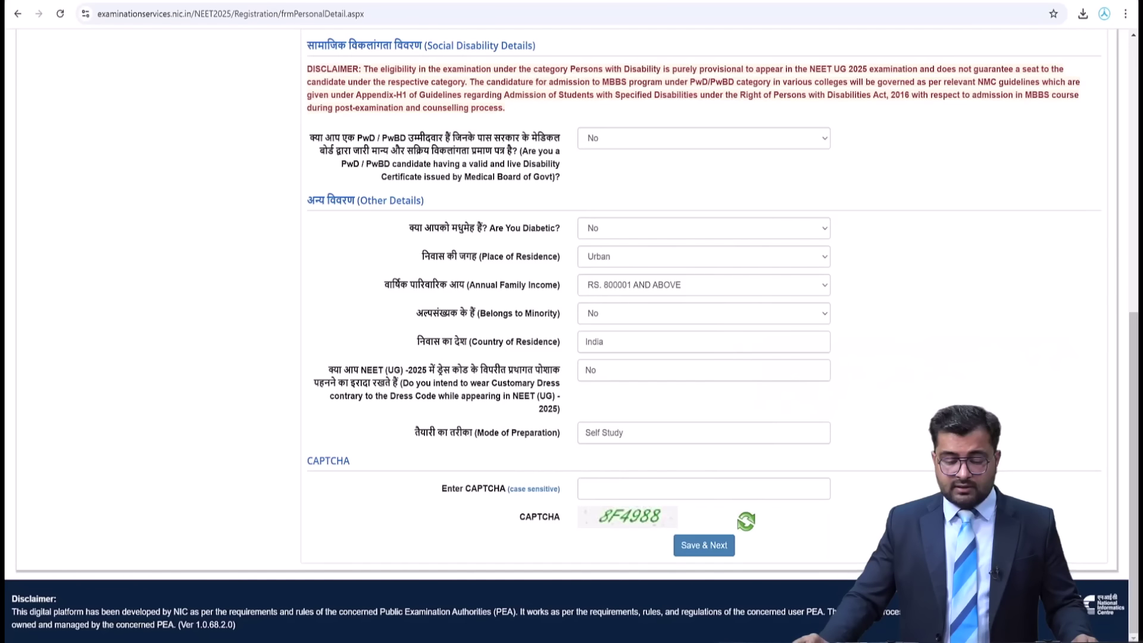
{"action": "type", "text": "8"}
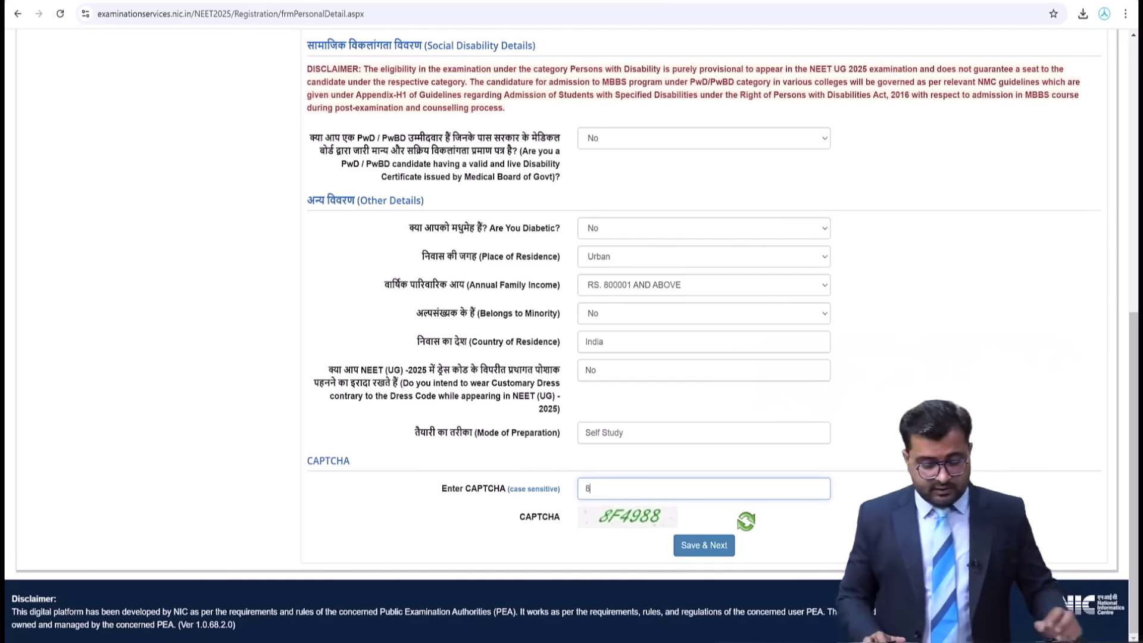
{"action": "type", "text": "F4"}
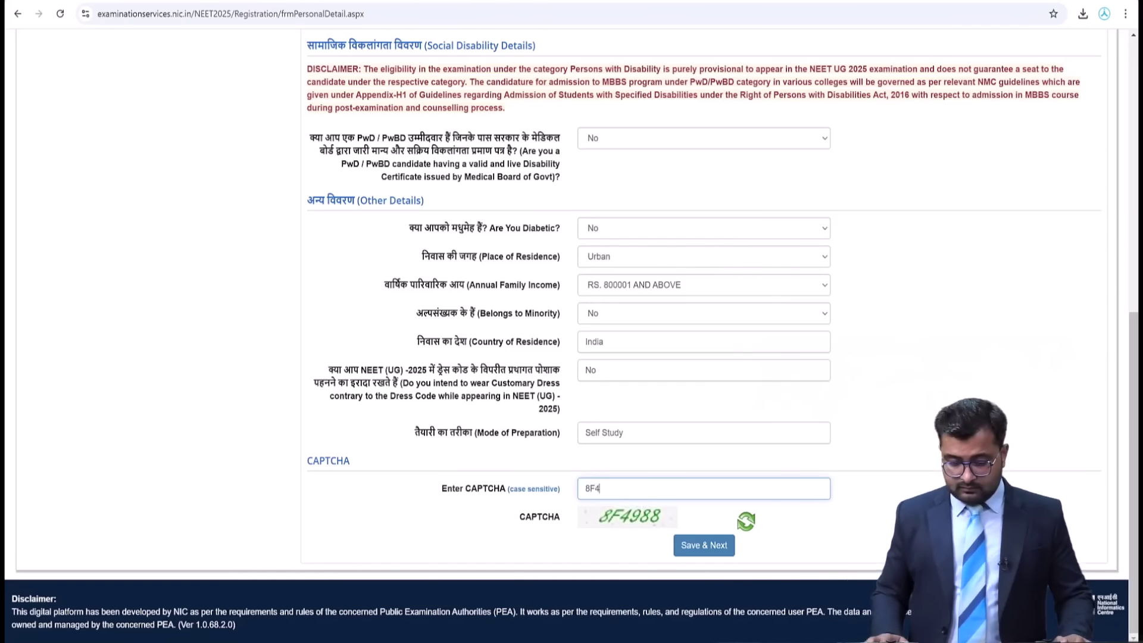
{"action": "type", "text": "988"}
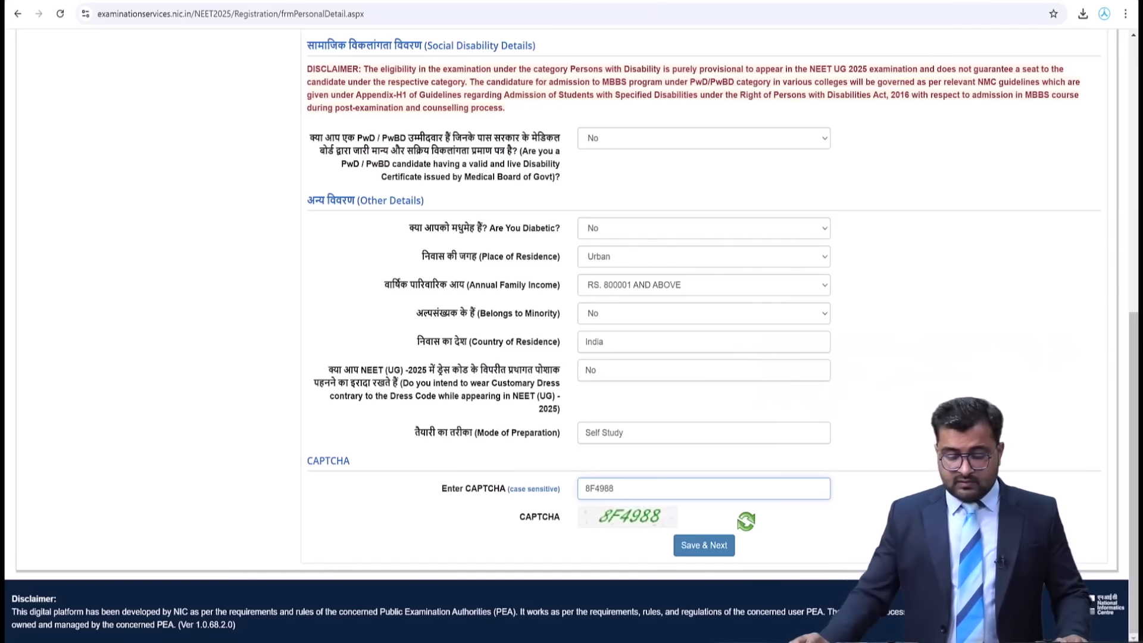
Step: Save the personal details with Save & Next and confirm Yes in the dialog
{"action": "key", "text": "Return"}
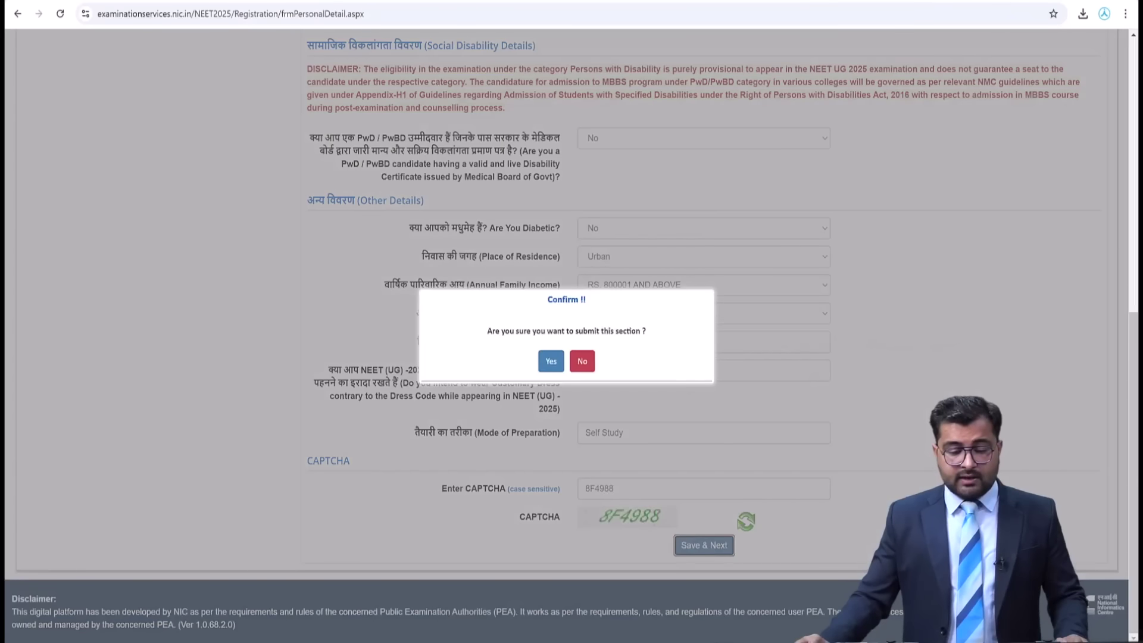
{"action": "key", "text": "Return"}
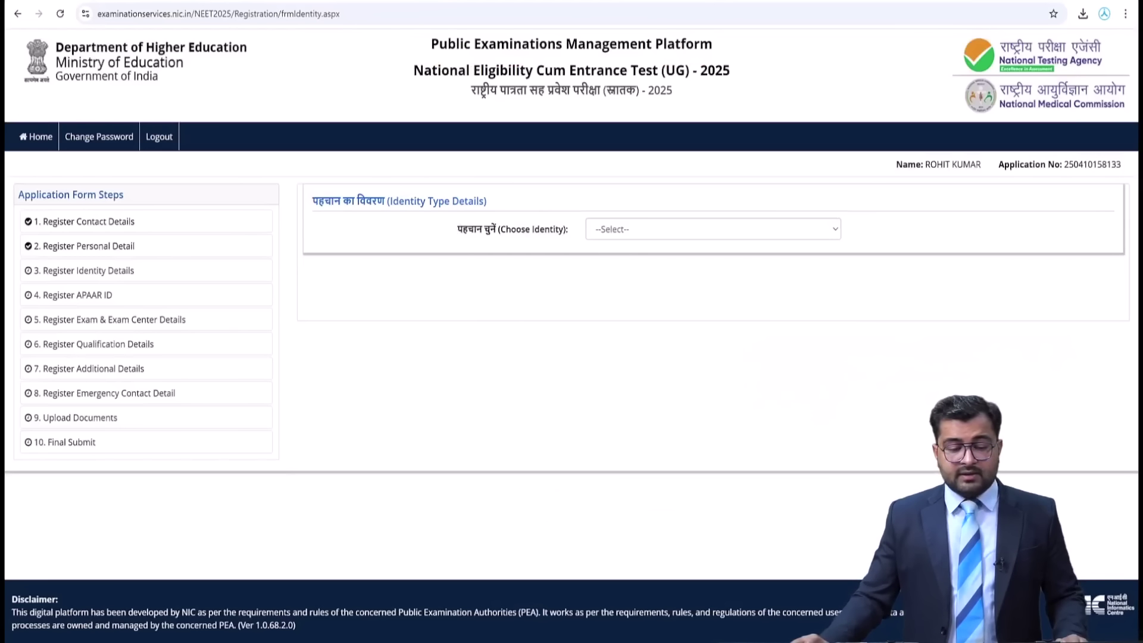
Step: Choose Aadhaar as the identity type and tick the Aadhaar consent radio button
{"action": "left_click", "coordinate": [713, 230]}
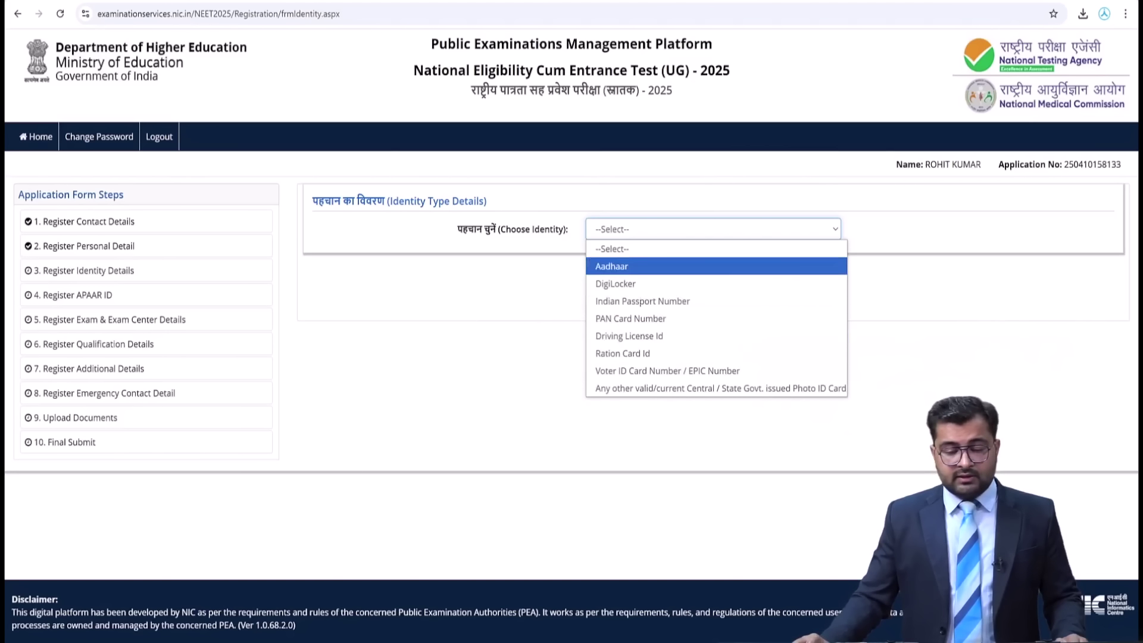
{"action": "key", "text": "Return"}
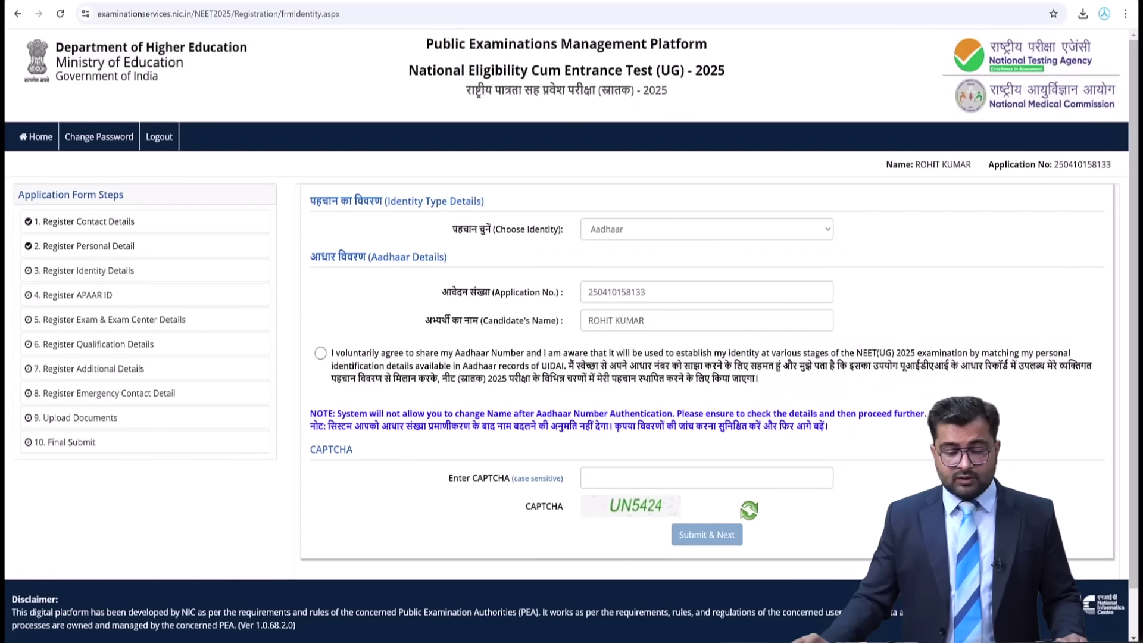
{"action": "scroll", "coordinate": [572, 332], "scroll_direction": "down", "scroll_amount": 1}
{"action": "left_click_drag", "start_coordinate": [645, 241], "coordinate": [588, 241]}
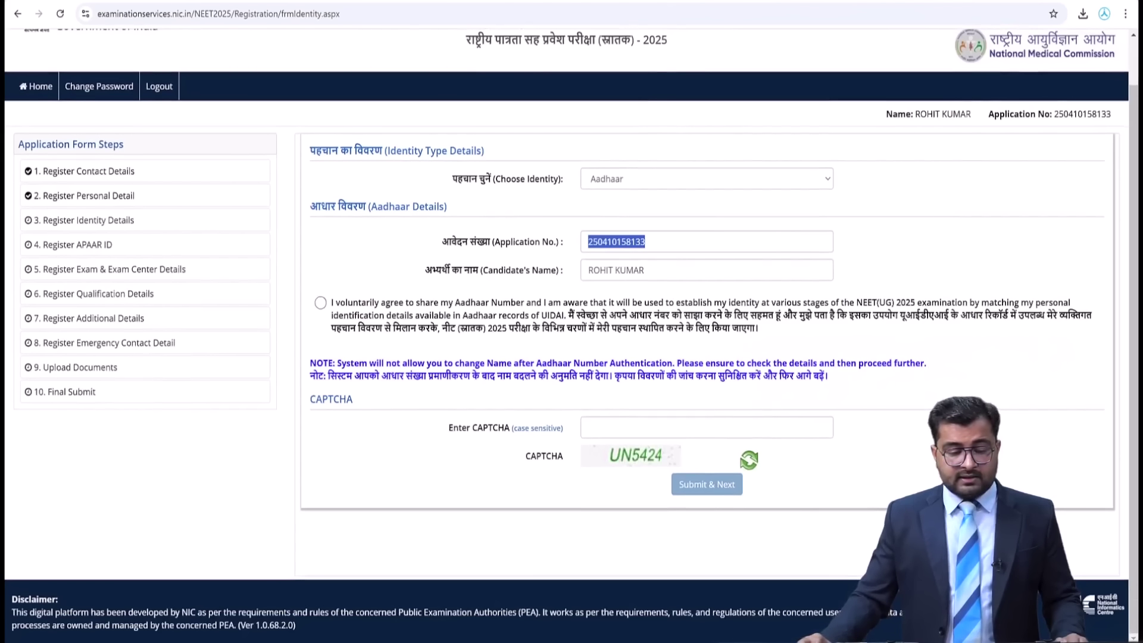
{"action": "left_click", "coordinate": [320, 303]}
Step: Enter the Aadhaar number, then re-enter it in the Confirm Aadhaar Number field
{"action": "scroll", "coordinate": [572, 331], "scroll_direction": "down", "scroll_amount": 2}
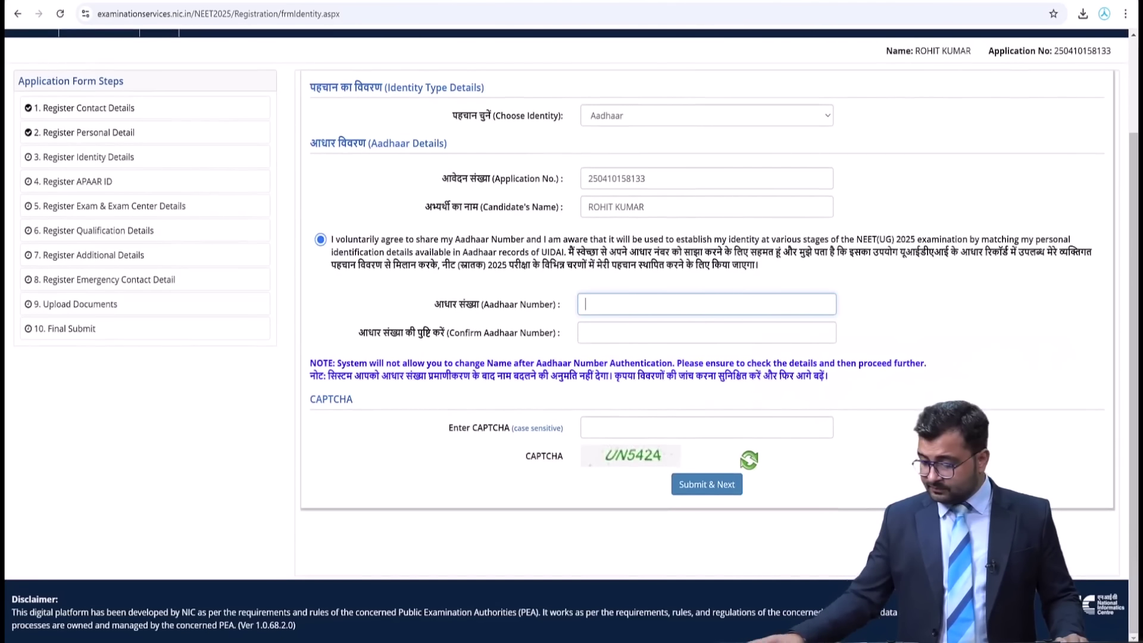
{"action": "type", "text": "••••"}
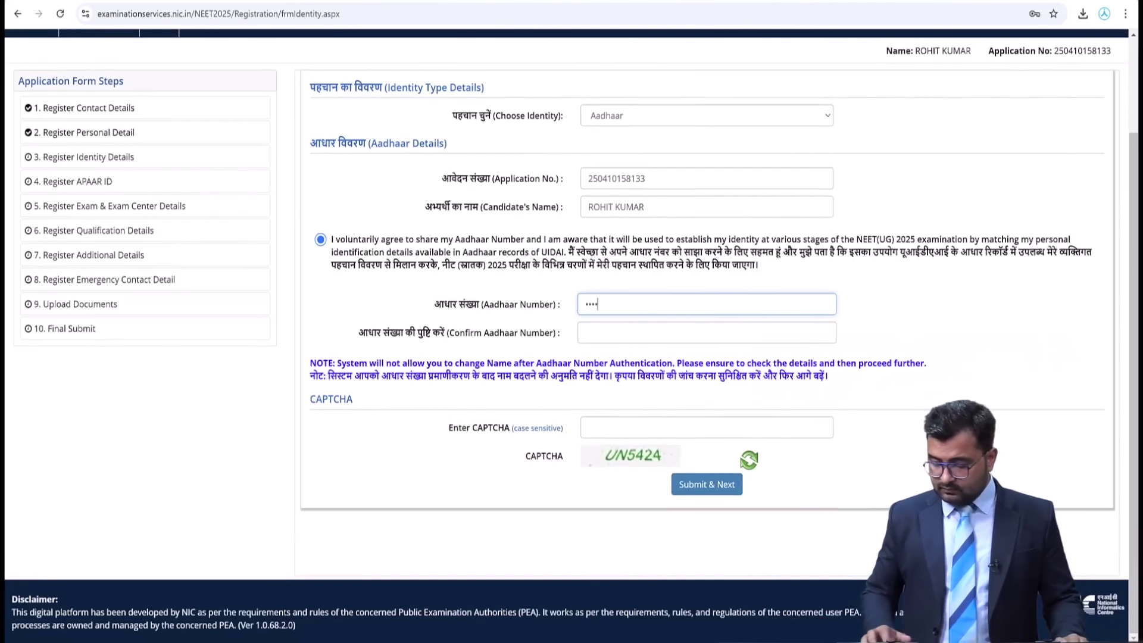
{"action": "type", "text": "••••"}
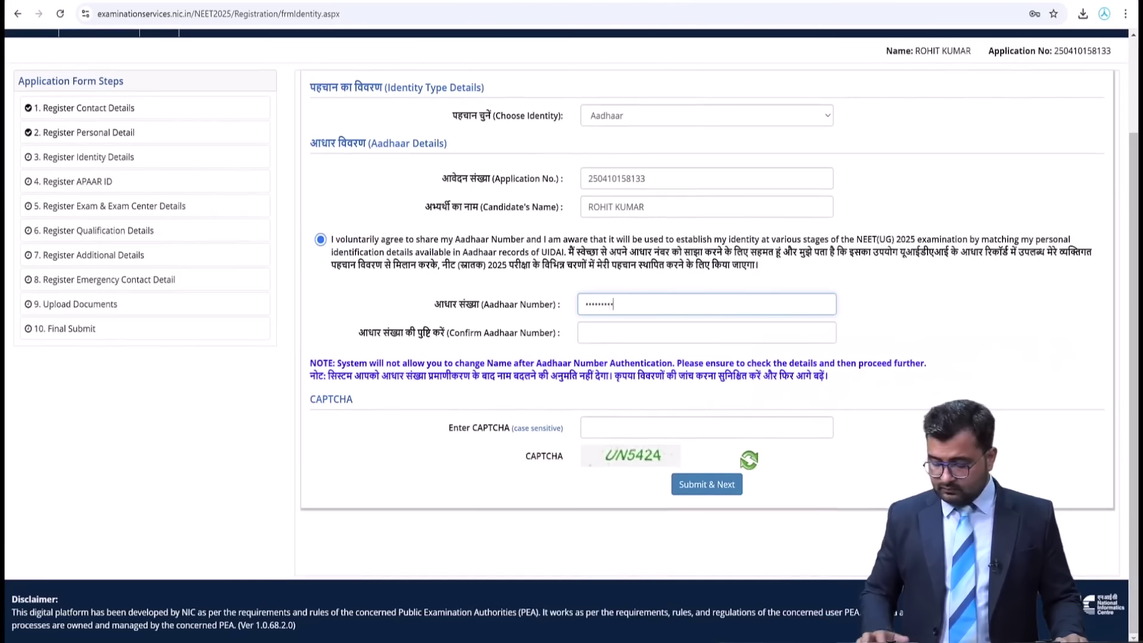
{"action": "type", "text": "•••"}
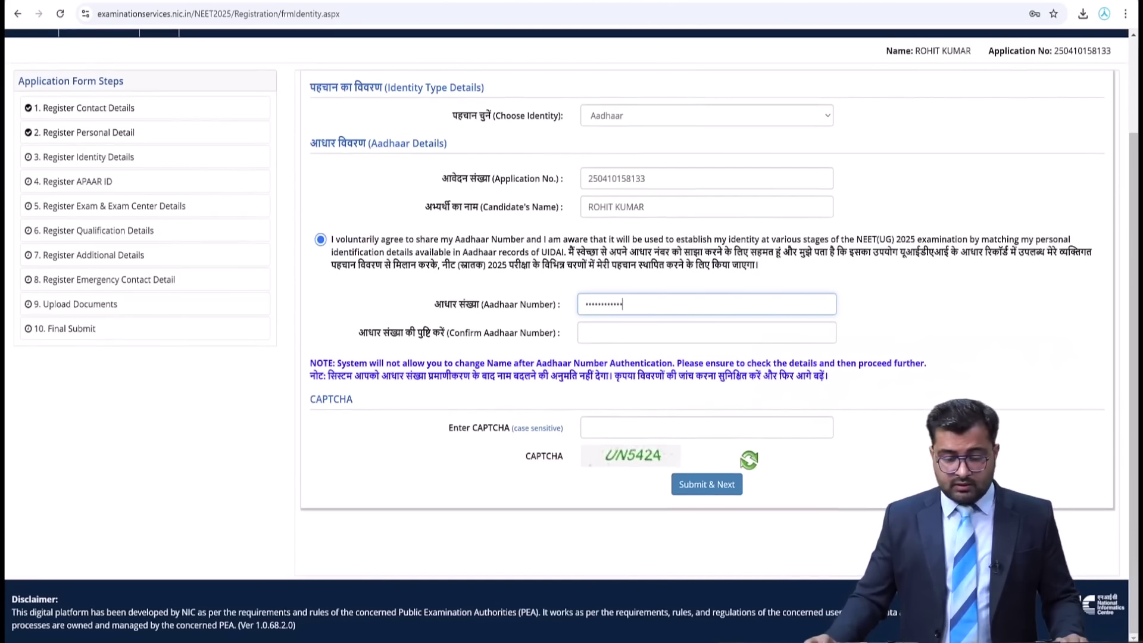
{"action": "key", "text": "Tab"}
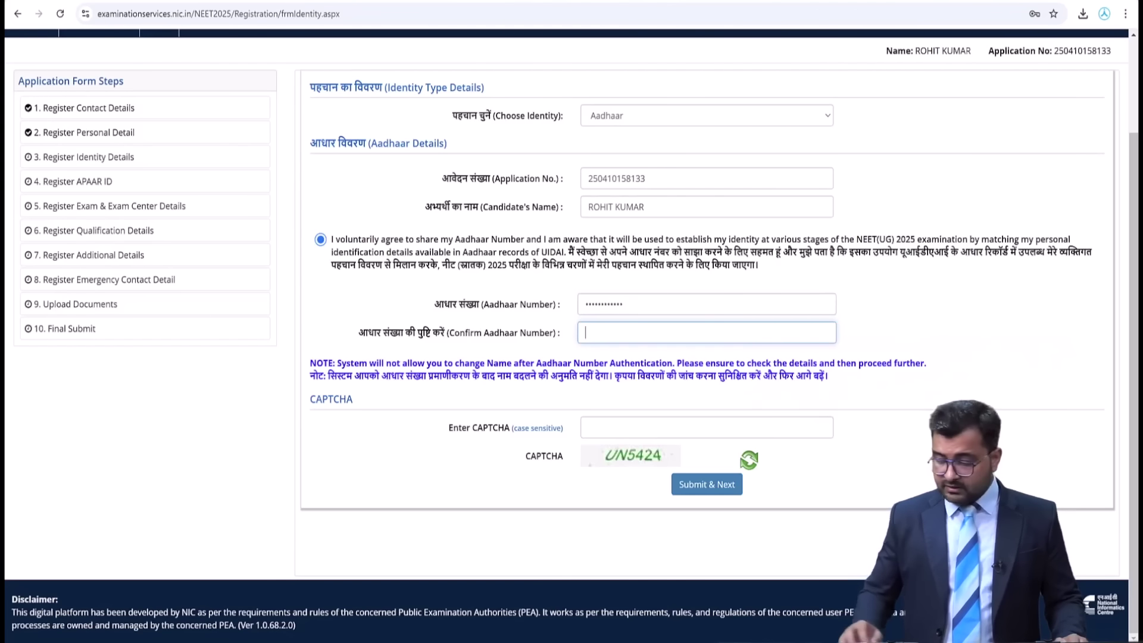
{"action": "type", "text": "••••"}
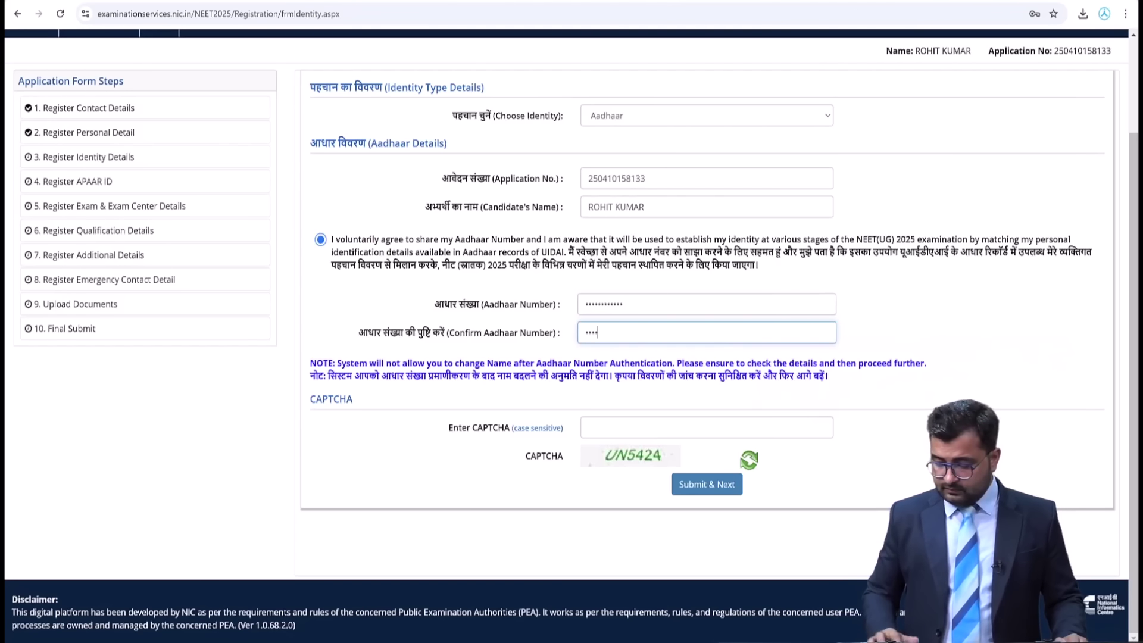
{"action": "type", "text": "•••"}
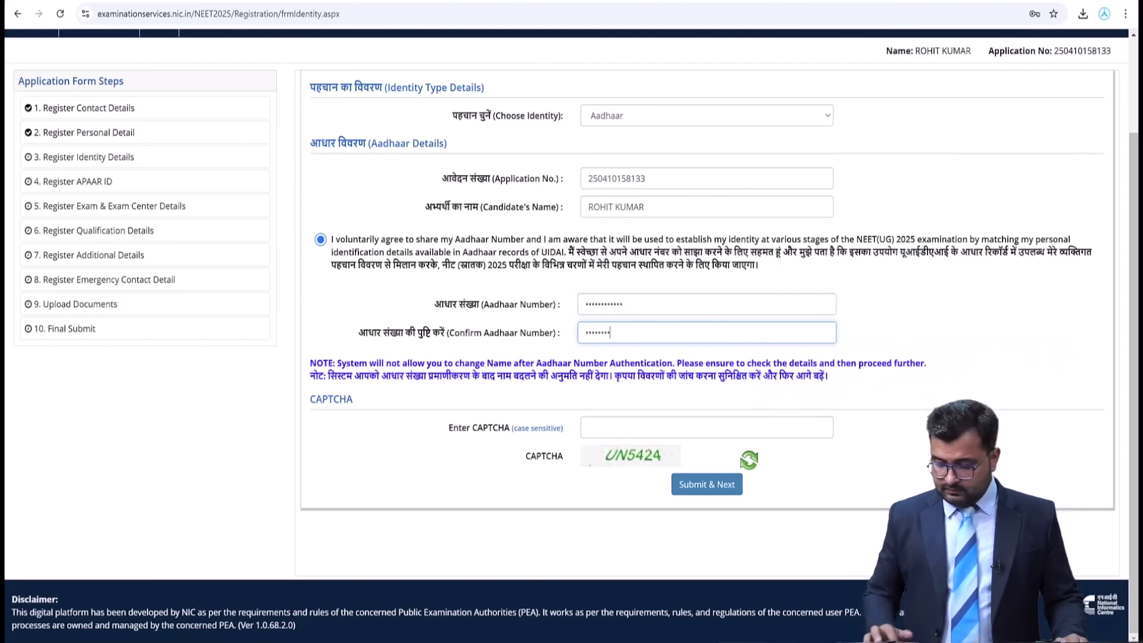
{"action": "type", "text": "••••"}
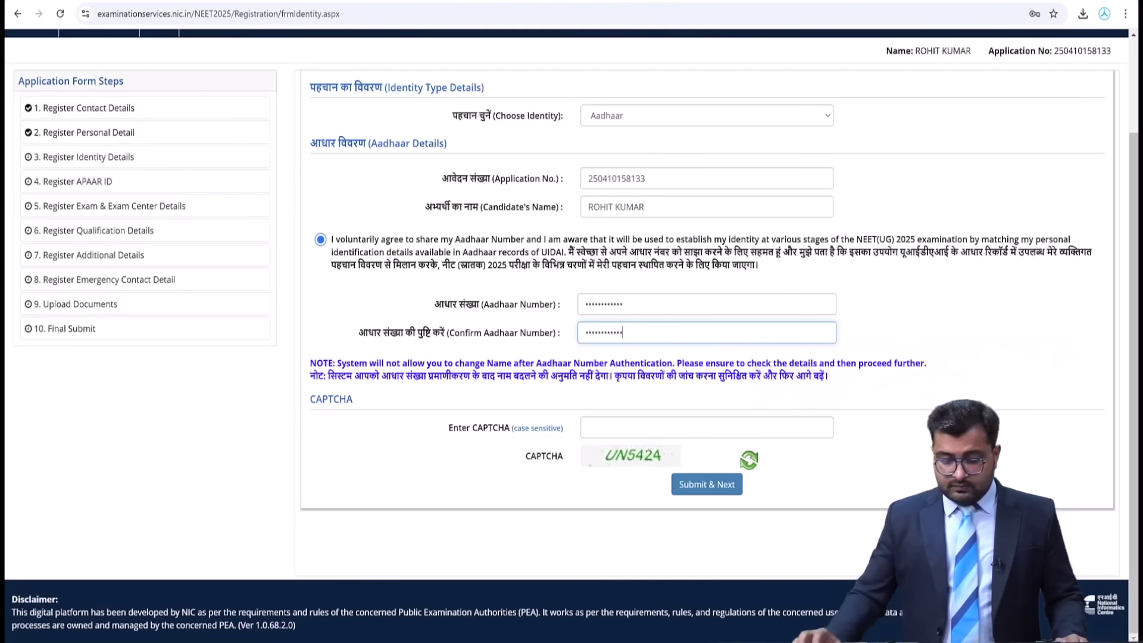
Step: Fill in the CAPTCHA code and submit the Aadhaar details, confirming the prompt
{"action": "left_click", "coordinate": [707, 427]}
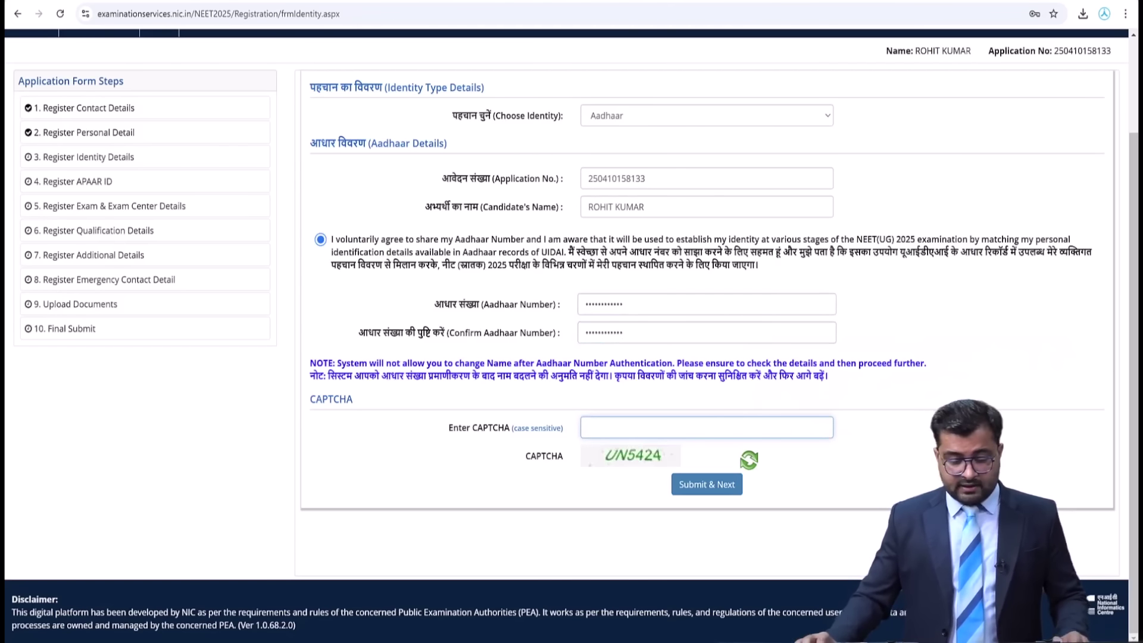
{"action": "type", "text": "UN"}
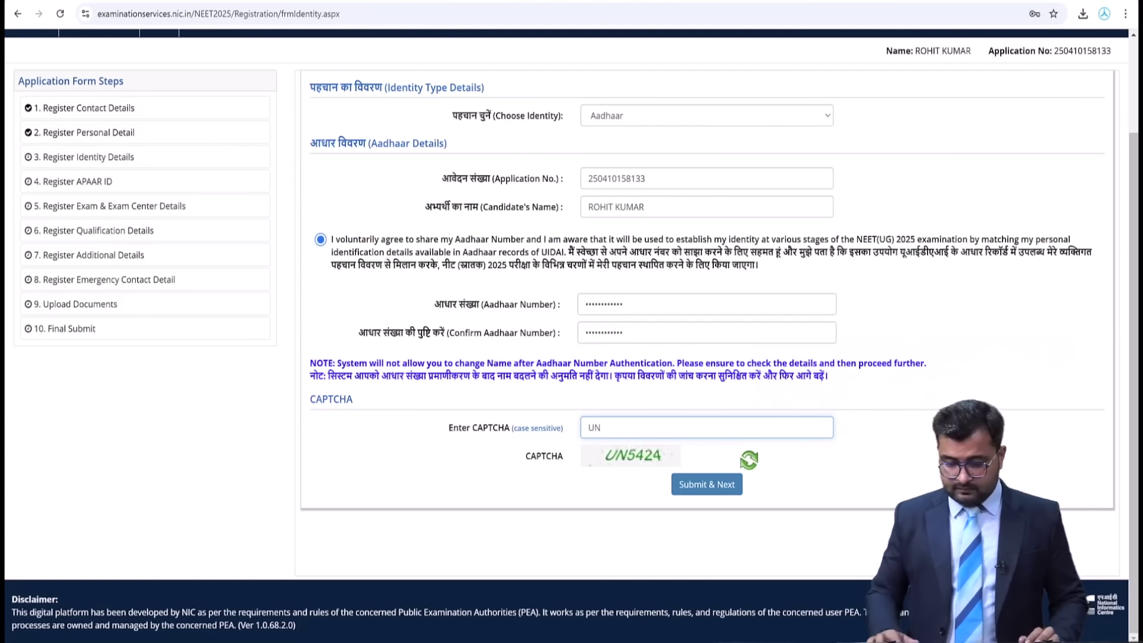
{"action": "type", "text": "5424"}
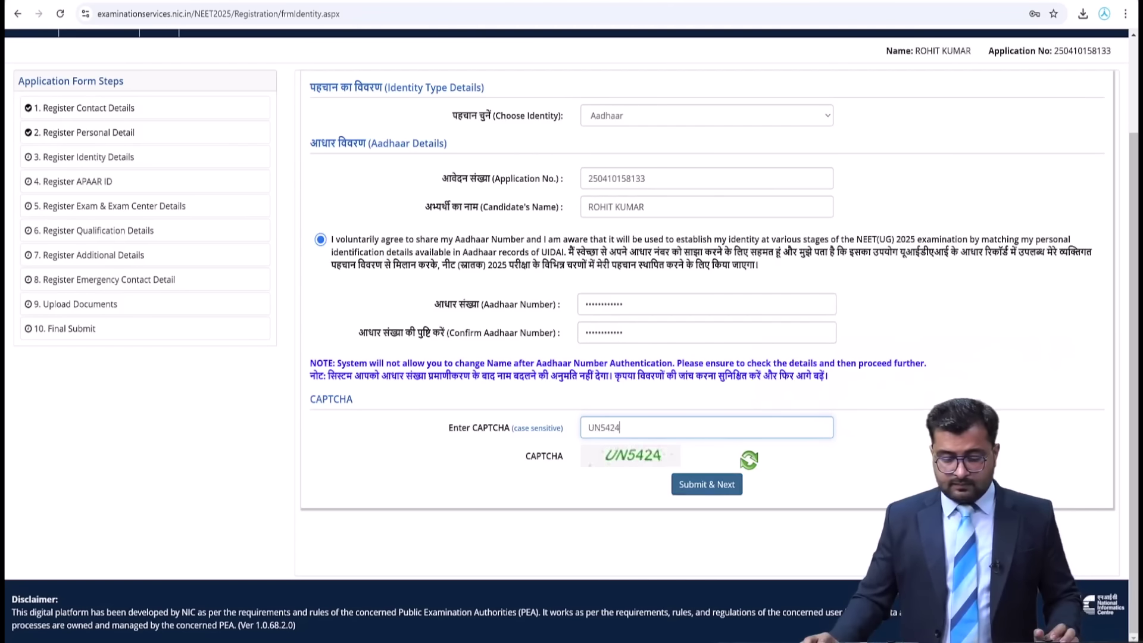
{"action": "key", "text": "Tab"}
{"action": "key", "text": "Return"}
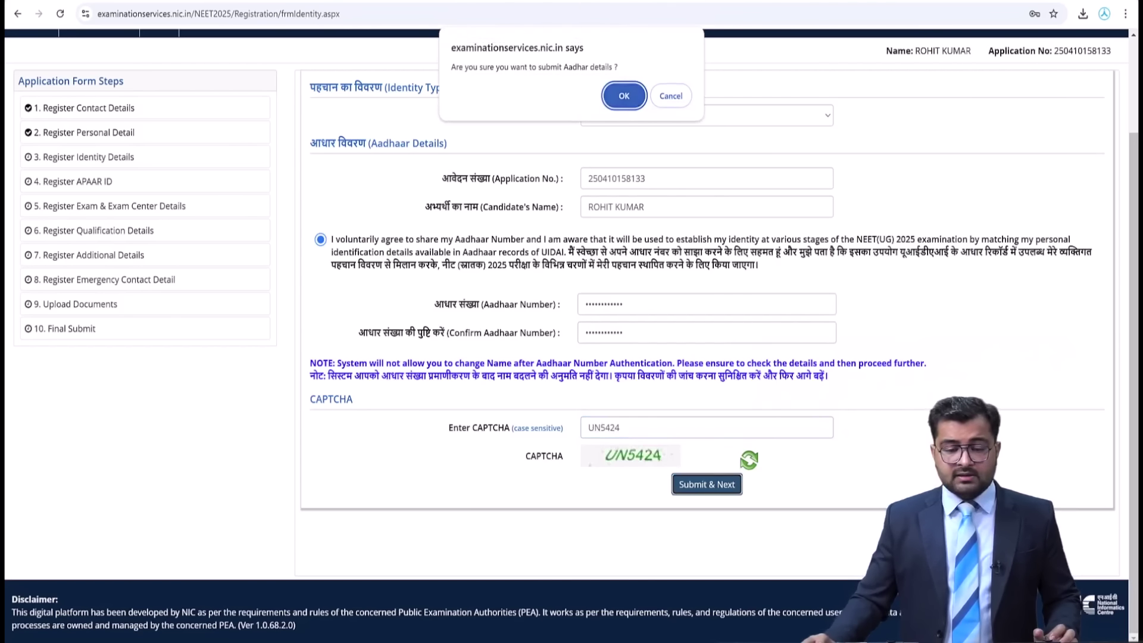
{"action": "key", "text": "Return"}
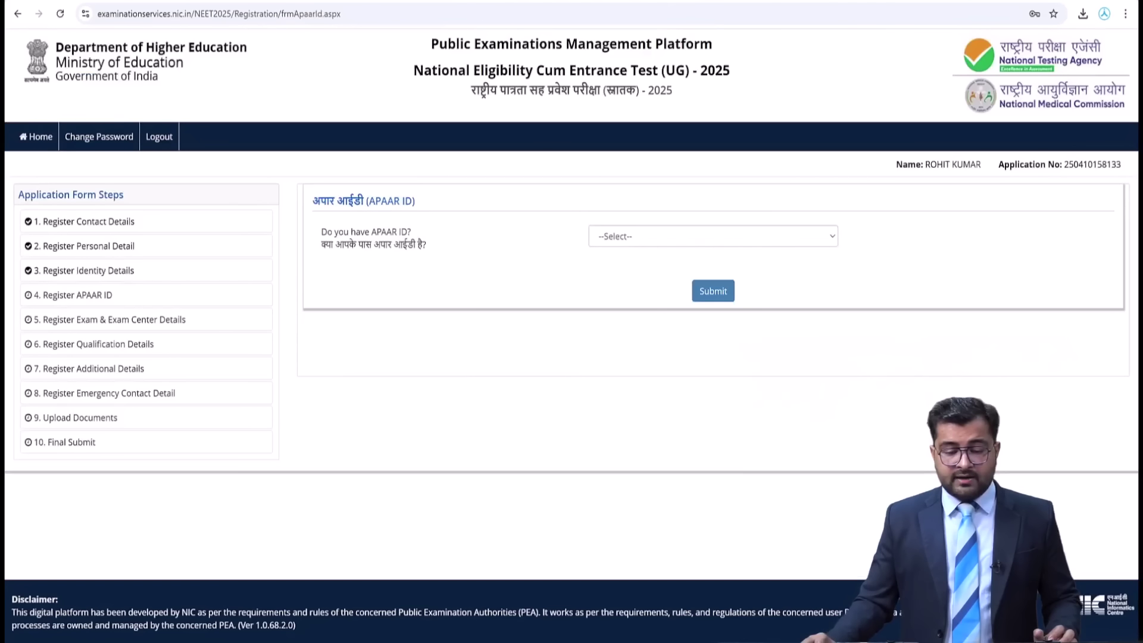
Step: Answer No to 'Do you have APAAR ID?', submit, and confirm in the dialog
{"action": "left_click", "coordinate": [713, 236]}
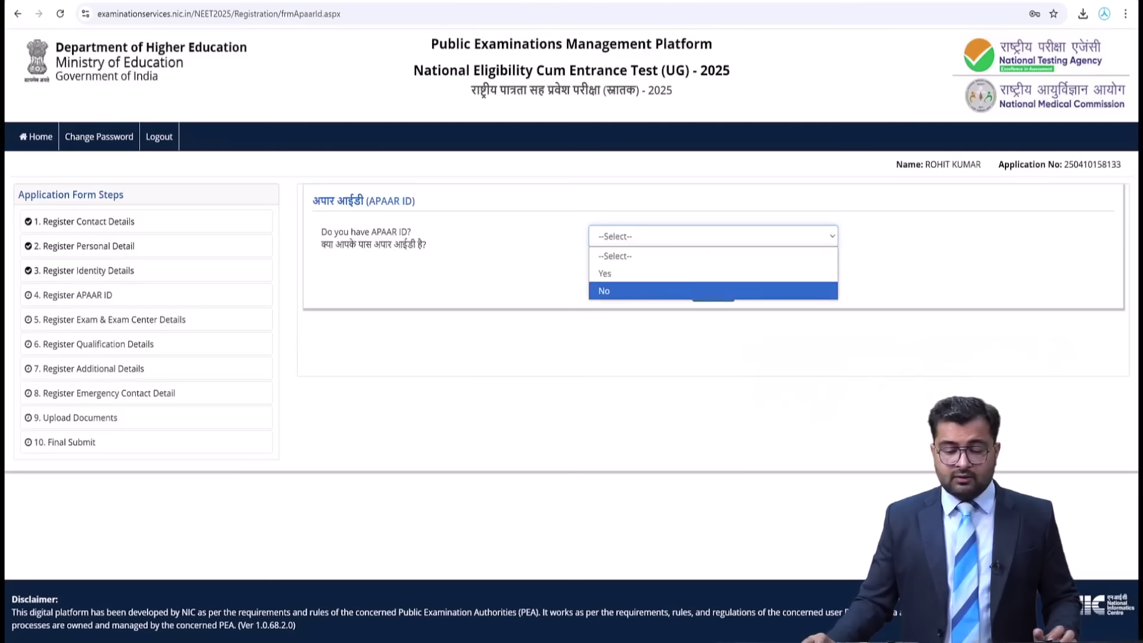
{"action": "key", "text": "Return"}
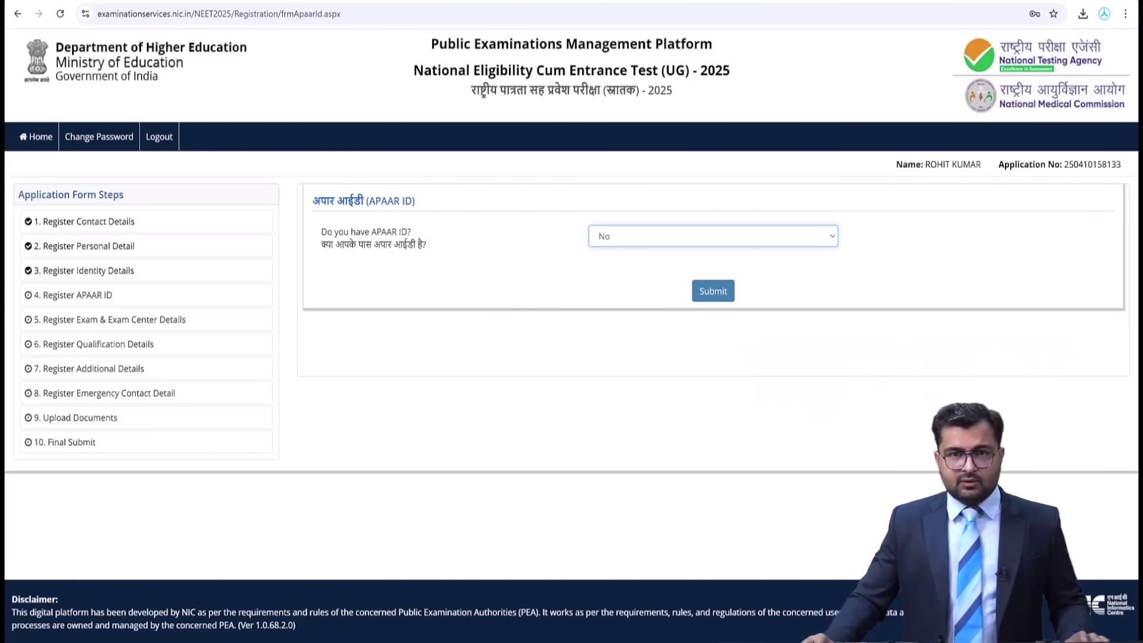
{"action": "key", "text": "Tab"}
{"action": "key", "text": "Return"}
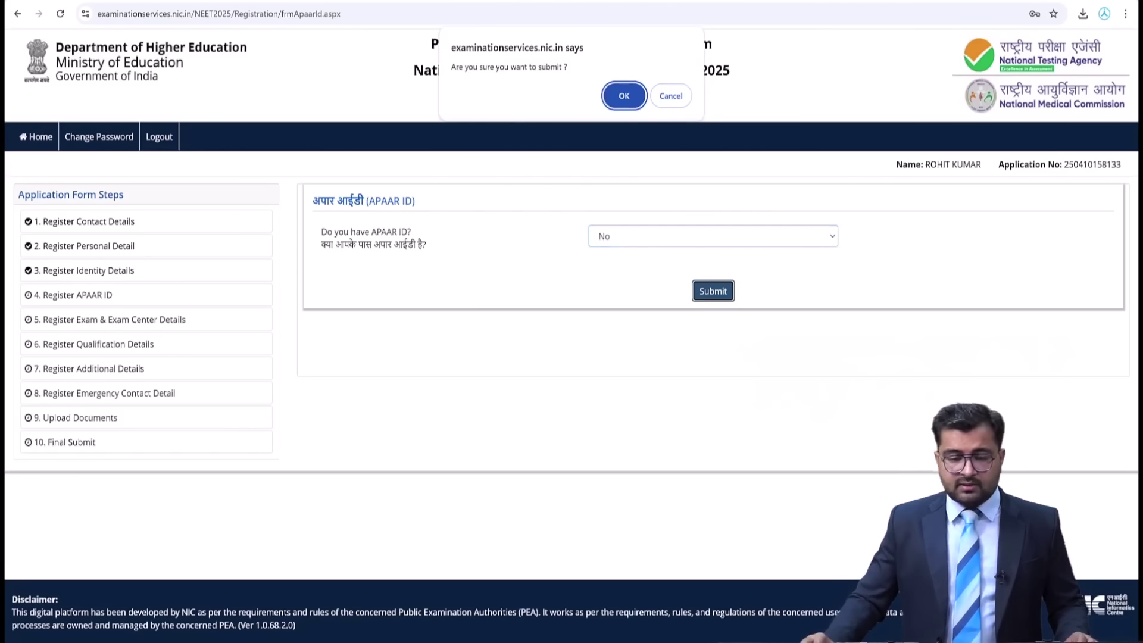
{"action": "key", "text": "Return"}
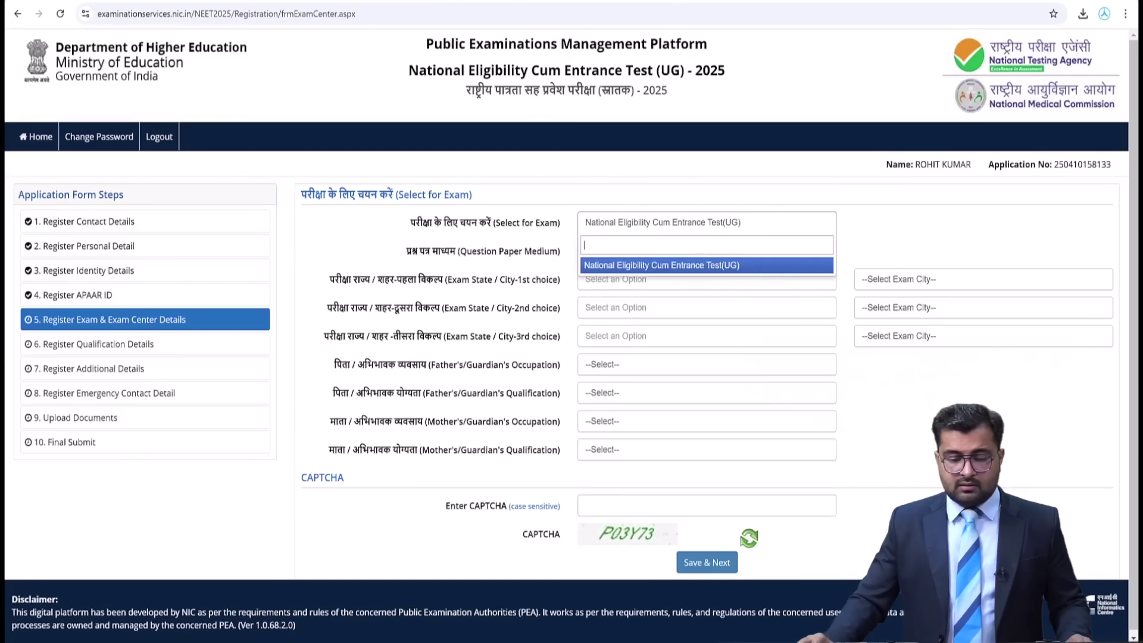
Step: Leave NEET(UG) selected as the exam and choose English for Question Paper Medium
{"action": "key", "text": "Return"}
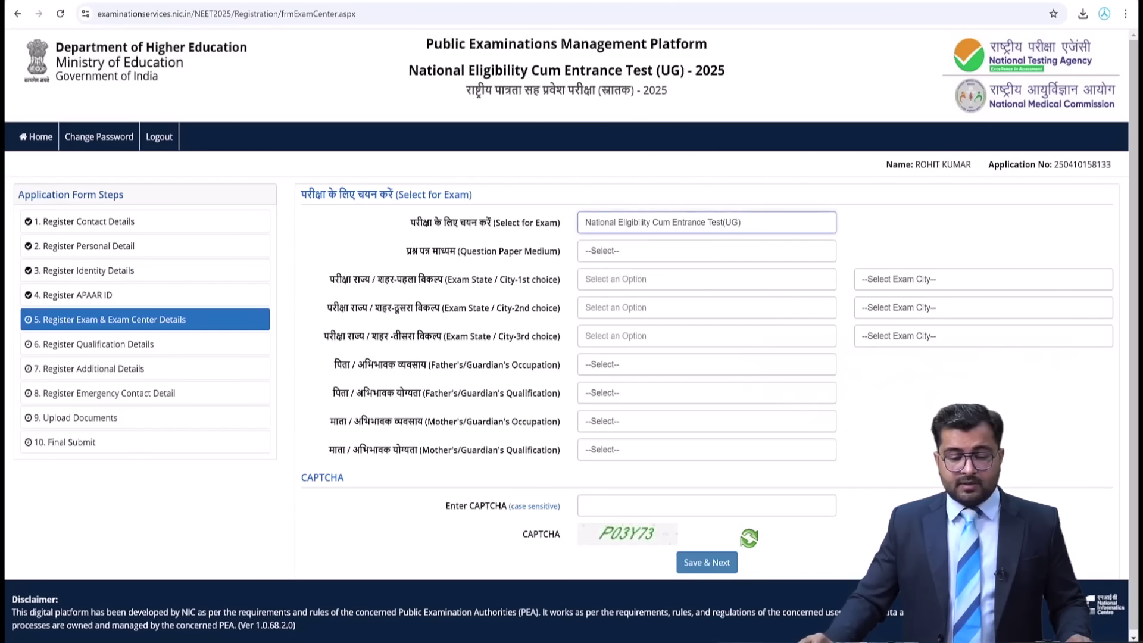
{"action": "key", "text": "Tab"}
{"action": "key", "text": "Down"}
{"action": "key", "text": "Down"}
{"action": "key", "text": "Down"}
{"action": "key", "text": "Down"}
{"action": "key", "text": "Up"}
{"action": "key", "text": "Up"}
{"action": "key", "text": "Down"}
{"action": "key", "text": "Down"}
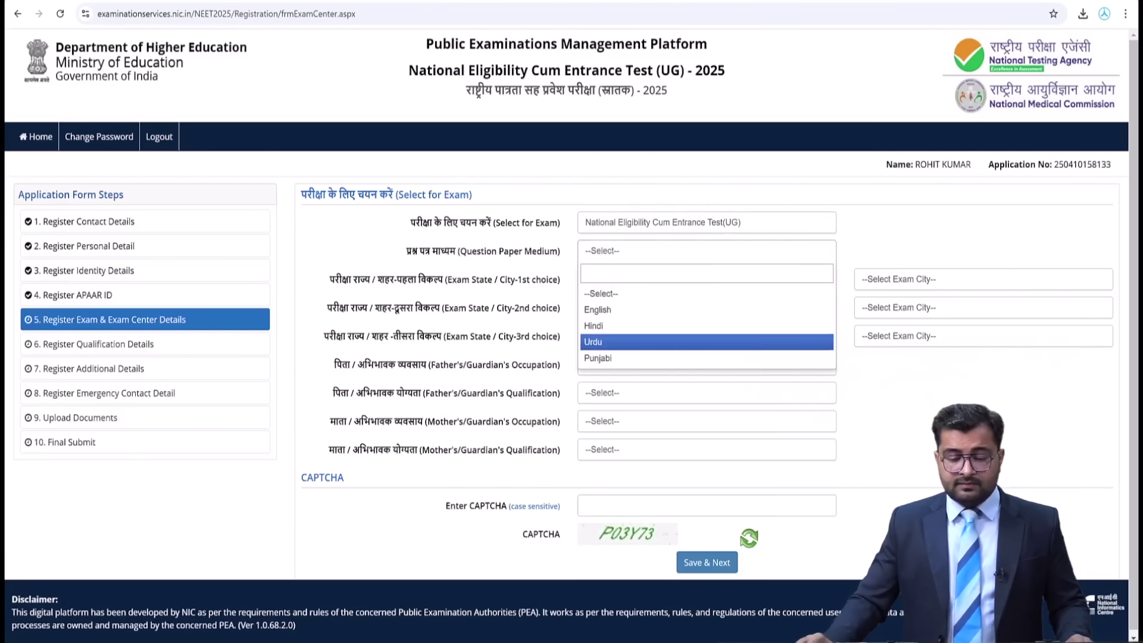
{"action": "key", "text": "Up"}
{"action": "key", "text": "Up"}
{"action": "key", "text": "Return"}
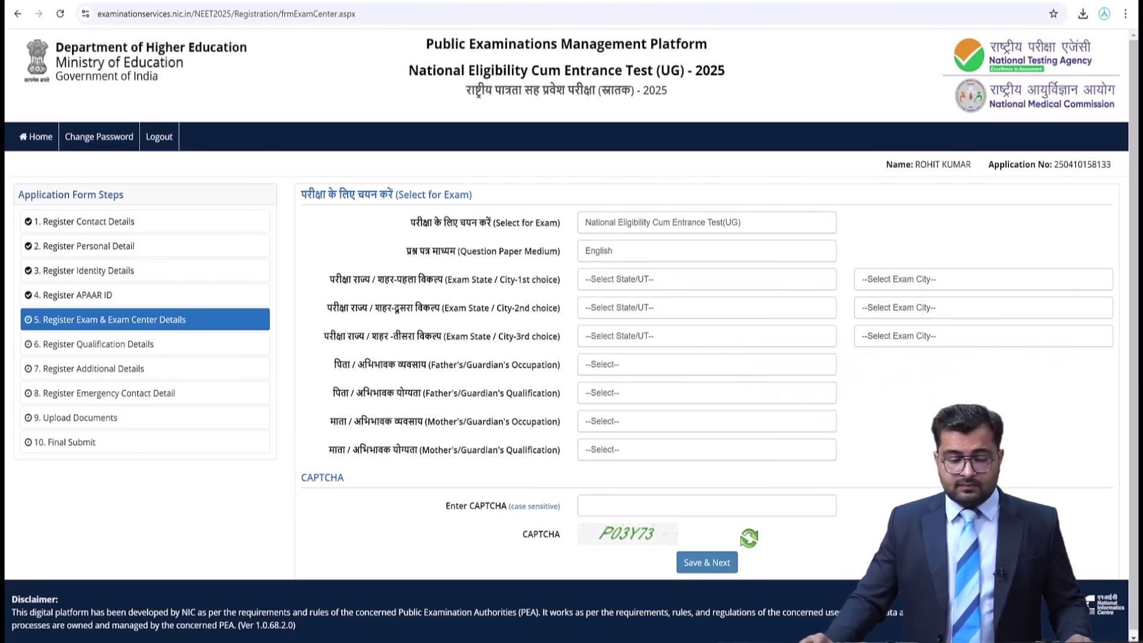
{"action": "key", "text": "Tab"}
{"action": "key", "text": "Down"}
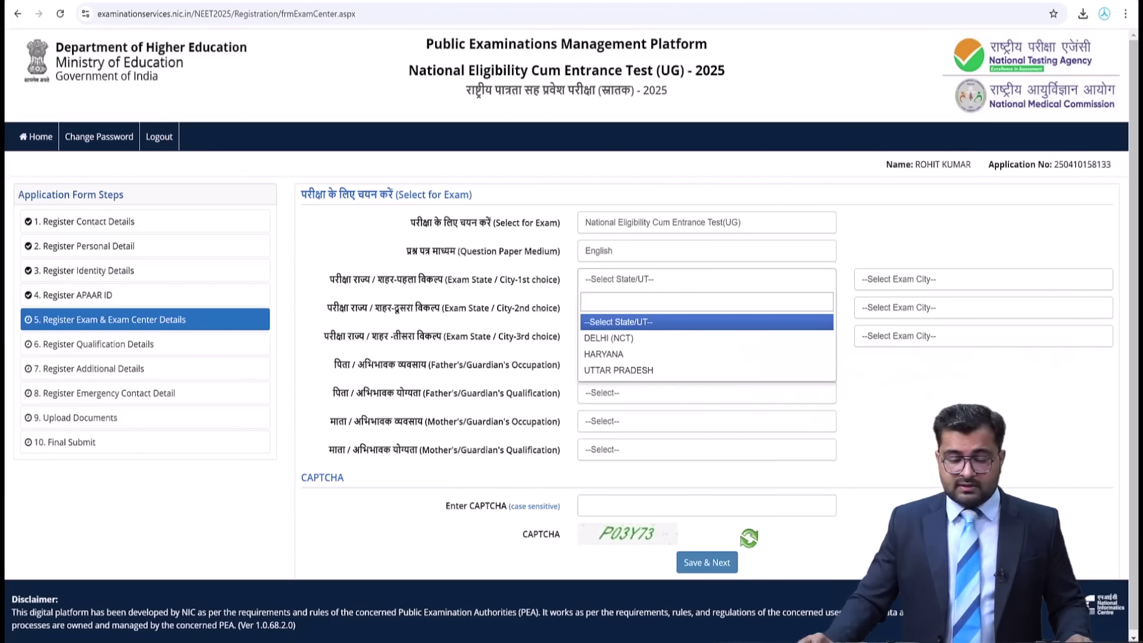
{"action": "key", "text": "Down"}
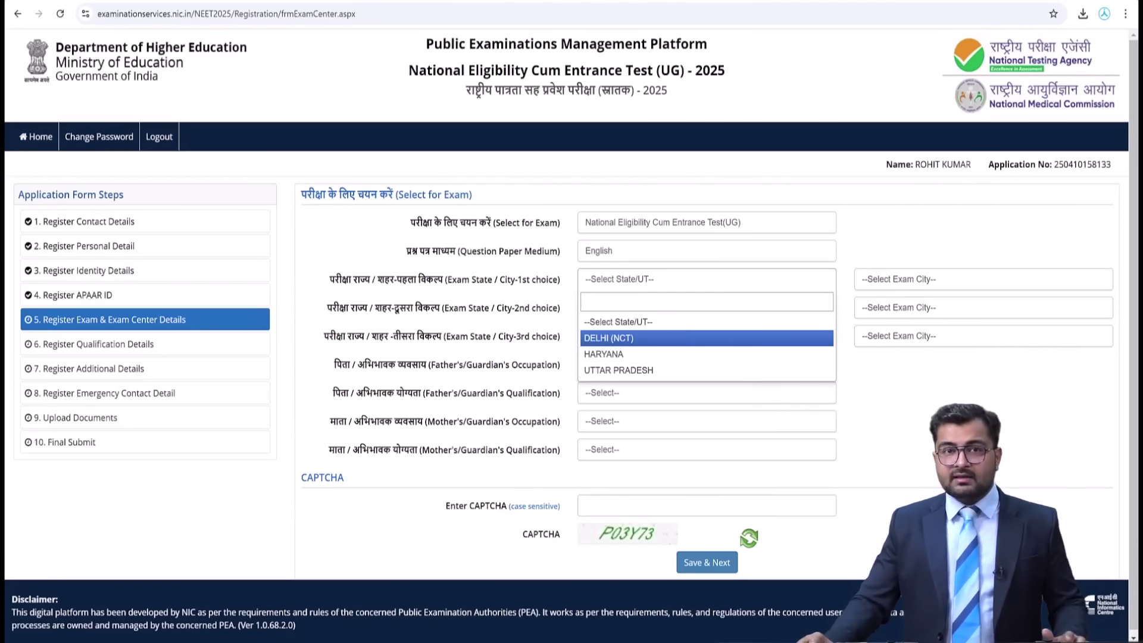
{"action": "key", "text": "Down"}
{"action": "key", "text": "Down"}
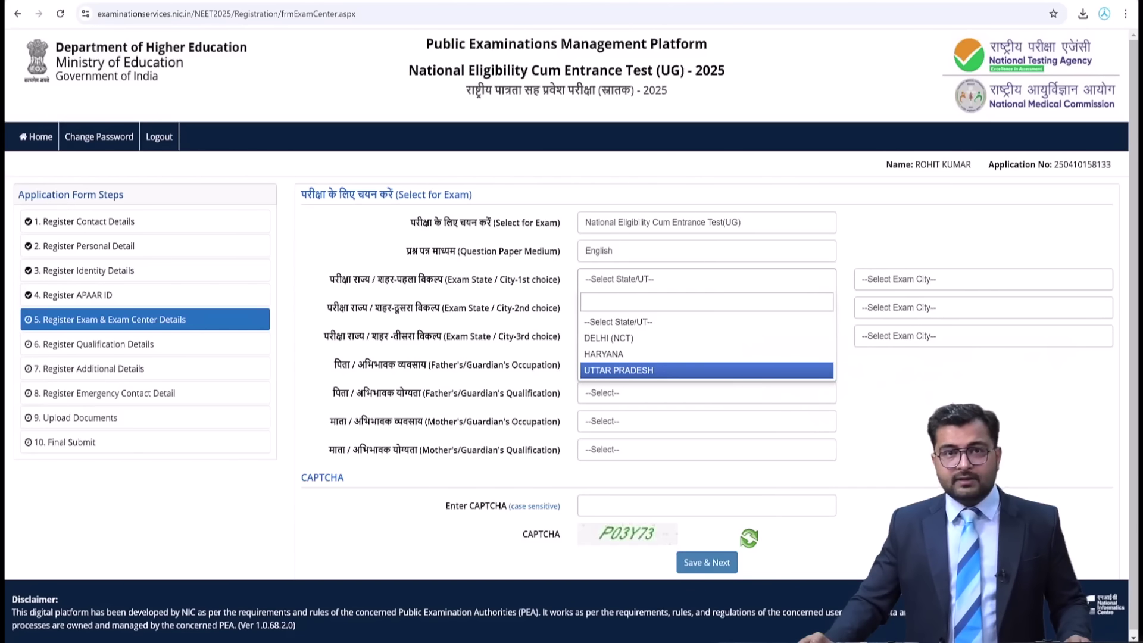
{"action": "key", "text": "Up"}
{"action": "key", "text": "Up"}
{"action": "key", "text": "Down"}
{"action": "key", "text": "Down"}
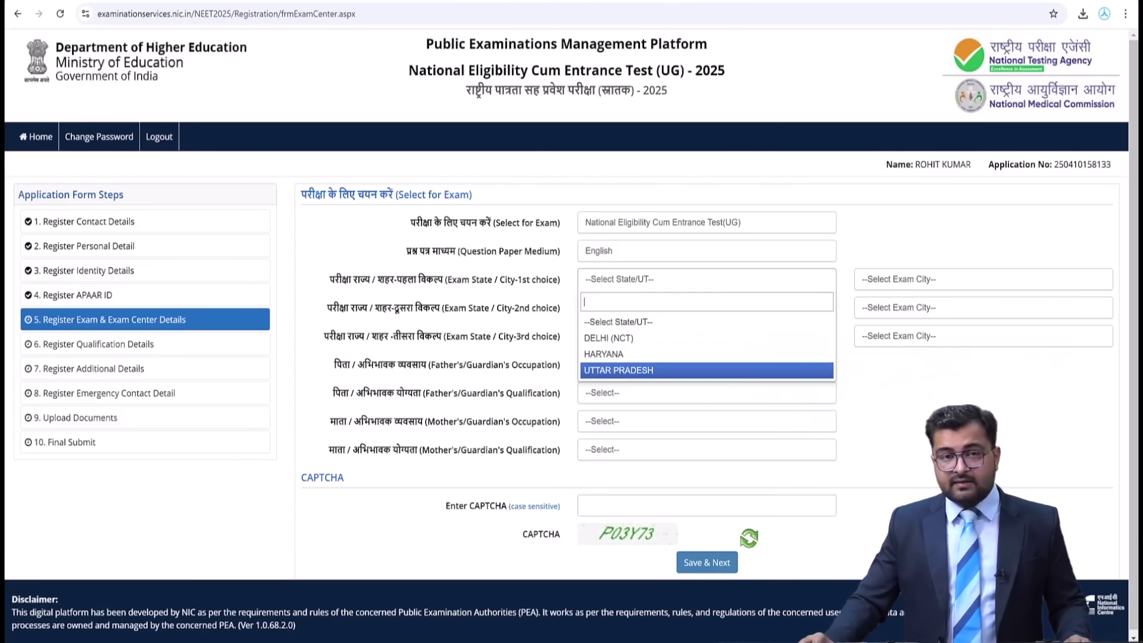
{"action": "key", "text": "Up"}
{"action": "key", "text": "Up"}
{"action": "key", "text": "Down"}
{"action": "key", "text": "Down"}
{"action": "key", "text": "Up"}
{"action": "key", "text": "Up"}
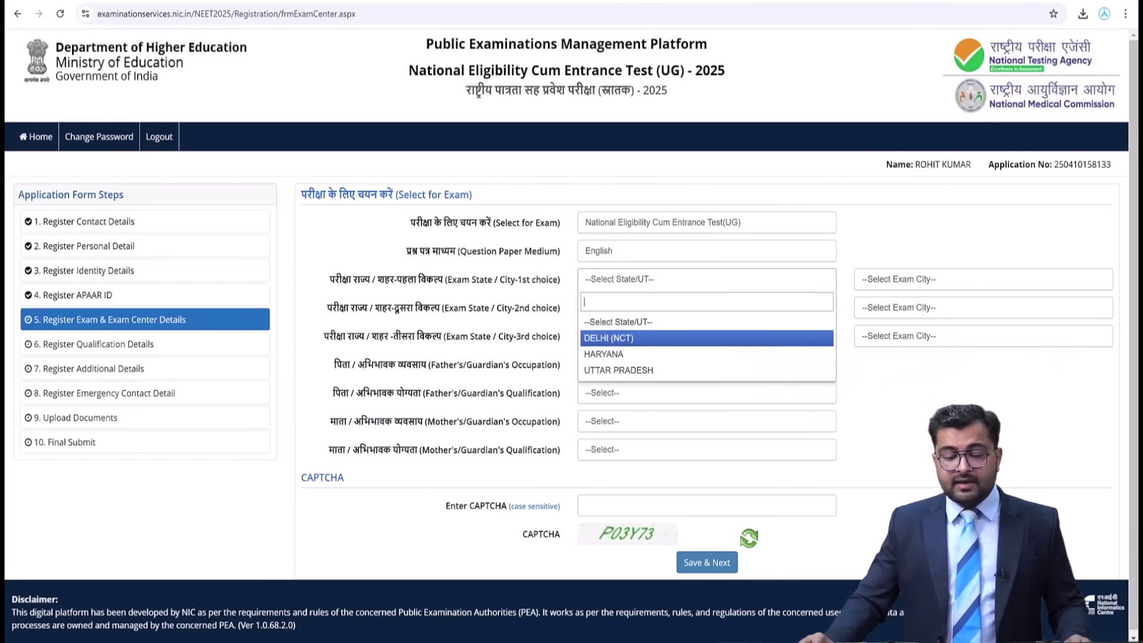
{"action": "key", "text": "Down"}
{"action": "key", "text": "Down"}
{"action": "key", "text": "Up"}
{"action": "key", "text": "Up"}
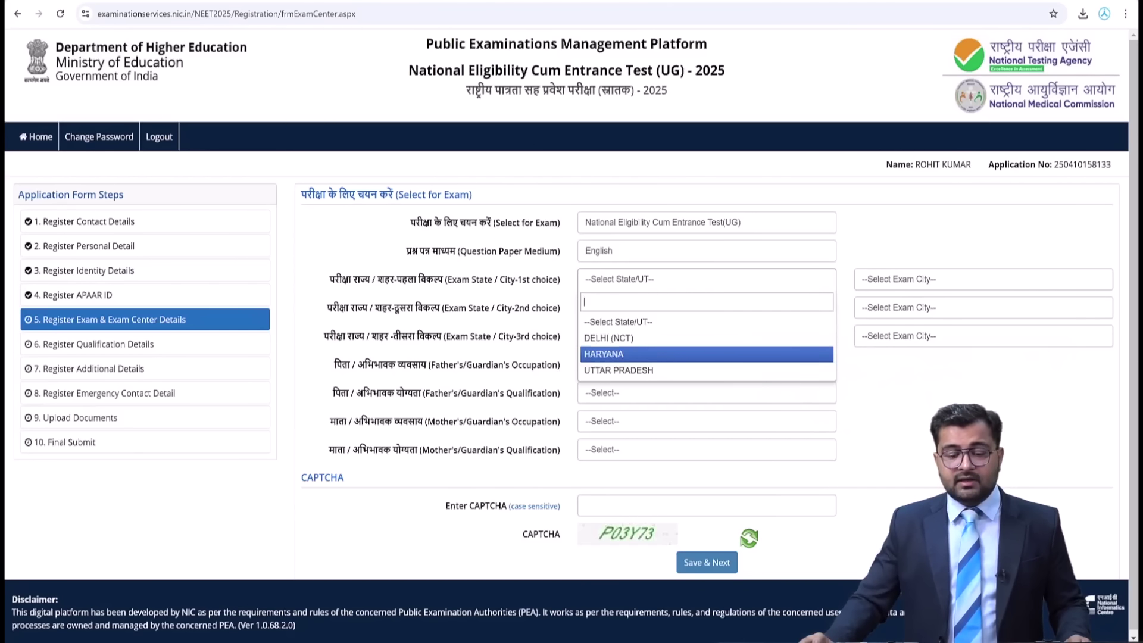
{"action": "key", "text": "Down"}
{"action": "key", "text": "Down"}
{"action": "key", "text": "Up"}
{"action": "key", "text": "Up"}
{"action": "key", "text": "Down"}
{"action": "key", "text": "Down"}
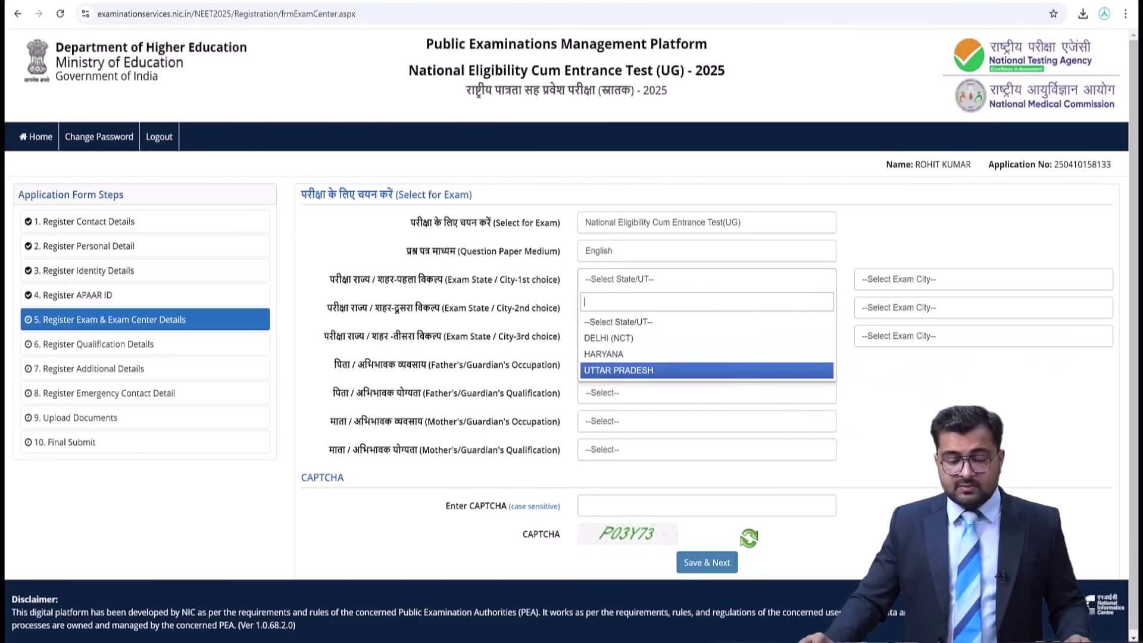
{"action": "key", "text": "Up"}
{"action": "key", "text": "Up"}
{"action": "key", "text": "Down"}
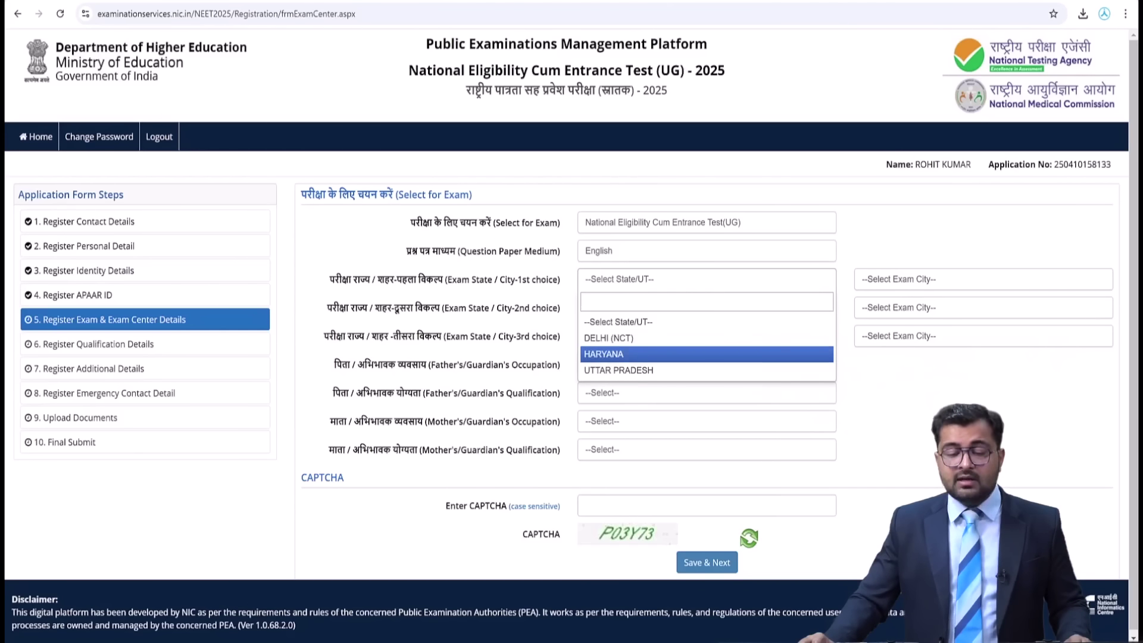
{"action": "key", "text": "Up"}
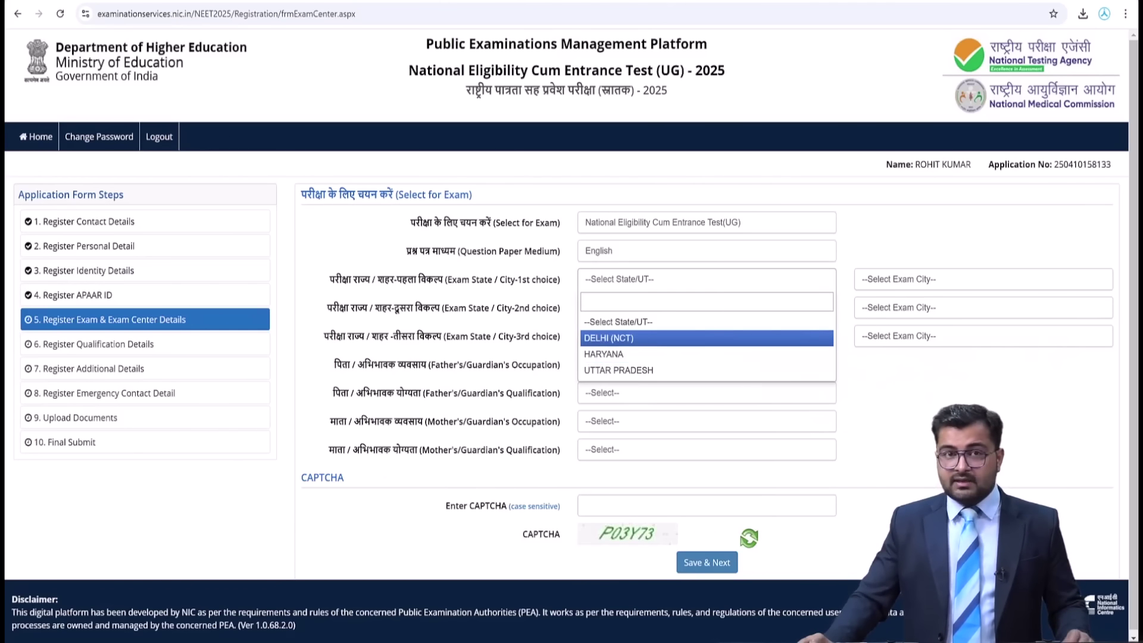
{"action": "key", "text": "Down"}
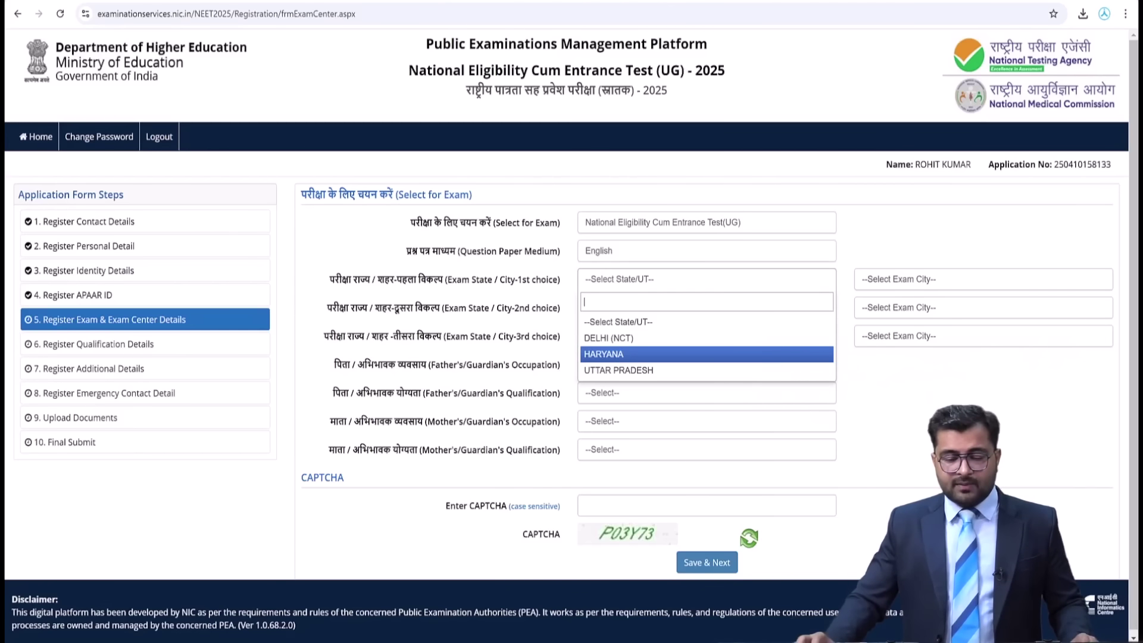
{"action": "key", "text": "Up"}
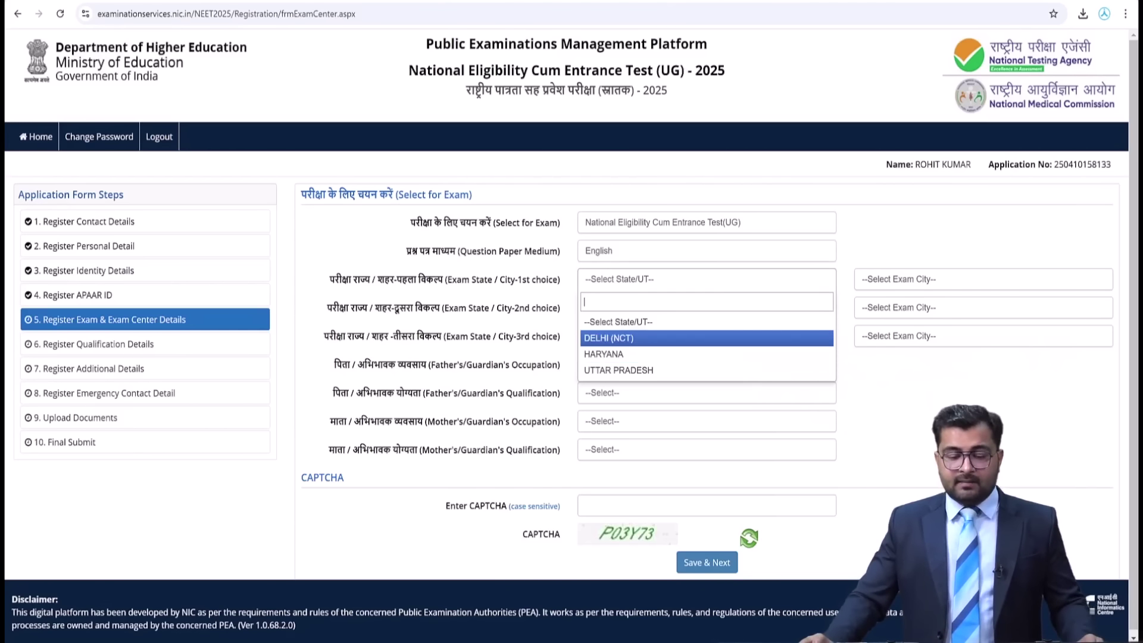
{"action": "key", "text": "Down"}
{"action": "key", "text": "Down"}
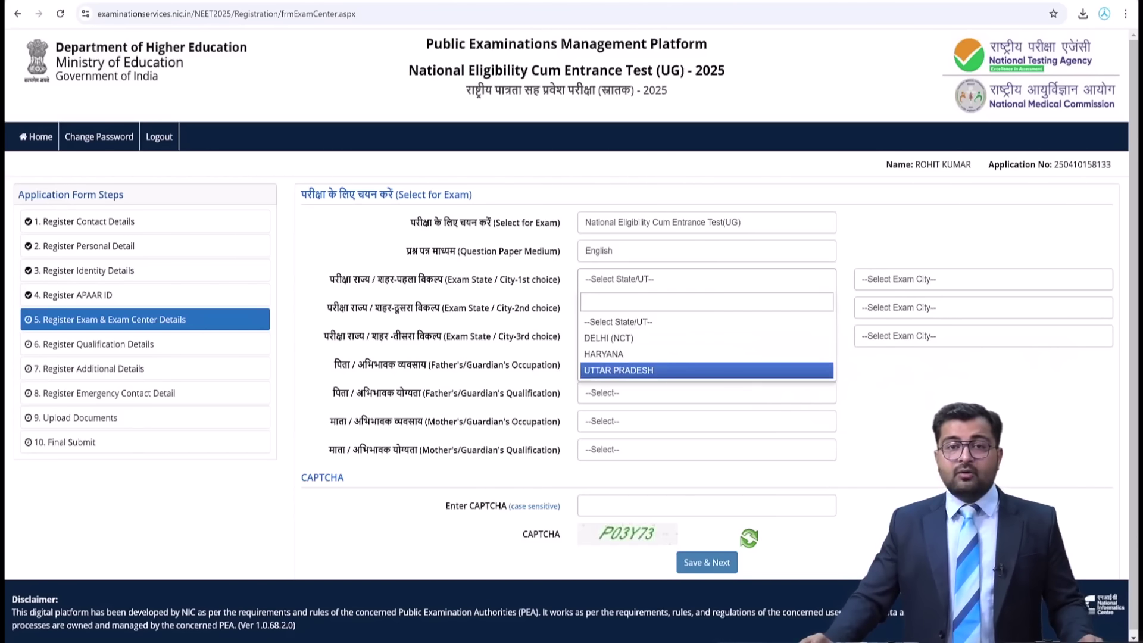
{"action": "key", "text": "Up"}
{"action": "key", "text": "Down"}
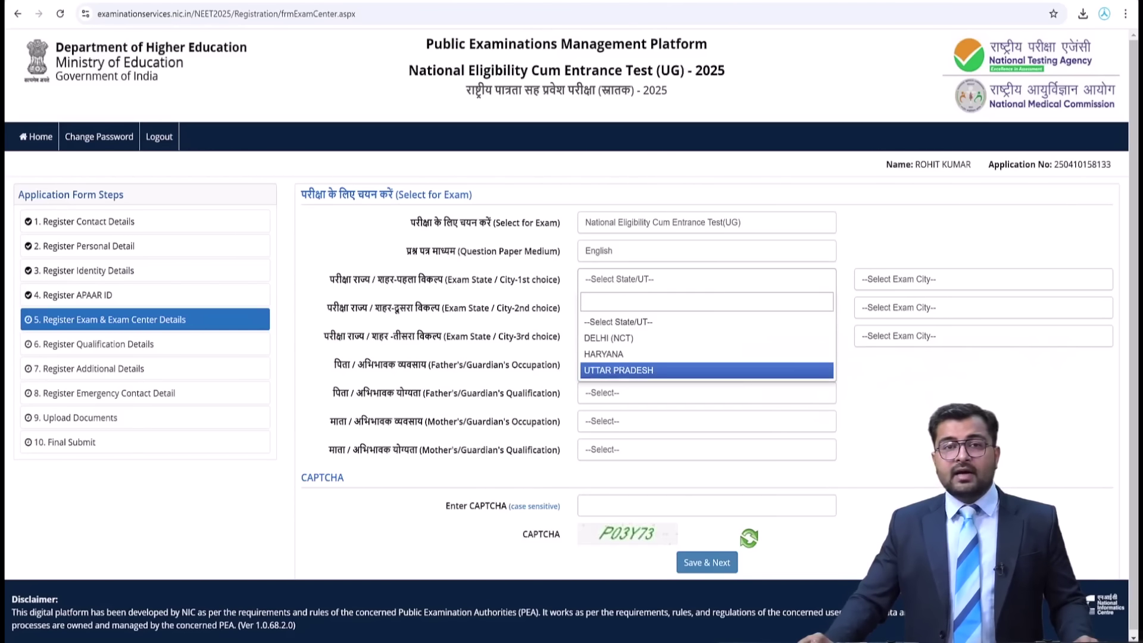
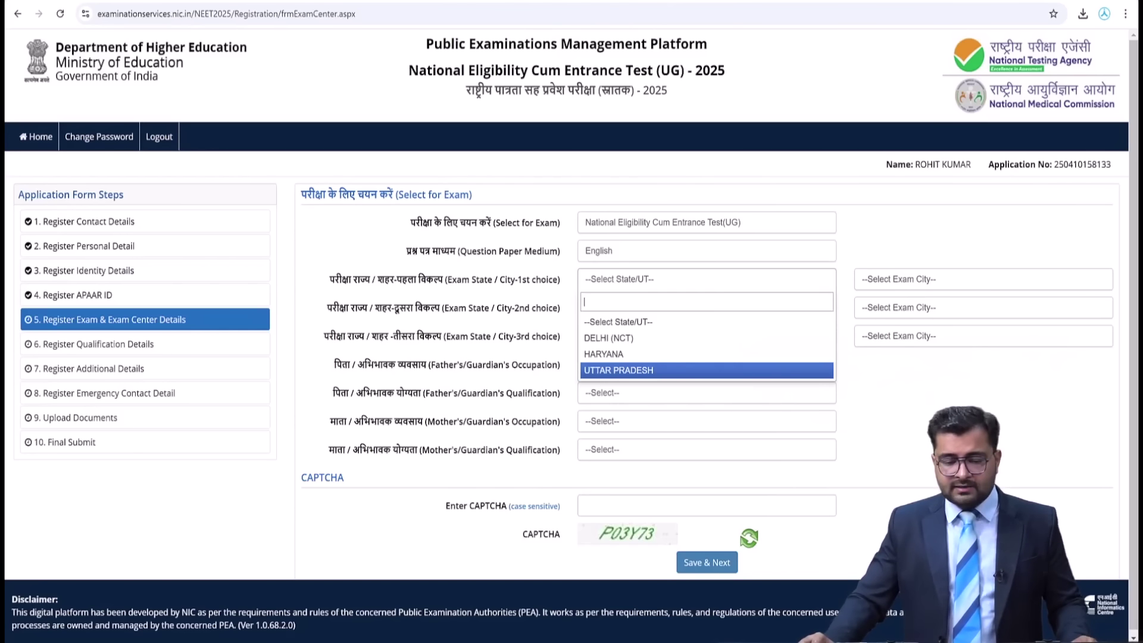
Step: Set the first exam-city choice to HARYANA – Gurugram
{"action": "key", "text": "Up"}
{"action": "key", "text": "Up"}
{"action": "key", "text": "Return"}
{"action": "key", "text": "alt+Down"}
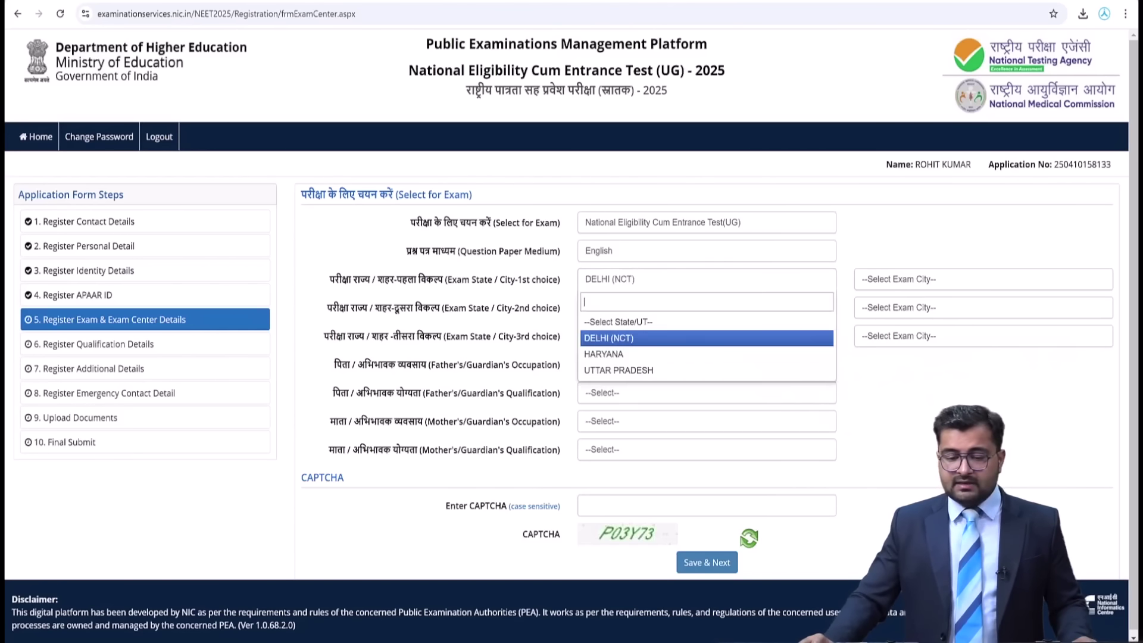
{"action": "key", "text": "Down"}
{"action": "key", "text": "Return"}
{"action": "key", "text": "Tab"}
{"action": "key", "text": "alt+Down"}
{"action": "key", "text": "Down"}
{"action": "key", "text": "Down"}
{"action": "key", "text": "Down"}
{"action": "key", "text": "Down"}
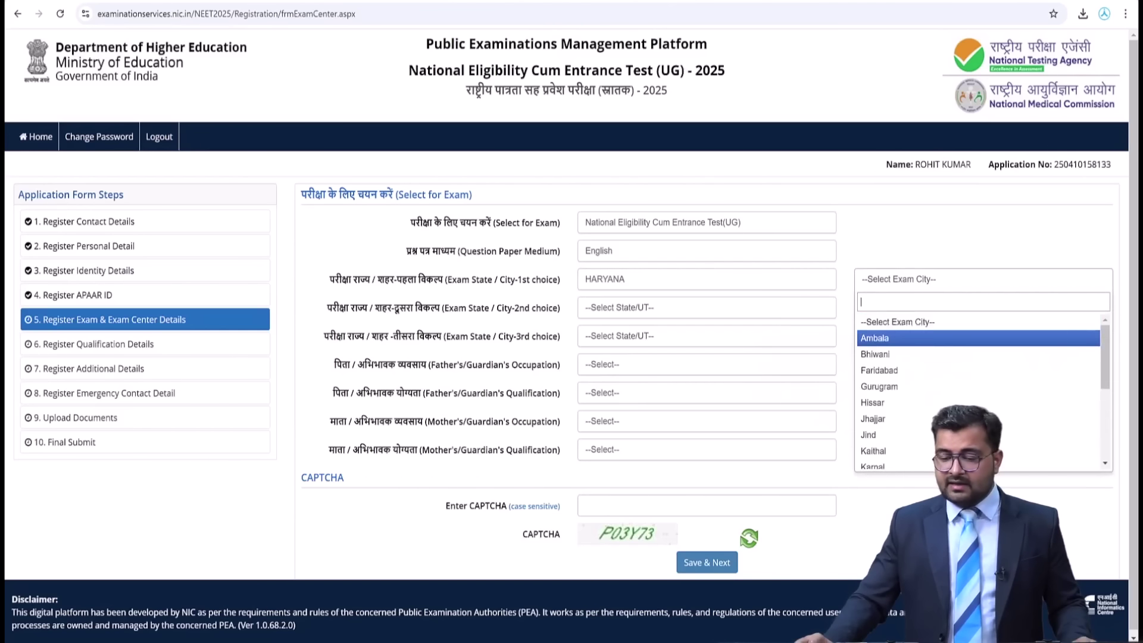
{"action": "key", "text": "Return"}
Step: Set the second exam-city choice to HARYANA – Bhiwani
{"action": "key", "text": "Tab"}
{"action": "key", "text": "alt+Down"}
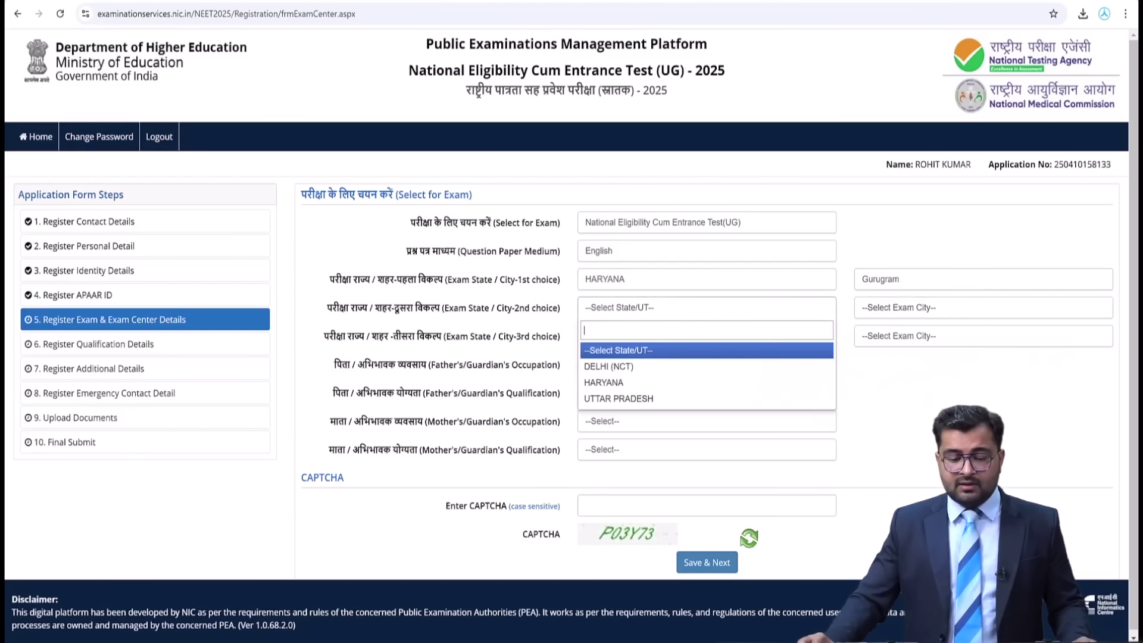
{"action": "key", "text": "Down"}
{"action": "key", "text": "Down"}
{"action": "key", "text": "Return"}
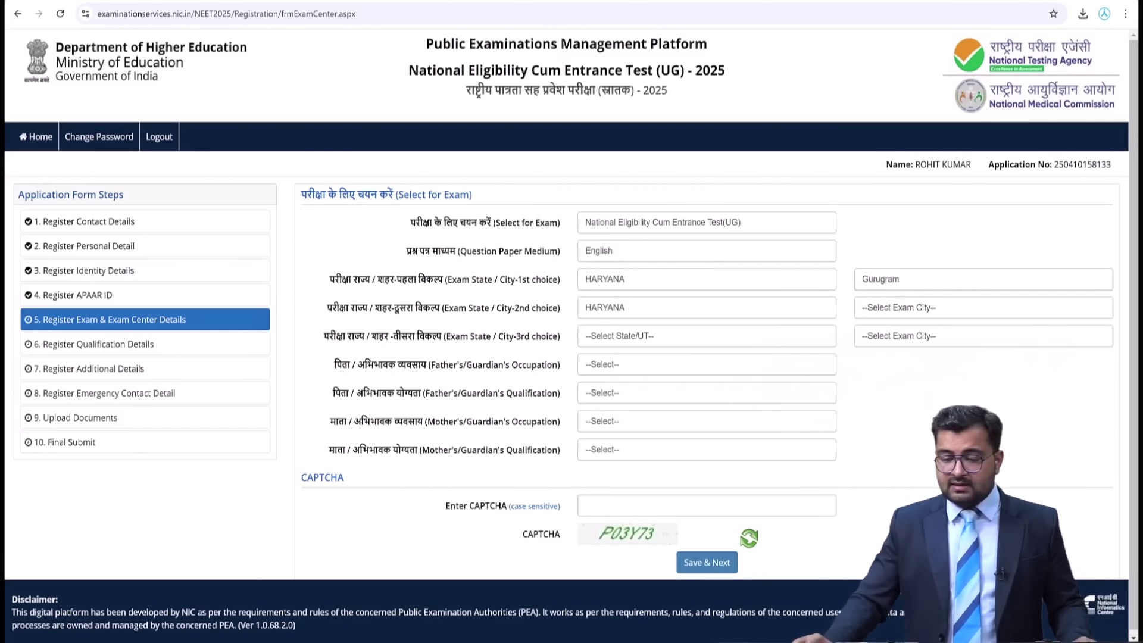
{"action": "key", "text": "Tab"}
{"action": "key", "text": "alt+Down"}
Step: Set the third exam-city choice to UTTAR PRADESH – Noida/Greater Noida
{"action": "key", "text": "Down"}
{"action": "key", "text": "Down"}
{"action": "key", "text": "Return"}
{"action": "key", "text": "Tab"}
{"action": "key", "text": "alt+Down"}
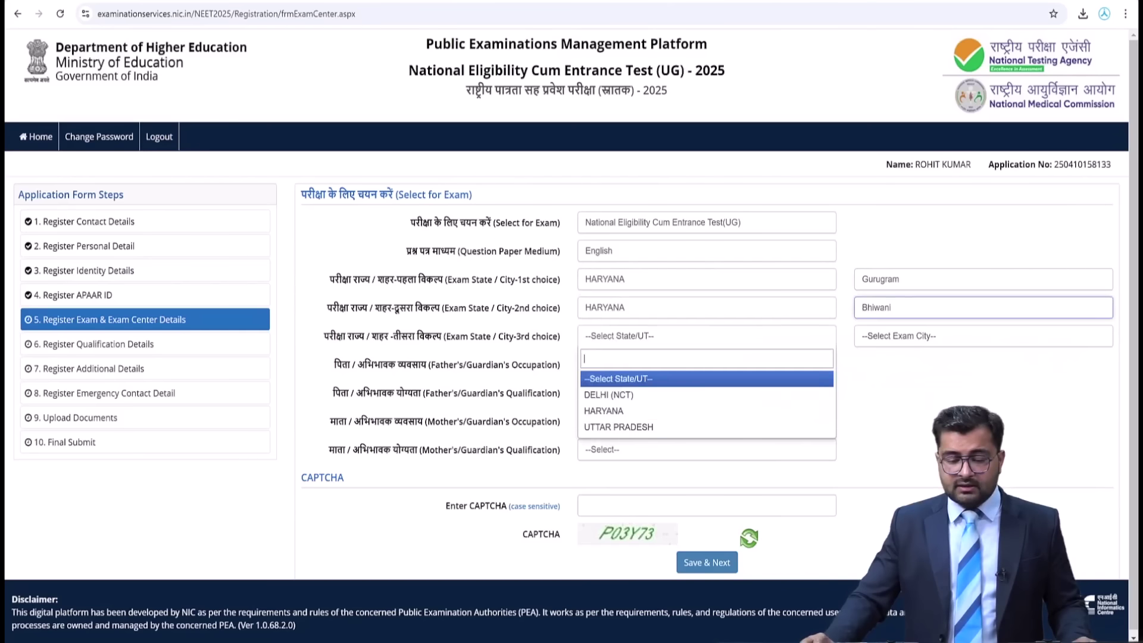
{"action": "key", "text": "Down"}
{"action": "key", "text": "Down"}
{"action": "key", "text": "Down"}
{"action": "key", "text": "Return"}
{"action": "key", "text": "Tab"}
{"action": "key", "text": "alt+Down"}
{"action": "key", "text": "Down"}
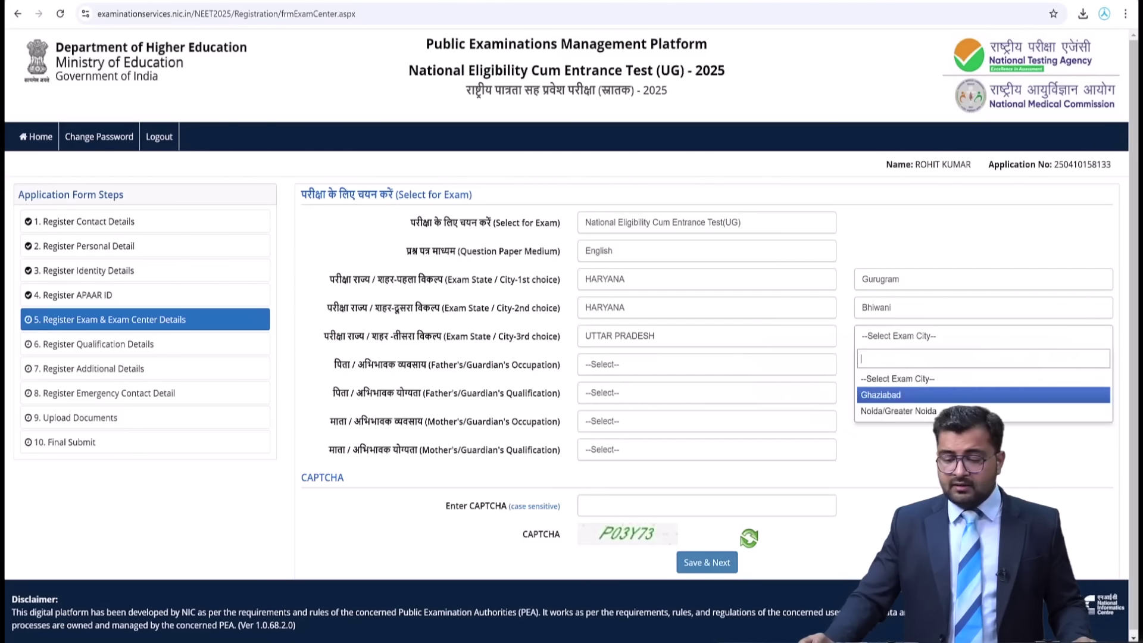
{"action": "key", "text": "Down"}
{"action": "key", "text": "Return"}
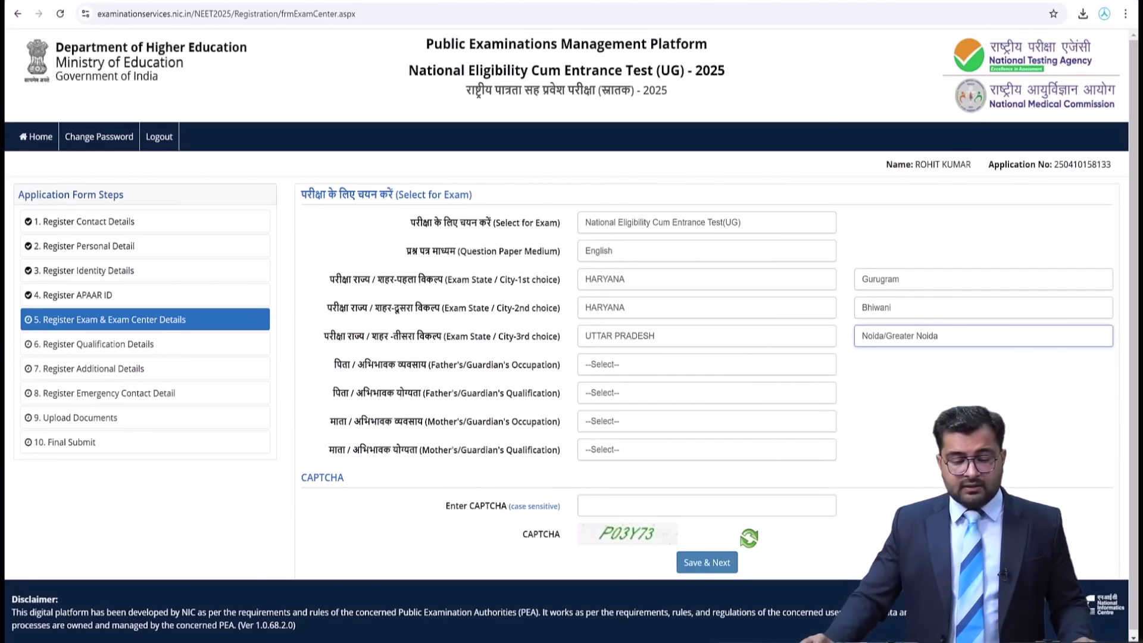
Step: Set father's occupation to PUBLIC SECTOR SERVICE and qualification to MATRICULATE
{"action": "key", "text": "Tab"}
{"action": "key", "text": "alt+Down"}
{"action": "key", "text": "Down"}
{"action": "key", "text": "Down"}
{"action": "key", "text": "Down"}
{"action": "key", "text": "Down"}
{"action": "key", "text": "Down"}
{"action": "key", "text": "Down"}
{"action": "key", "text": "Down"}
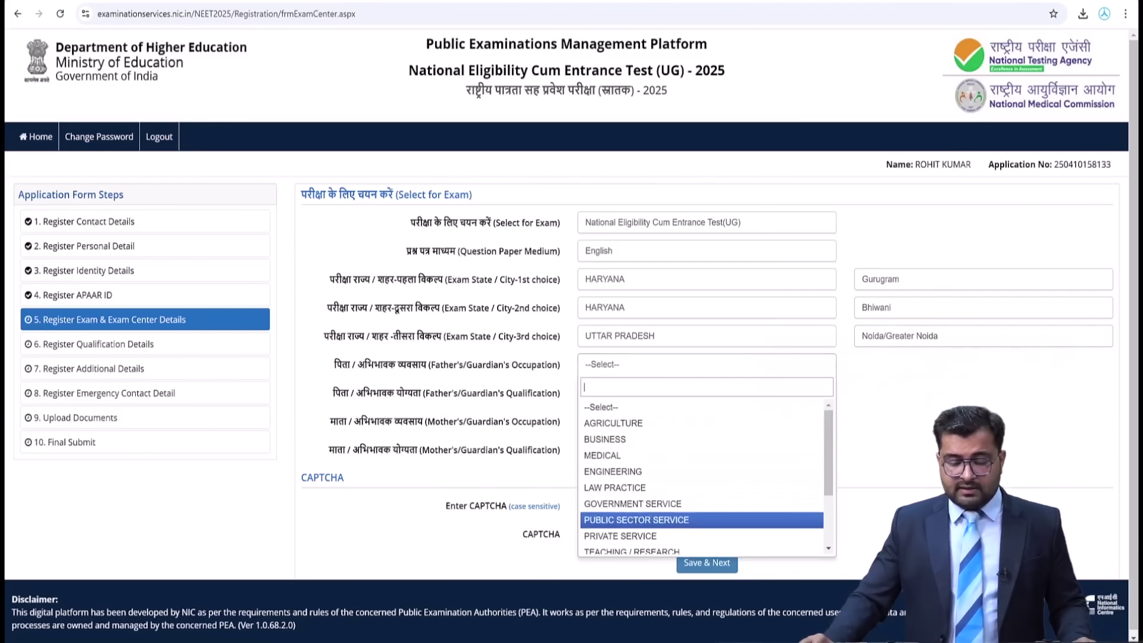
{"action": "key", "text": "Return"}
{"action": "key", "text": "Tab"}
{"action": "key", "text": "alt+Down"}
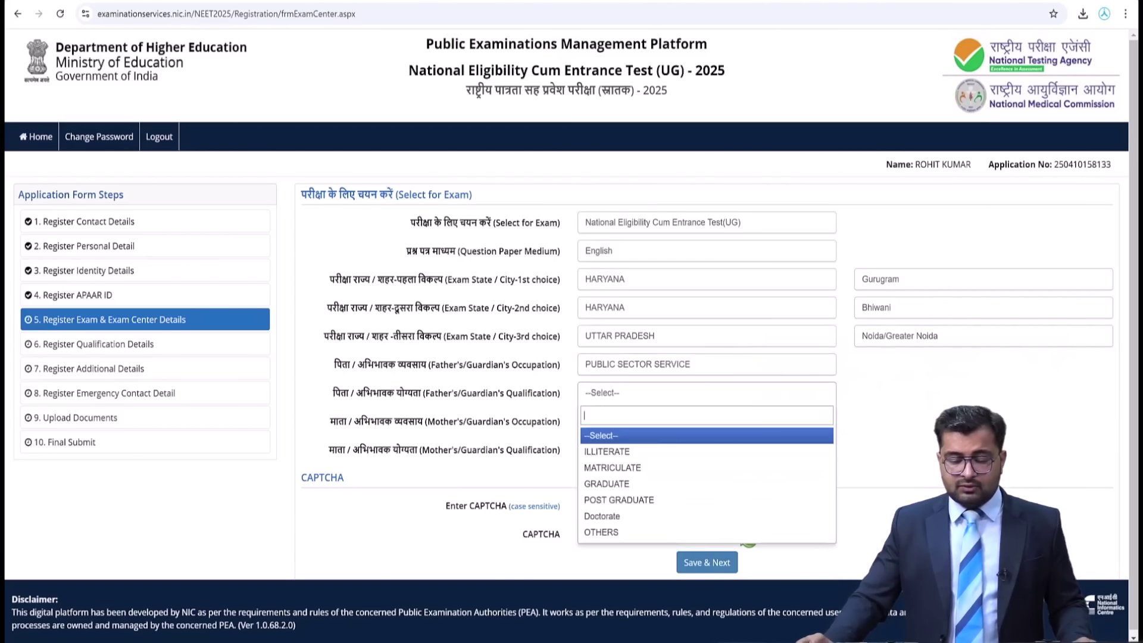
{"action": "key", "text": "Down"}
Step: Set mother's occupation to PUBLIC SECTOR SERVICE and qualification to GRADUATE
{"action": "key", "text": "Down"}
{"action": "key", "text": "Return"}
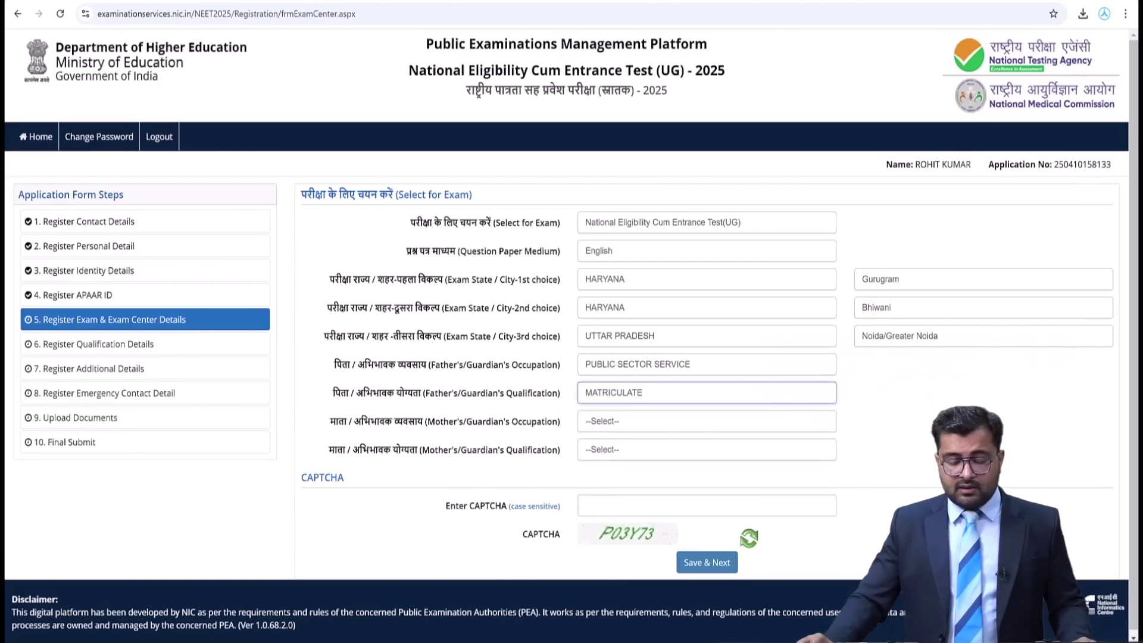
{"action": "key", "text": "Tab"}
{"action": "key", "text": "alt+Down"}
{"action": "key", "text": "Down"}
{"action": "key", "text": "Down"}
{"action": "key", "text": "Down"}
{"action": "key", "text": "Down"}
{"action": "key", "text": "Down"}
{"action": "key", "text": "Down"}
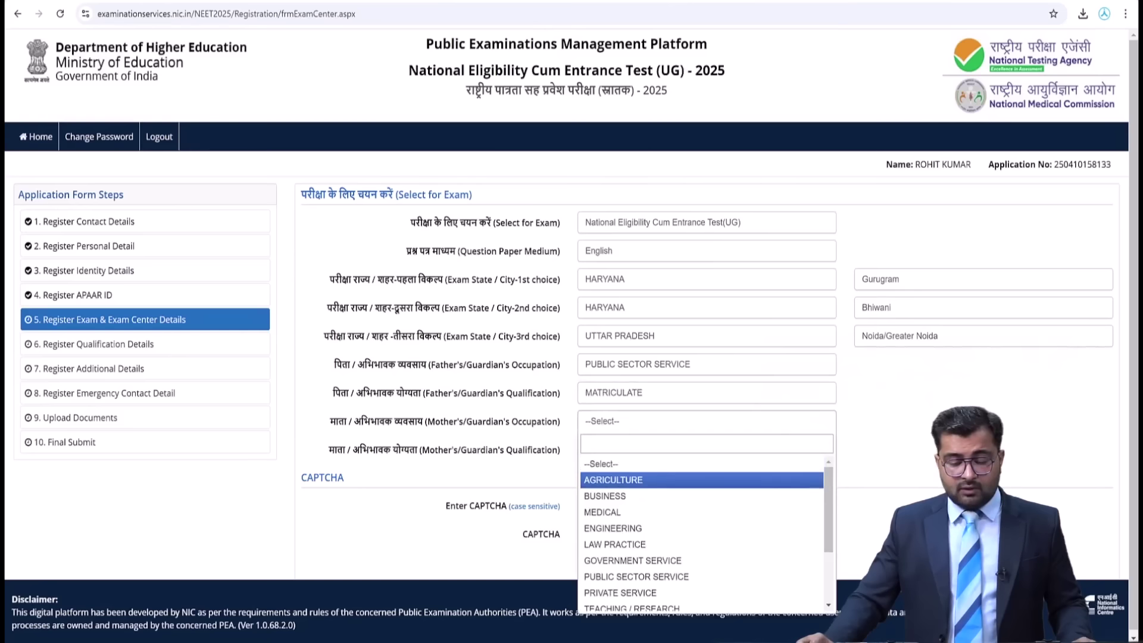
{"action": "key", "text": "Down"}
{"action": "key", "text": "Return"}
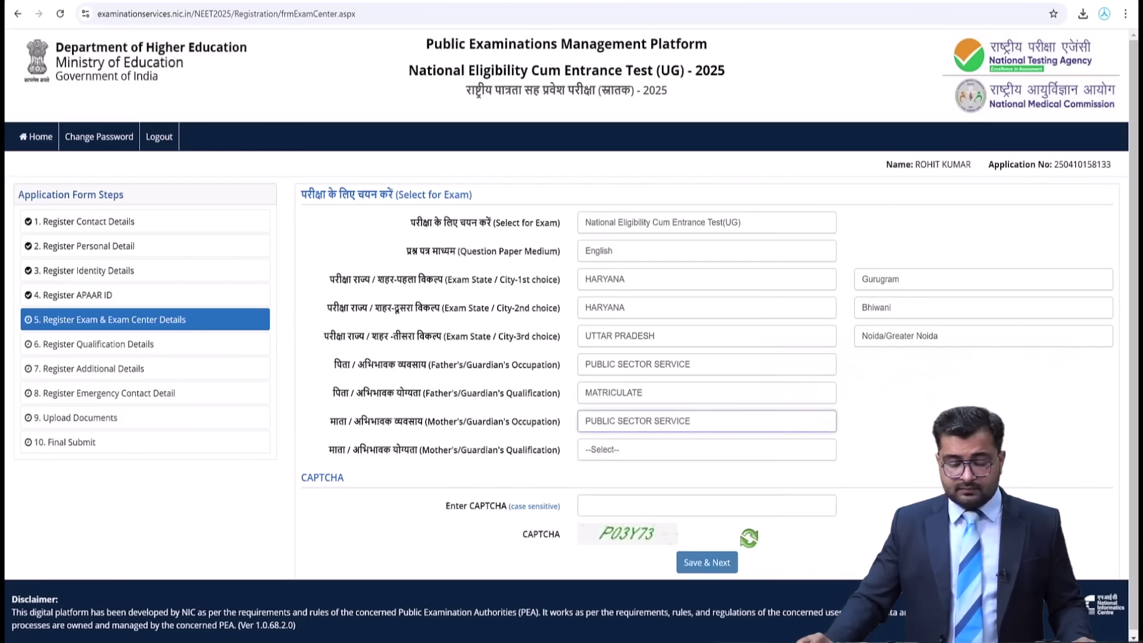
{"action": "key", "text": "Tab"}
{"action": "key", "text": "alt+Down"}
{"action": "key", "text": "Down"}
{"action": "key", "text": "Down"}
{"action": "key", "text": "Down"}
{"action": "key", "text": "Down"}
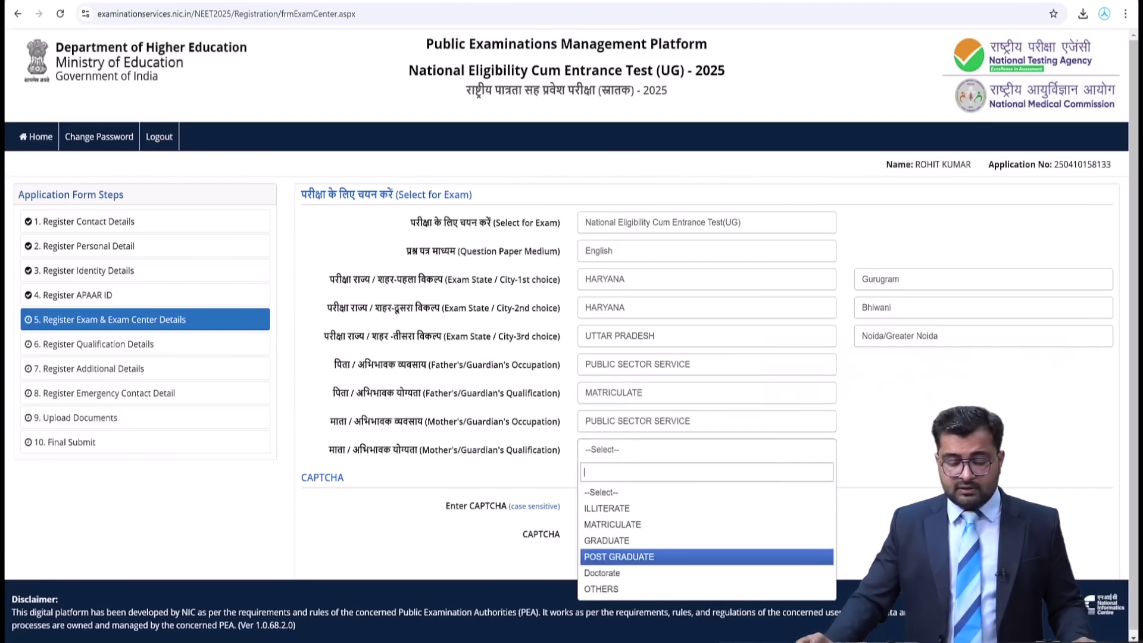
{"action": "key", "text": "Down"}
{"action": "key", "text": "Up"}
{"action": "key", "text": "Up"}
{"action": "key", "text": "Return"}
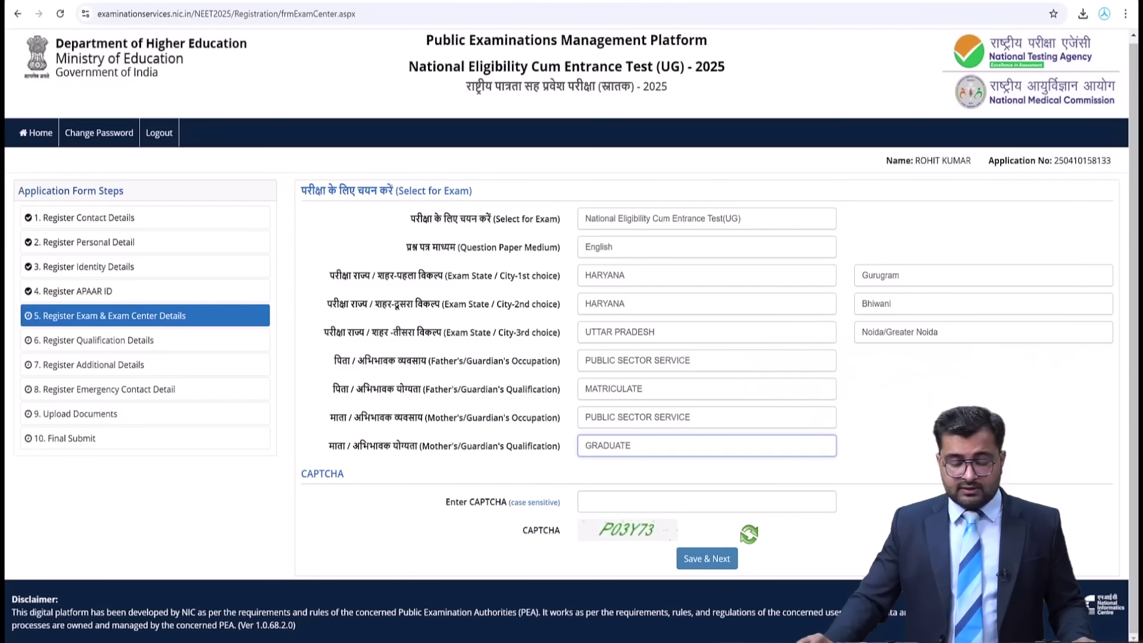
Step: Enter CAPTCHA P03Y73, then Save & Next and confirm with Yes
{"action": "key", "text": "Tab"}
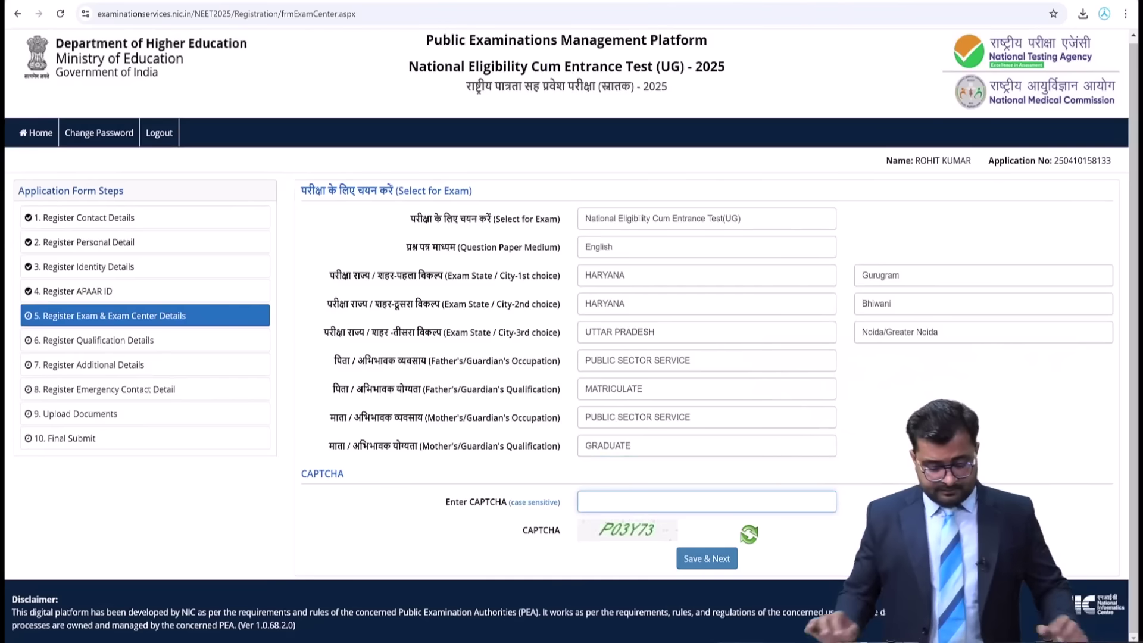
{"action": "type", "text": "P0"}
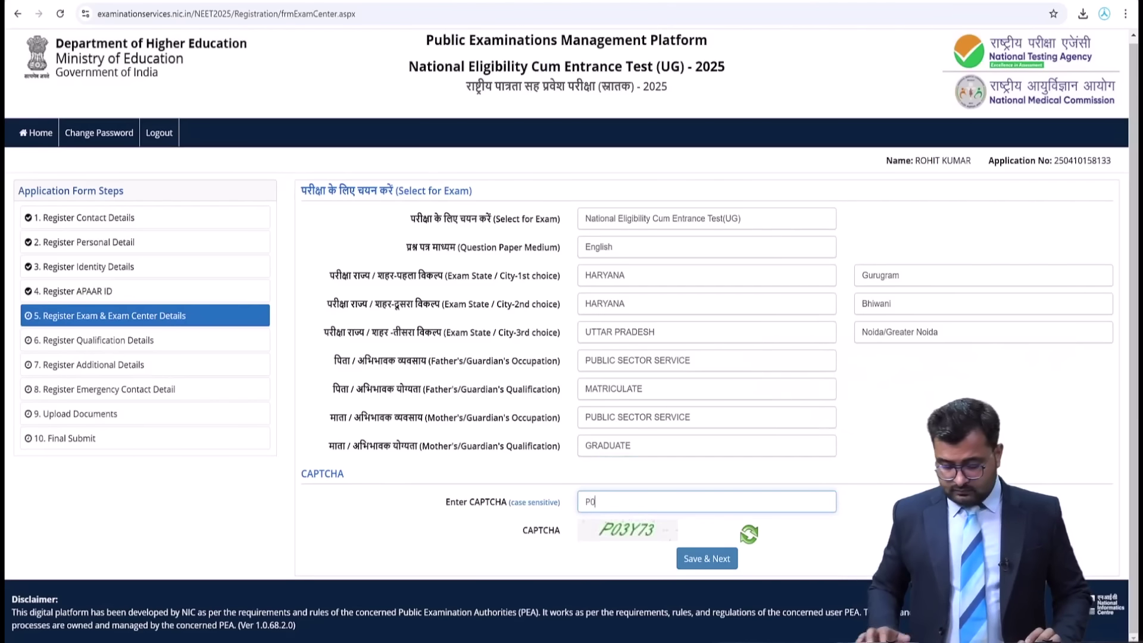
{"action": "type", "text": "3Y7"}
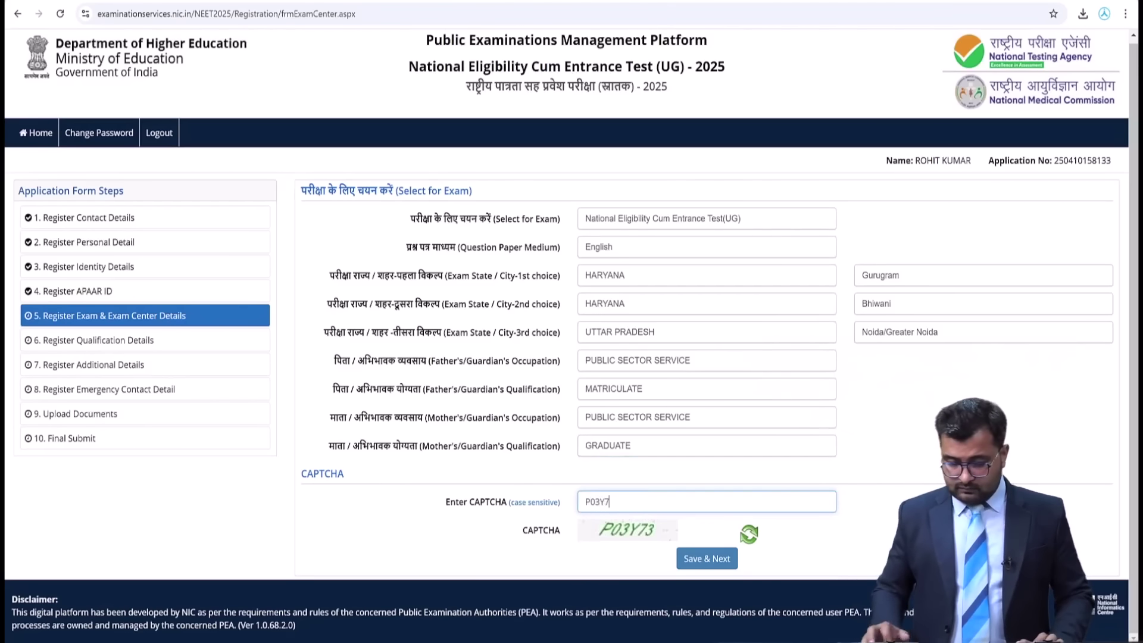
{"action": "type", "text": "3"}
{"action": "key", "text": "Tab"}
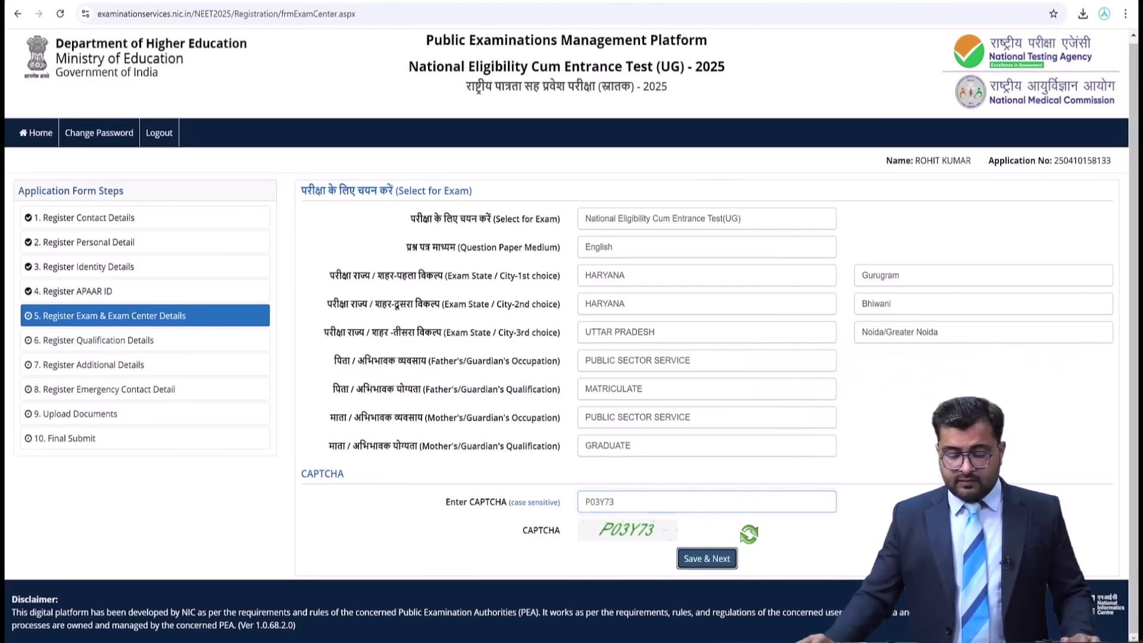
{"action": "key", "text": "Return"}
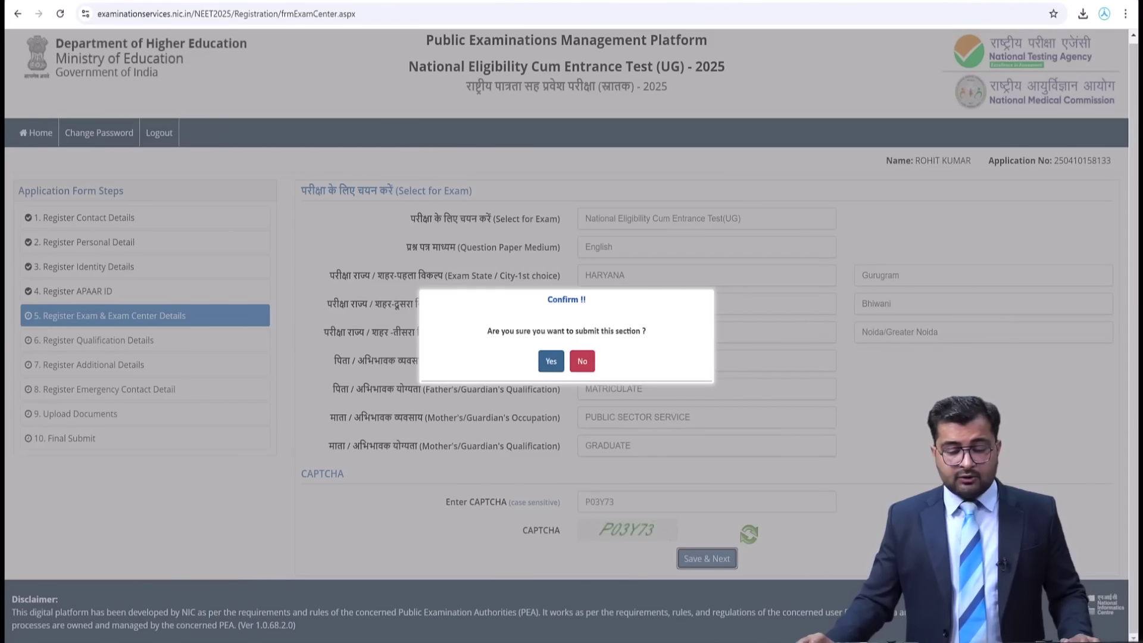
{"action": "key", "text": "Return"}
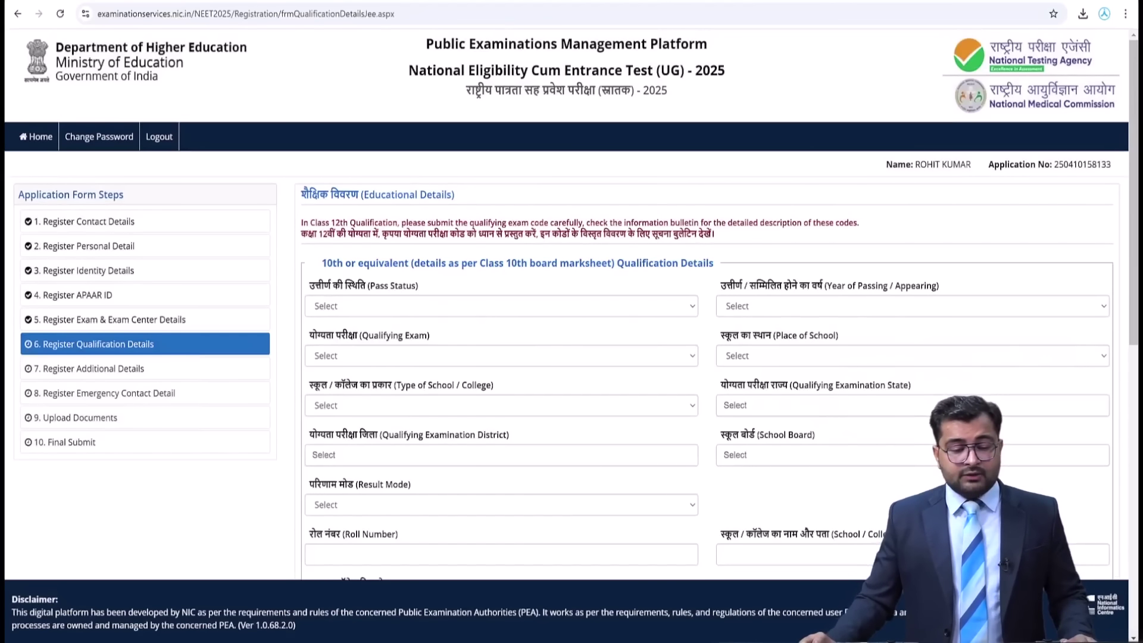
Step: Mark 10th class as Passed in 2023 with qualifying exam 10th or Equivalent
{"action": "left_click_drag", "start_coordinate": [364, 195], "coordinate": [452, 194]}
{"action": "left_click", "coordinate": [501, 306]}
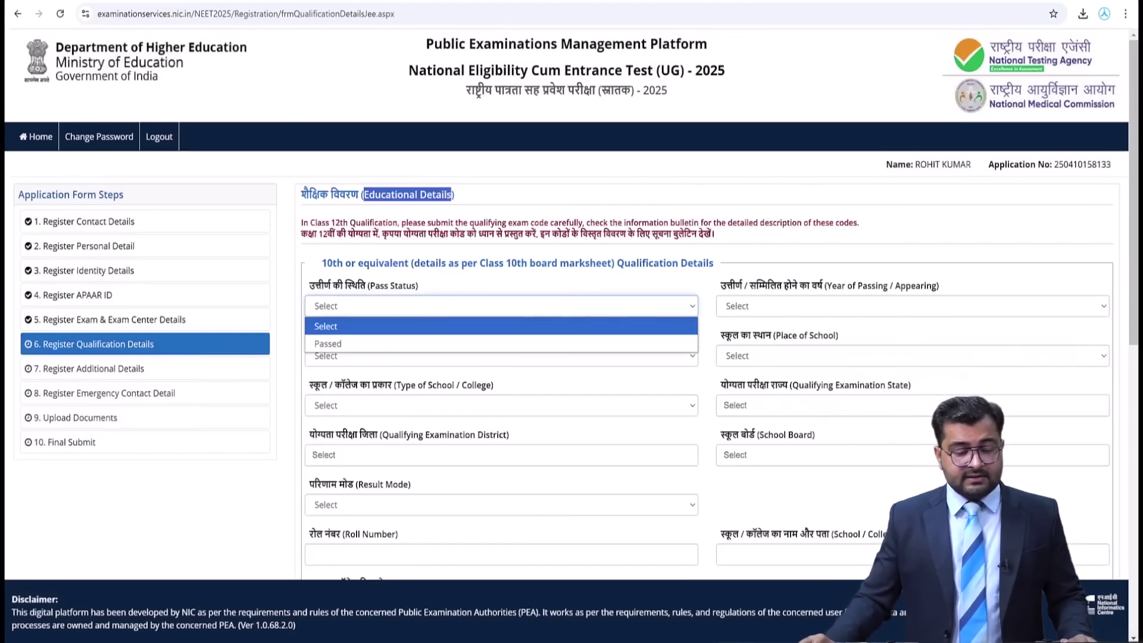
{"action": "left_click", "coordinate": [501, 343]}
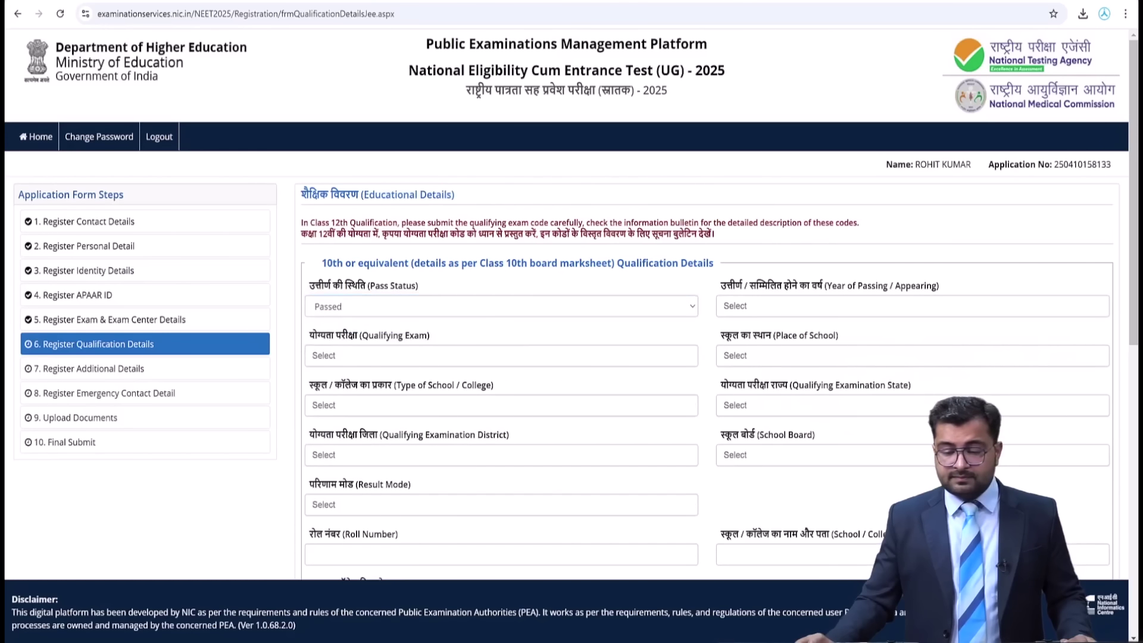
{"action": "left_click", "coordinate": [912, 306]}
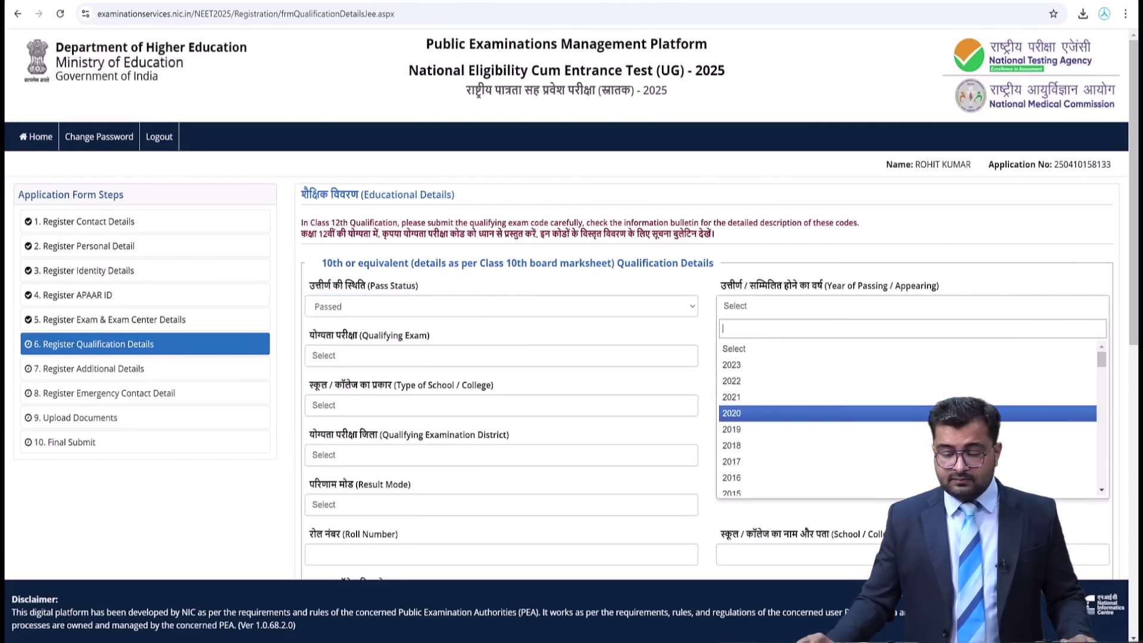
{"action": "scroll", "coordinate": [908, 393], "scroll_direction": "down", "scroll_amount": 4}
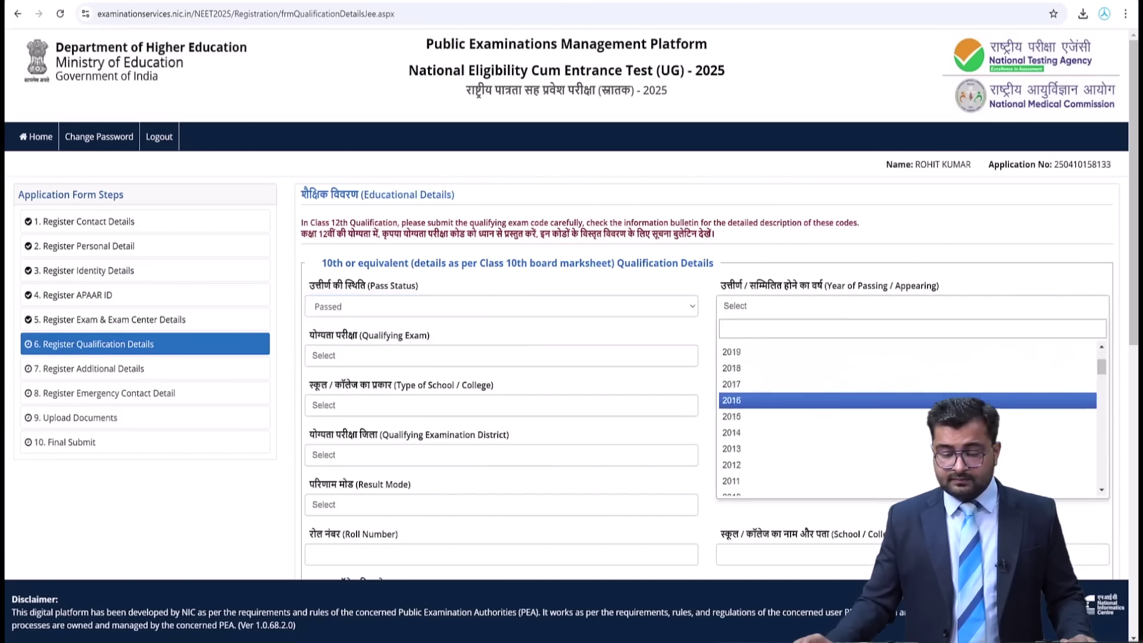
{"action": "scroll", "coordinate": [908, 391], "scroll_direction": "up", "scroll_amount": 5}
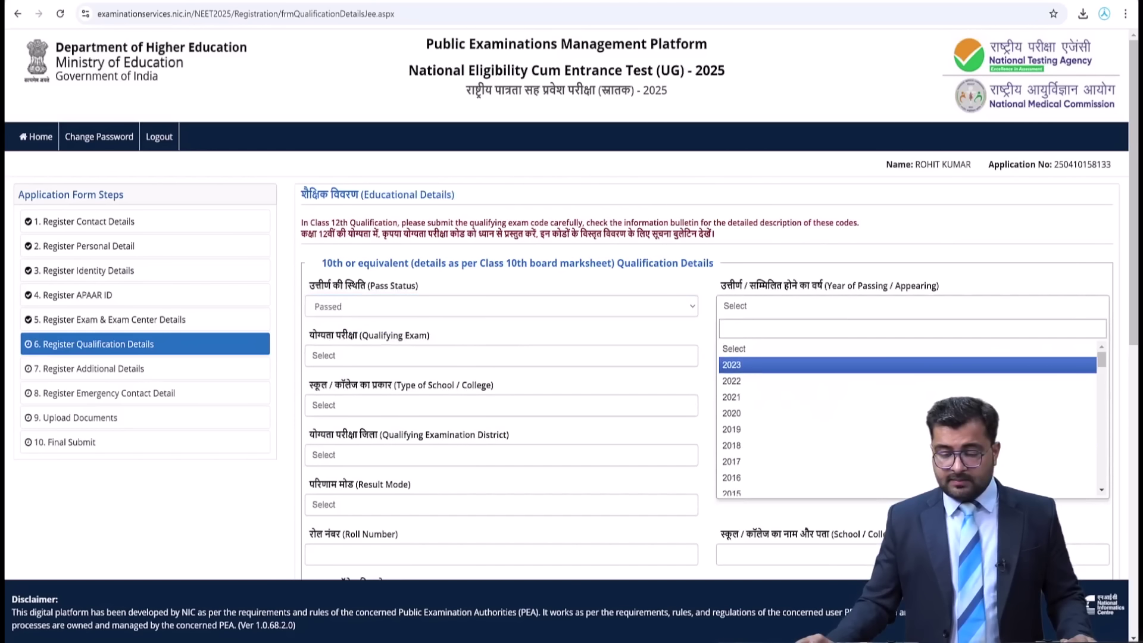
{"action": "left_click", "coordinate": [908, 365]}
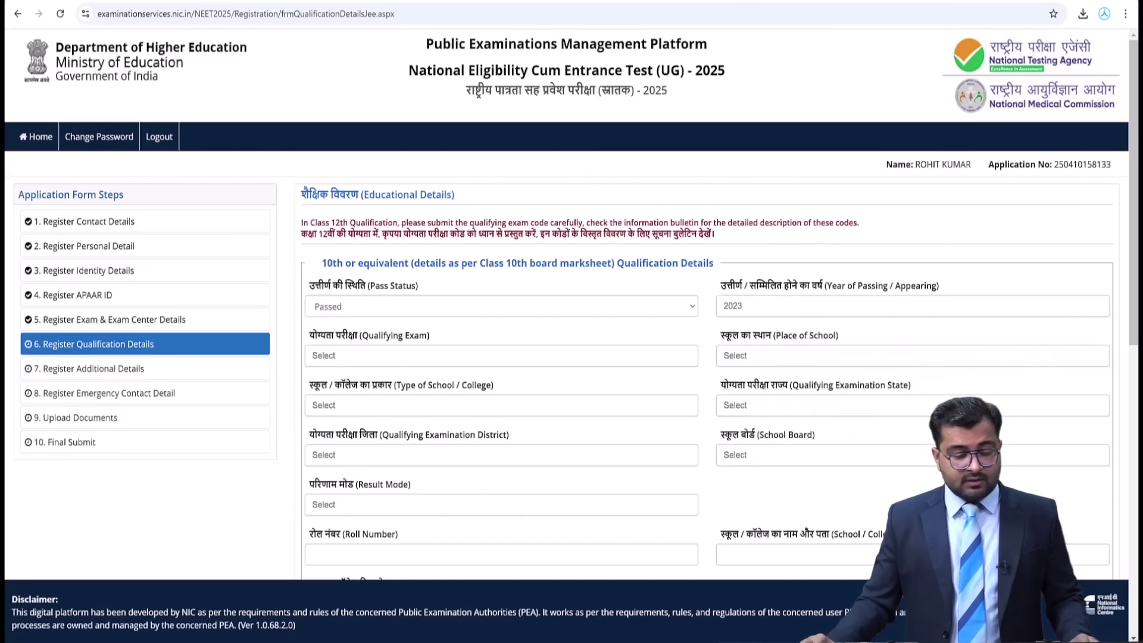
{"action": "left_click", "coordinate": [501, 355]}
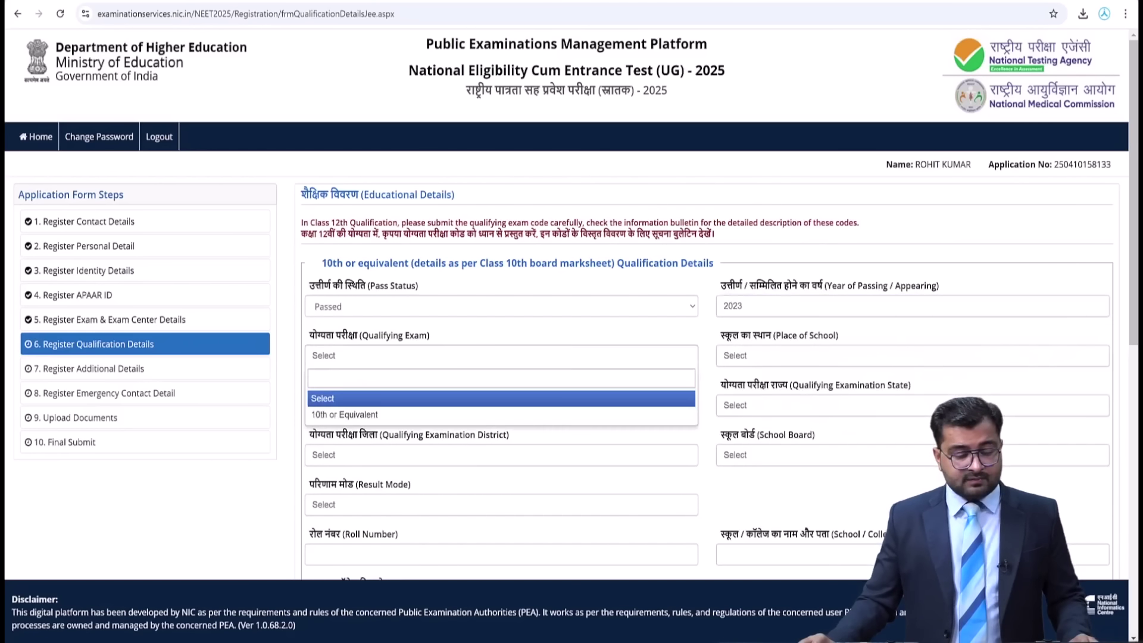
{"action": "left_click", "coordinate": [344, 415]}
Step: Set school place Urban, type Private Unaided, and qualifying state HARYANA
{"action": "left_click", "coordinate": [912, 355]}
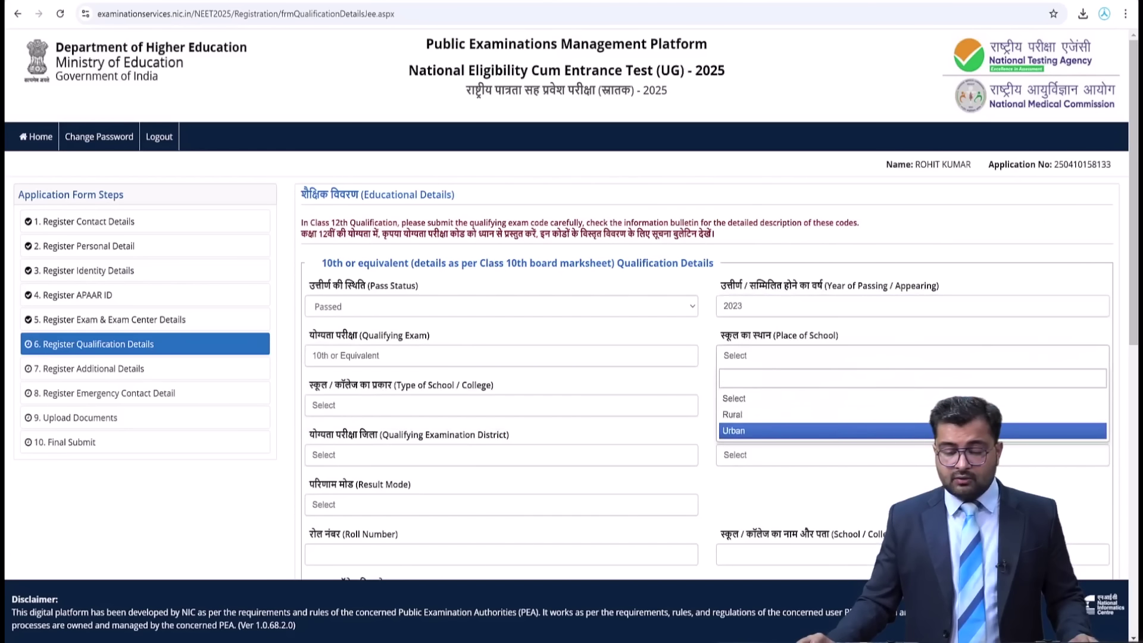
{"action": "key", "text": "Return"}
{"action": "left_click", "coordinate": [502, 406]}
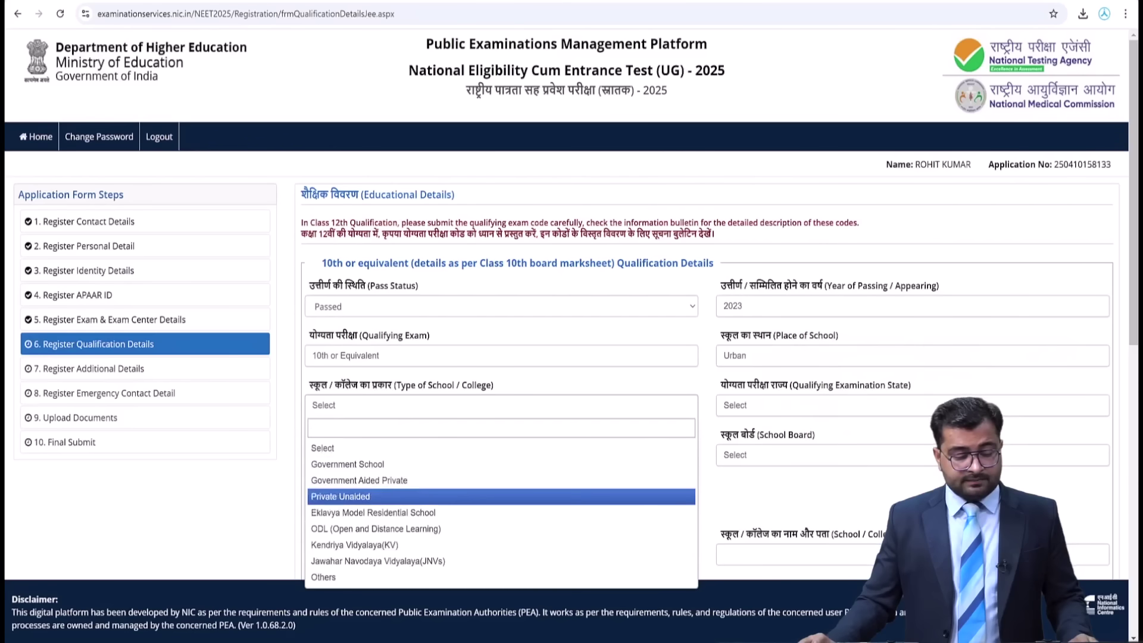
{"action": "key", "text": "Return"}
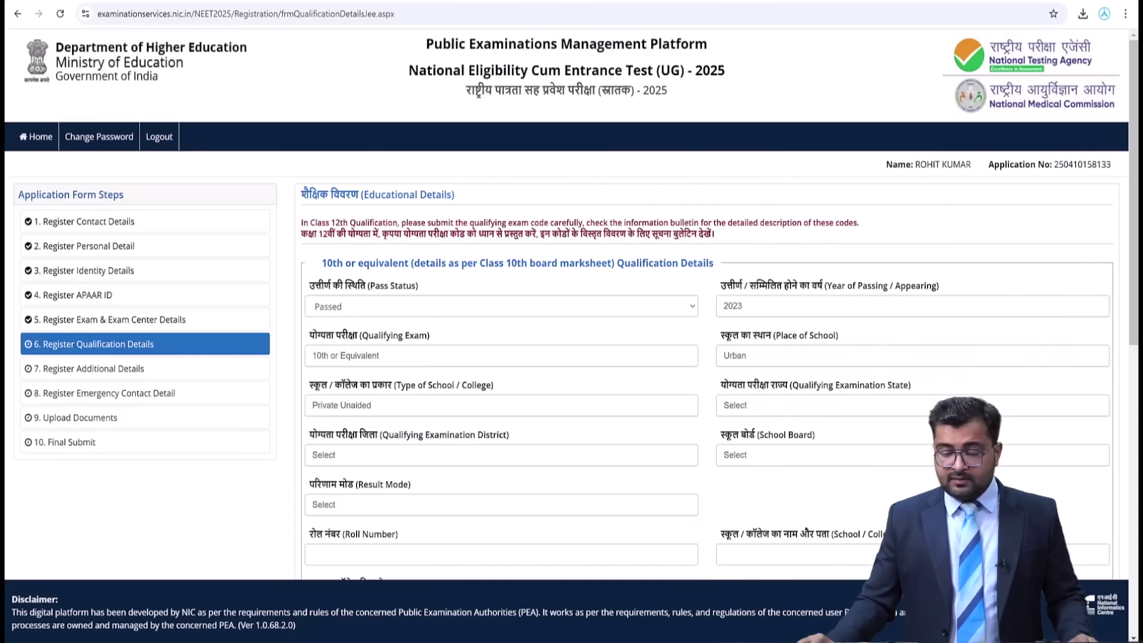
{"action": "left_click", "coordinate": [913, 405]}
{"action": "key", "text": "Down"}
{"action": "key", "text": "Down"}
{"action": "key", "text": "Down"}
{"action": "key", "text": "Down"}
{"action": "key", "text": "Down"}
{"action": "key", "text": "Down"}
{"action": "key", "text": "Down"}
{"action": "key", "text": "Down"}
{"action": "key", "text": "Down"}
{"action": "key", "text": "Down"}
{"action": "key", "text": "Down"}
{"action": "key", "text": "Down"}
{"action": "key", "text": "Down"}
{"action": "key", "text": "Down"}
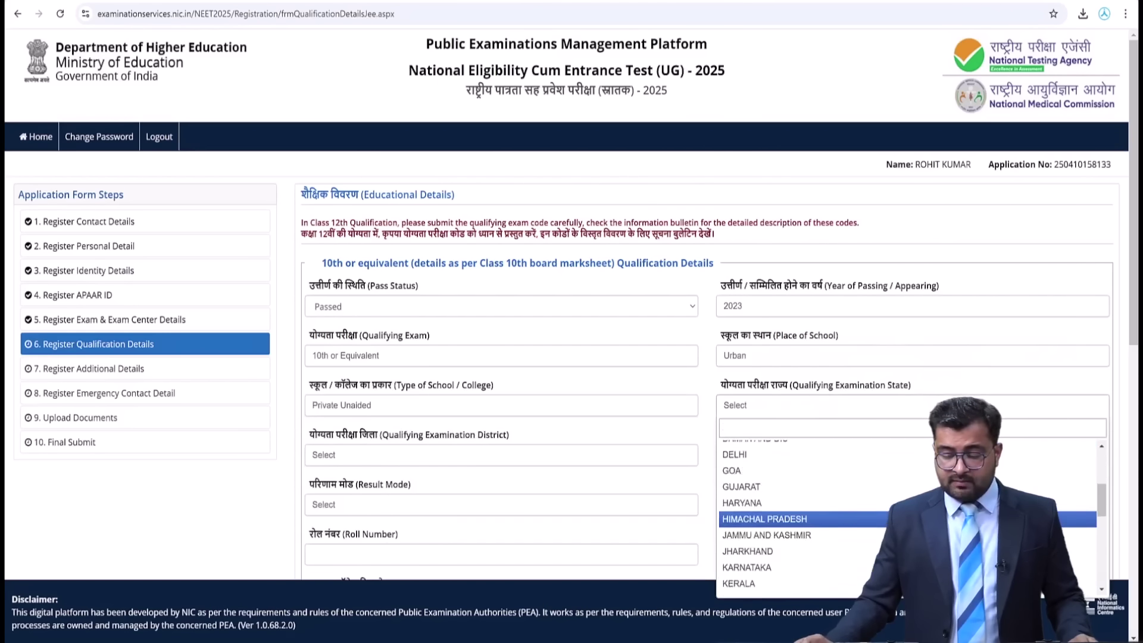
{"action": "key", "text": "Up"}
{"action": "key", "text": "Return"}
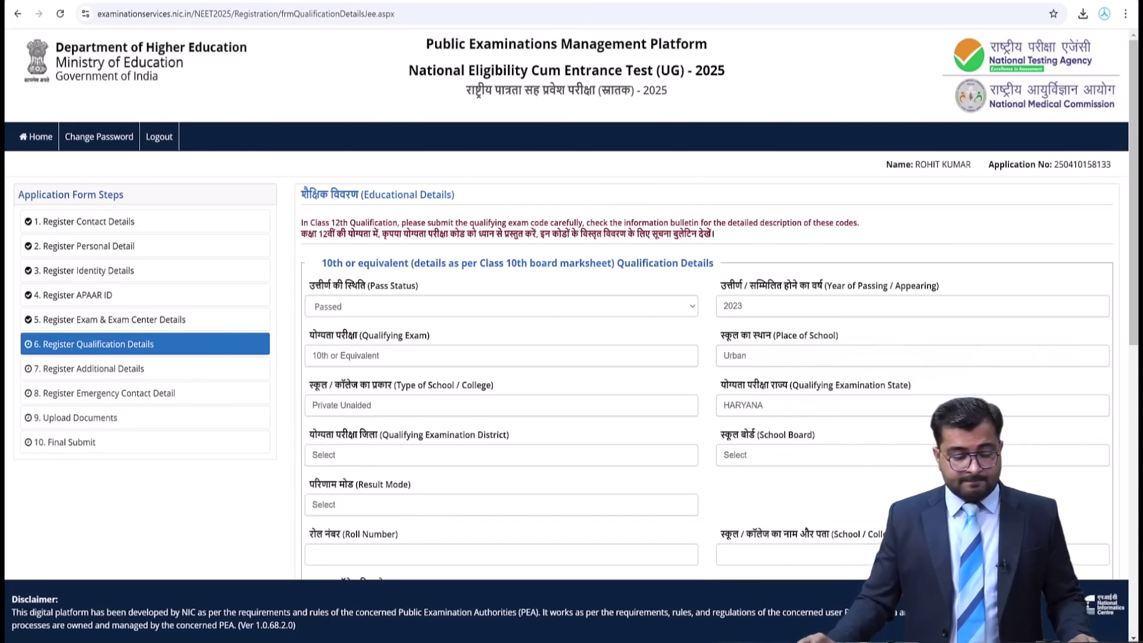
Step: Set the 10th district to GURGAON and board to HARYANA BOARD OF SCHOOL EDUCATION
{"action": "left_click", "coordinate": [502, 455]}
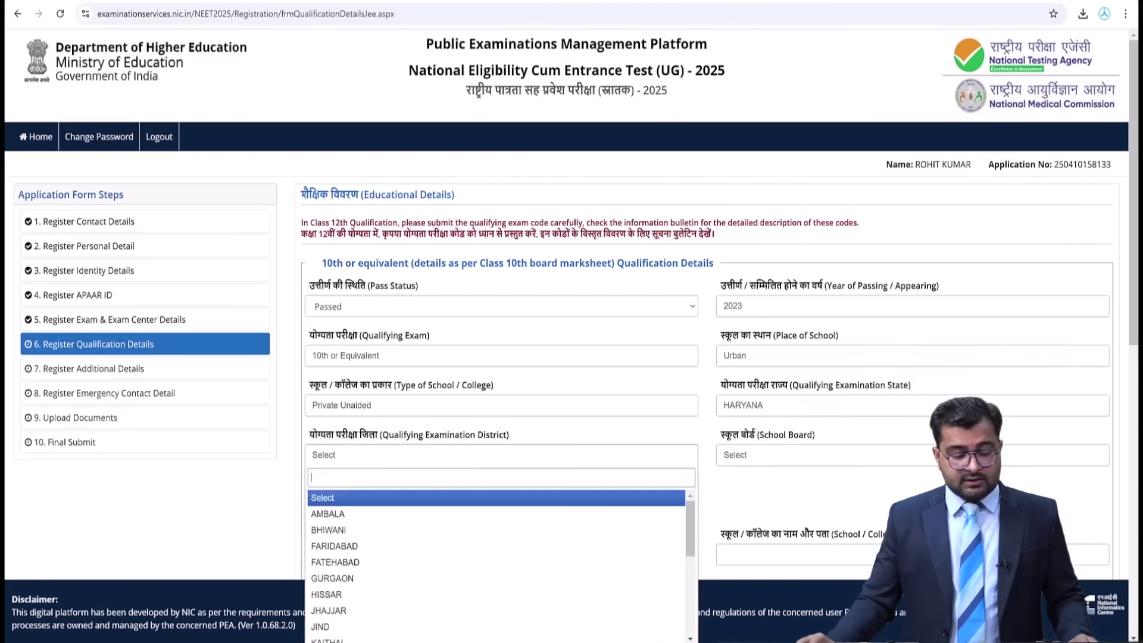
{"action": "key", "text": "Down"}
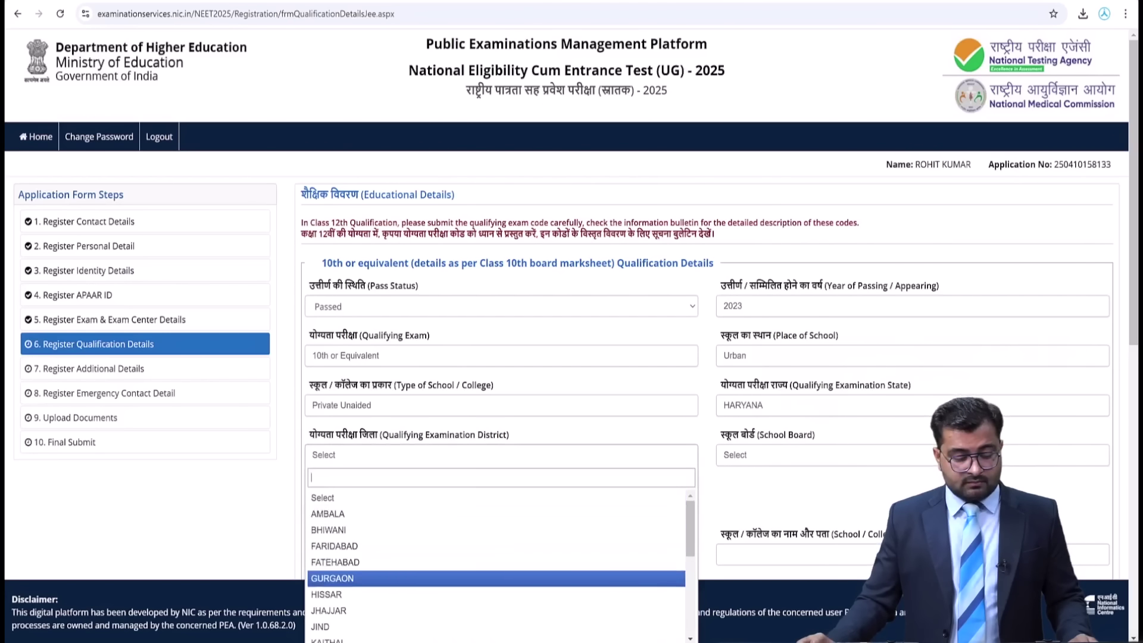
{"action": "key", "text": "Return"}
{"action": "key", "text": "Tab"}
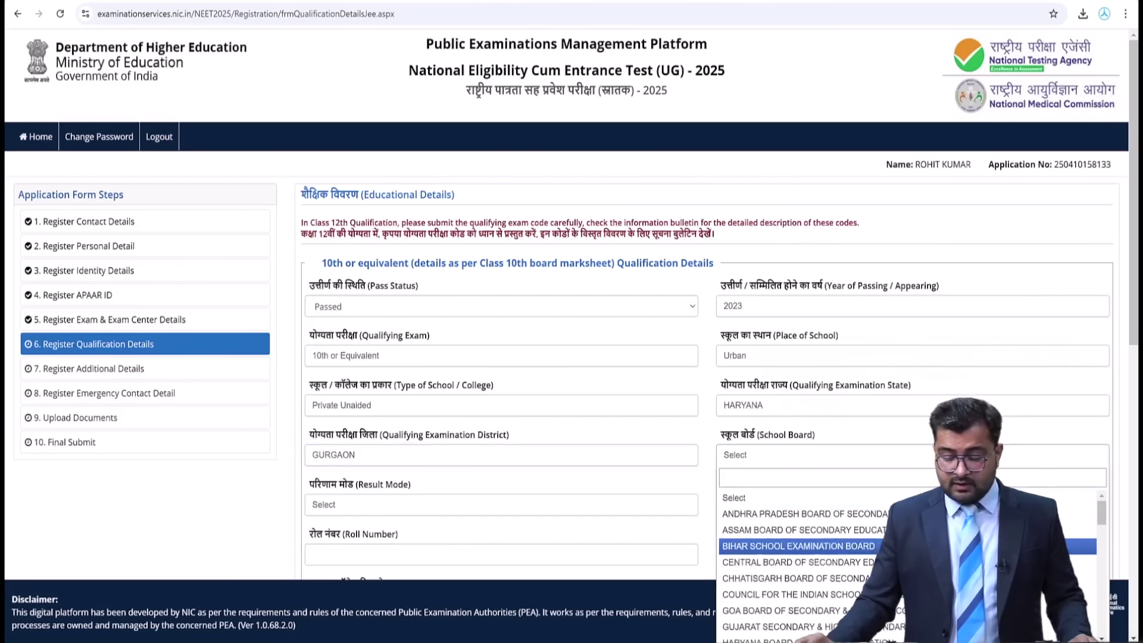
{"action": "key", "text": "Escape"}
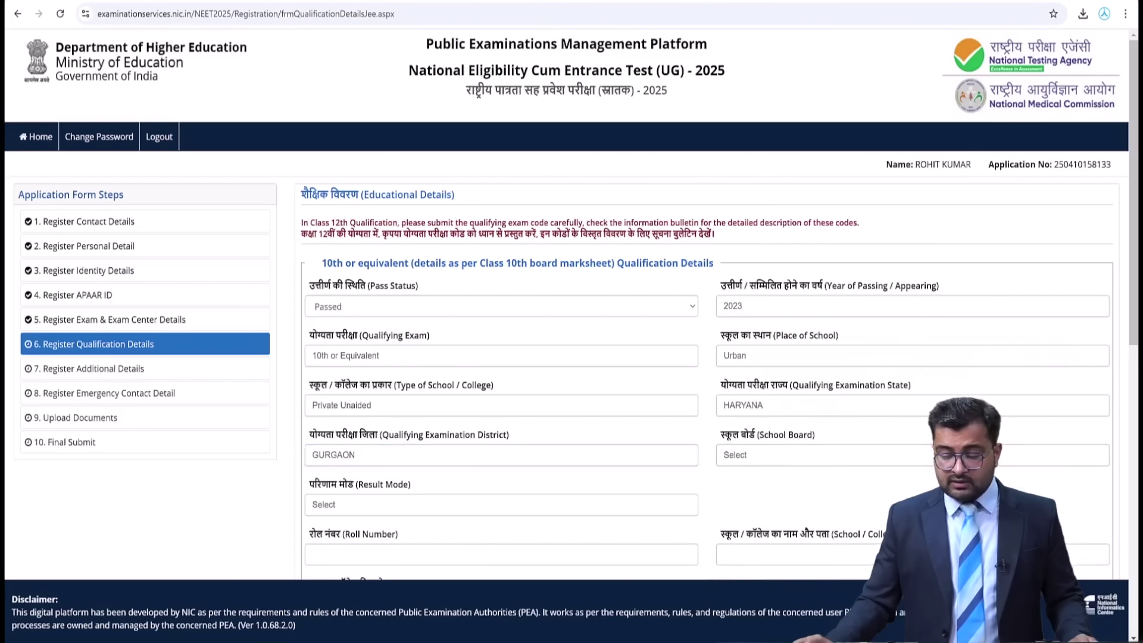
{"action": "key", "text": "Return"}
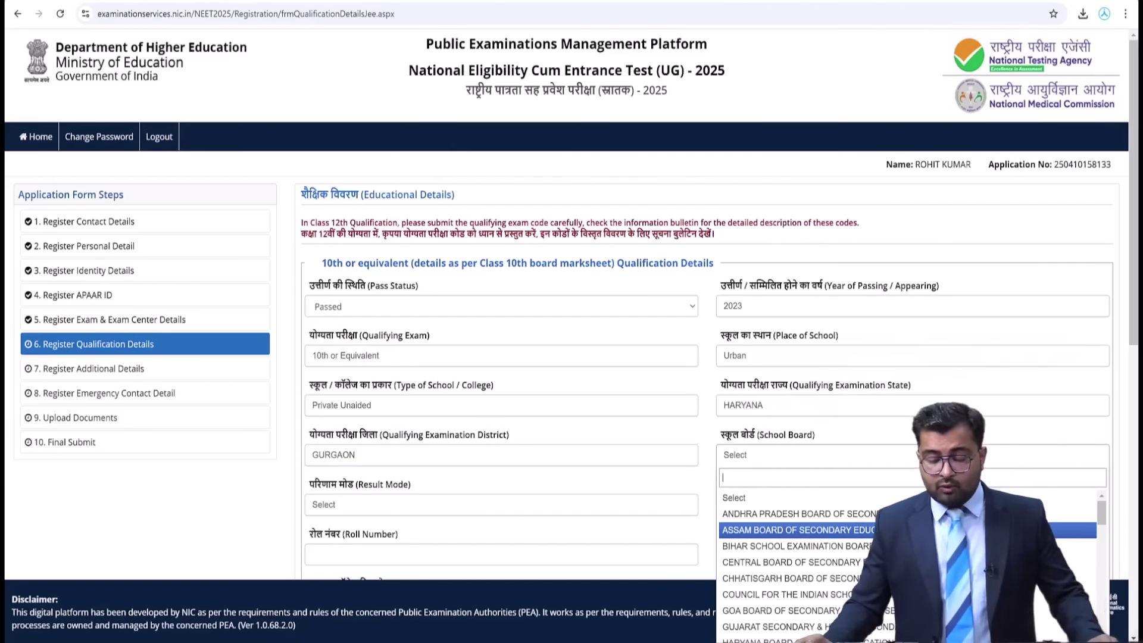
{"action": "scroll", "coordinate": [792, 563], "scroll_direction": "down", "scroll_amount": 2}
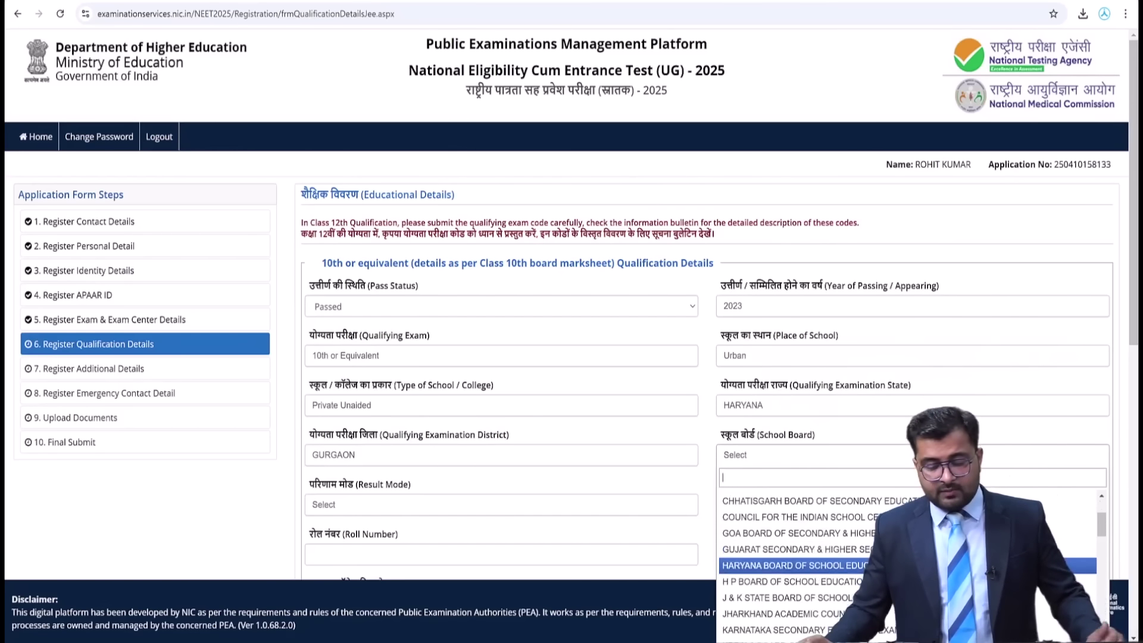
{"action": "key", "text": "Return"}
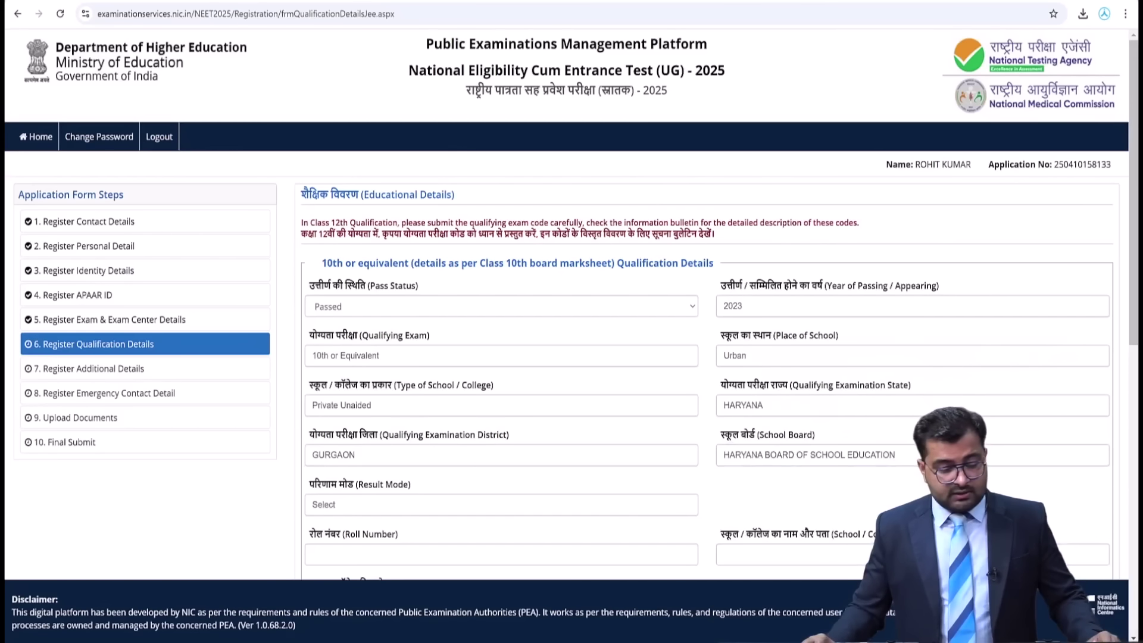
Step: Select Percentage as the 10th result mode
{"action": "left_click", "coordinate": [502, 505]}
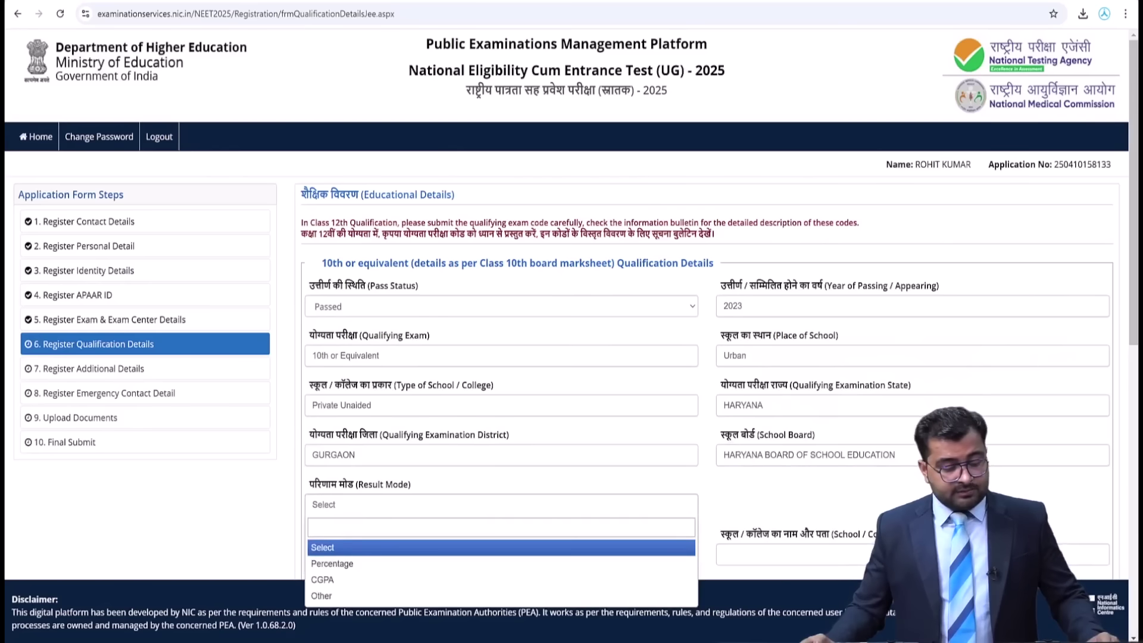
{"action": "left_click", "coordinate": [501, 564]}
{"action": "left_click", "coordinate": [502, 505]}
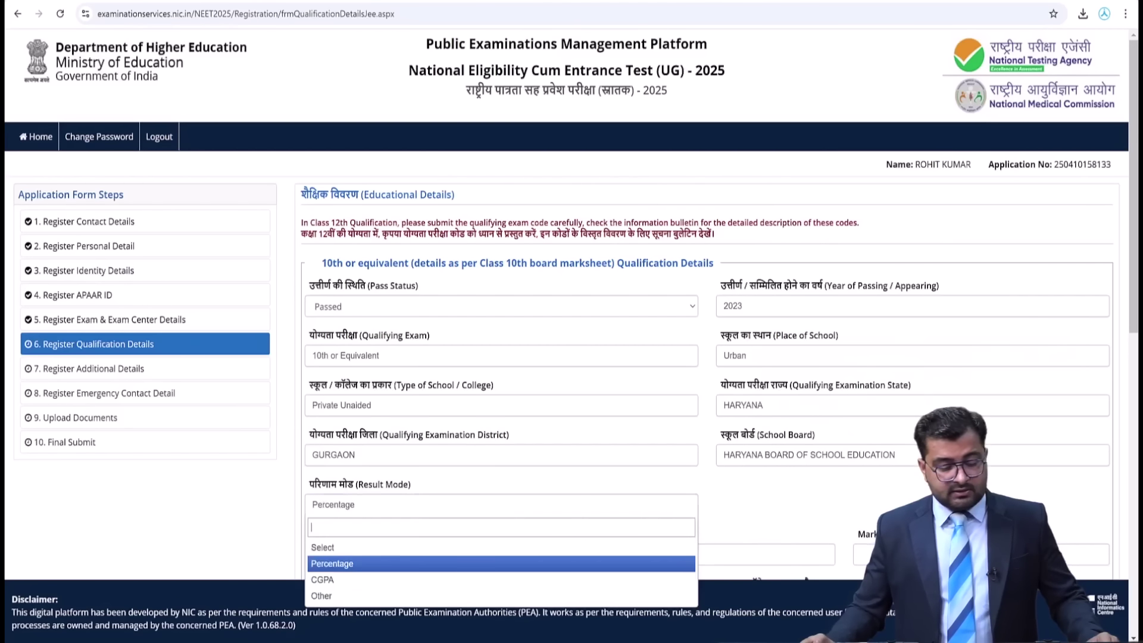
{"action": "key", "text": "Down"}
{"action": "key", "text": "Down"}
{"action": "key", "text": "Up"}
{"action": "key", "text": "Up"}
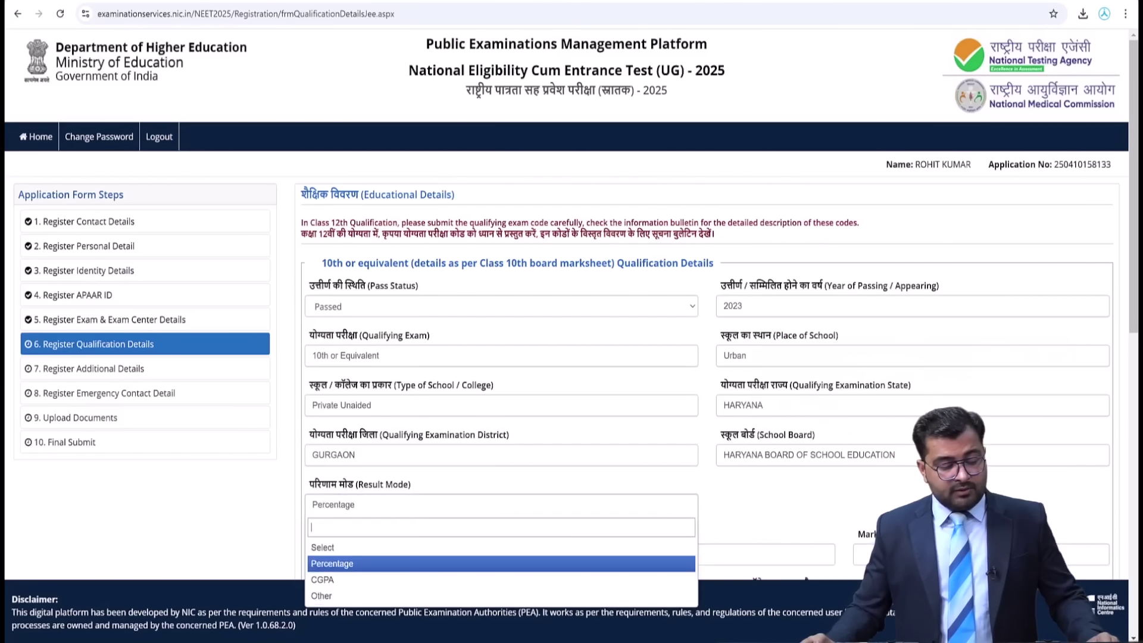
{"action": "key", "text": "Down"}
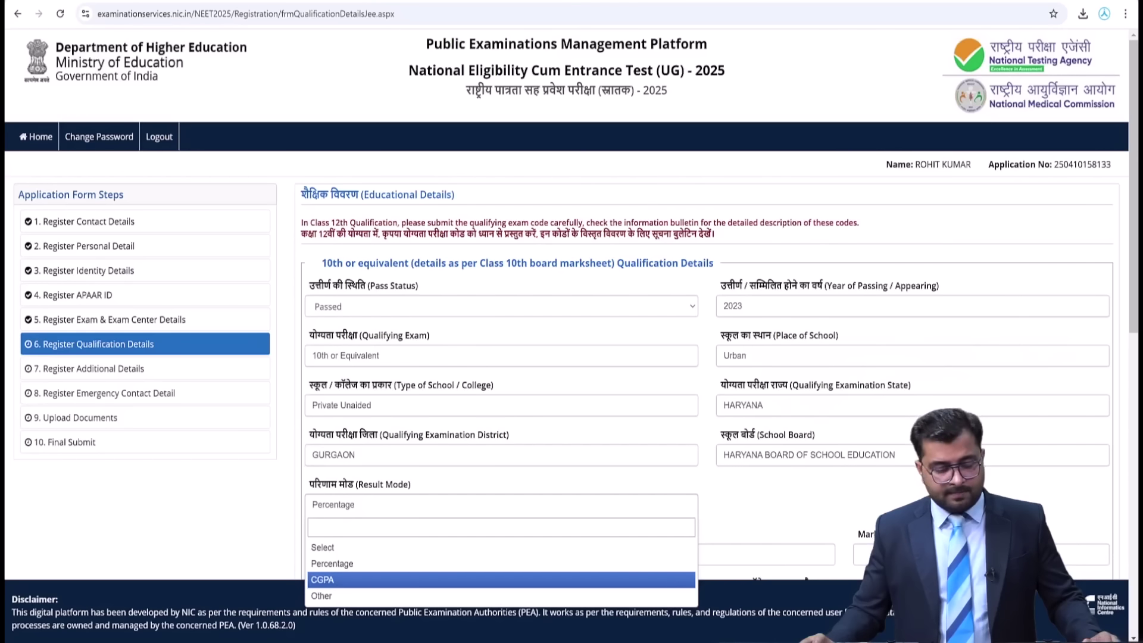
{"action": "key", "text": "Up"}
Step: Confirm Percentage and enter 10th marks: 500 total, 450 obtained (90.00%)
{"action": "key", "text": "Return"}
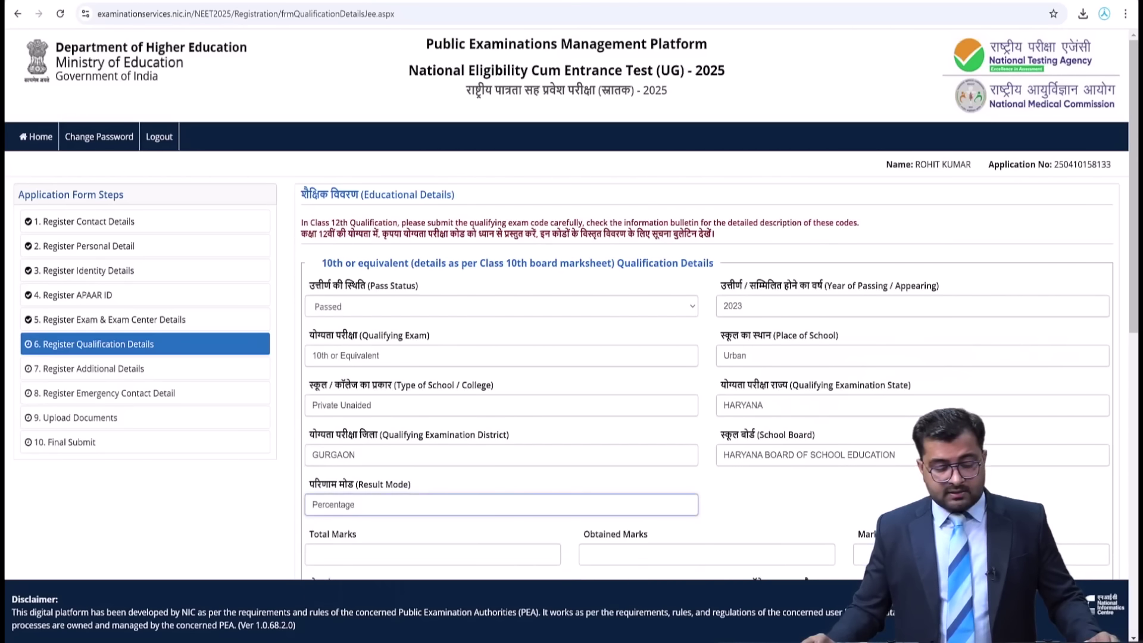
{"action": "key", "text": "Tab"}
{"action": "scroll", "coordinate": [566, 298], "scroll_direction": "down", "scroll_amount": 2}
{"action": "type", "text": "50"}
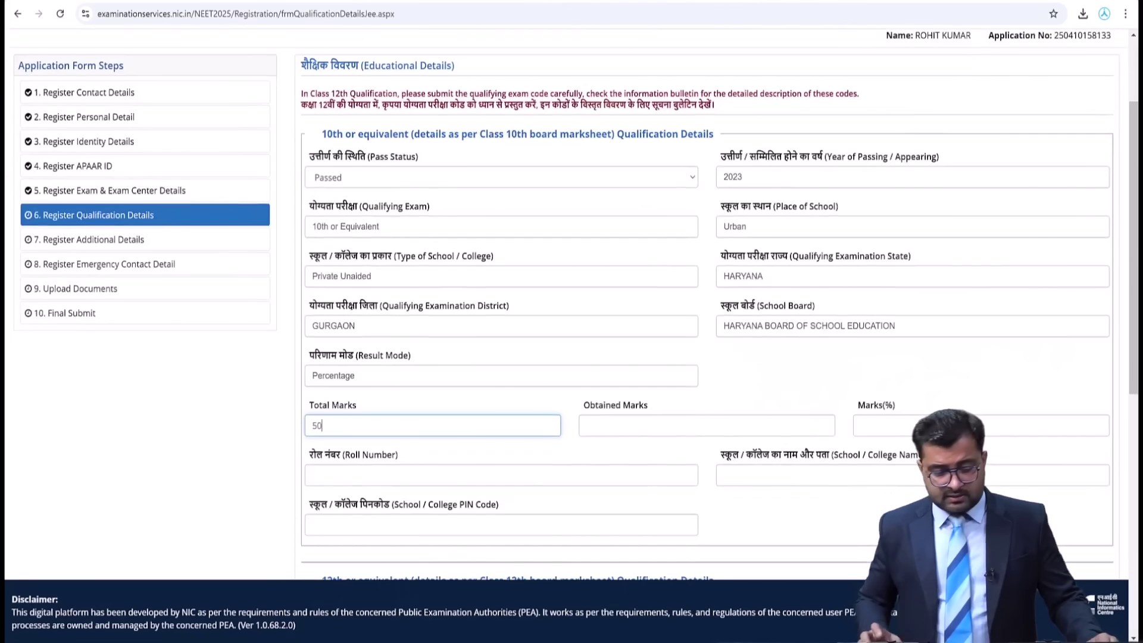
{"action": "type", "text": "0"}
{"action": "key", "text": "Tab"}
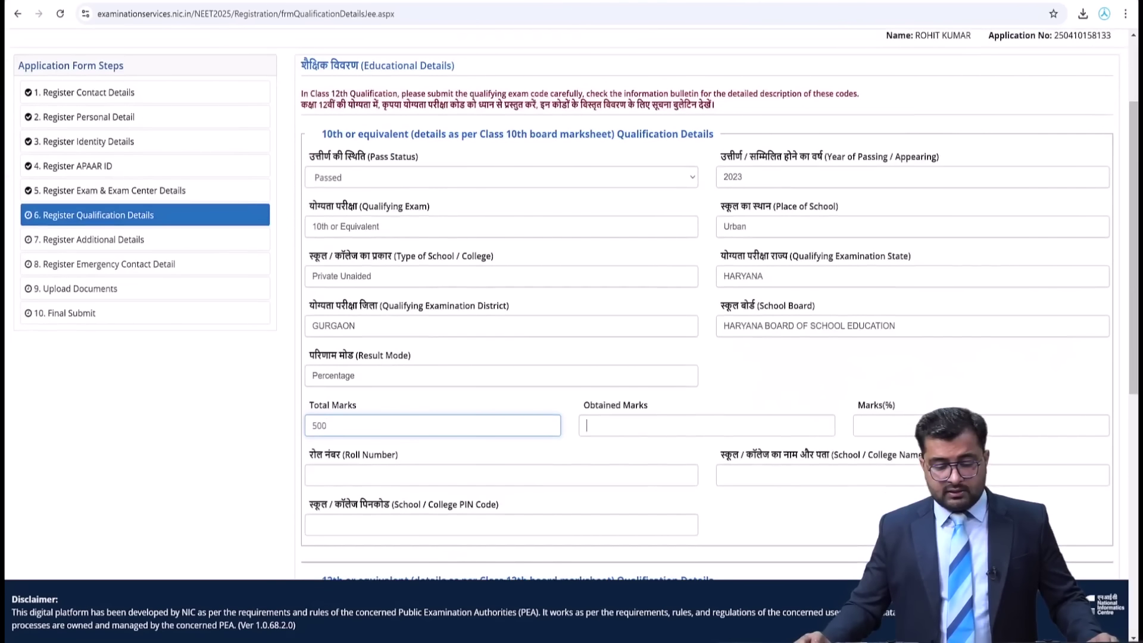
{"action": "type", "text": "450"}
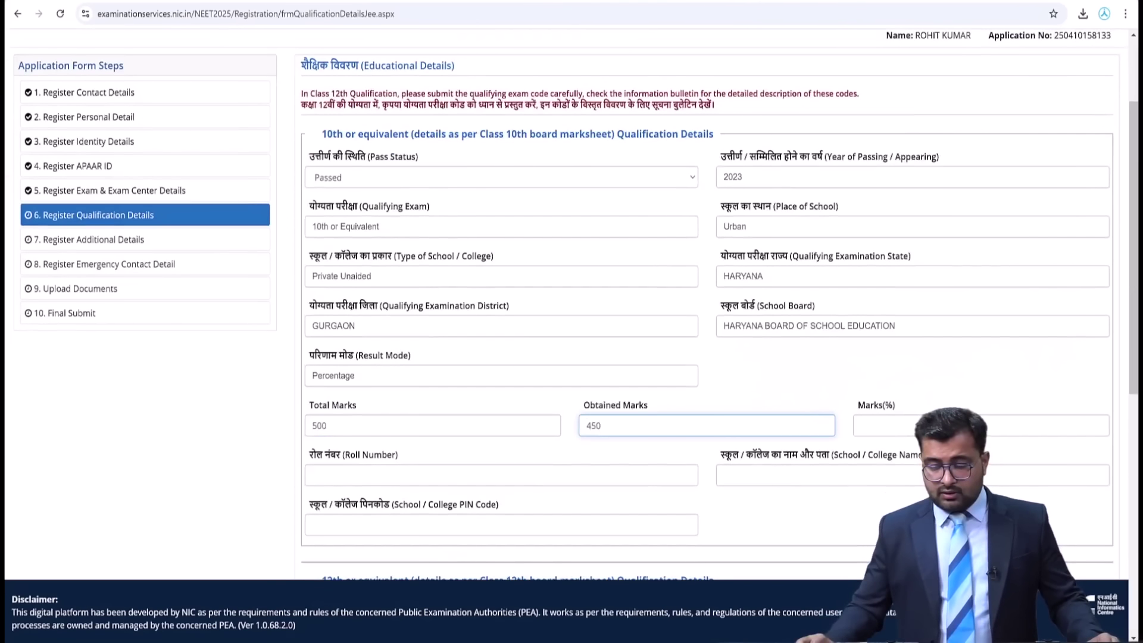
{"action": "key", "text": "Tab"}
{"action": "key", "text": "Tab"}
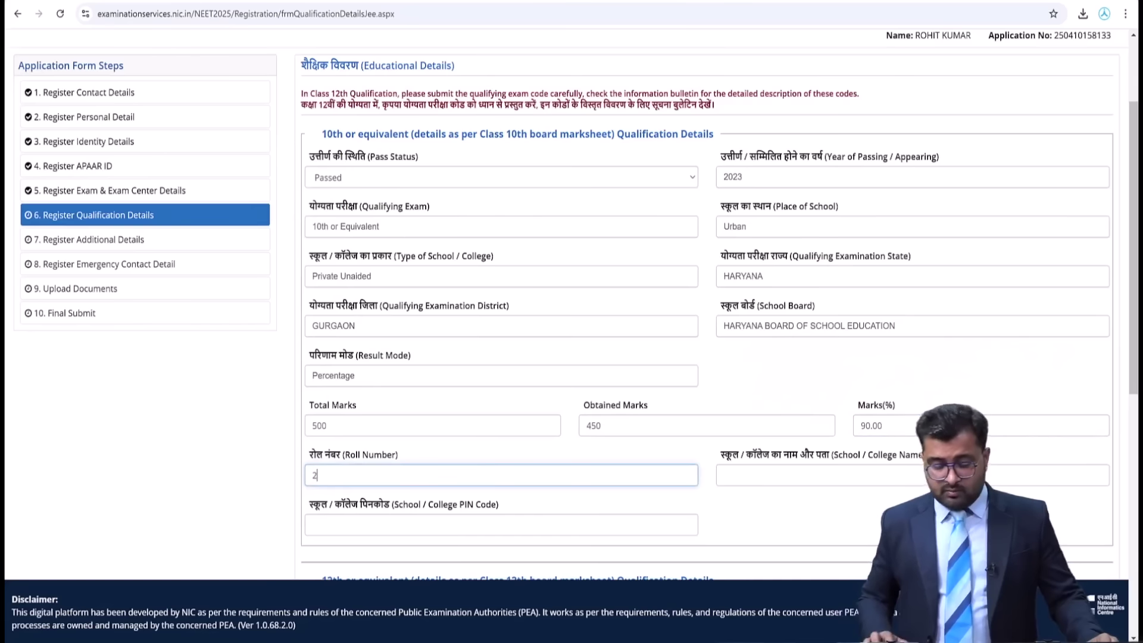
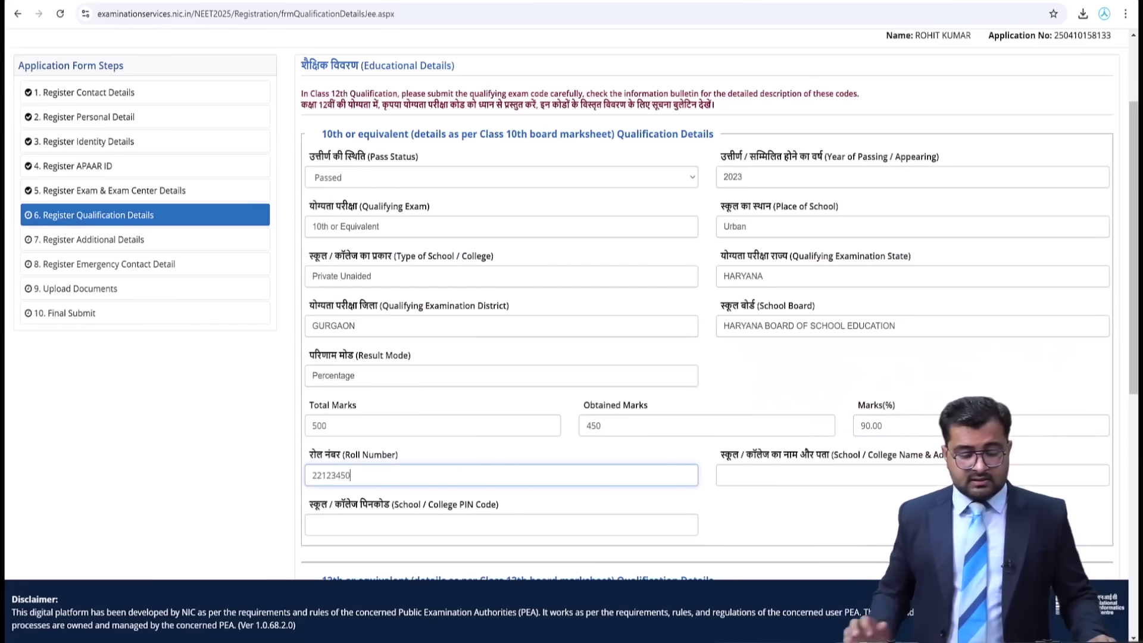
Step: Enter the 10th roll number, school name and address, and school PIN code
{"action": "key", "text": "Tab"}
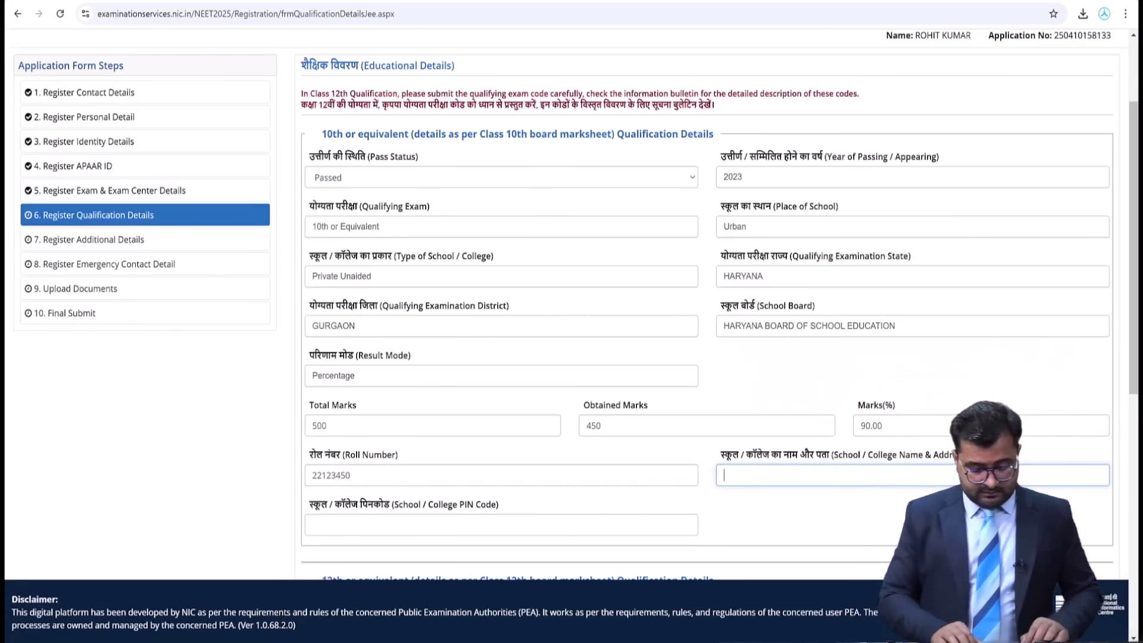
{"action": "type", "text": "kcm sr s"}
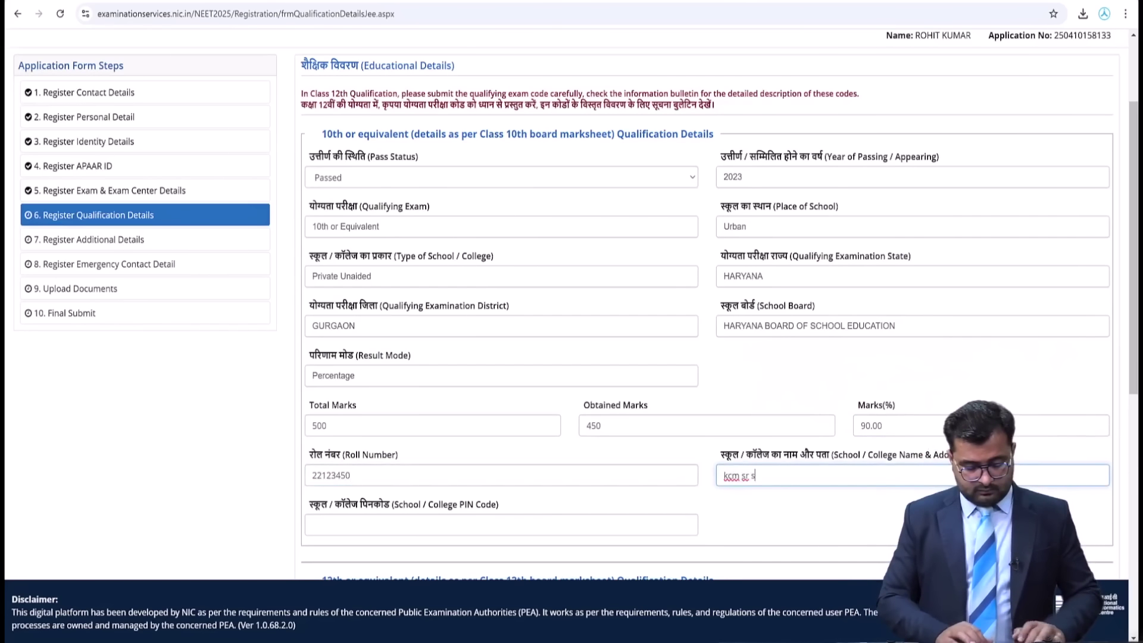
{"action": "type", "text": "ec school"}
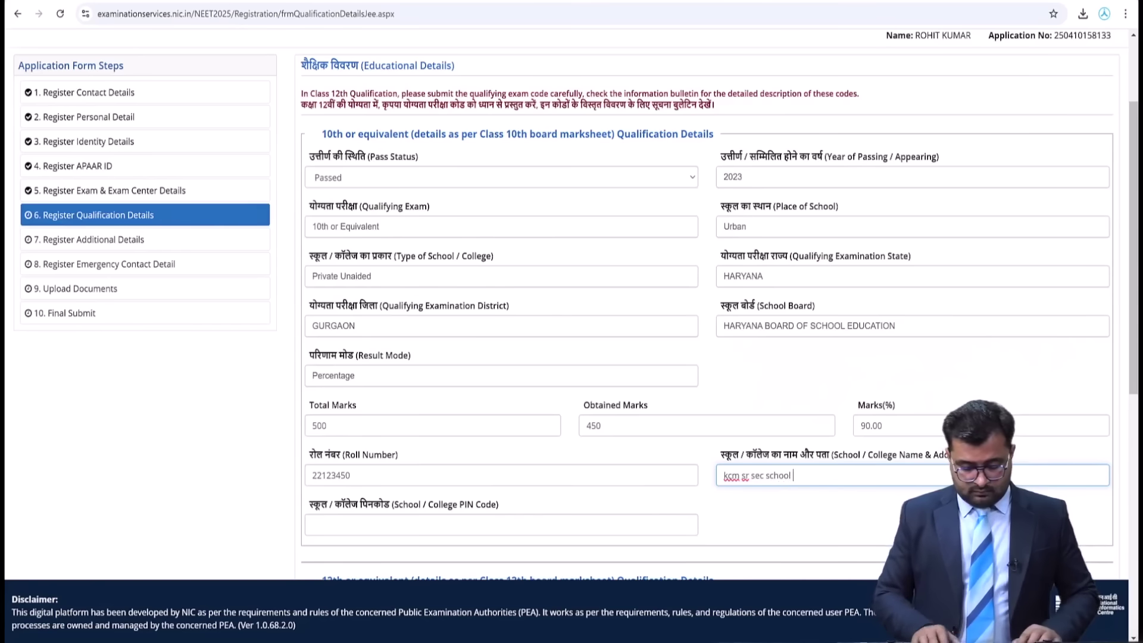
{"action": "type", "text": " , cha"}
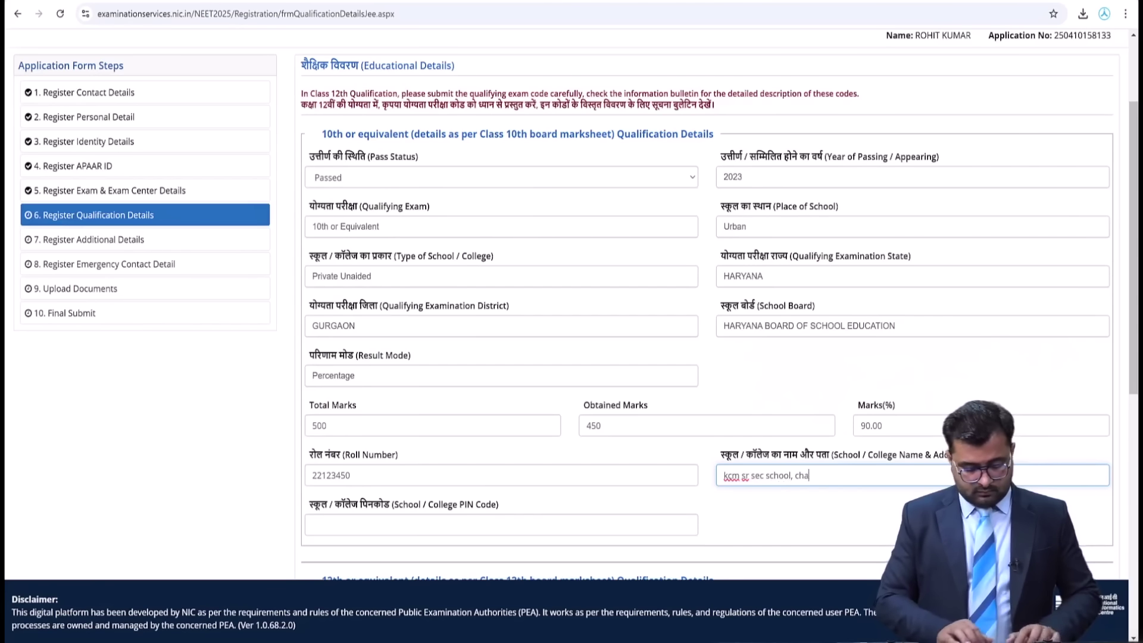
{"action": "type", "text": "rkhi dadri"}
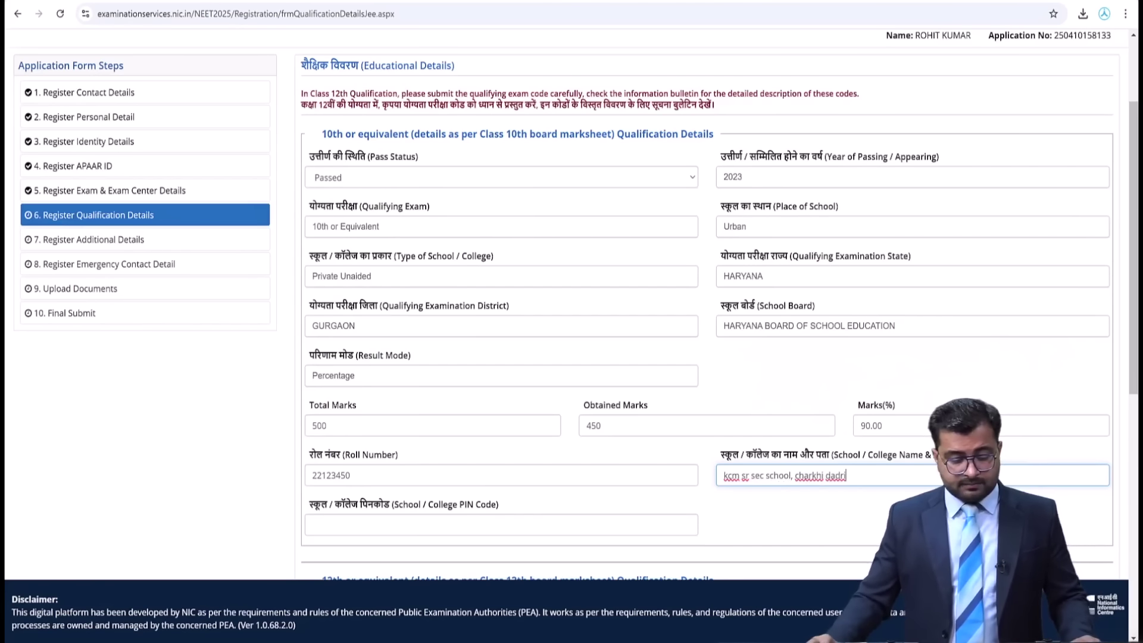
{"action": "key", "text": "Tab"}
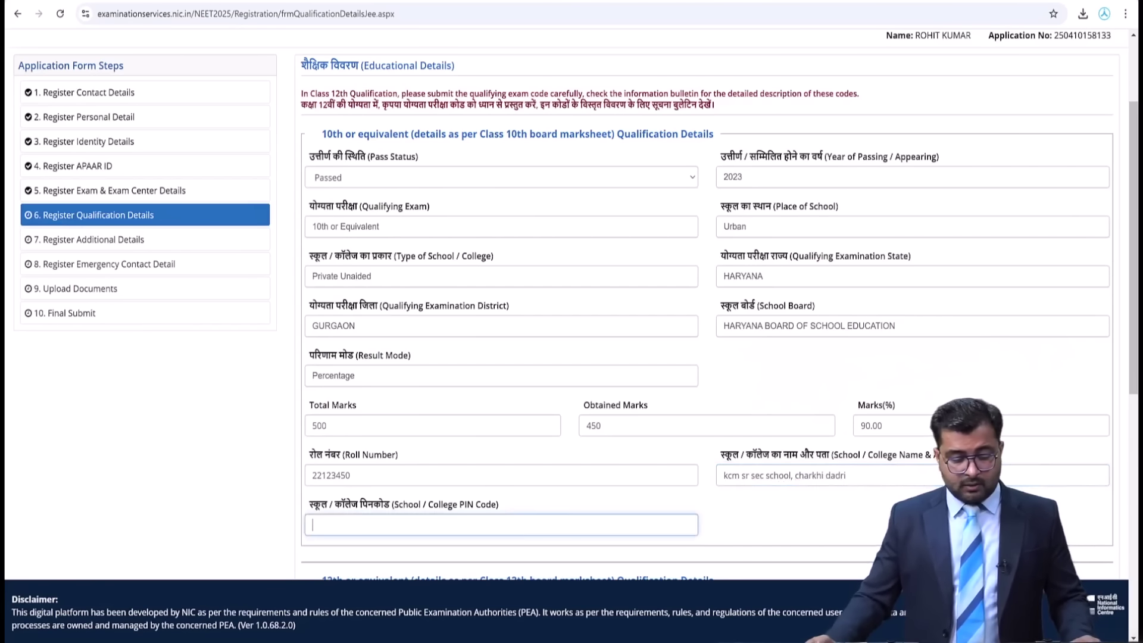
{"action": "scroll", "coordinate": [709, 298], "scroll_direction": "down", "scroll_amount": 2}
{"action": "type", "text": "127310"}
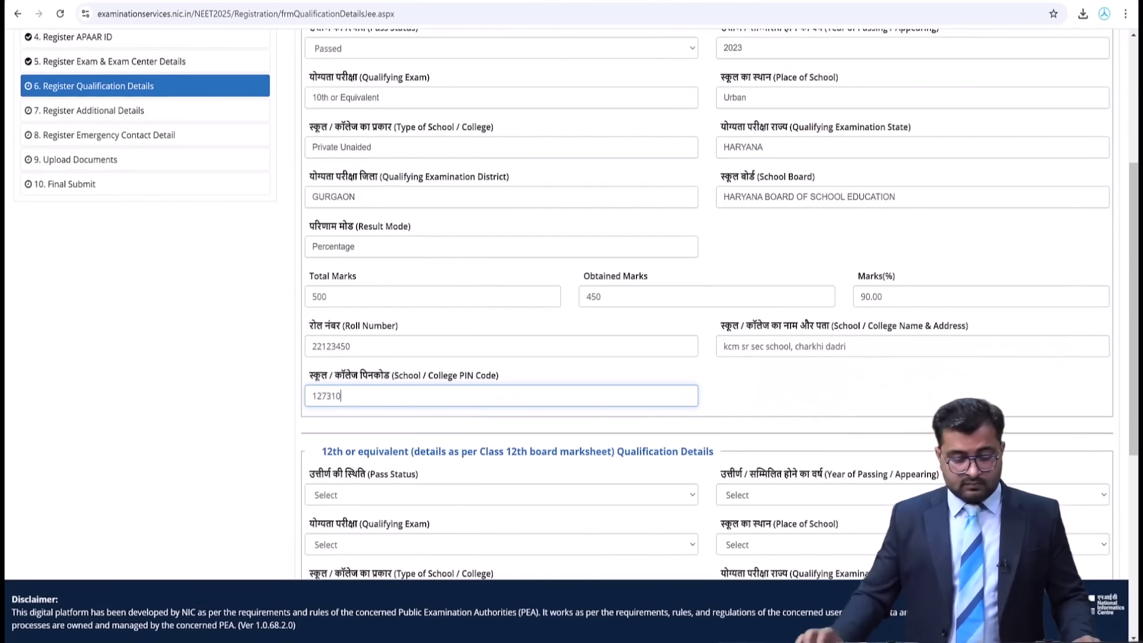
{"action": "scroll", "coordinate": [708, 297], "scroll_direction": "down", "scroll_amount": 3}
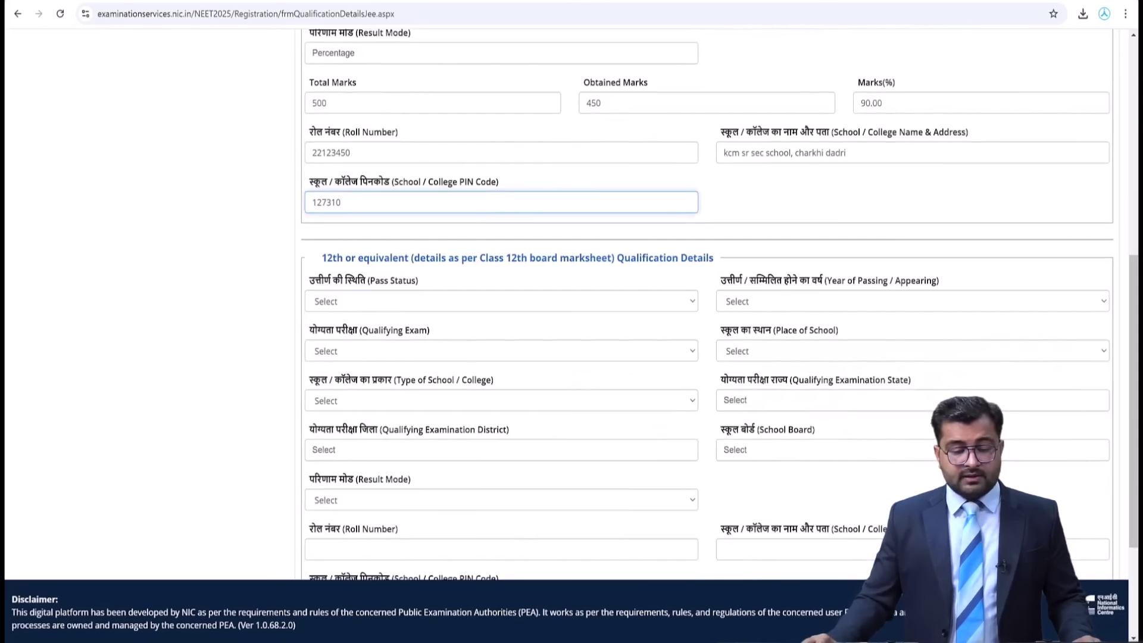
{"action": "scroll", "coordinate": [709, 298], "scroll_direction": "up", "scroll_amount": 5}
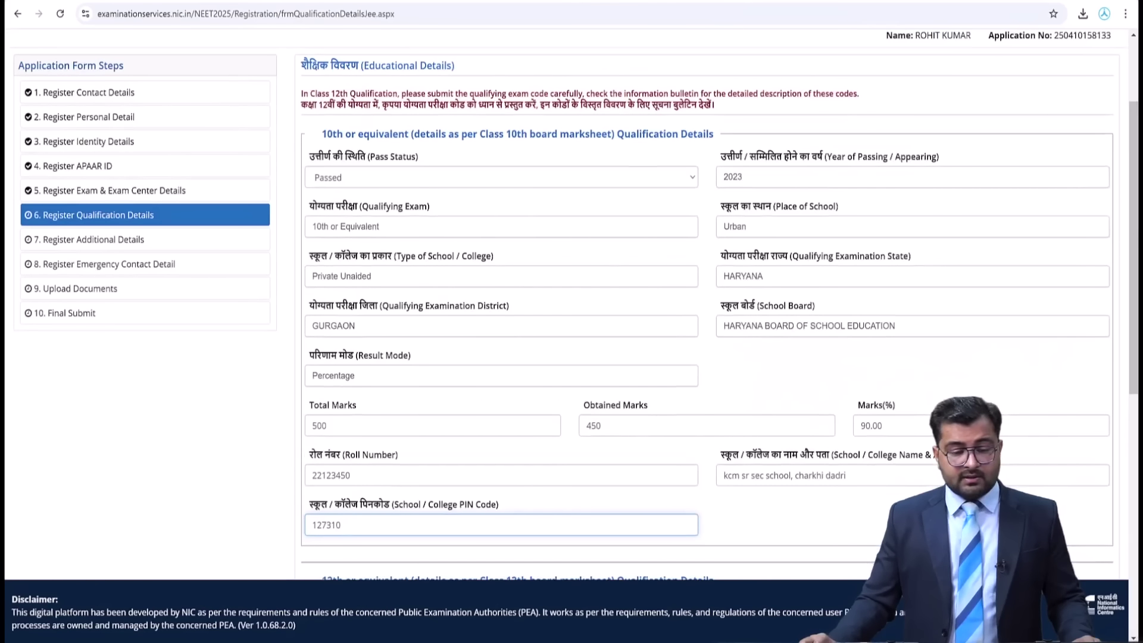
Step: Set the 12th pass status to Appearing and keep 2025 as year of appearing
{"action": "left_click_drag", "start_coordinate": [321, 134], "coordinate": [714, 134]}
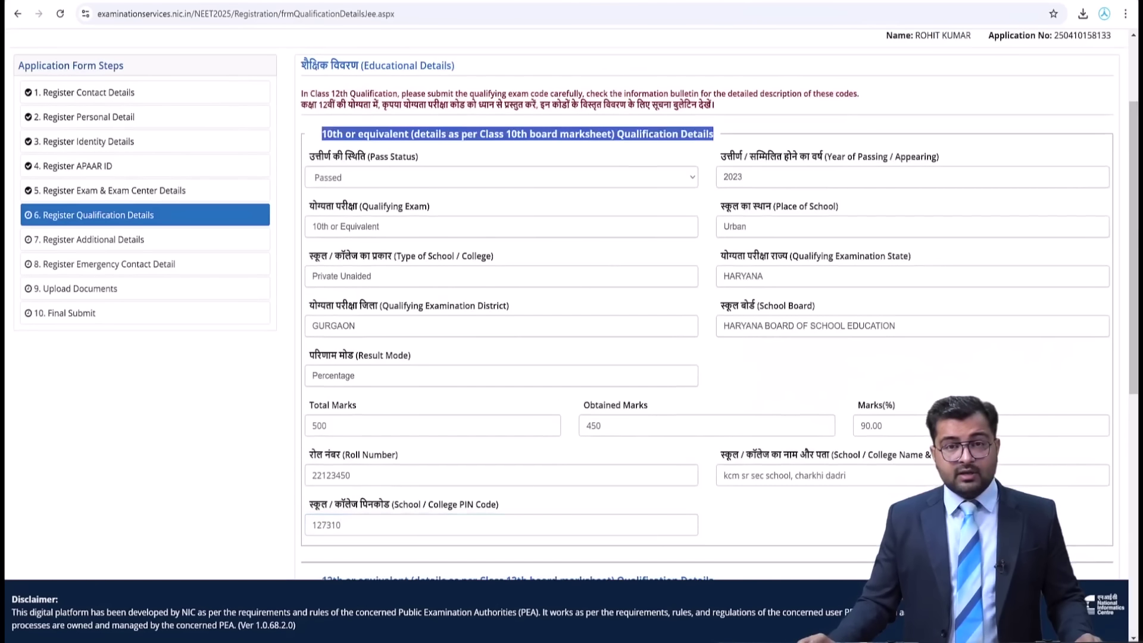
{"action": "scroll", "coordinate": [707, 303], "scroll_direction": "down", "scroll_amount": 5}
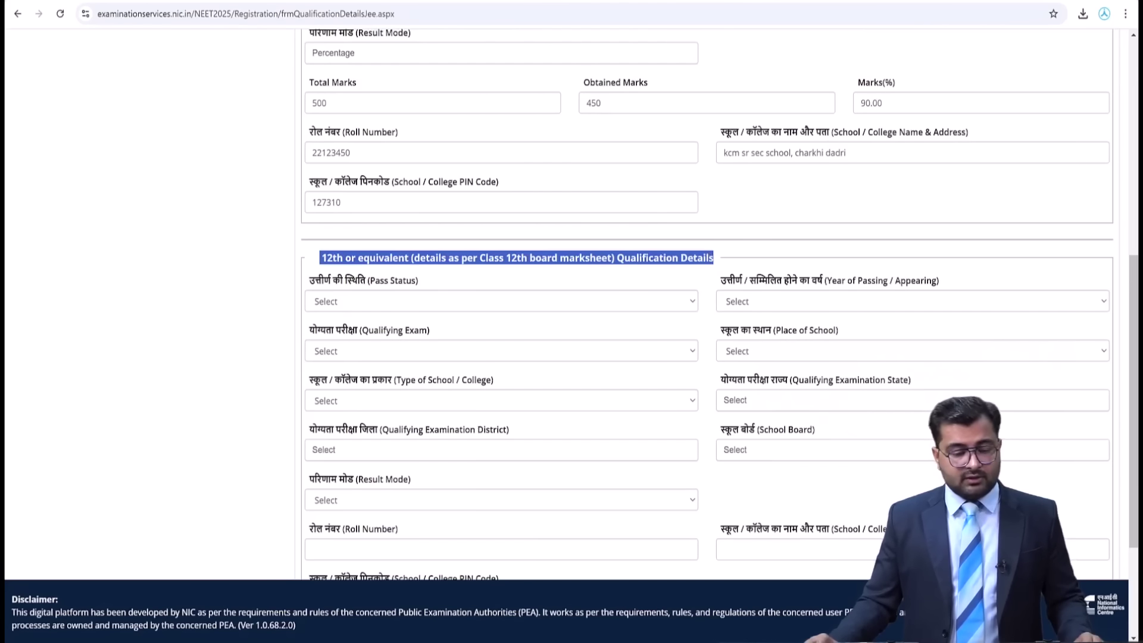
{"action": "left_click", "coordinate": [502, 301]}
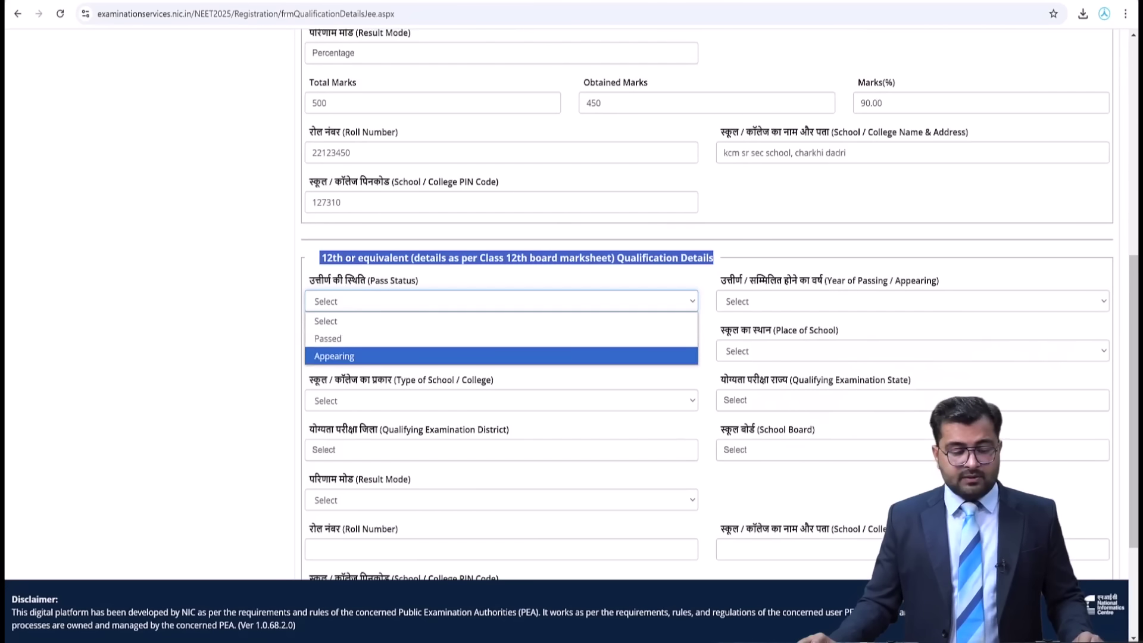
{"action": "left_click", "coordinate": [334, 356]}
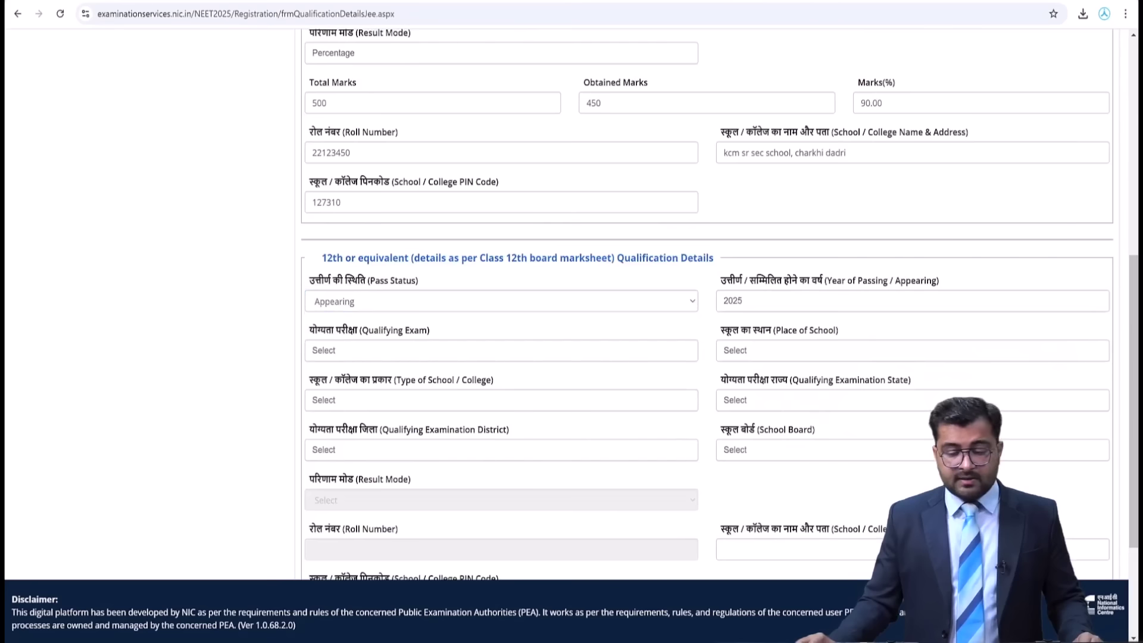
{"action": "left_click", "coordinate": [911, 301]}
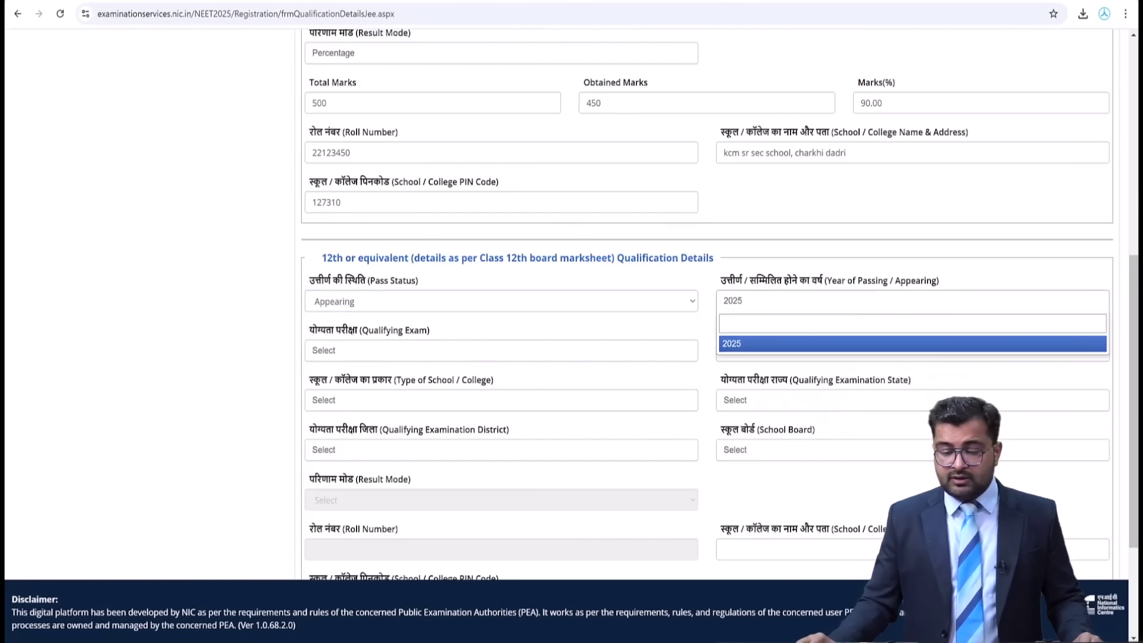
{"action": "key", "text": "Return"}
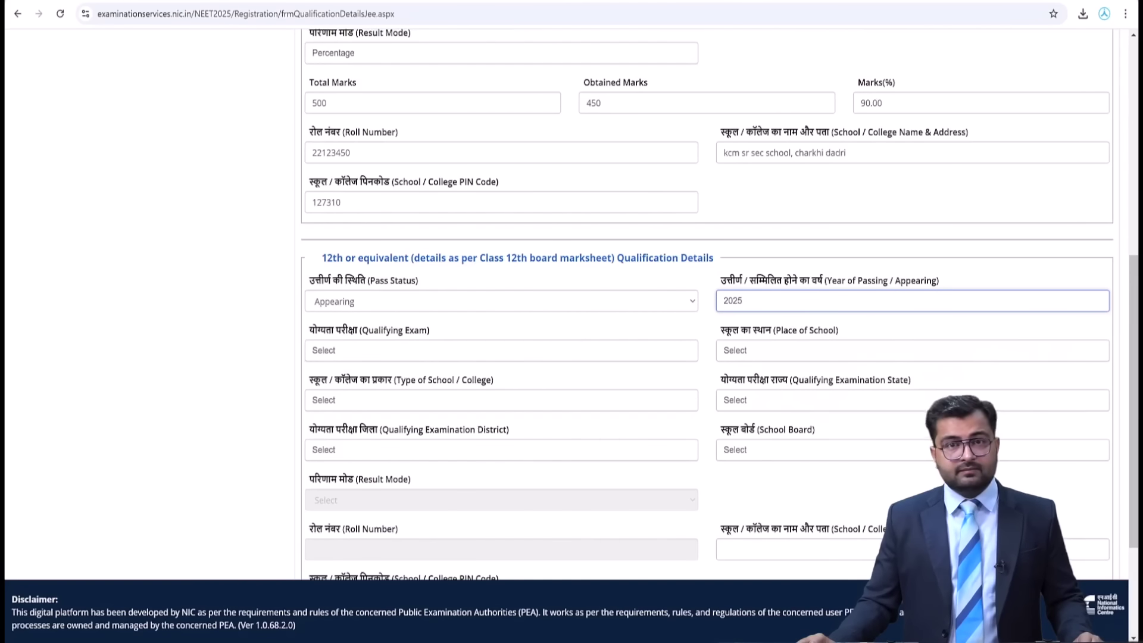
Step: Switch the 12th pass status to Passed and pick 2024 as year of passing
{"action": "left_click", "coordinate": [501, 301]}
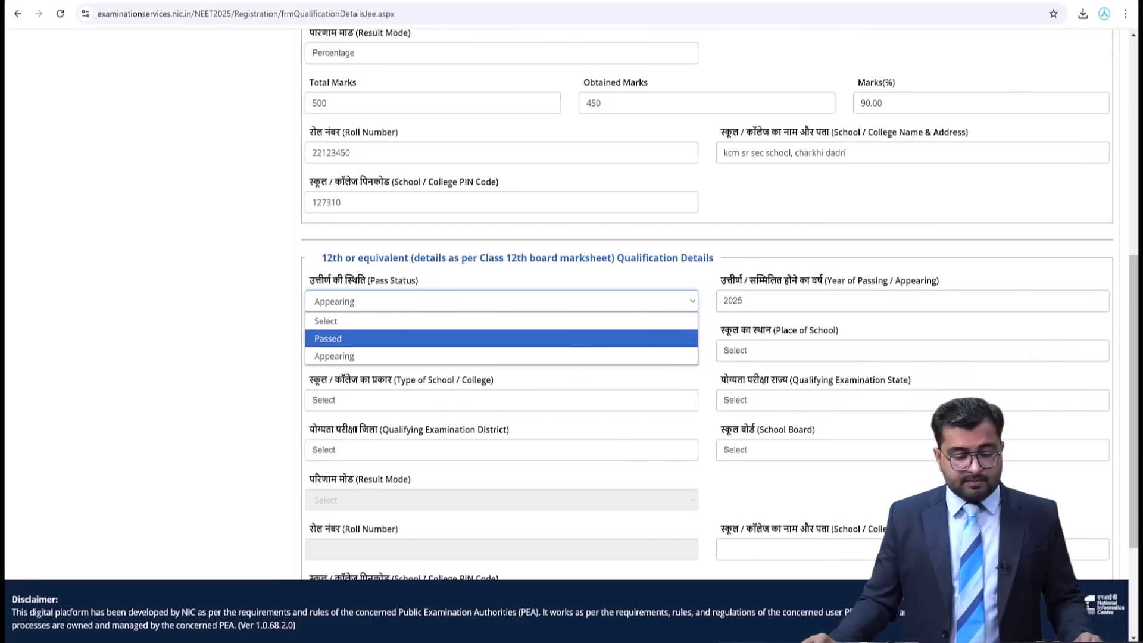
{"action": "key", "text": "Return"}
{"action": "key", "text": "Tab"}
{"action": "key", "text": "Down"}
{"action": "key", "text": "Down"}
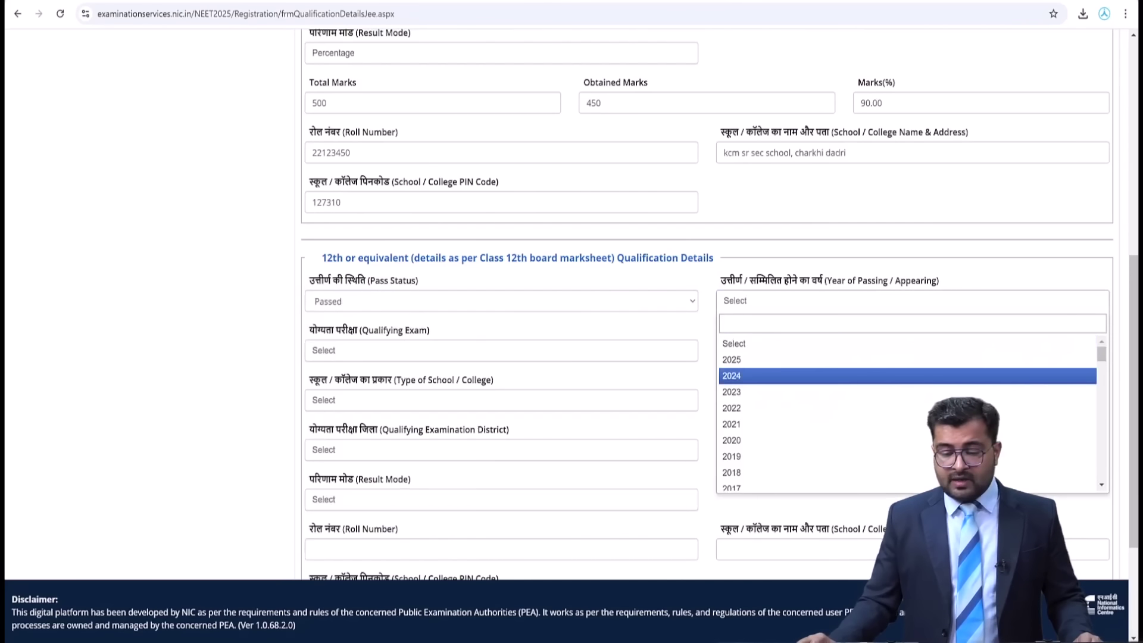
{"action": "key", "text": "Down"}
{"action": "key", "text": "Down"}
{"action": "key", "text": "Up"}
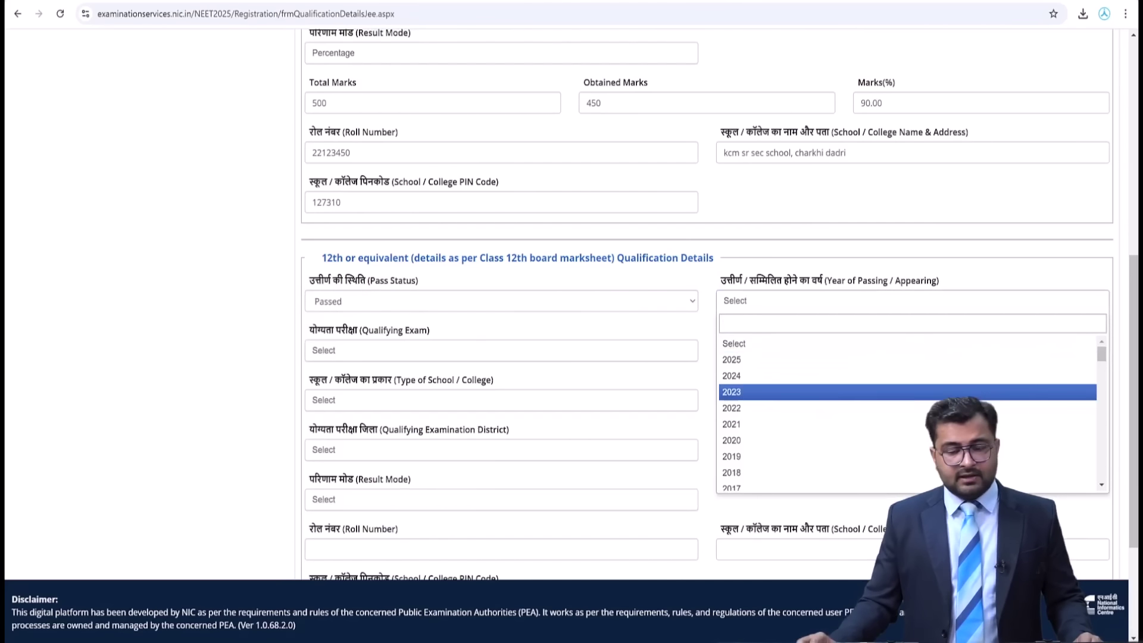
{"action": "key", "text": "Down"}
{"action": "key", "text": "Up"}
{"action": "key", "text": "Up"}
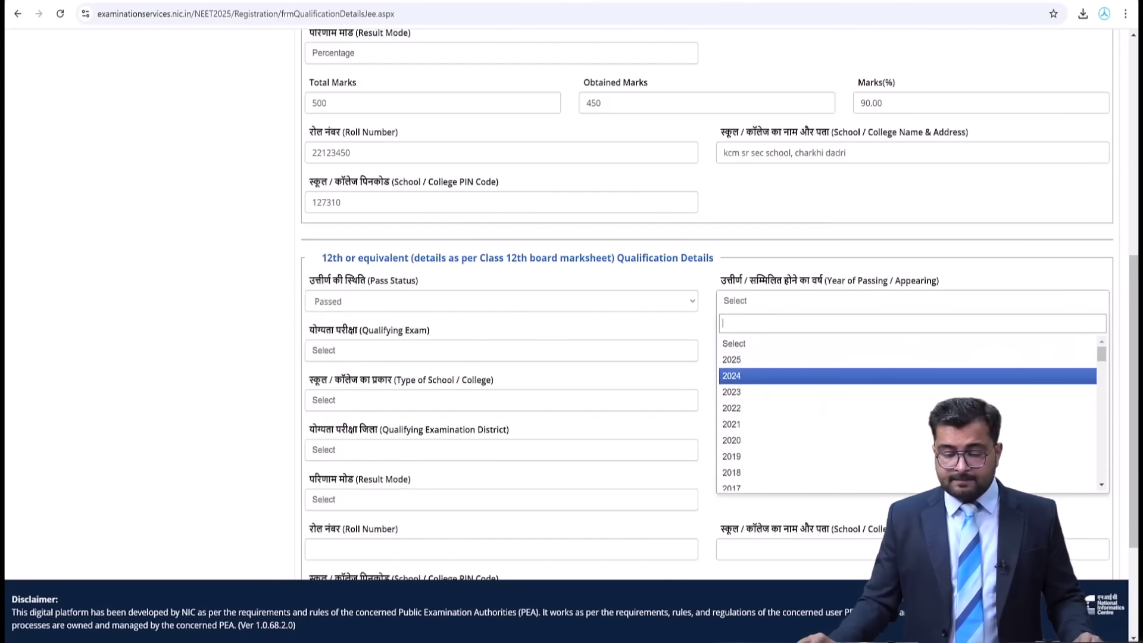
{"action": "key", "text": "Return"}
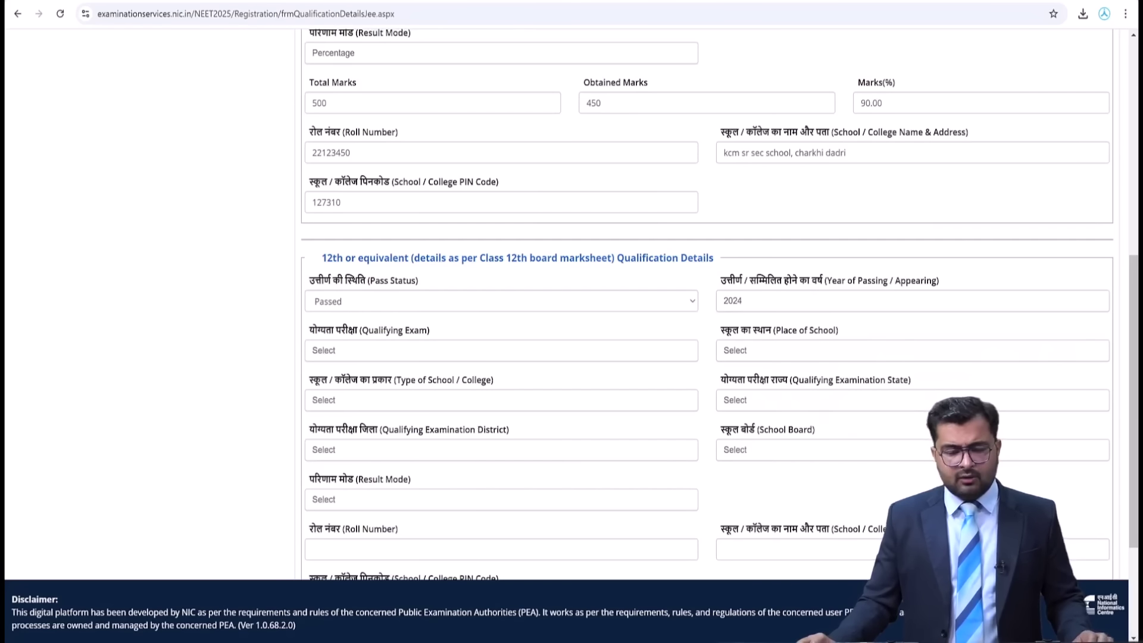
{"action": "scroll", "coordinate": [719, 304], "scroll_direction": "down", "scroll_amount": 1}
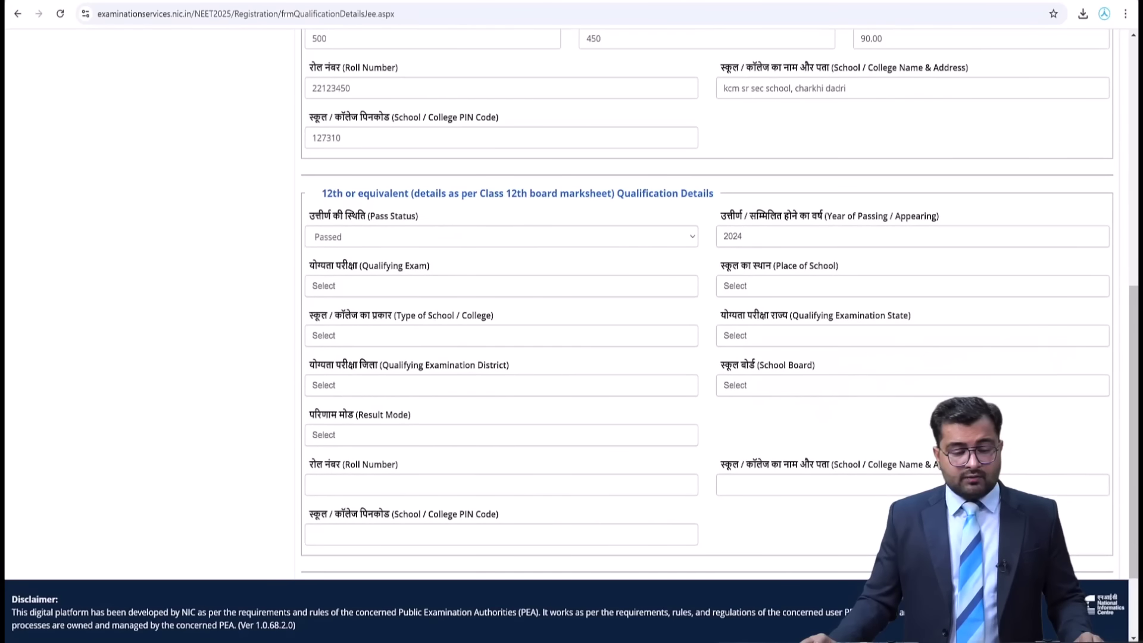
{"action": "left_click", "coordinate": [501, 286]}
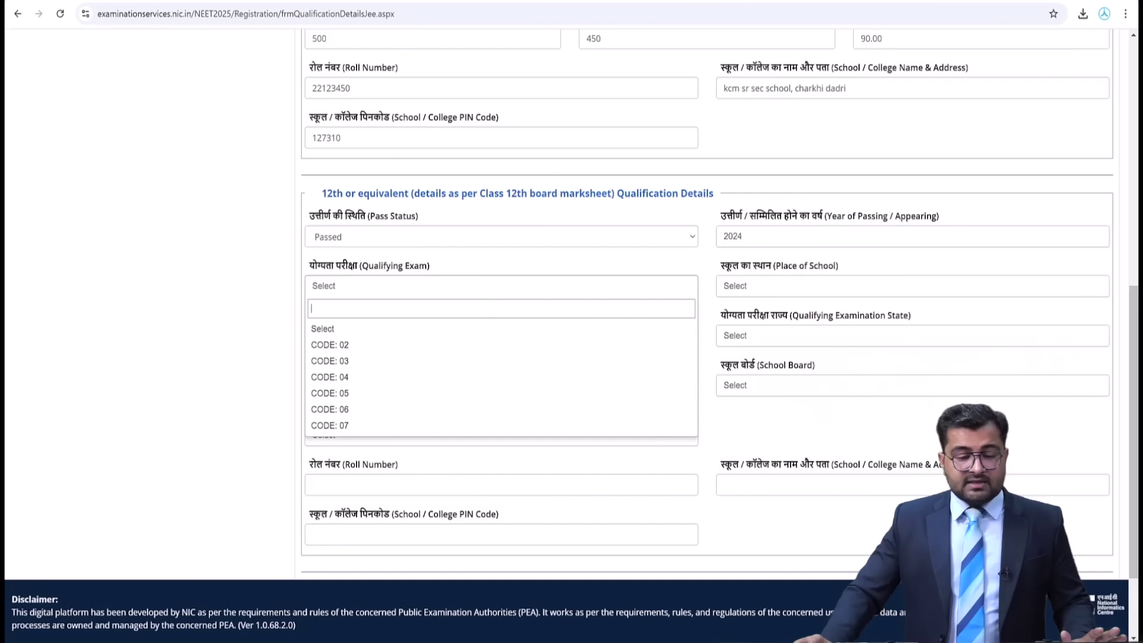
{"action": "left_click", "coordinate": [501, 236]}
{"action": "left_click", "coordinate": [417, 291]}
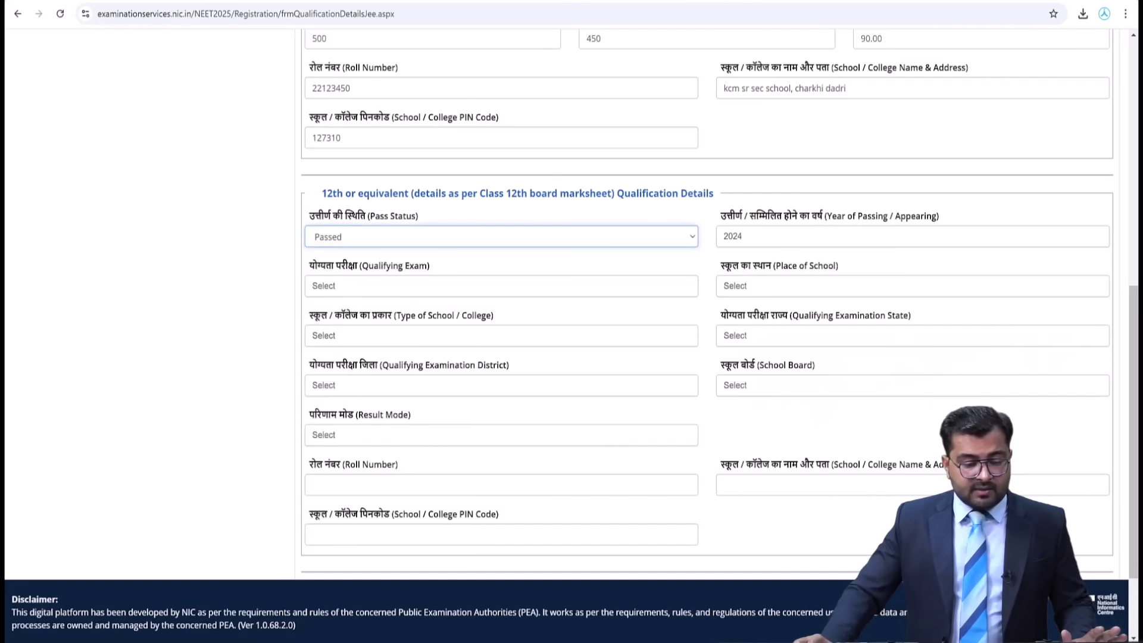
{"action": "left_click", "coordinate": [912, 236]}
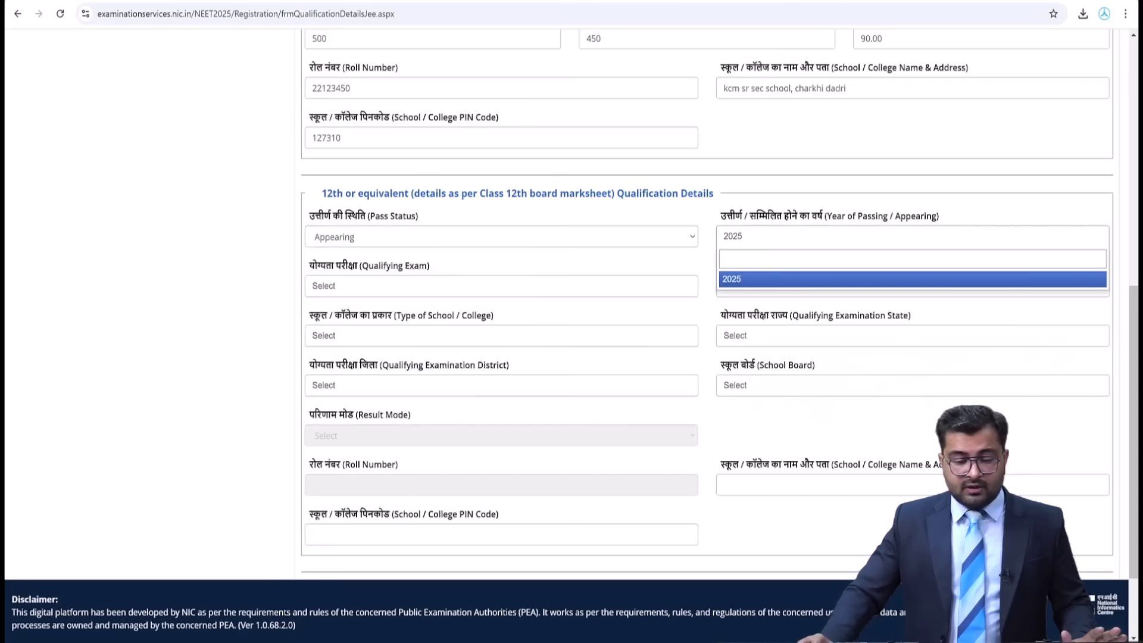
{"action": "left_click", "coordinate": [501, 286]}
{"action": "key", "text": "Down"}
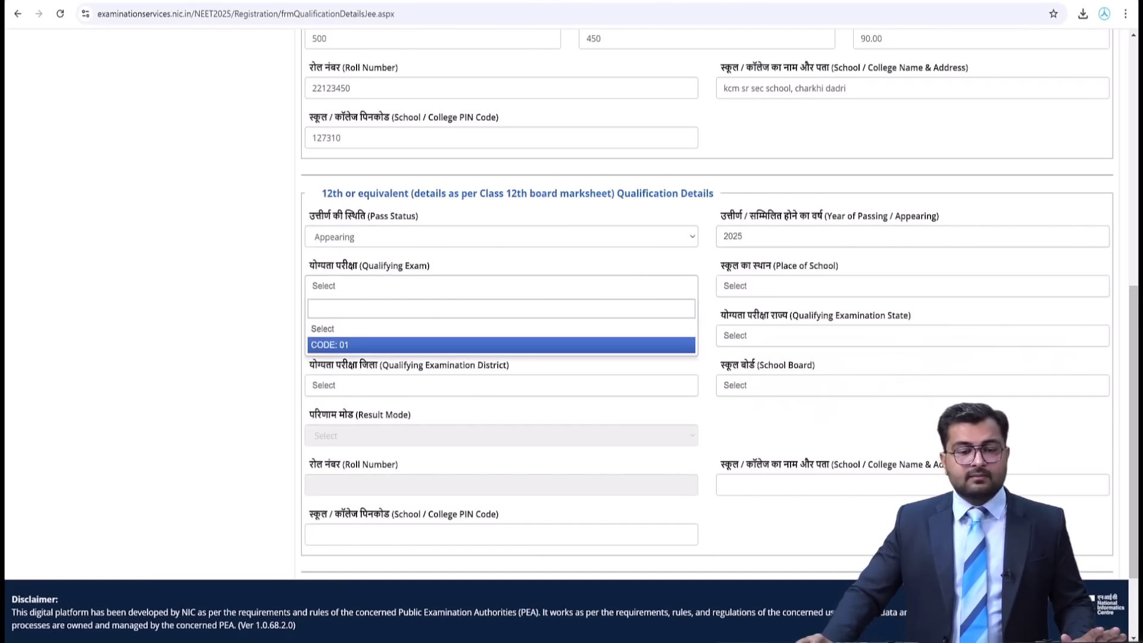
{"action": "left_click", "coordinate": [502, 237]}
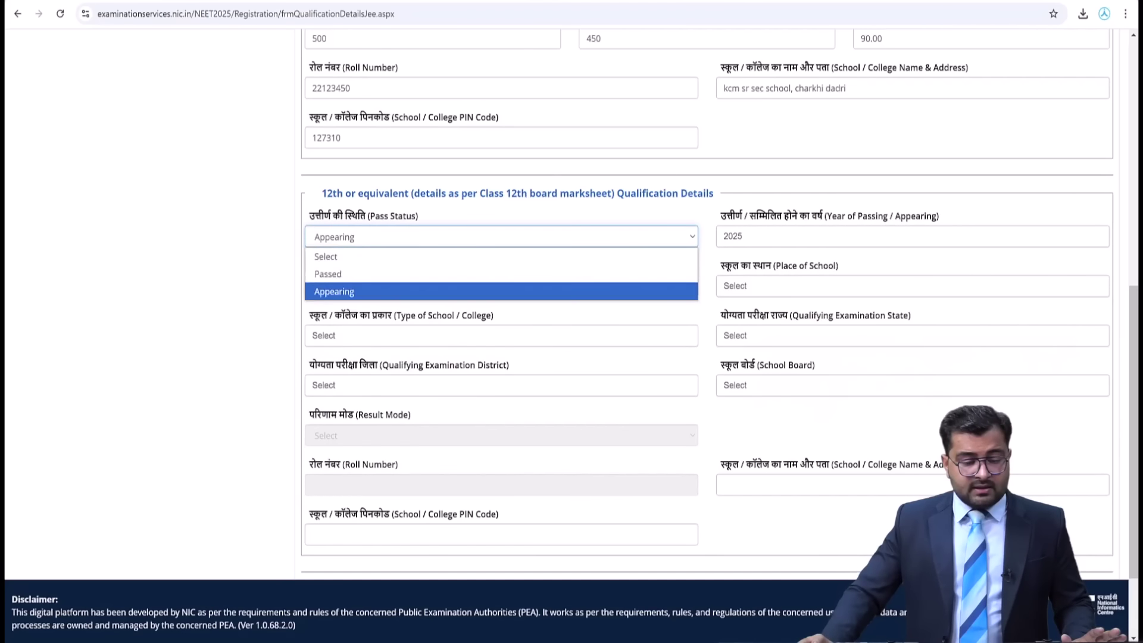
{"action": "left_click", "coordinate": [502, 275]}
{"action": "left_click", "coordinate": [912, 236]}
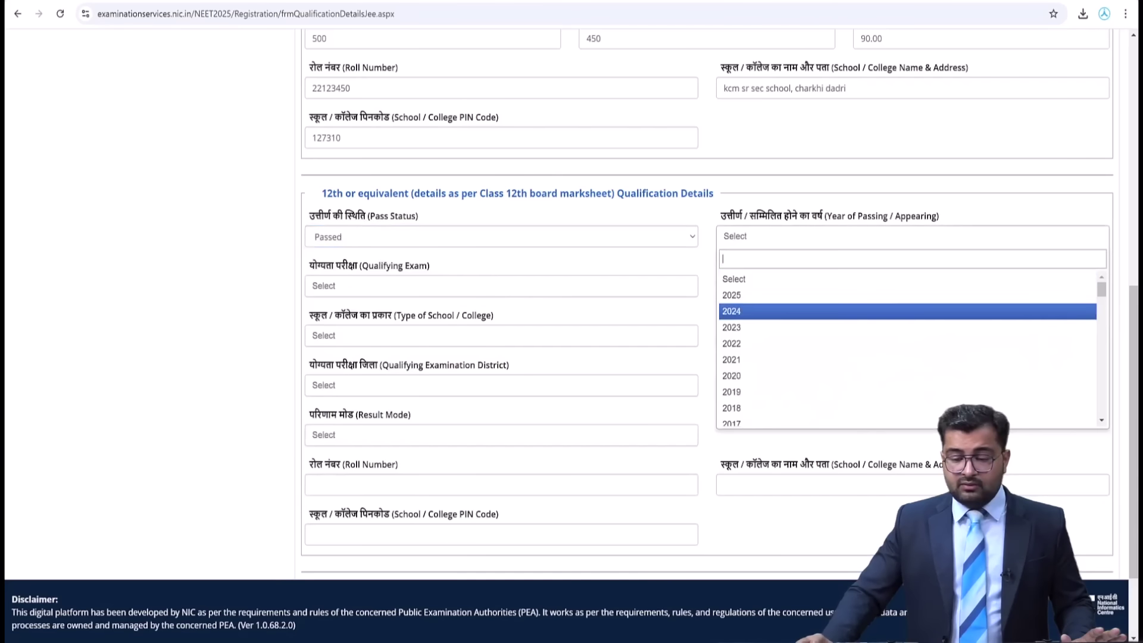
{"action": "left_click", "coordinate": [907, 311]}
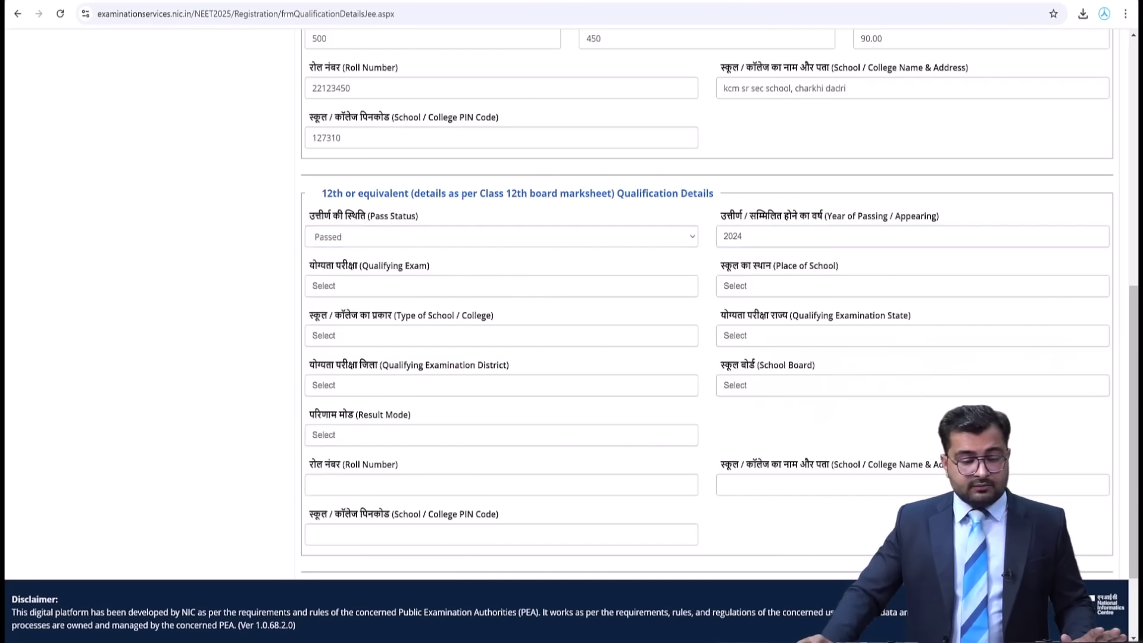
{"action": "left_click", "coordinate": [502, 286]}
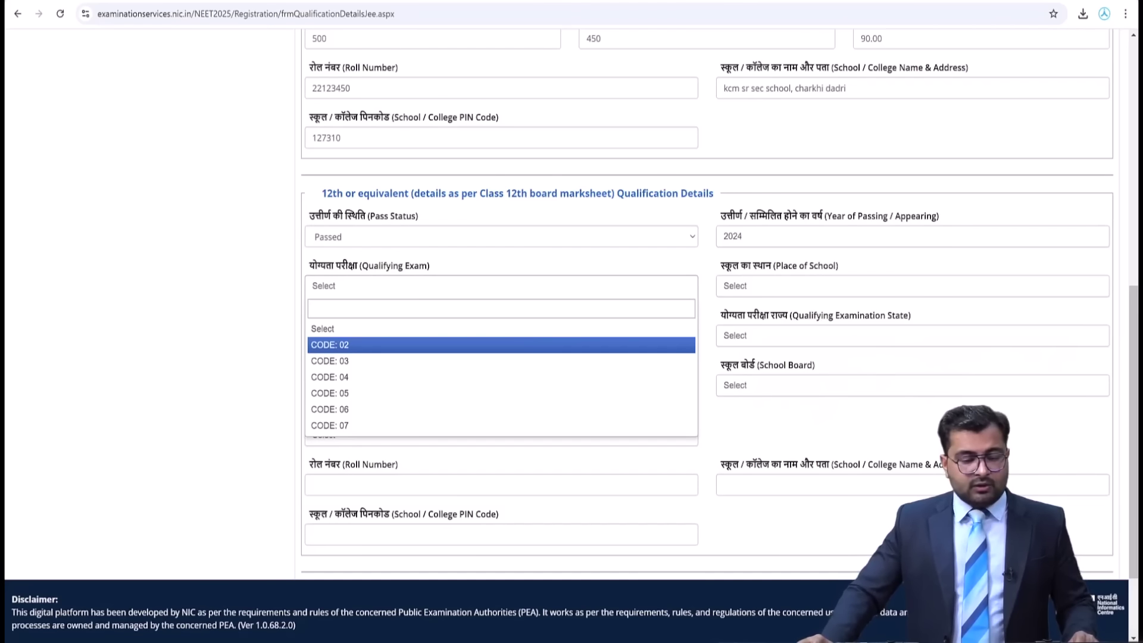
Step: Select CODE: 02 as the 12th qualifying exam
{"action": "left_click", "coordinate": [330, 345]}
{"action": "left_click", "coordinate": [501, 286]}
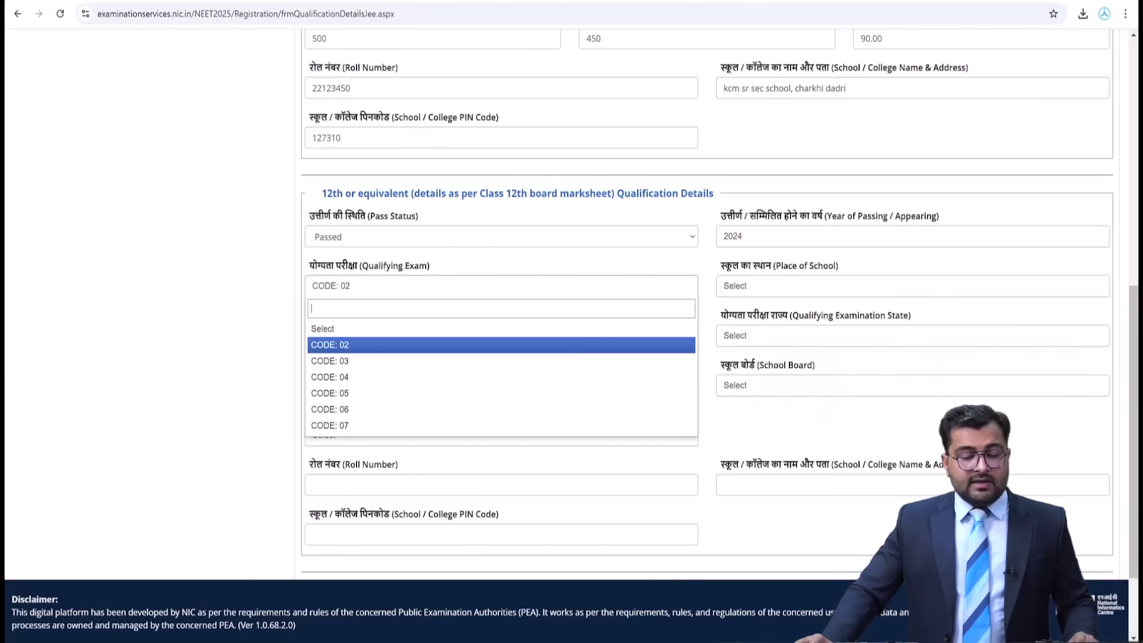
{"action": "key", "text": "Down"}
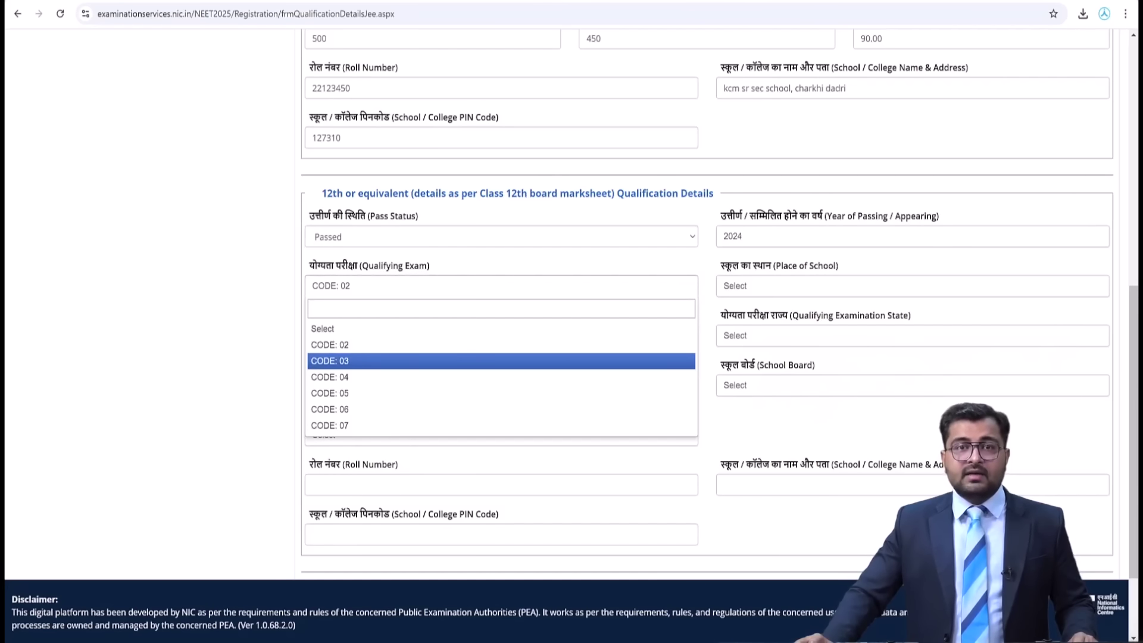
{"action": "key", "text": "Up"}
{"action": "key", "text": "Up"}
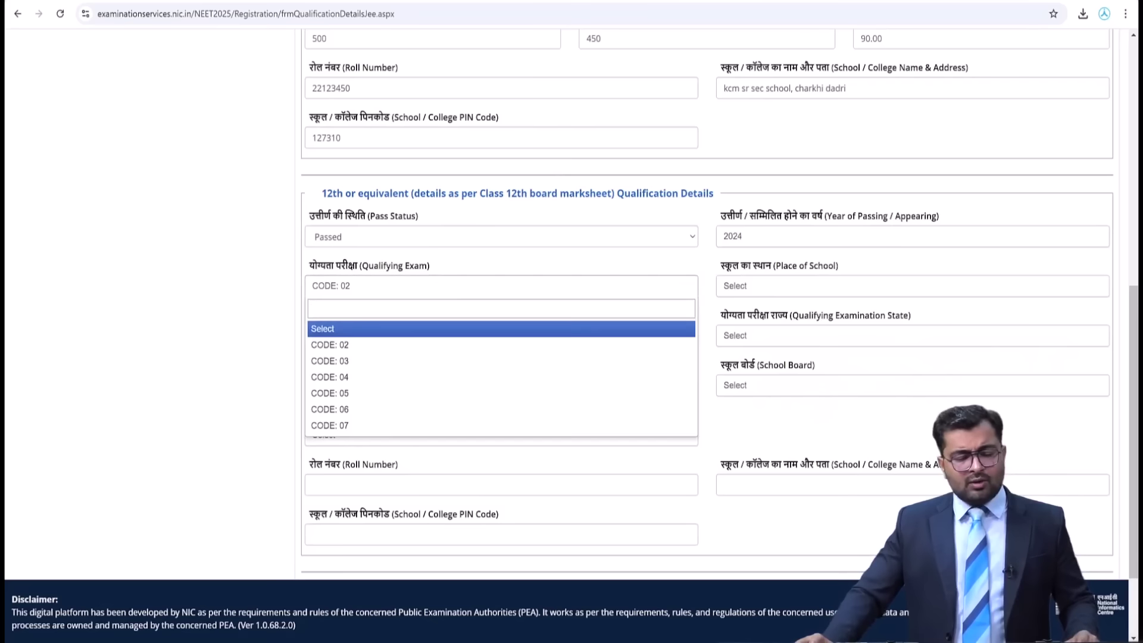
{"action": "key", "text": "Down"}
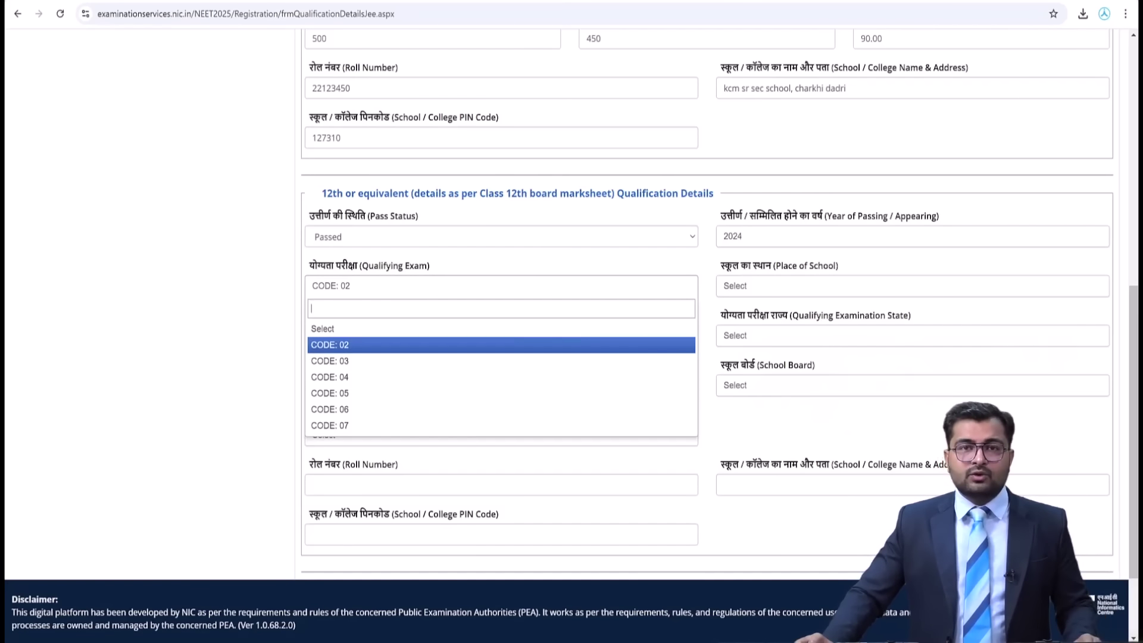
{"action": "key", "text": "Return"}
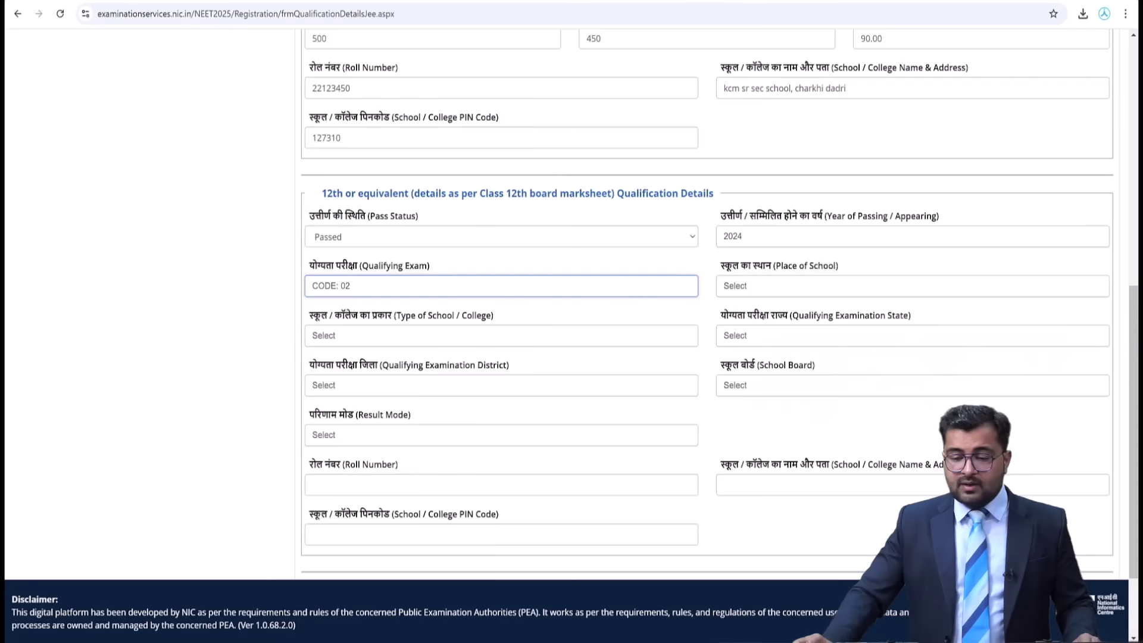
Step: Set 12th school place Urban, type Private Unaided, and state HARYANA
{"action": "key", "text": "Tab"}
{"action": "key", "text": "Down"}
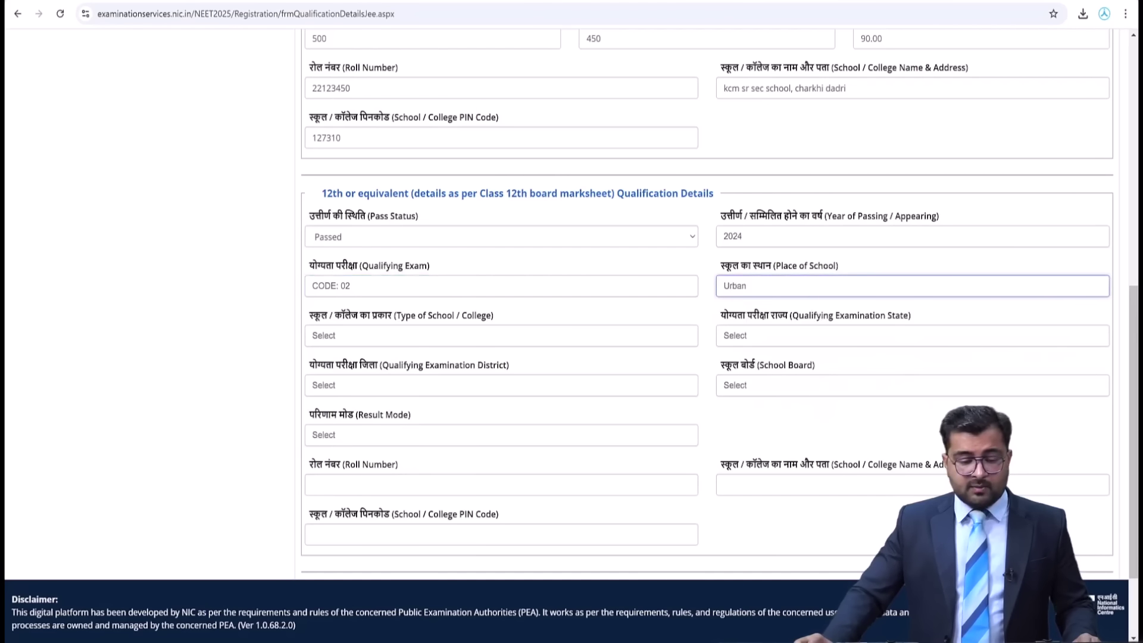
{"action": "left_click", "coordinate": [502, 336]}
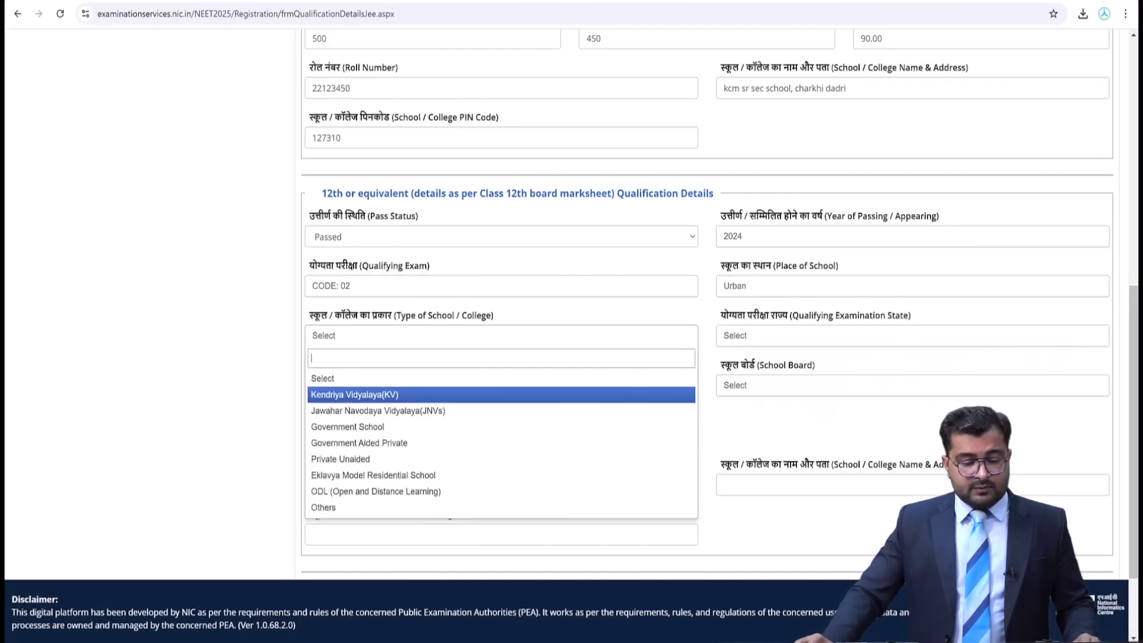
{"action": "left_click", "coordinate": [340, 459]}
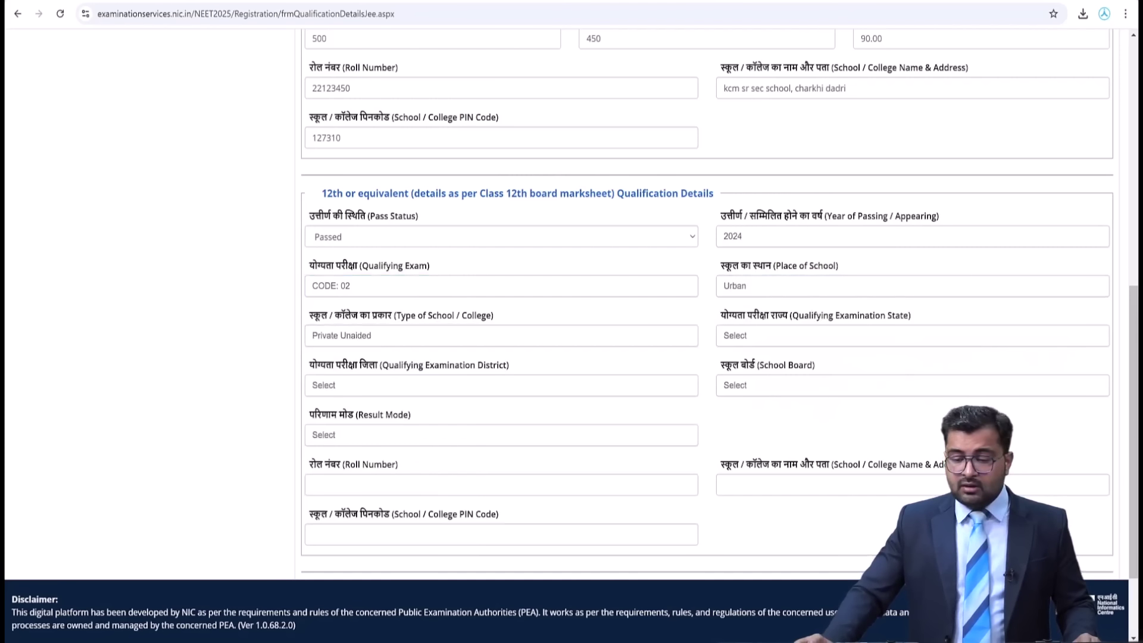
{"action": "left_click", "coordinate": [912, 336]}
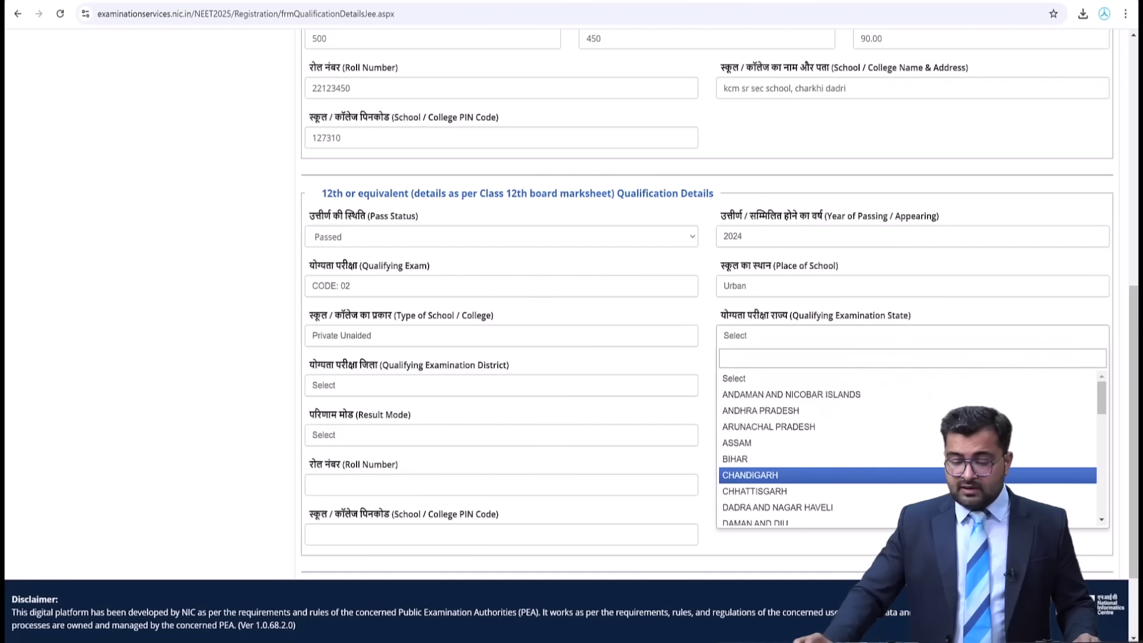
{"action": "scroll", "coordinate": [909, 446], "scroll_direction": "down", "scroll_amount": 3}
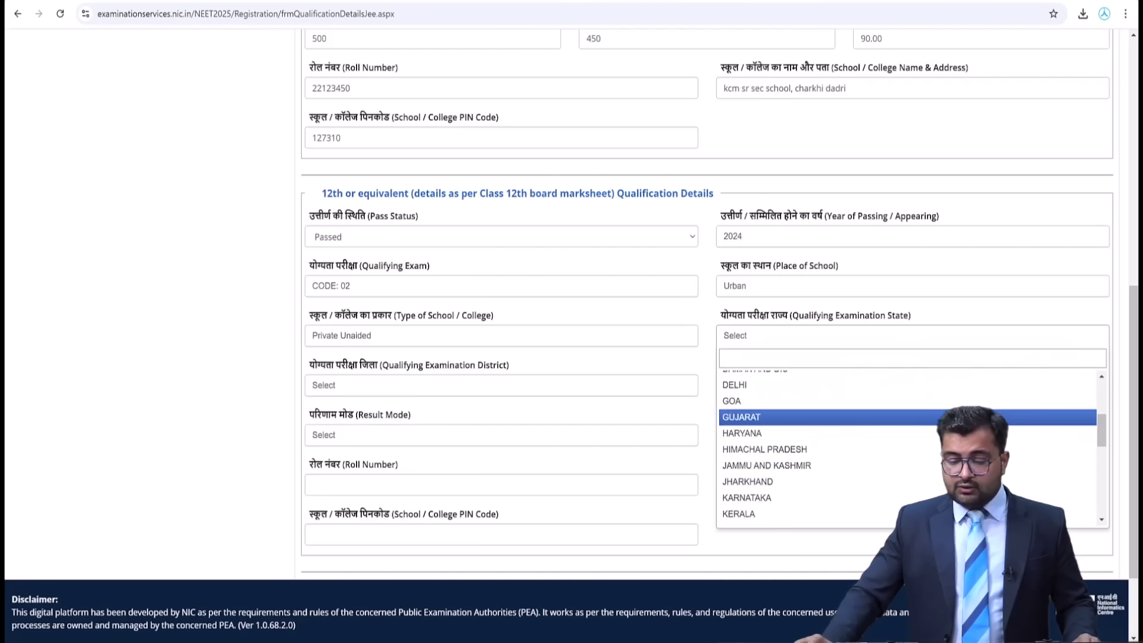
{"action": "left_click", "coordinate": [742, 433]}
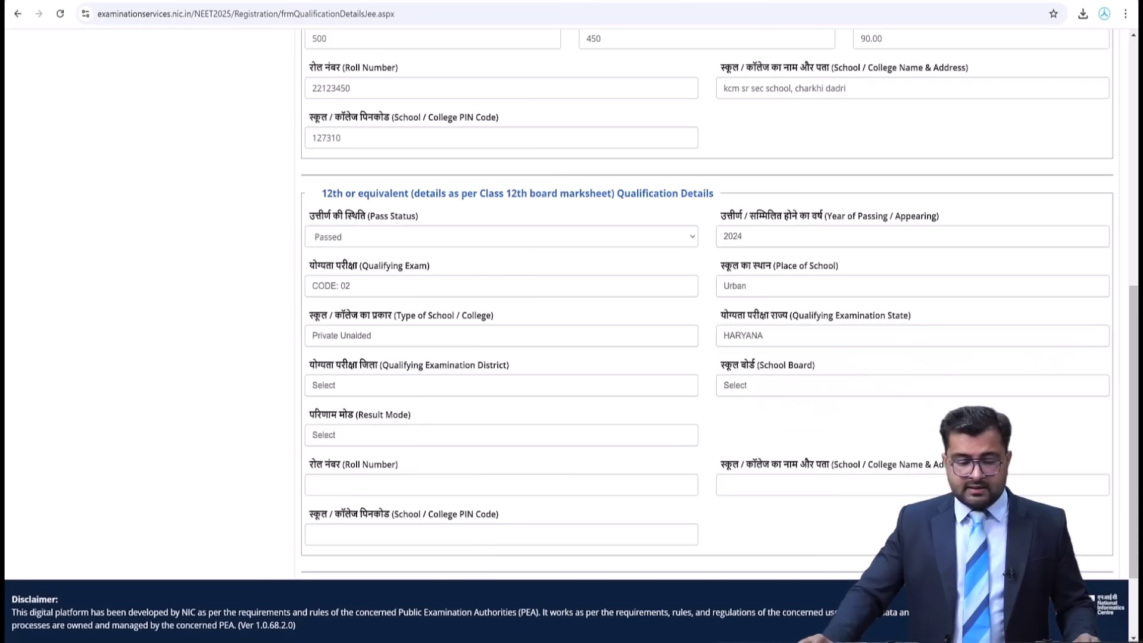
Step: Choose district GURGAON and, searching 'cent', board CENTRAL BOARD OF SECONDARY EDUCATION
{"action": "left_click", "coordinate": [501, 385]}
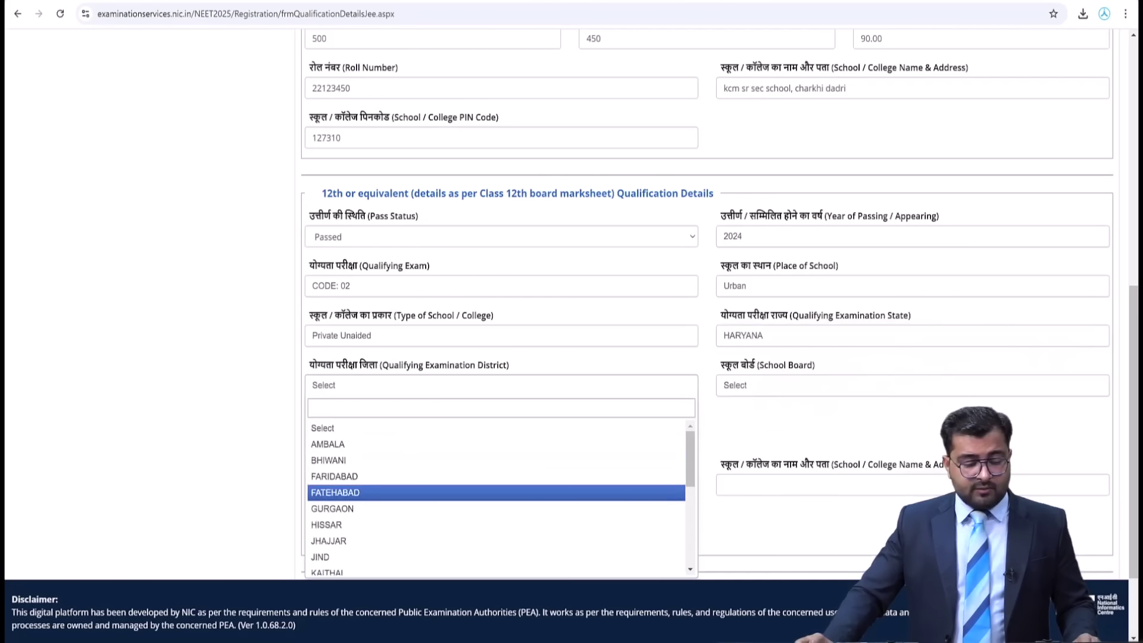
{"action": "left_click", "coordinate": [357, 509]}
{"action": "left_click", "coordinate": [913, 385]}
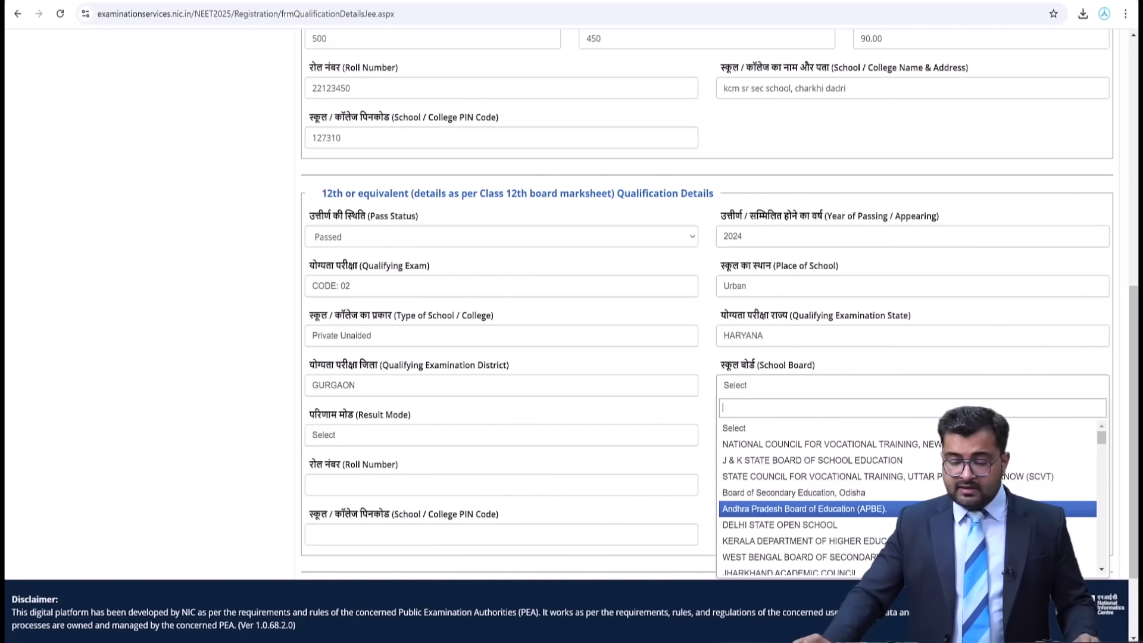
{"action": "scroll", "coordinate": [834, 512], "scroll_direction": "down", "scroll_amount": 6}
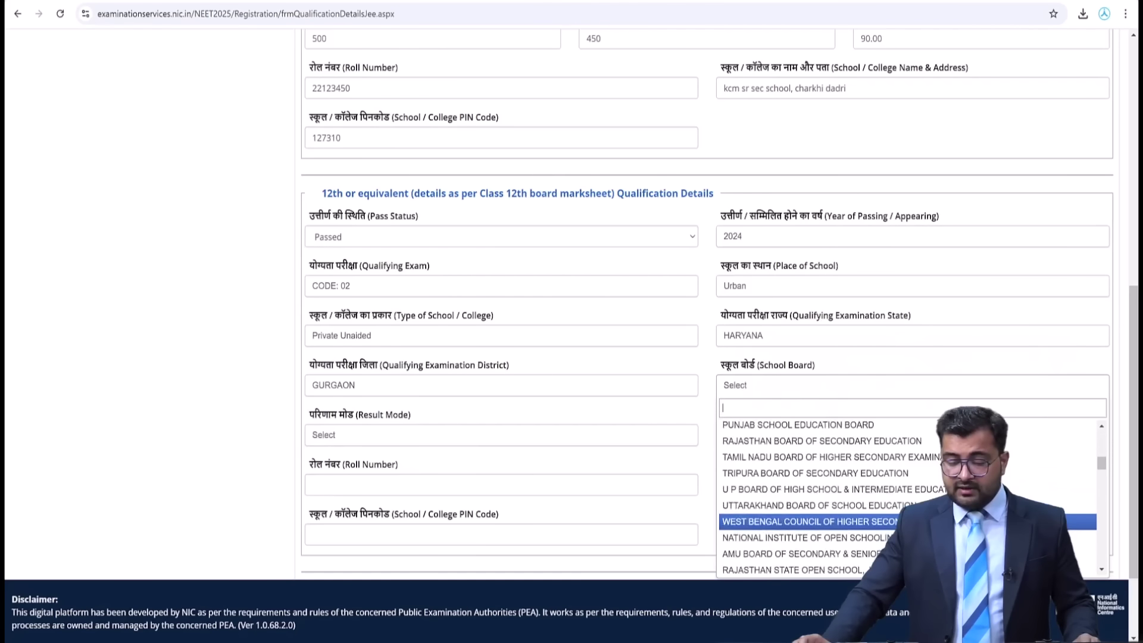
{"action": "scroll", "coordinate": [833, 512], "scroll_direction": "up", "scroll_amount": 6}
{"action": "type", "text": "c"}
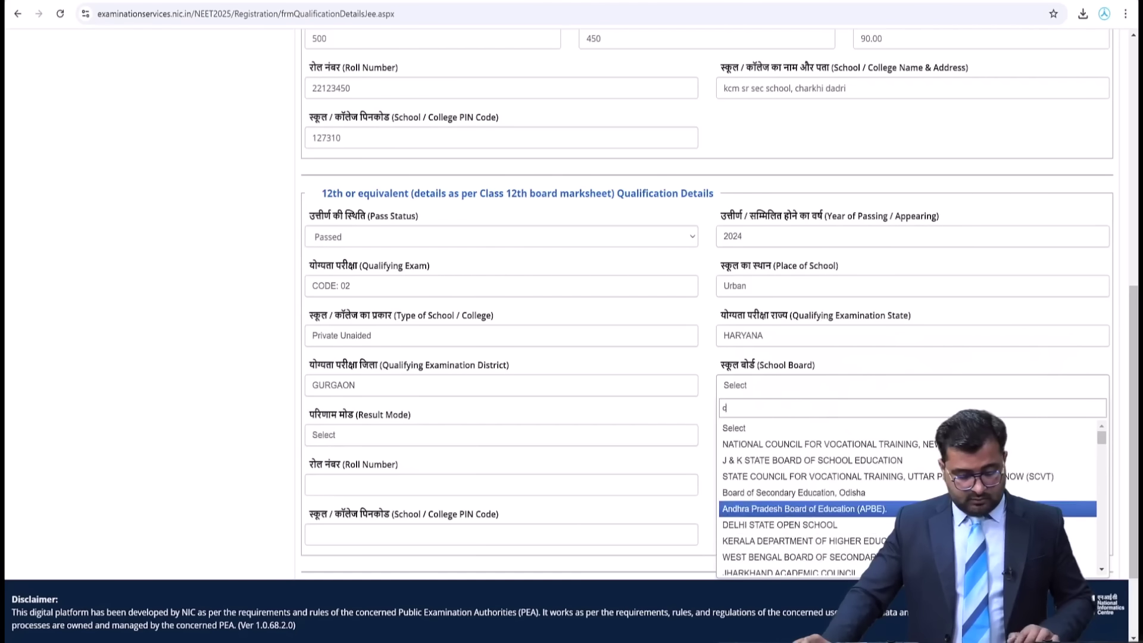
{"action": "type", "text": "ent"}
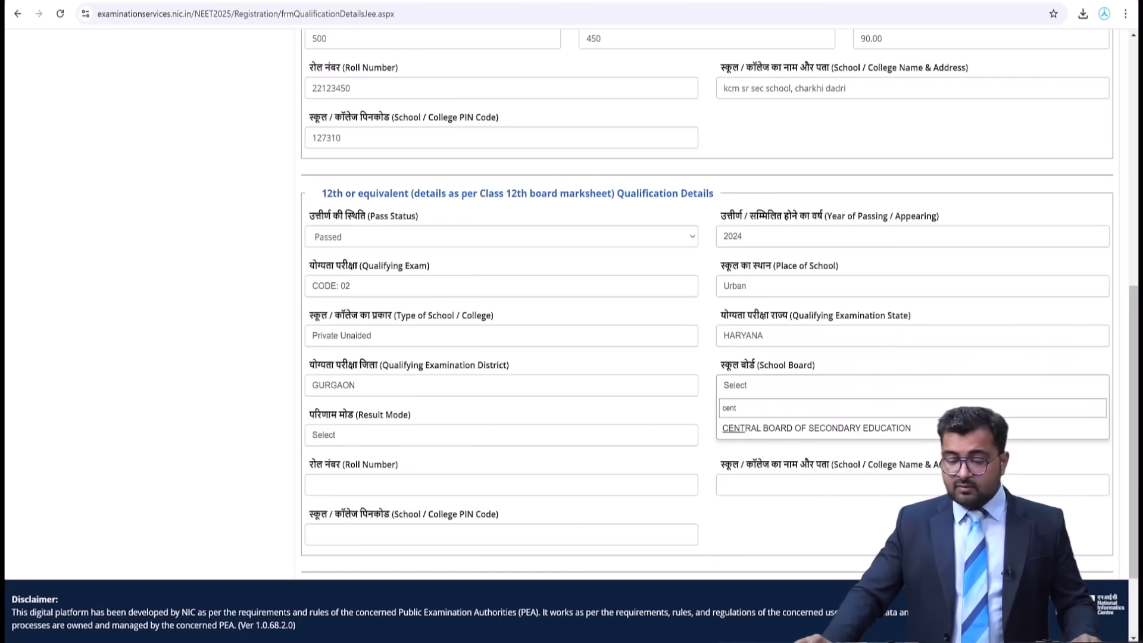
{"action": "key", "text": "Return"}
Step: Set the 12th result mode to CGPA, maximum grade point 10, with 9.2 obtained
{"action": "left_click", "coordinate": [501, 434]}
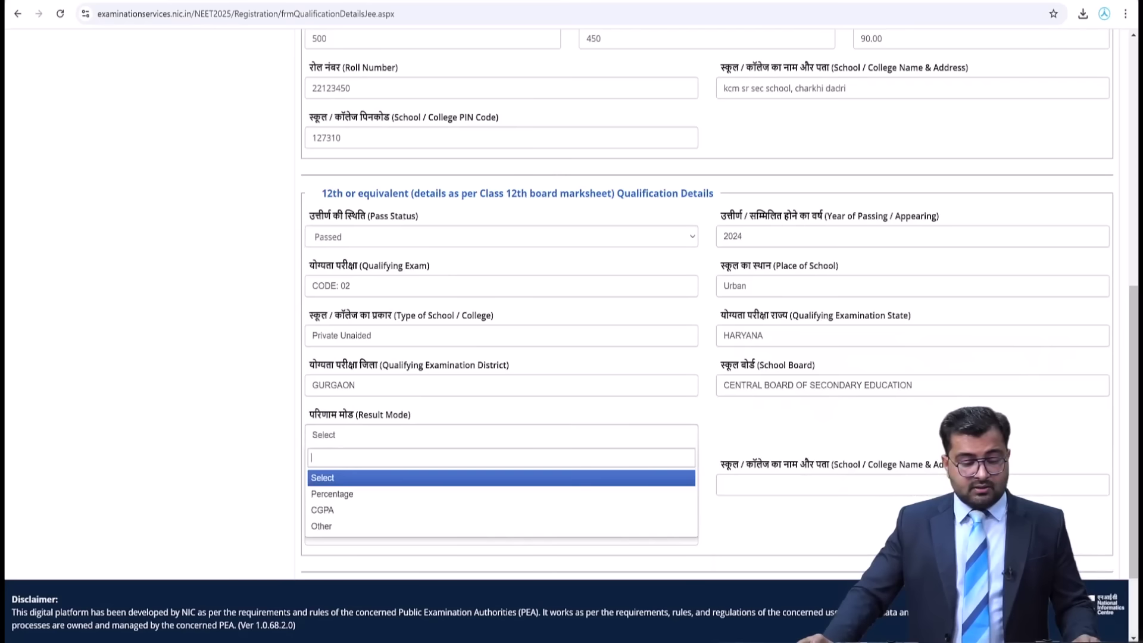
{"action": "key", "text": "Down"}
{"action": "key", "text": "Down"}
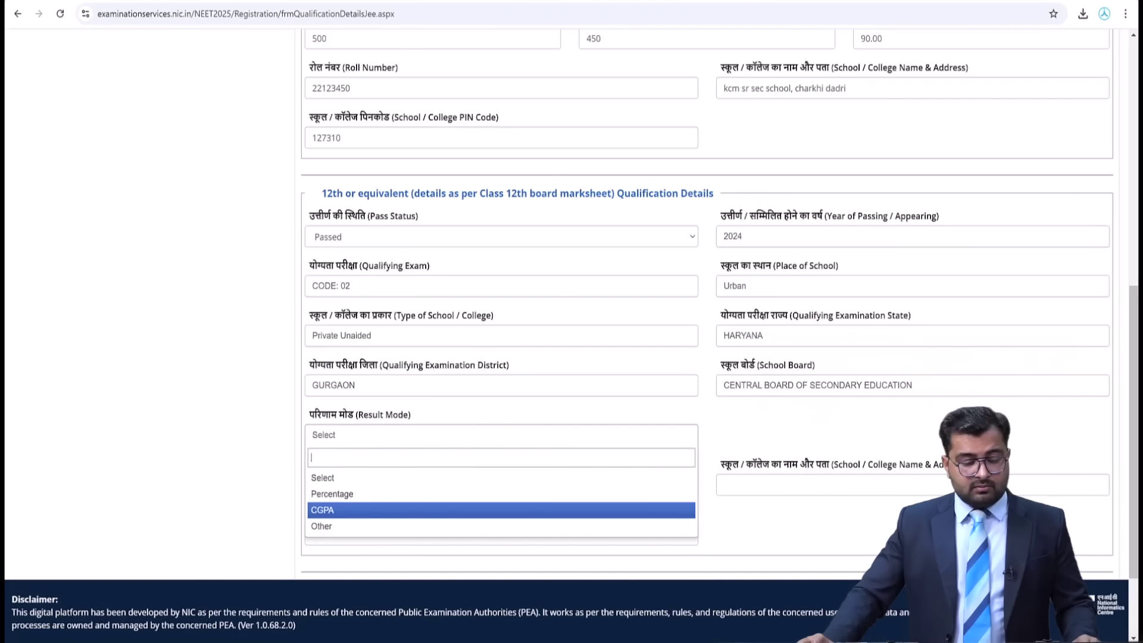
{"action": "key", "text": "Return"}
{"action": "left_click", "coordinate": [433, 484]}
{"action": "key", "text": "Down"}
{"action": "key", "text": "Return"}
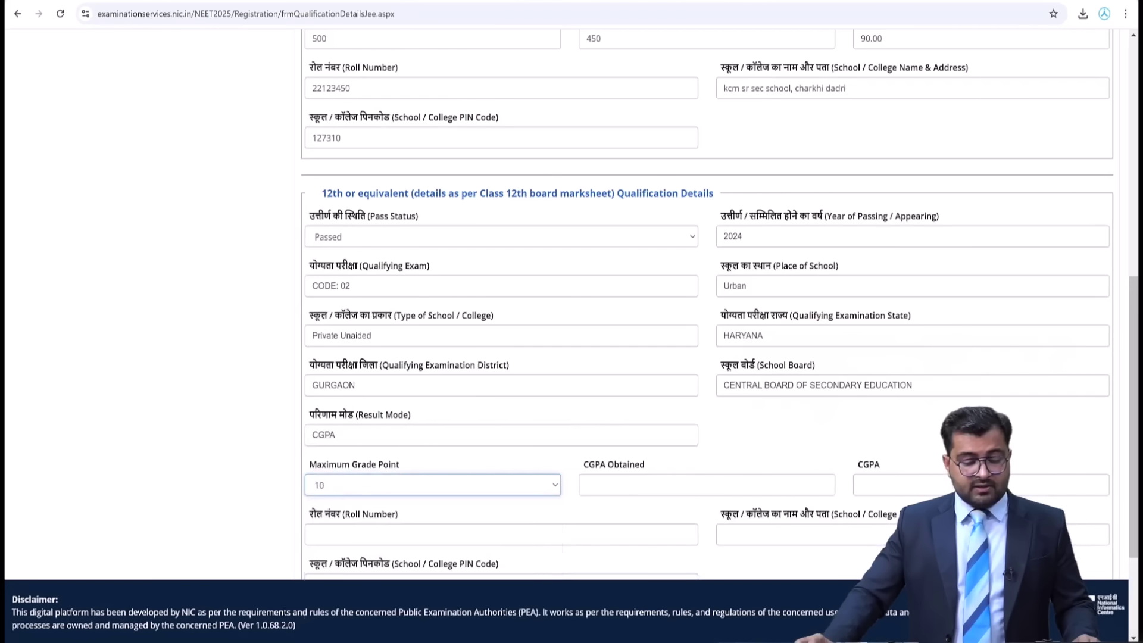
{"action": "left_click", "coordinate": [706, 485]}
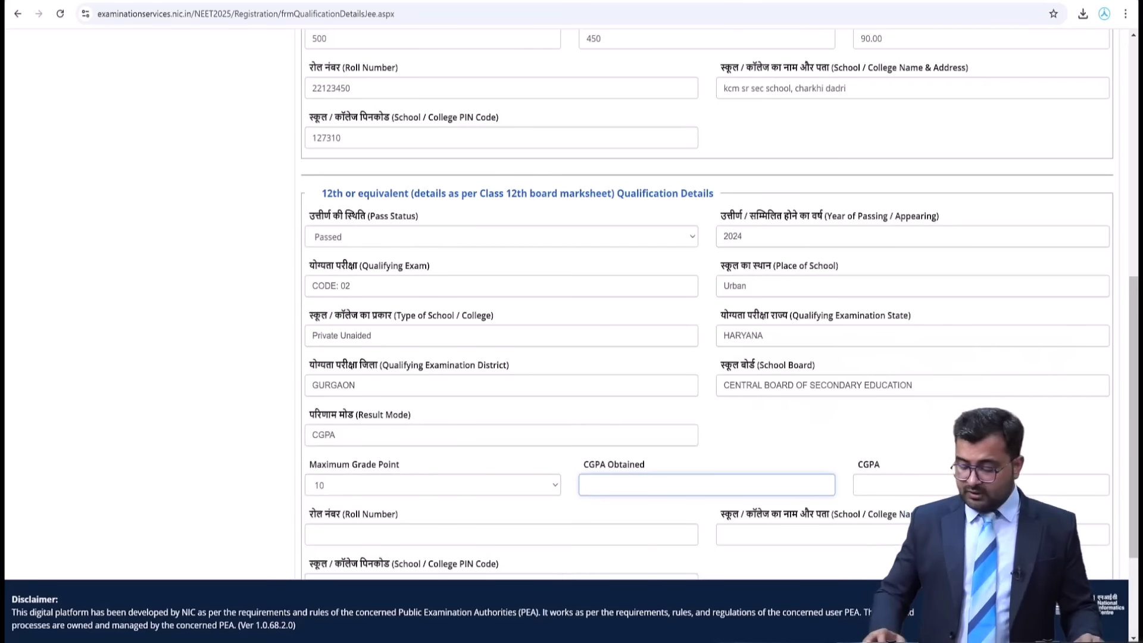
{"action": "type", "text": "9.2"}
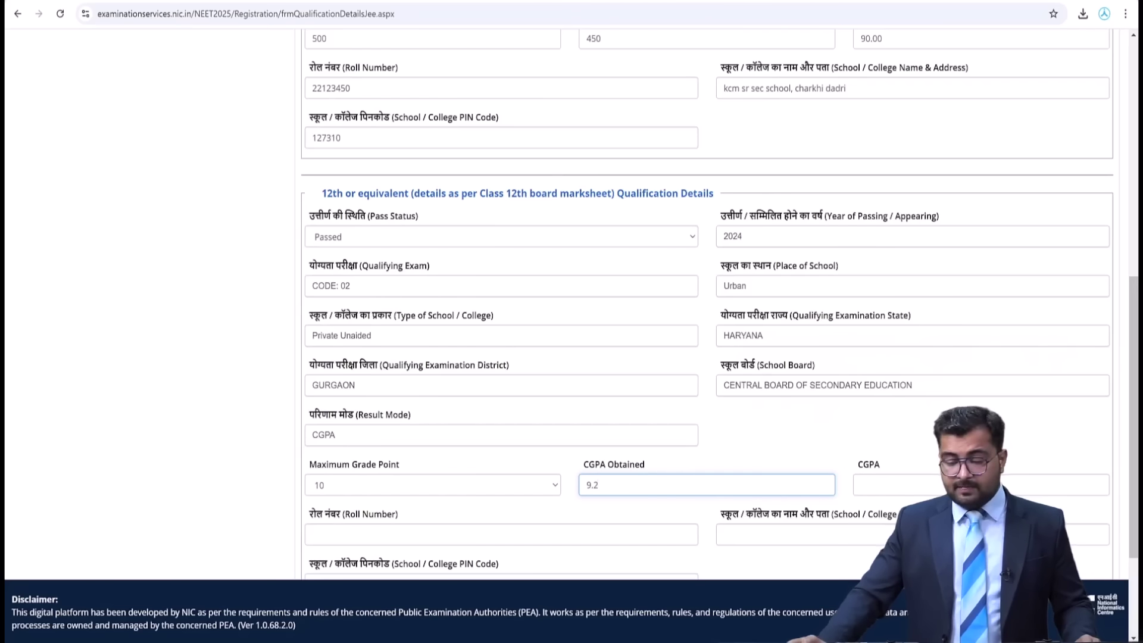
{"action": "key", "text": "Tab"}
{"action": "scroll", "coordinate": [720, 304], "scroll_direction": "down", "scroll_amount": 2}
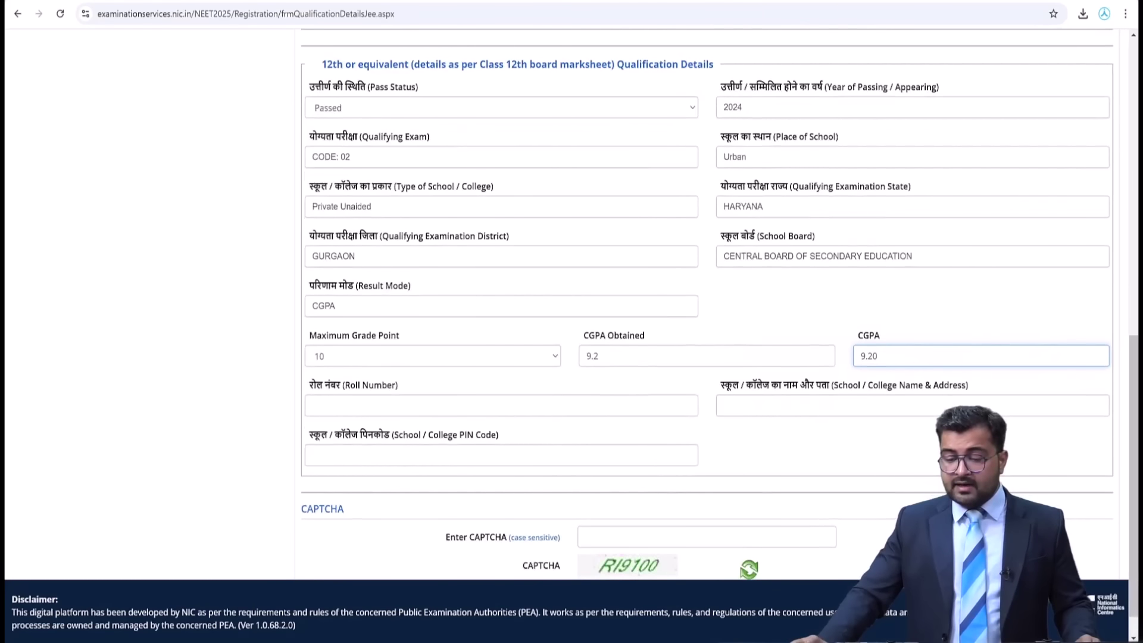
Step: Enter the 12th roll number, school name and address, school PIN code, and the CAPTCHA
{"action": "key", "text": "Tab"}
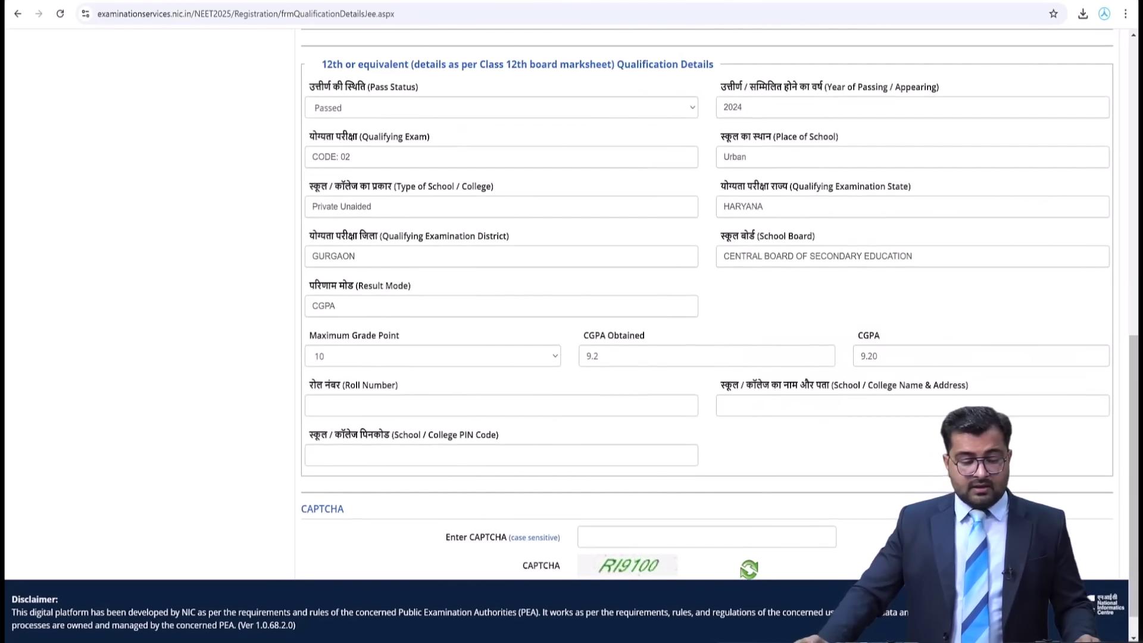
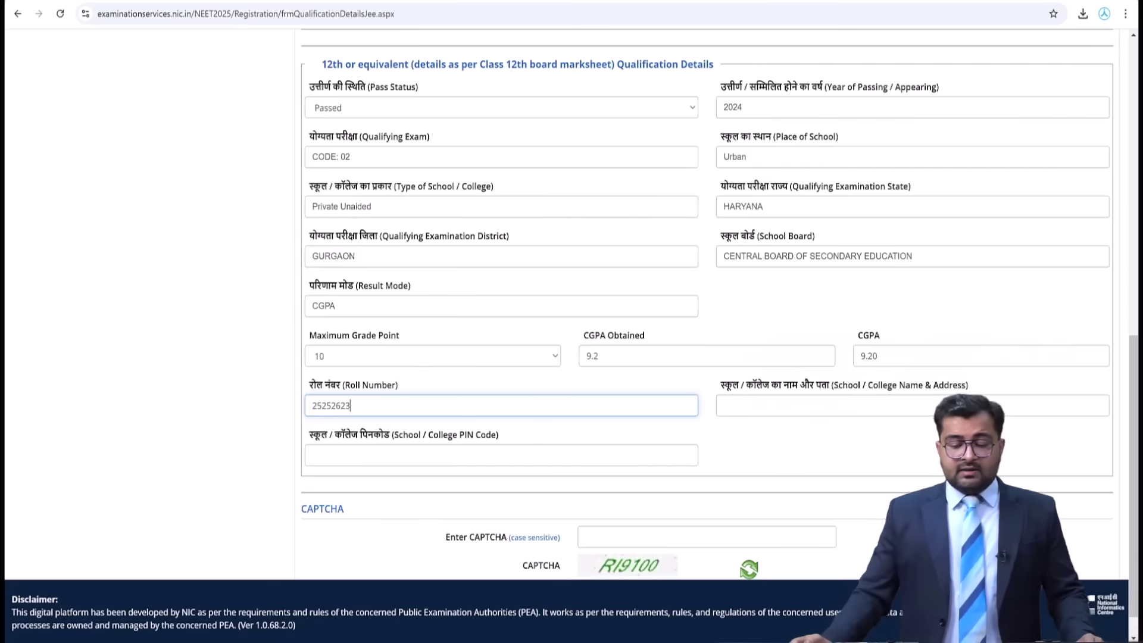
{"action": "left_click", "coordinate": [723, 406]}
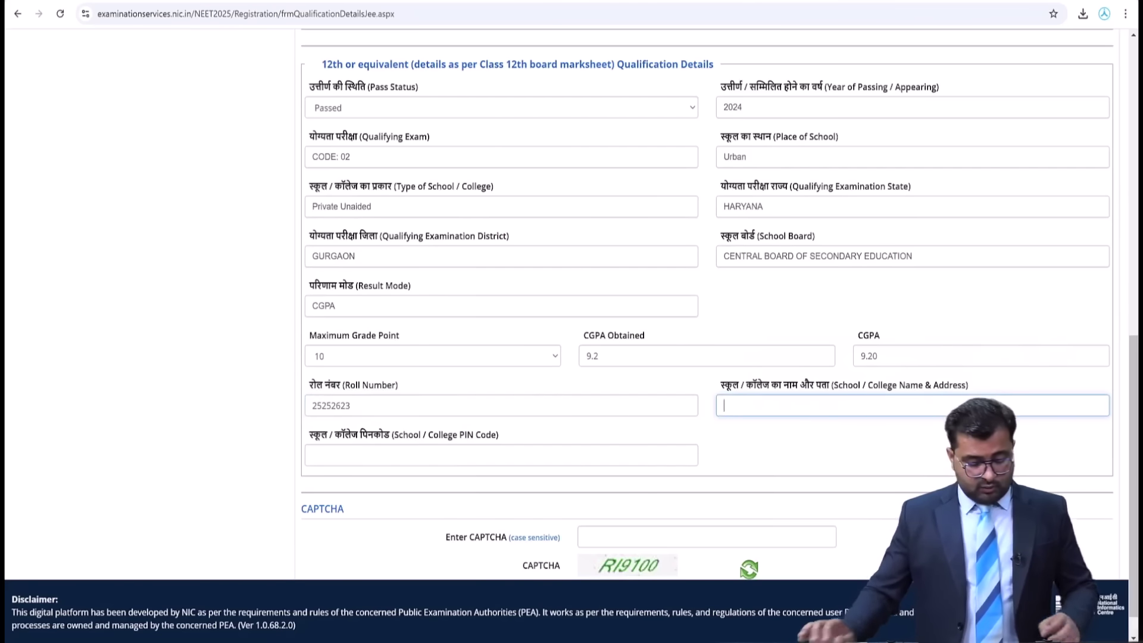
{"action": "type", "text": "MD conv"}
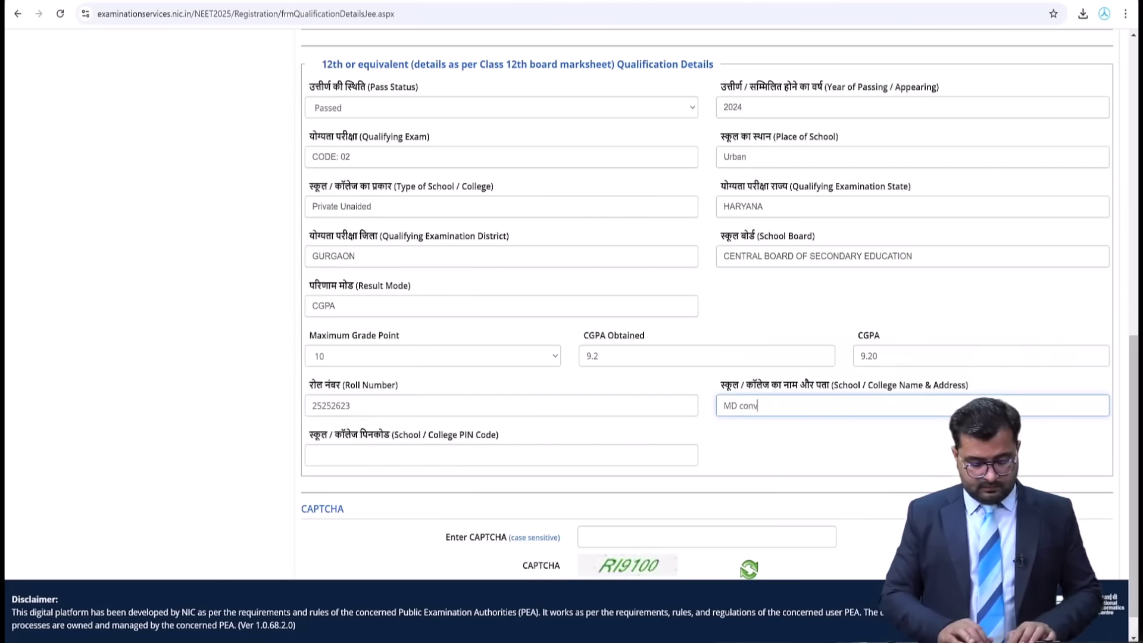
{"action": "type", "text": "ent schoo"}
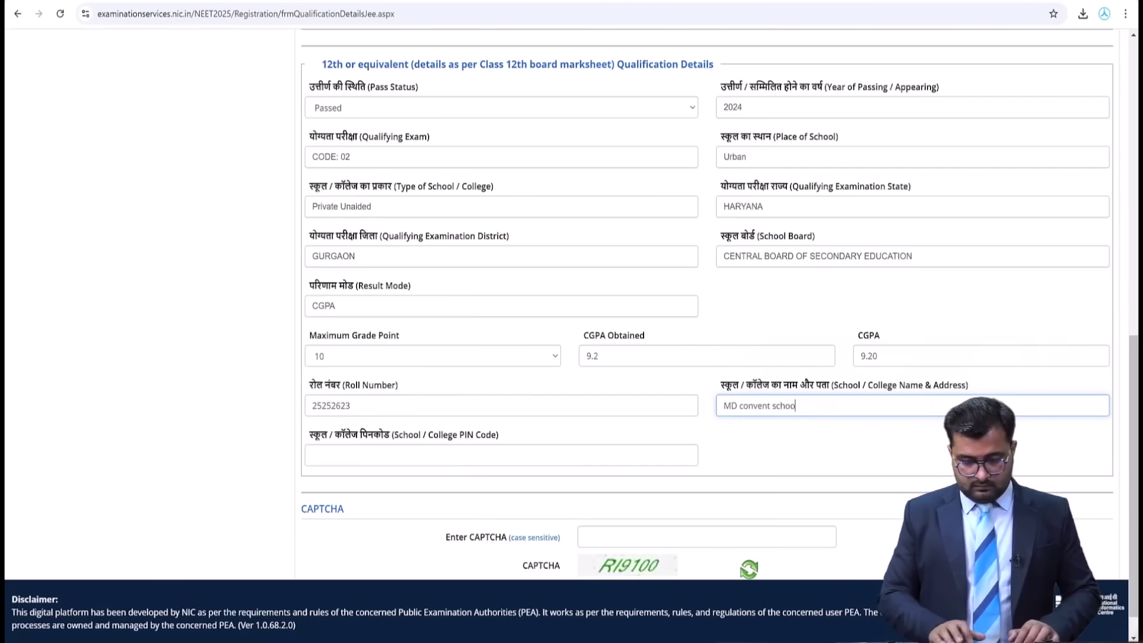
{"action": "type", "text": "l, sector"}
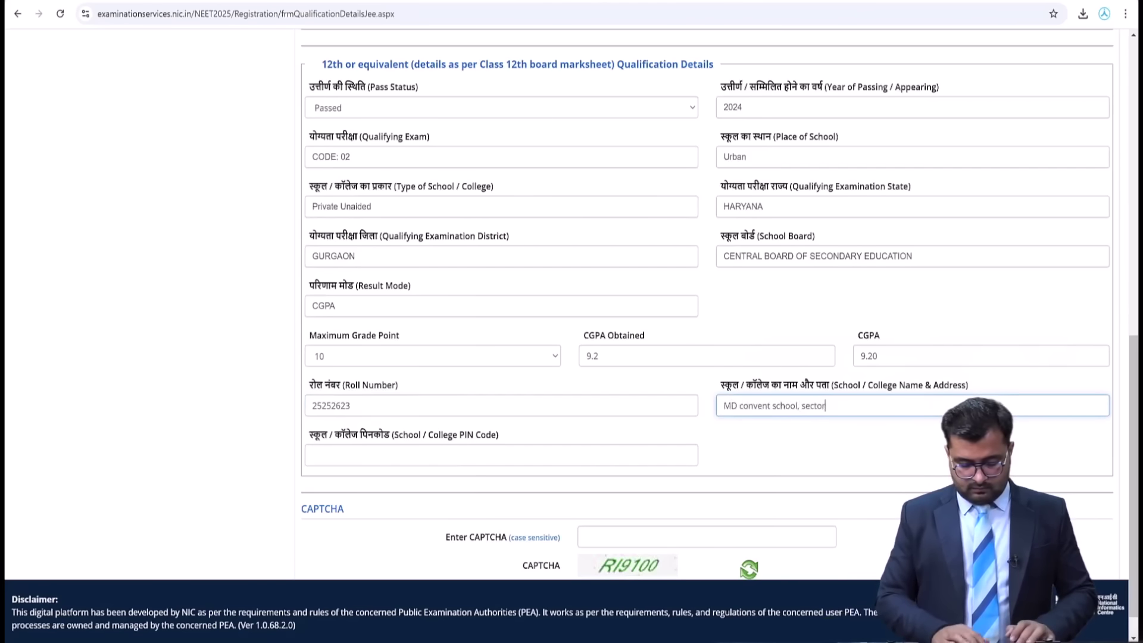
{"action": "type", "text": " 18 gurugram"}
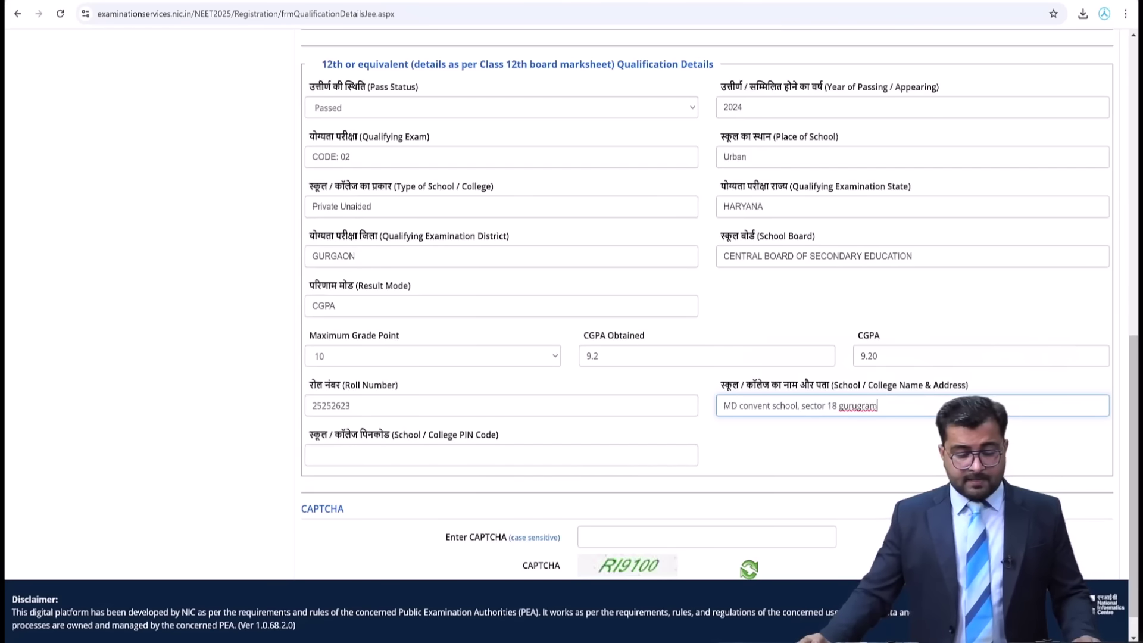
{"action": "left_click", "coordinate": [501, 455]}
{"action": "type", "text": "122002"}
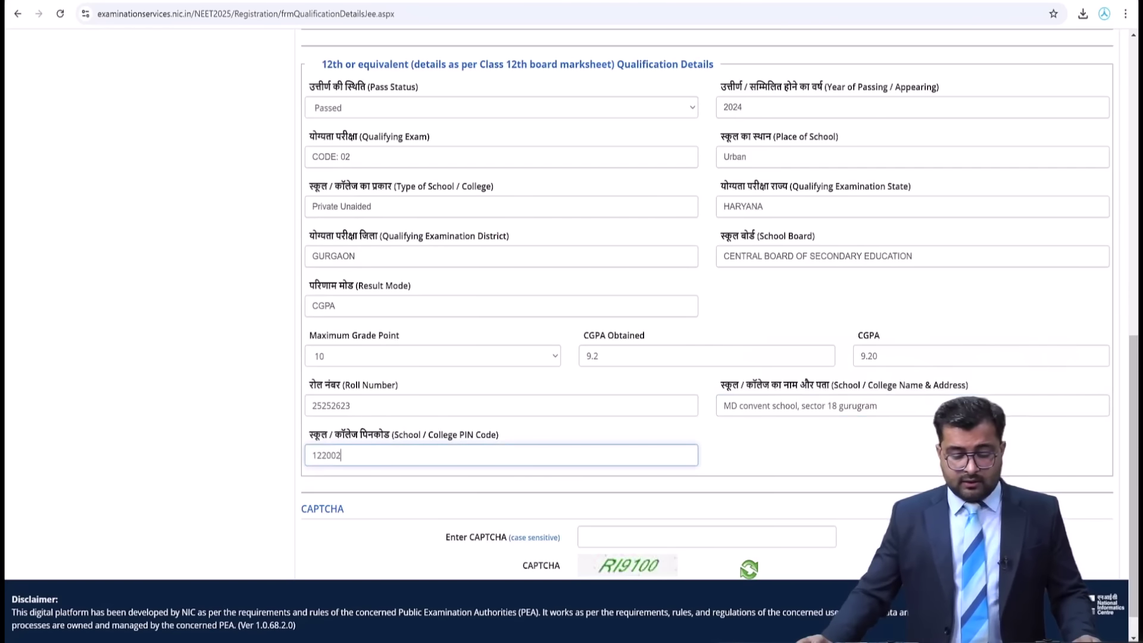
{"action": "key", "text": "Tab"}
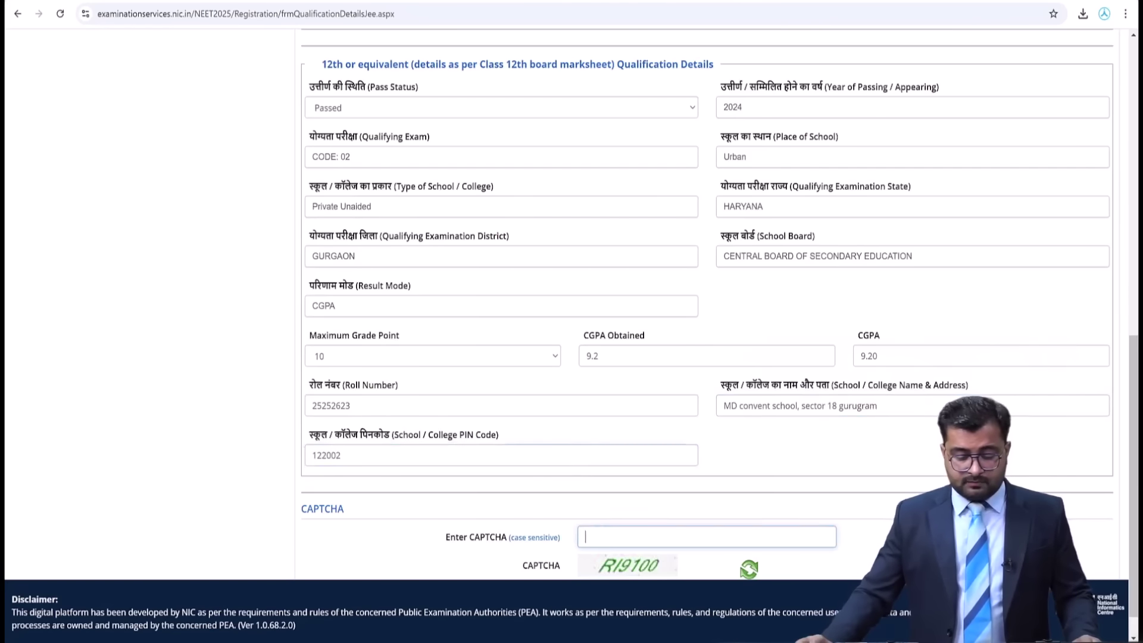
{"action": "scroll", "coordinate": [708, 334], "scroll_direction": "down", "scroll_amount": 1}
{"action": "type", "text": "RI9100"}
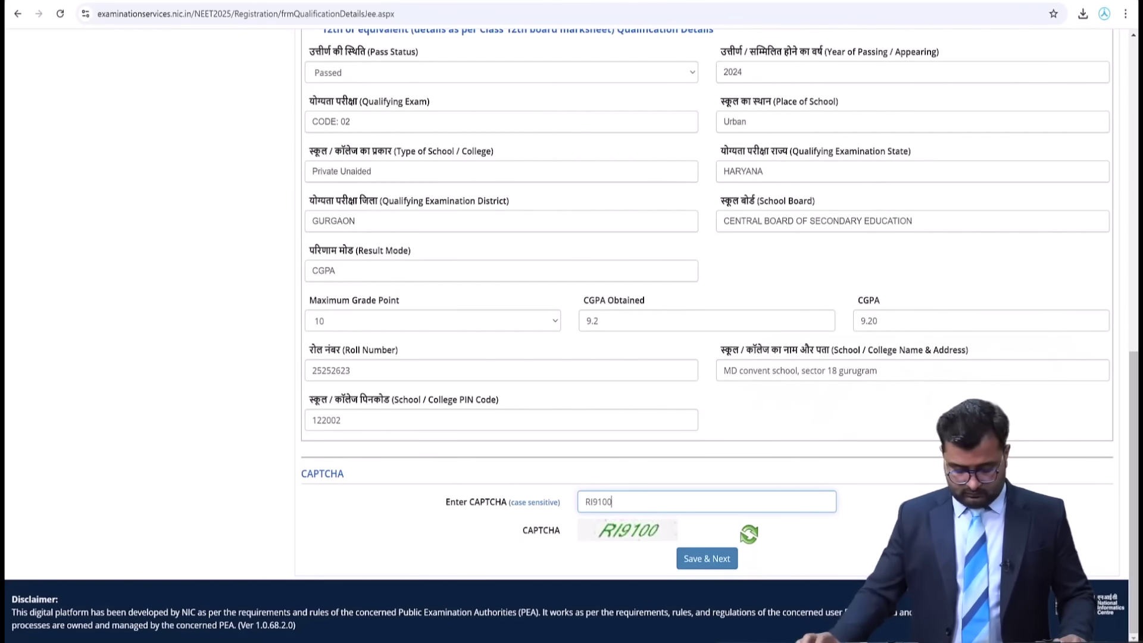
{"action": "key", "text": "Tab"}
{"action": "key", "text": "Return"}
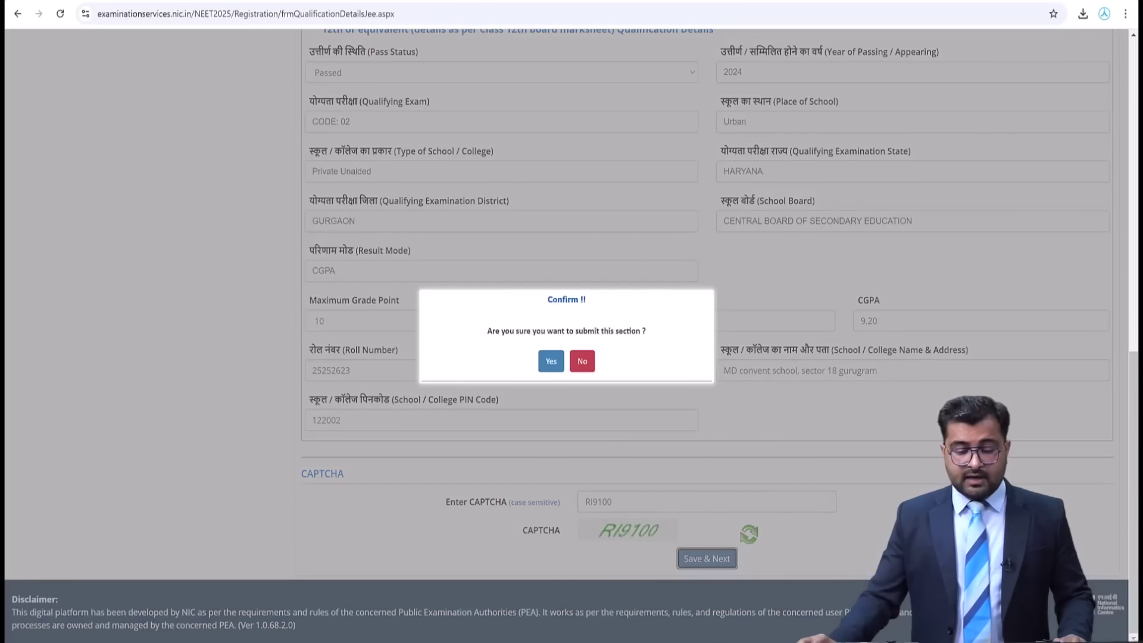
{"action": "key", "text": "Tab"}
{"action": "key", "text": "Return"}
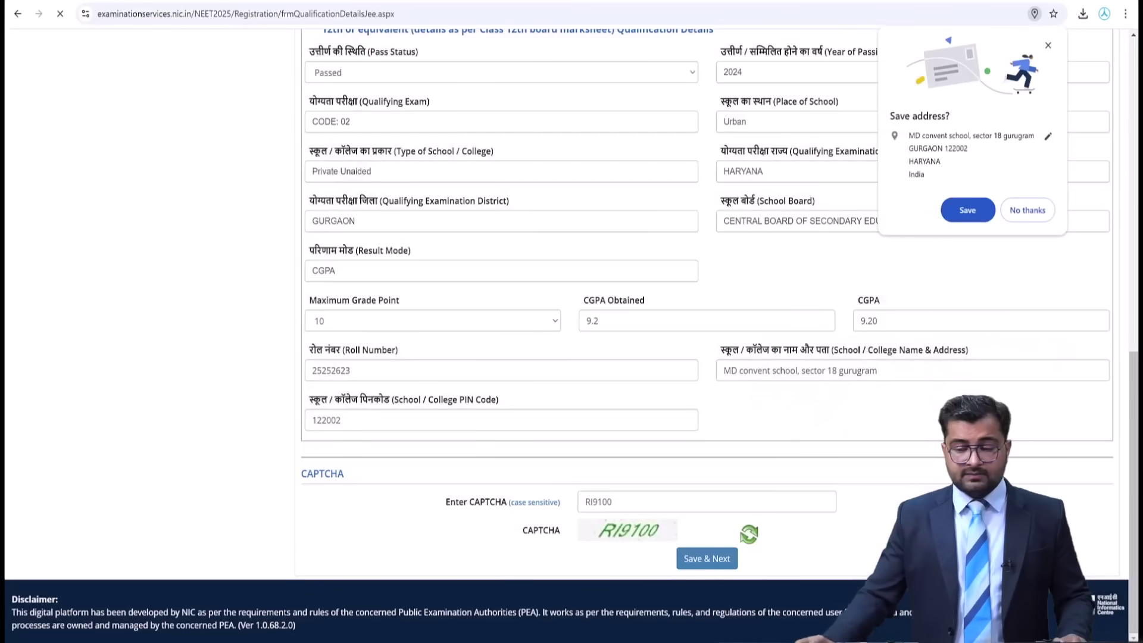
{"action": "key", "text": "Escape"}
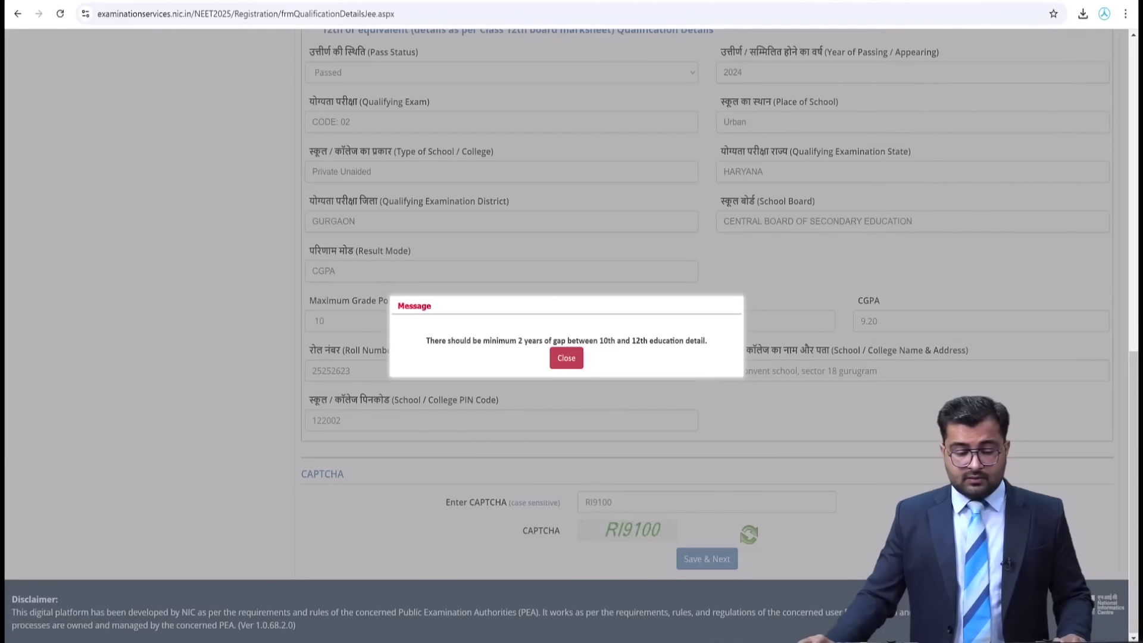
{"action": "key", "text": "Tab"}
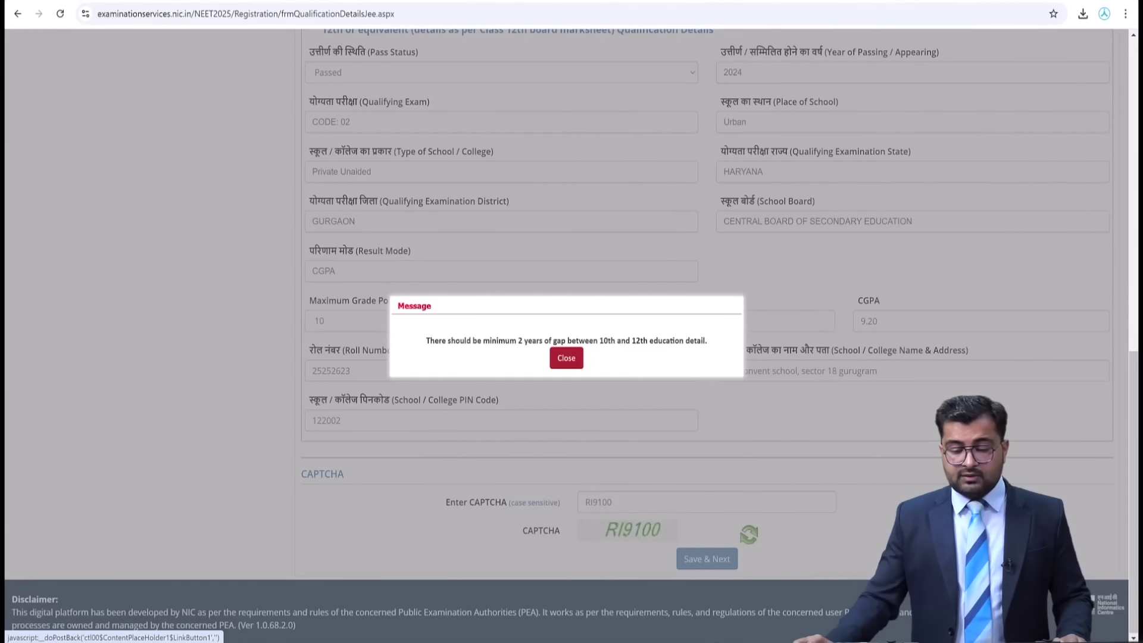
{"action": "key", "text": "Return"}
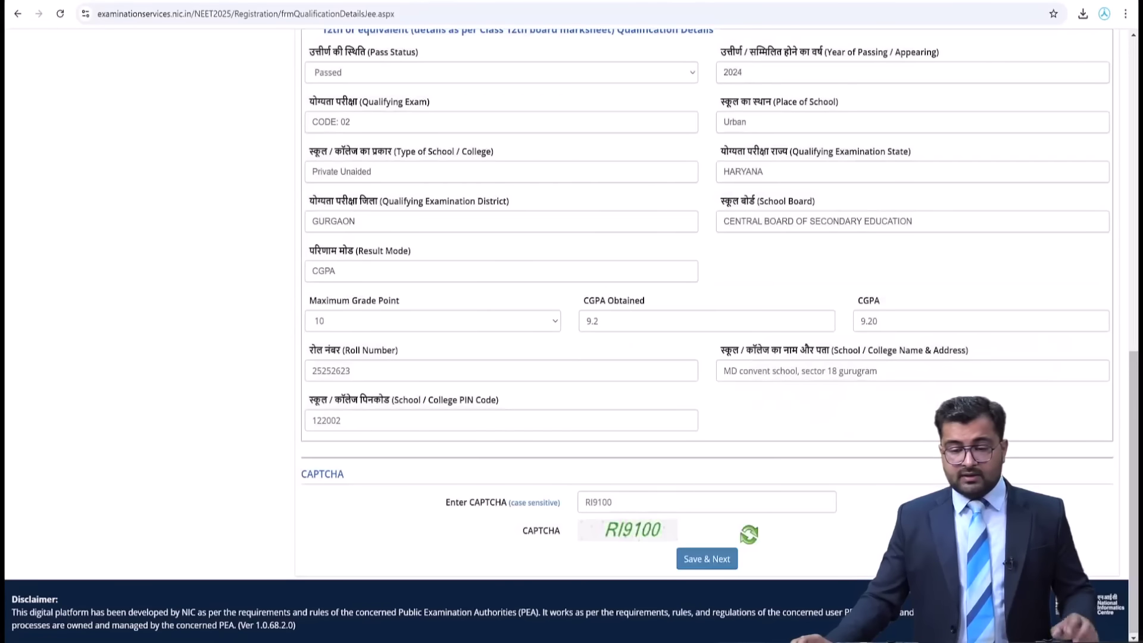
{"action": "scroll", "coordinate": [708, 334], "scroll_direction": "up", "scroll_amount": 3}
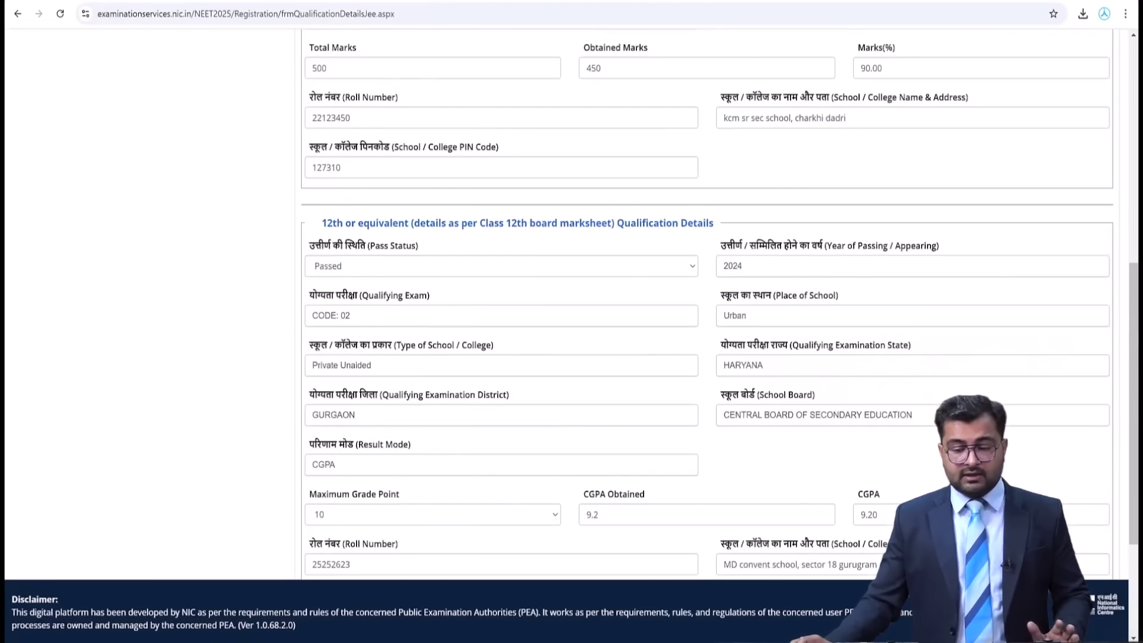
Step: Set the 10th-class year of passing to 2022 and review the qualification fields
{"action": "scroll", "coordinate": [707, 333], "scroll_direction": "up", "scroll_amount": 6}
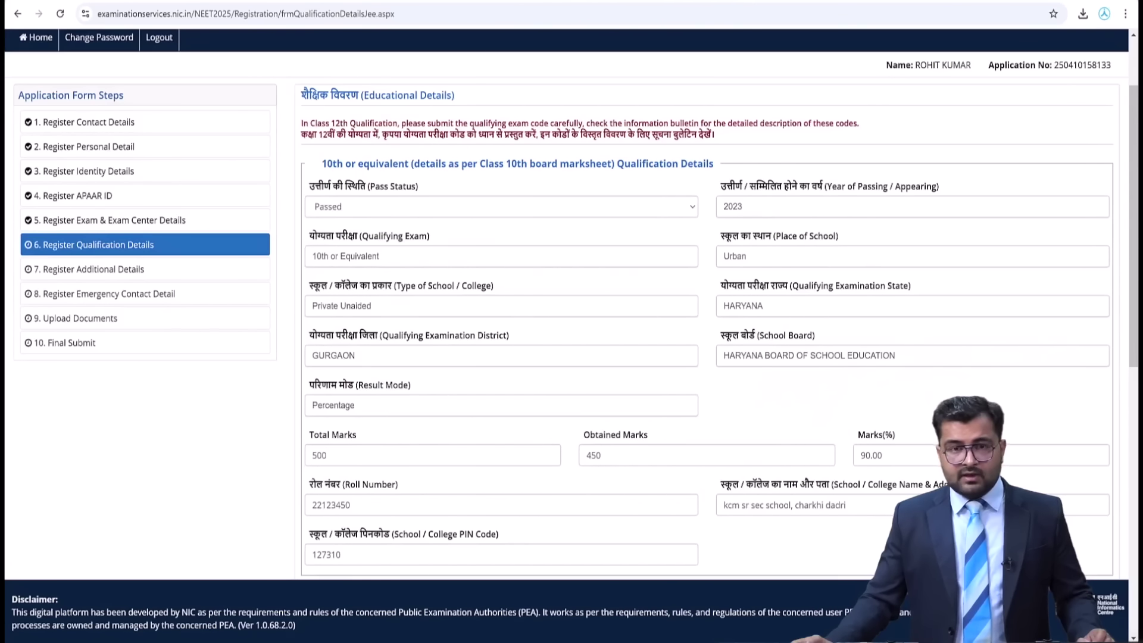
{"action": "scroll", "coordinate": [707, 333], "scroll_direction": "down", "scroll_amount": 4}
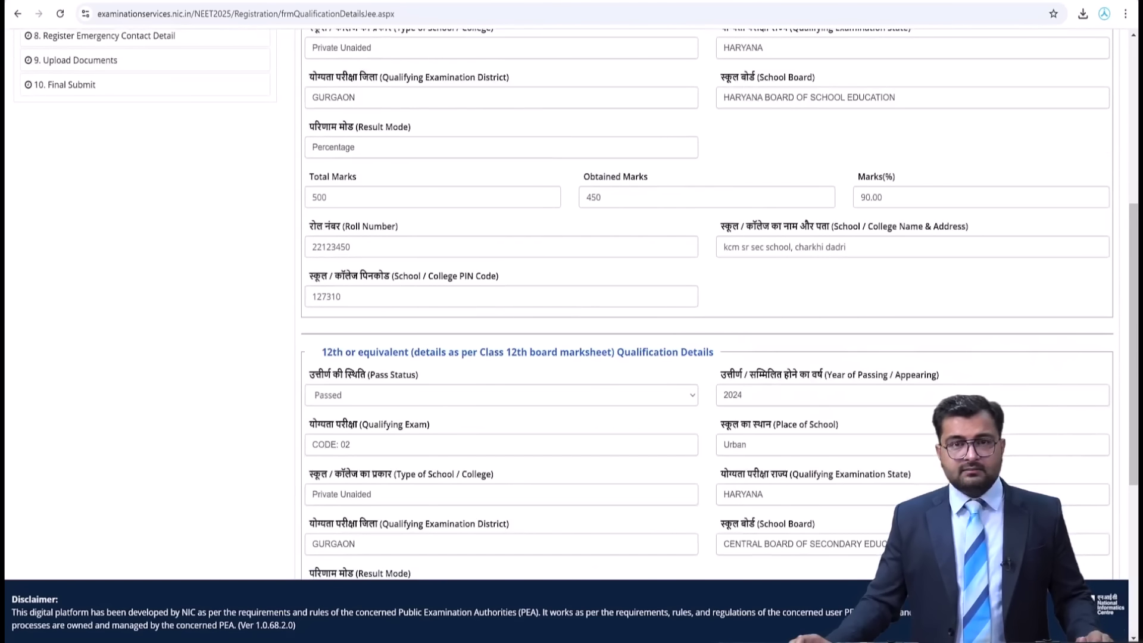
{"action": "scroll", "coordinate": [707, 333], "scroll_direction": "up", "scroll_amount": 6}
{"action": "left_click", "coordinate": [913, 305]}
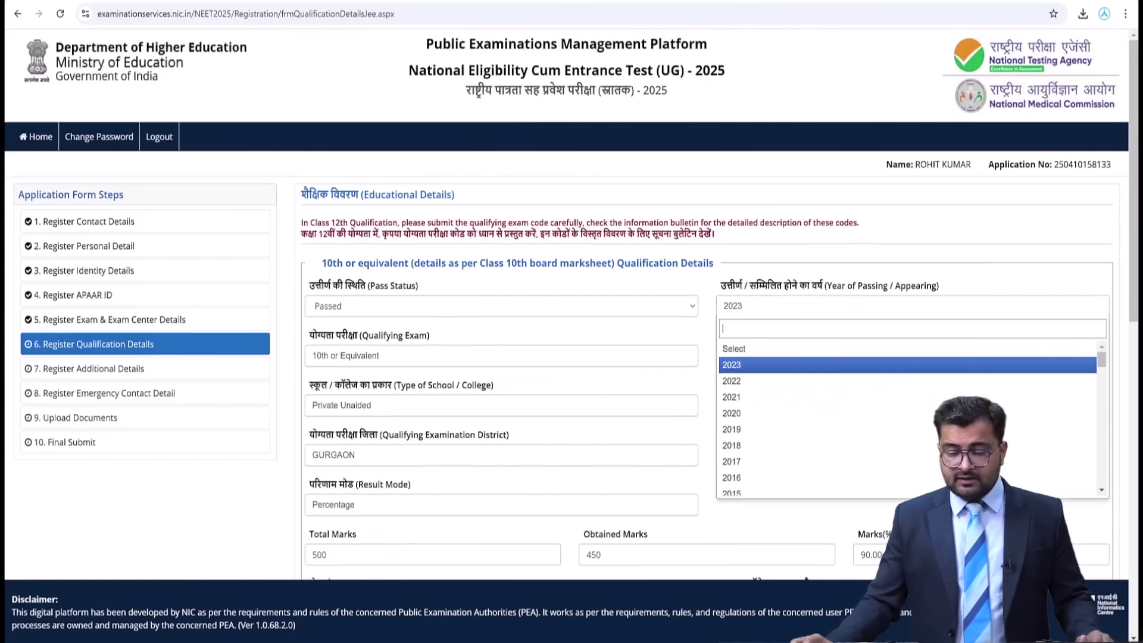
{"action": "left_click", "coordinate": [732, 381]}
{"action": "scroll", "coordinate": [707, 333], "scroll_direction": "down", "scroll_amount": 4}
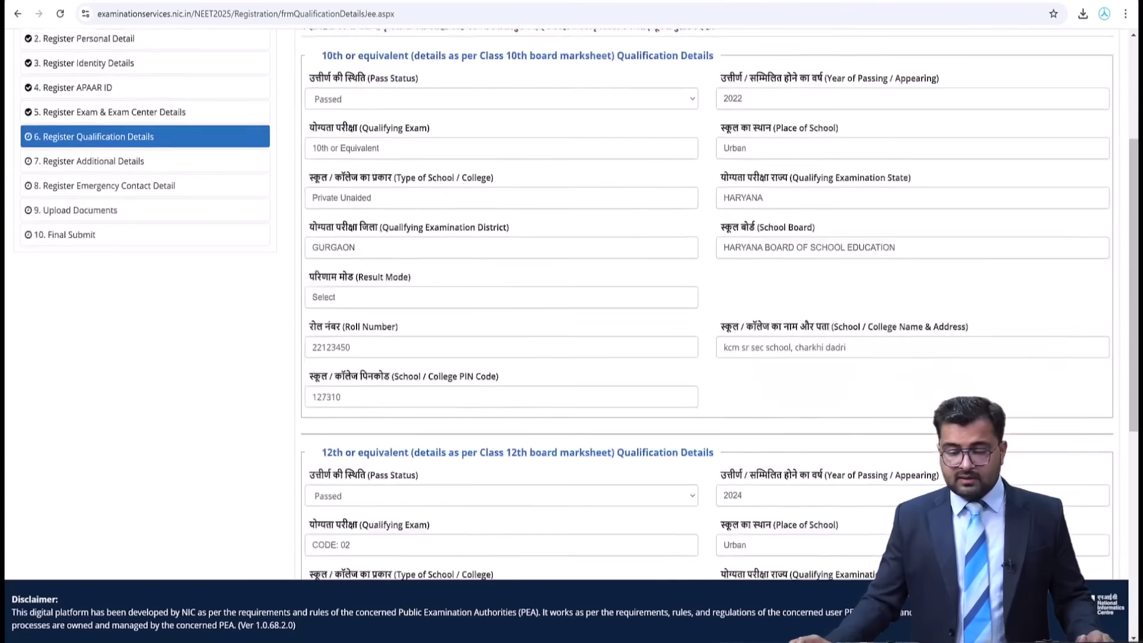
{"action": "scroll", "coordinate": [707, 334], "scroll_direction": "up", "scroll_amount": 1}
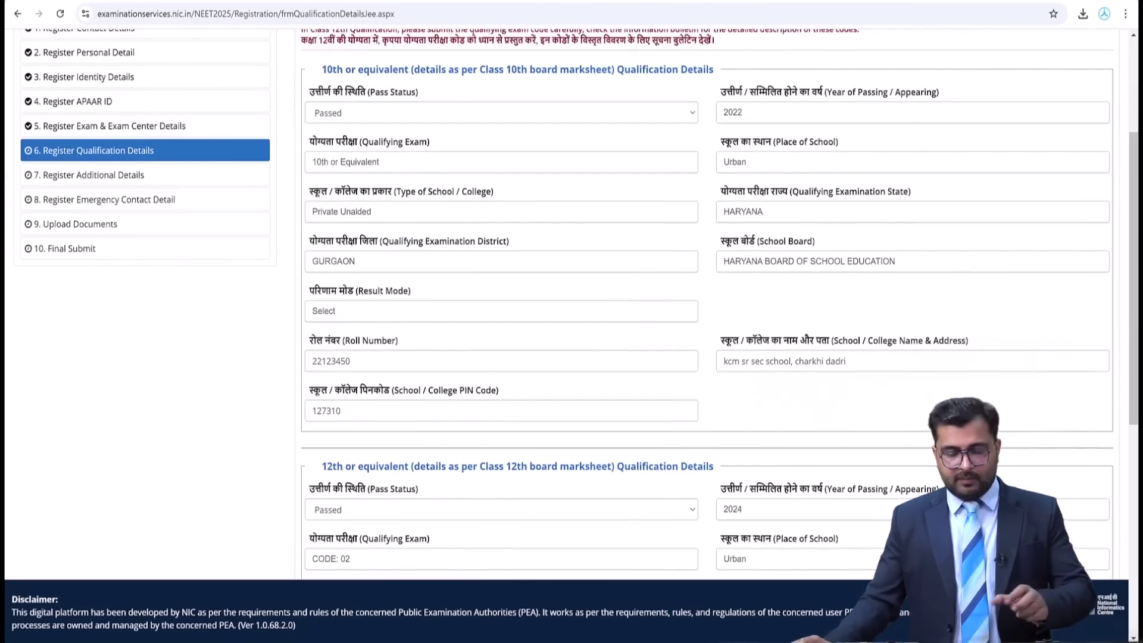
{"action": "scroll", "coordinate": [707, 333], "scroll_direction": "down", "scroll_amount": 6}
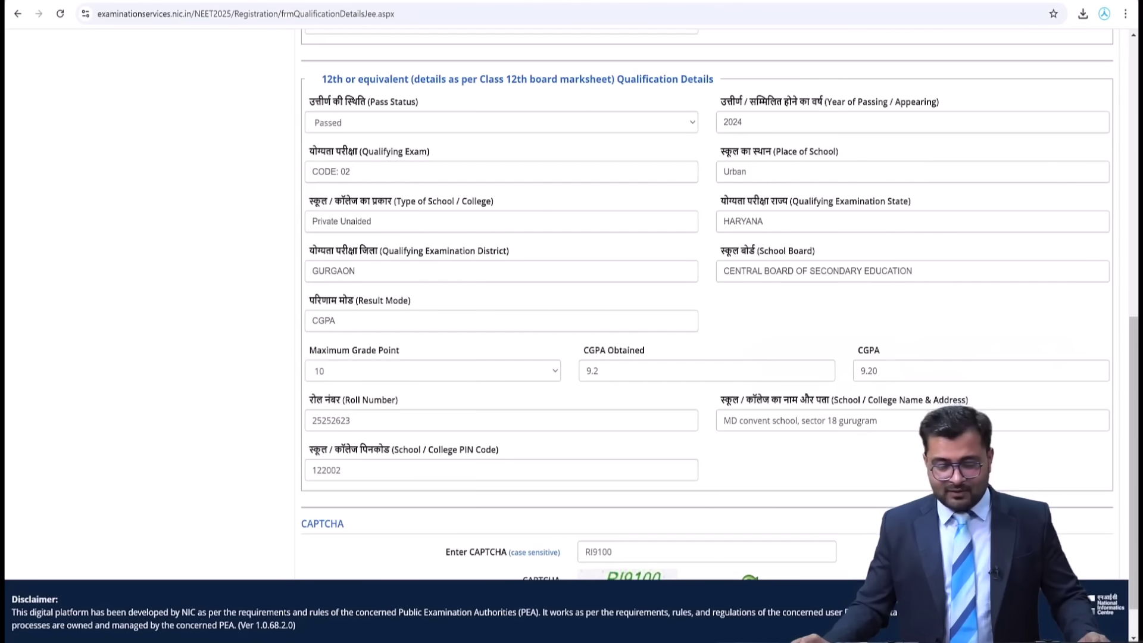
Step: Submit the qualification section with Save & Next and confirm Yes
{"action": "scroll", "coordinate": [714, 298], "scroll_direction": "down", "scroll_amount": 1}
{"action": "left_click", "coordinate": [706, 559]}
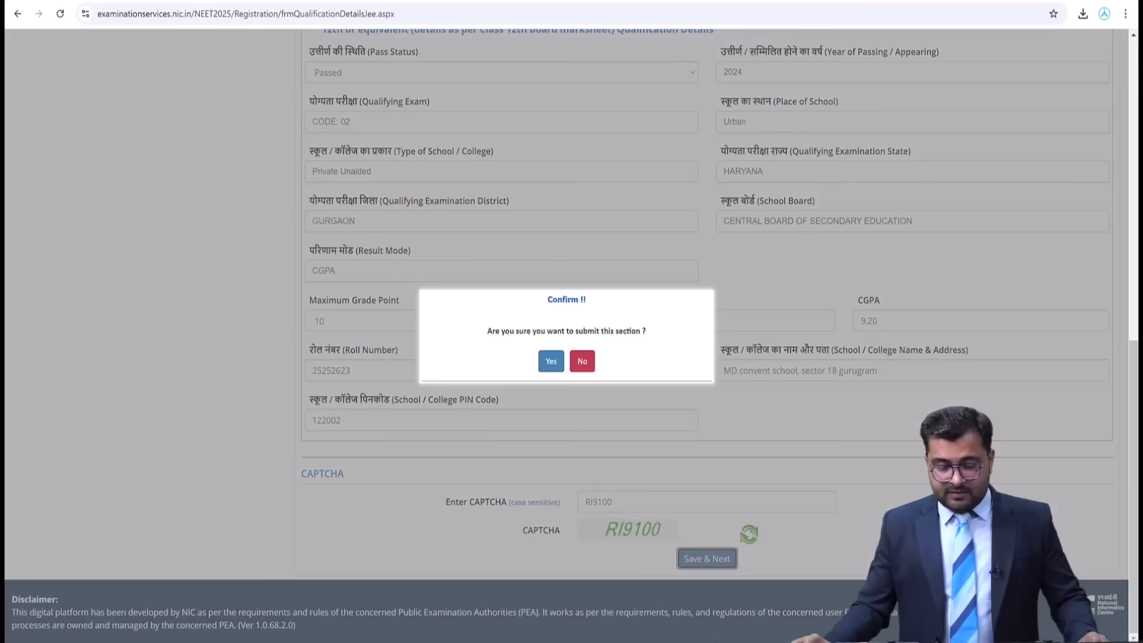
{"action": "left_click", "coordinate": [552, 361]}
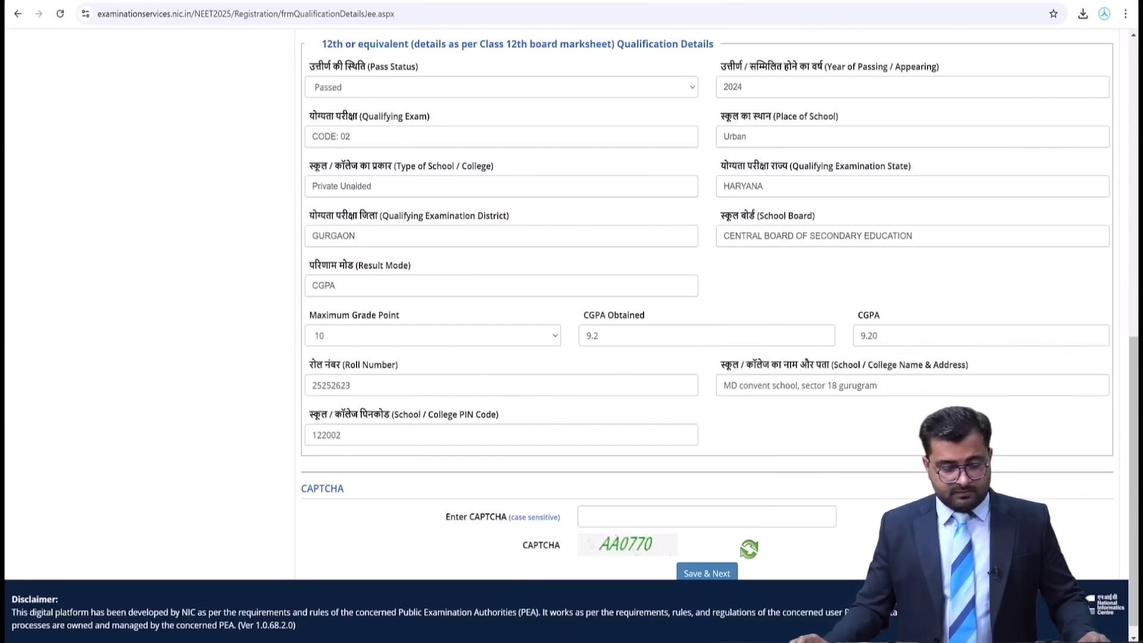
Step: Switch the 10th-class result mode to Percentage with 450 of 500 marks (90.00%)
{"action": "scroll", "coordinate": [715, 298], "scroll_direction": "up", "scroll_amount": 5}
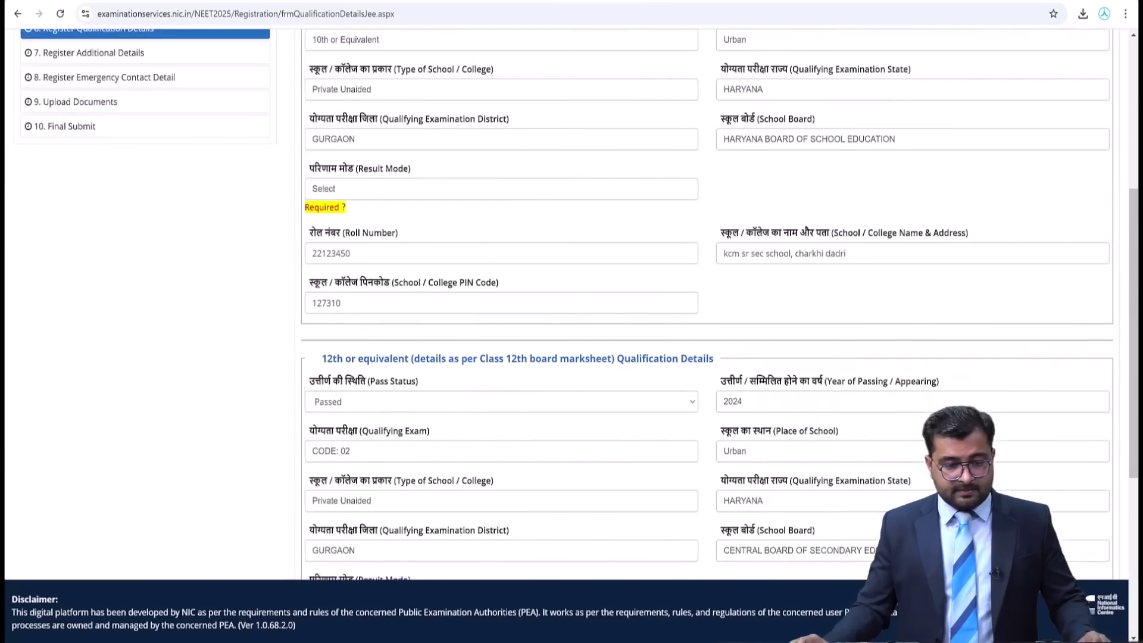
{"action": "scroll", "coordinate": [571, 298], "scroll_direction": "up", "scroll_amount": 2}
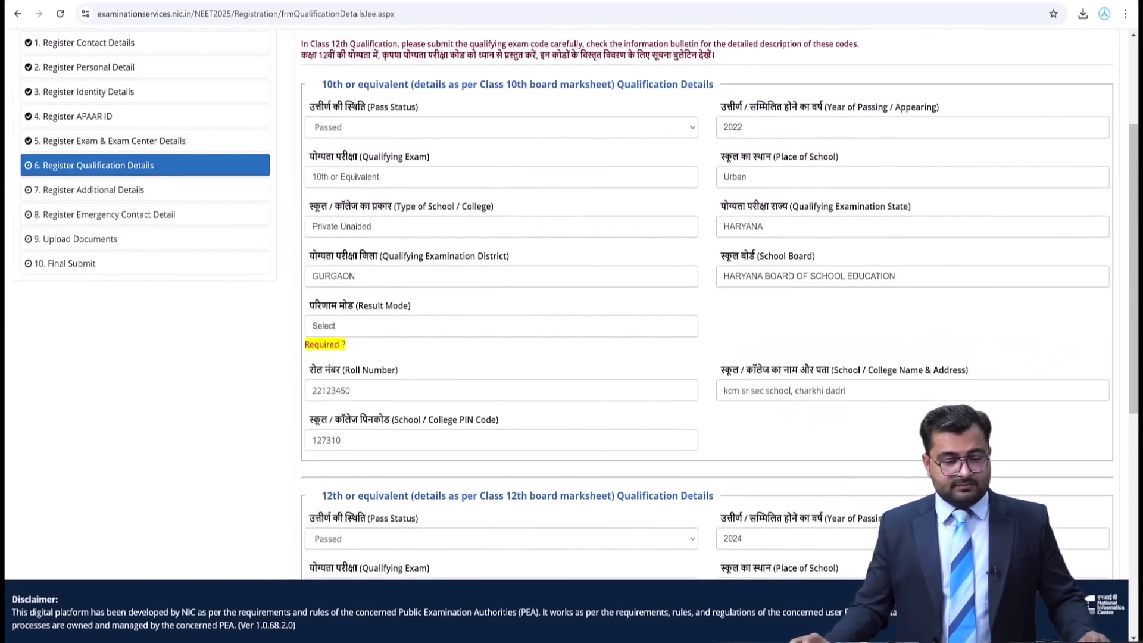
{"action": "left_click", "coordinate": [501, 326]}
{"action": "key", "text": "Down"}
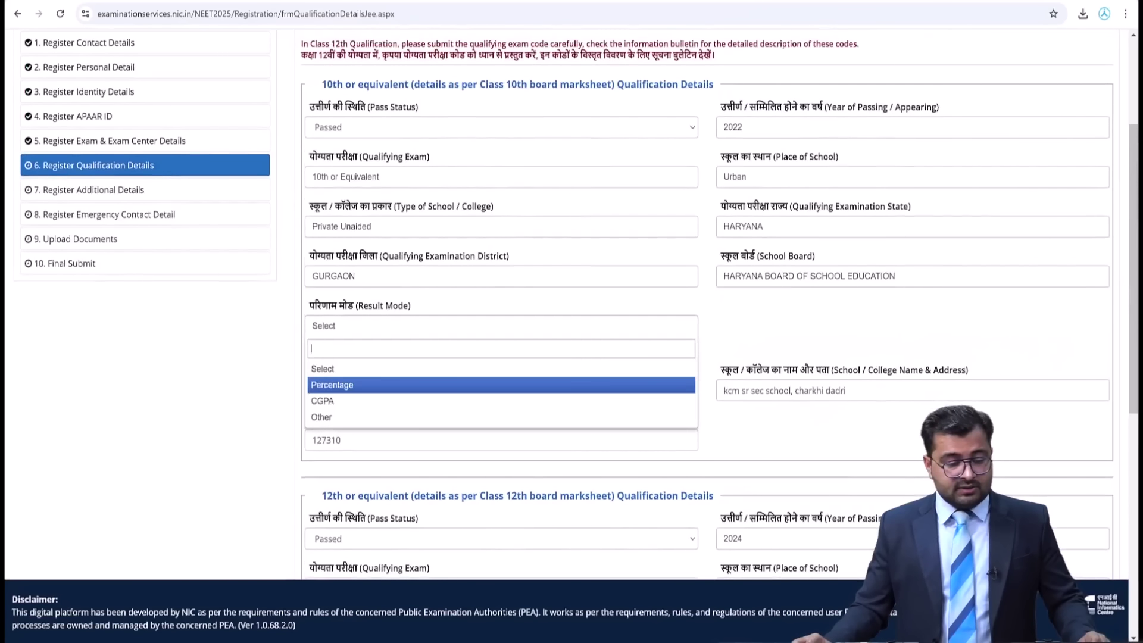
{"action": "key", "text": "Return"}
{"action": "key", "text": "Tab"}
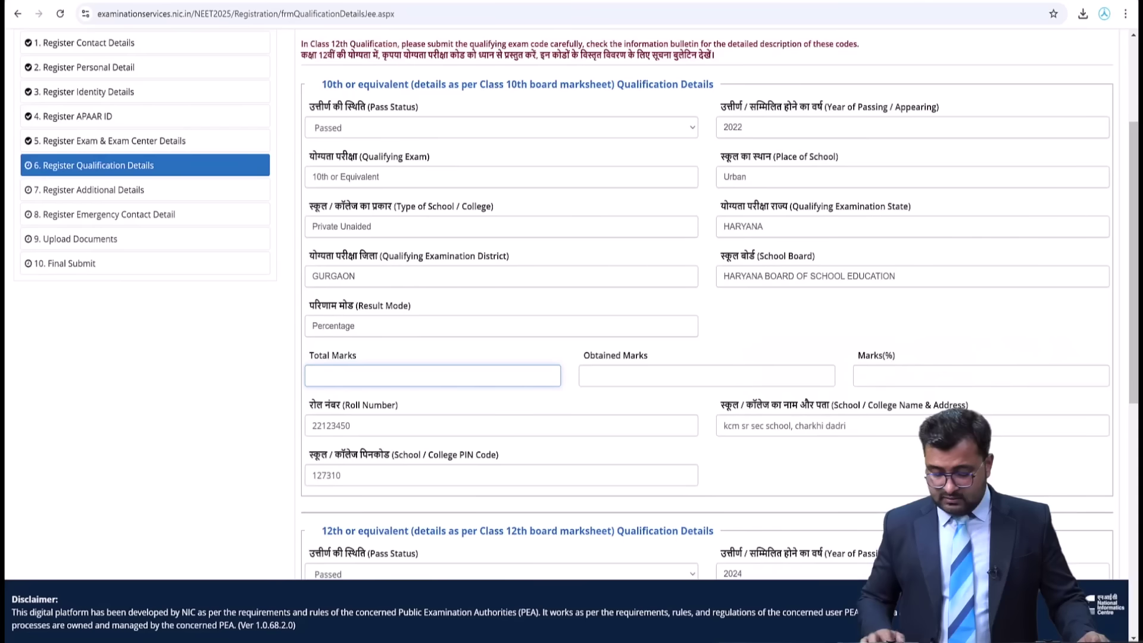
{"action": "type", "text": "500"}
{"action": "key", "text": "Tab"}
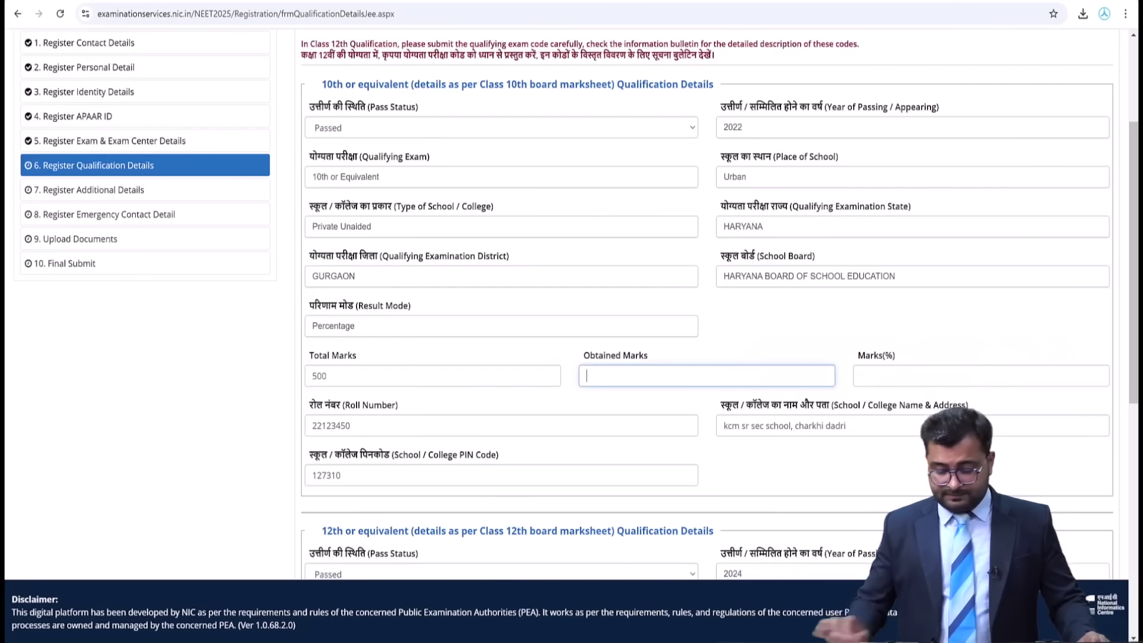
{"action": "type", "text": "450"}
{"action": "key", "text": "Tab"}
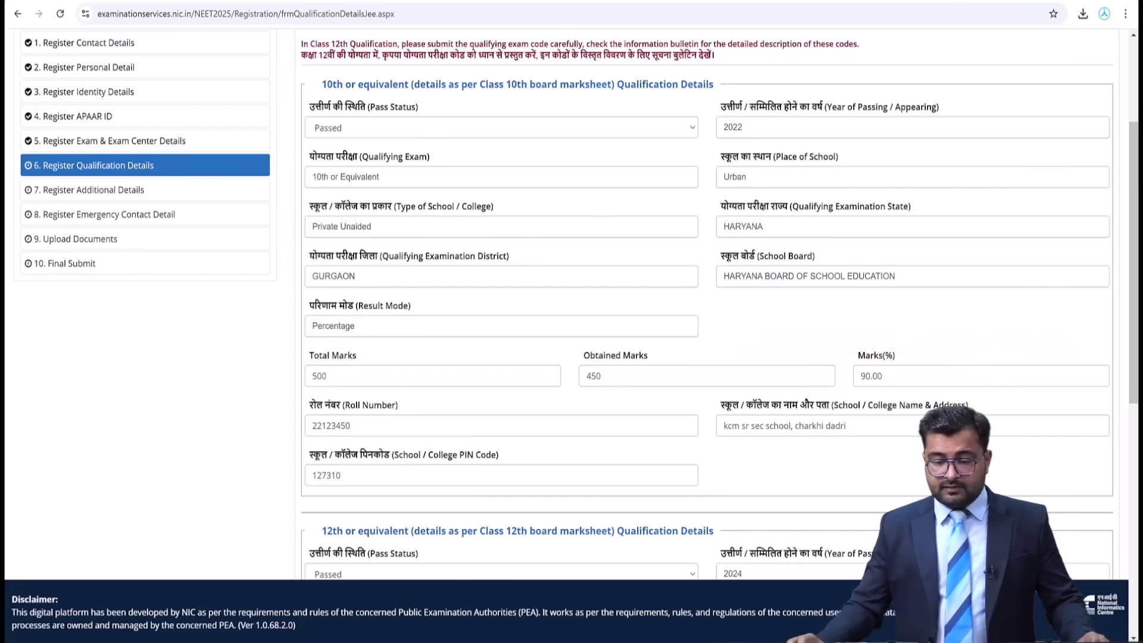
{"action": "scroll", "coordinate": [703, 304], "scroll_direction": "down", "scroll_amount": 8}
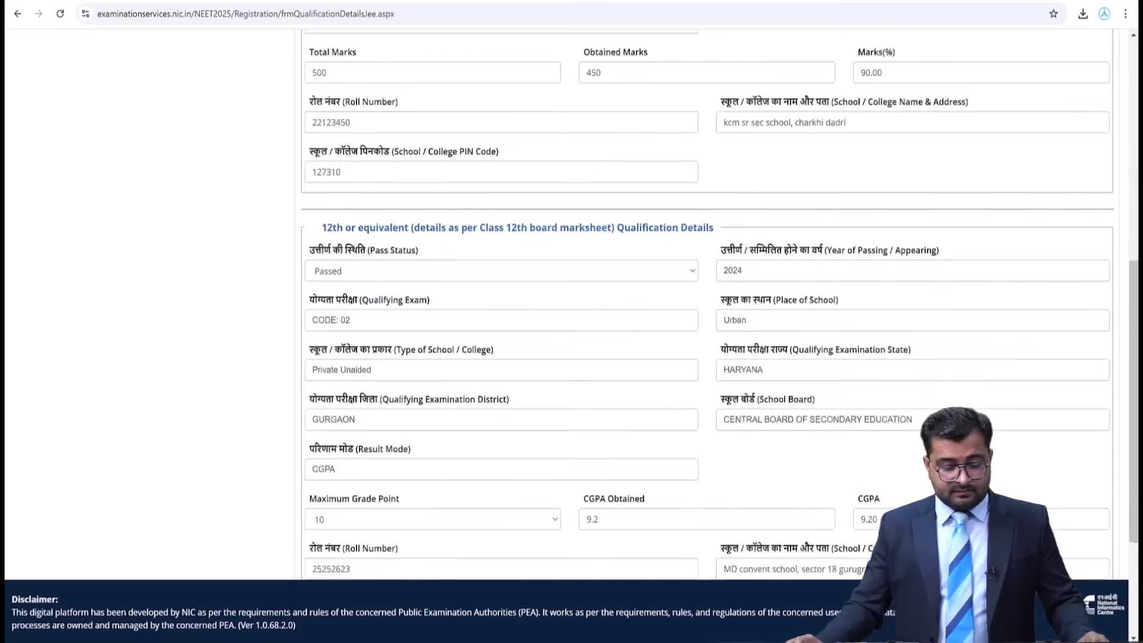
Step: Enter the CAPTCHA and save the qualification details, confirming the submission
{"action": "left_click", "coordinate": [706, 502]}
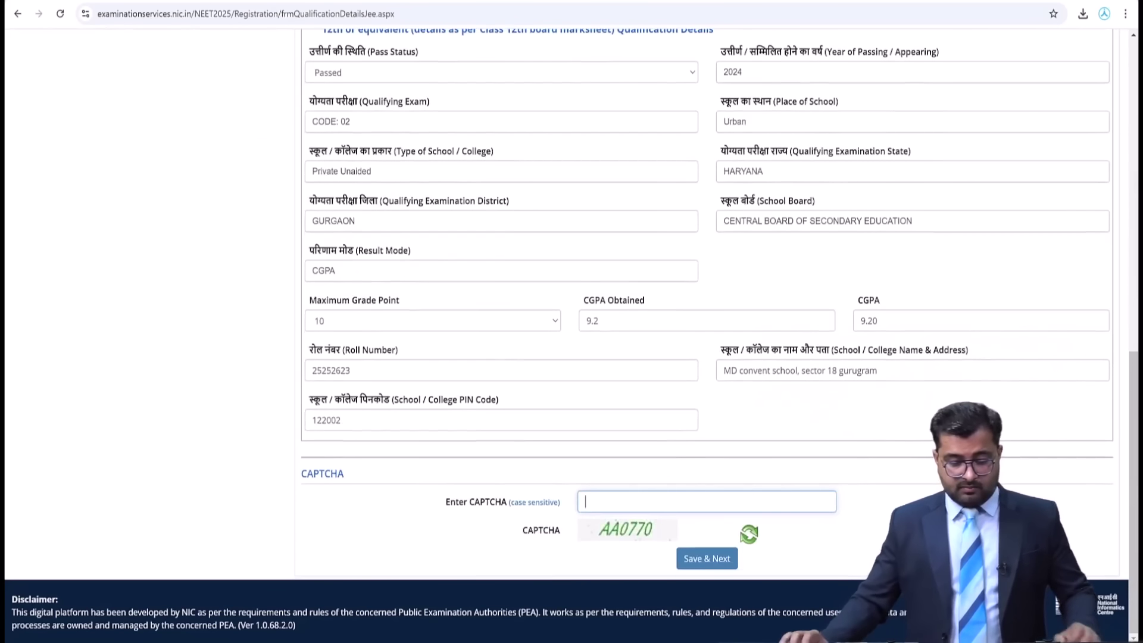
{"action": "type", "text": "AA0770"}
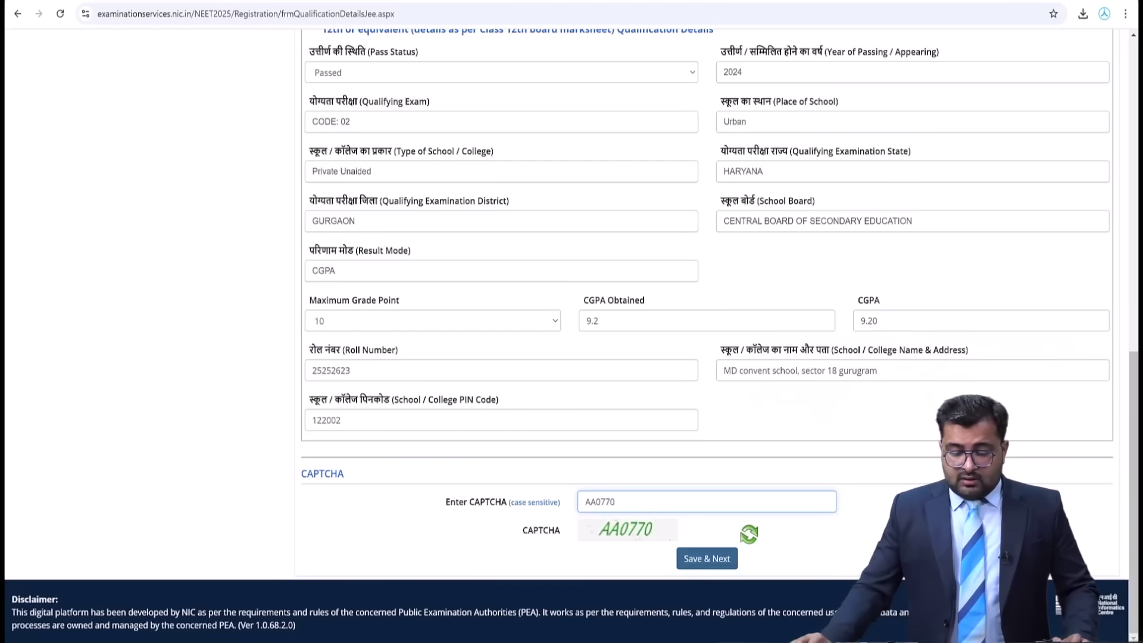
{"action": "key", "text": "Return"}
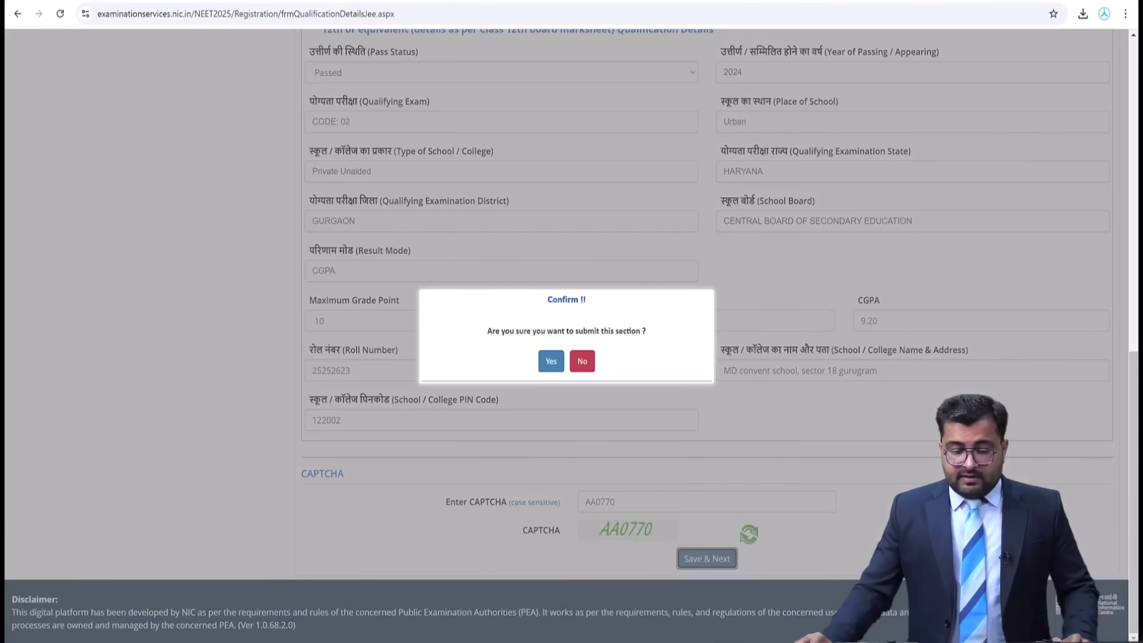
{"action": "key", "text": "Return"}
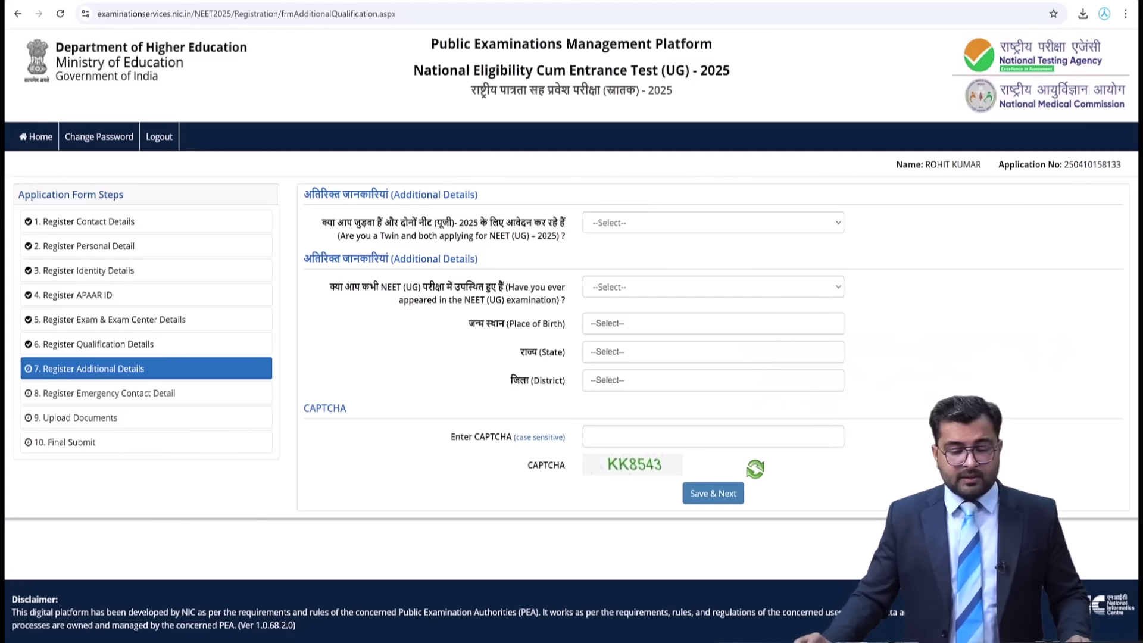
Step: Answer No to both the twin question and the previous NEET attempt question
{"action": "left_click", "coordinate": [713, 223]}
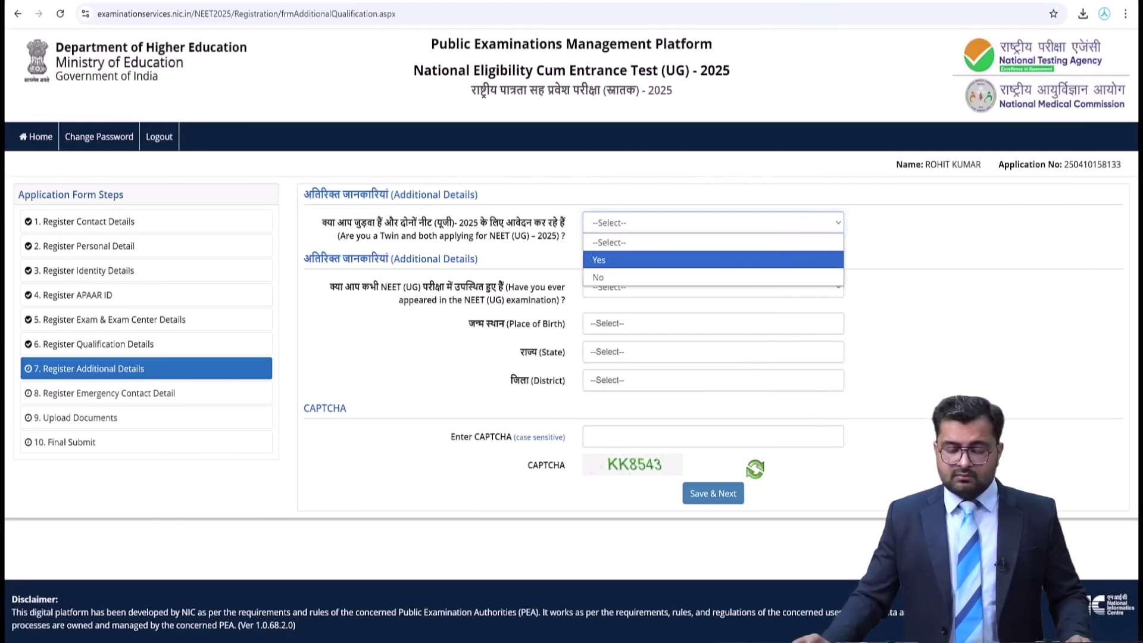
{"action": "key", "text": "Down"}
{"action": "key", "text": "Return"}
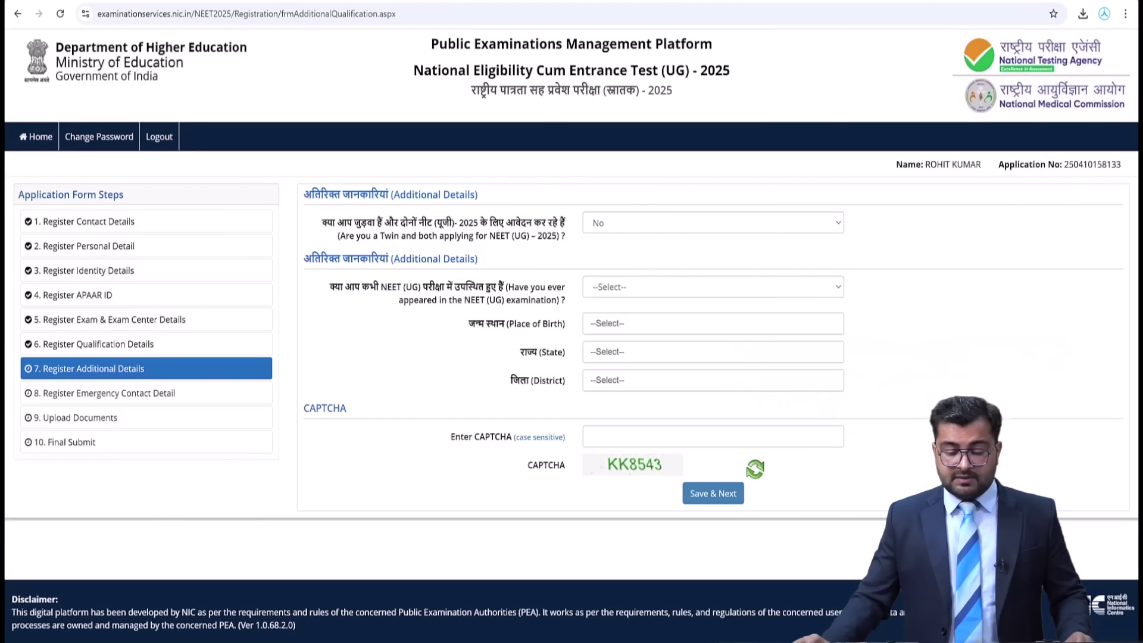
{"action": "left_click", "coordinate": [713, 287]}
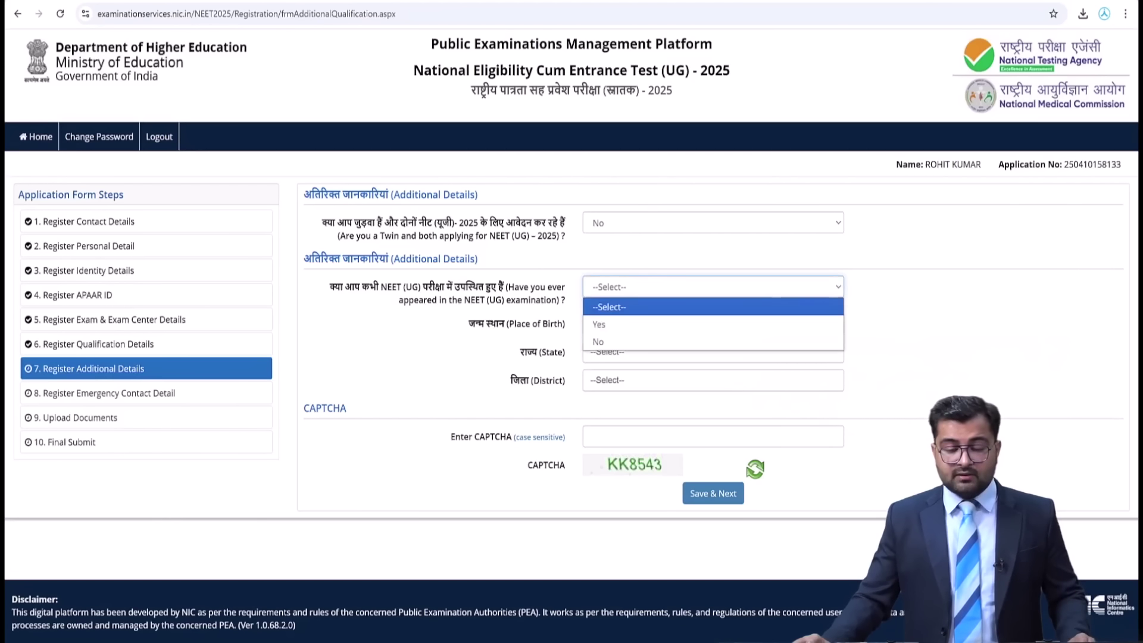
{"action": "key", "text": "Down"}
{"action": "key", "text": "Down"}
{"action": "key", "text": "Return"}
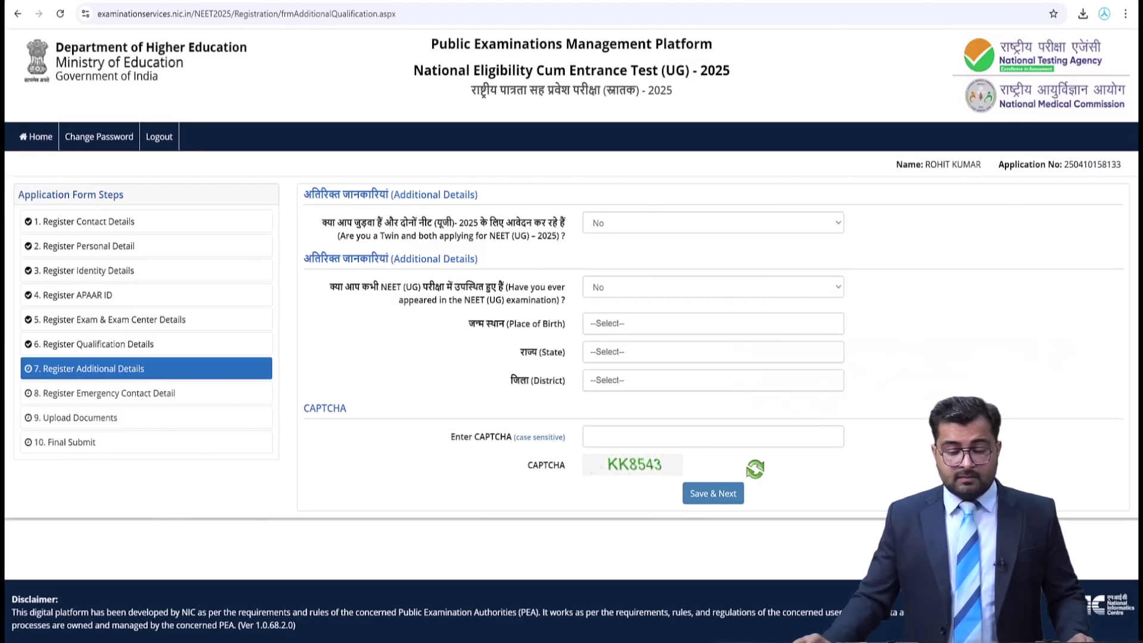
Step: Set place of birth to India, state UTTAR PRADESH, district AURAIYA
{"action": "left_click", "coordinate": [713, 323]}
{"action": "left_click", "coordinate": [607, 381]}
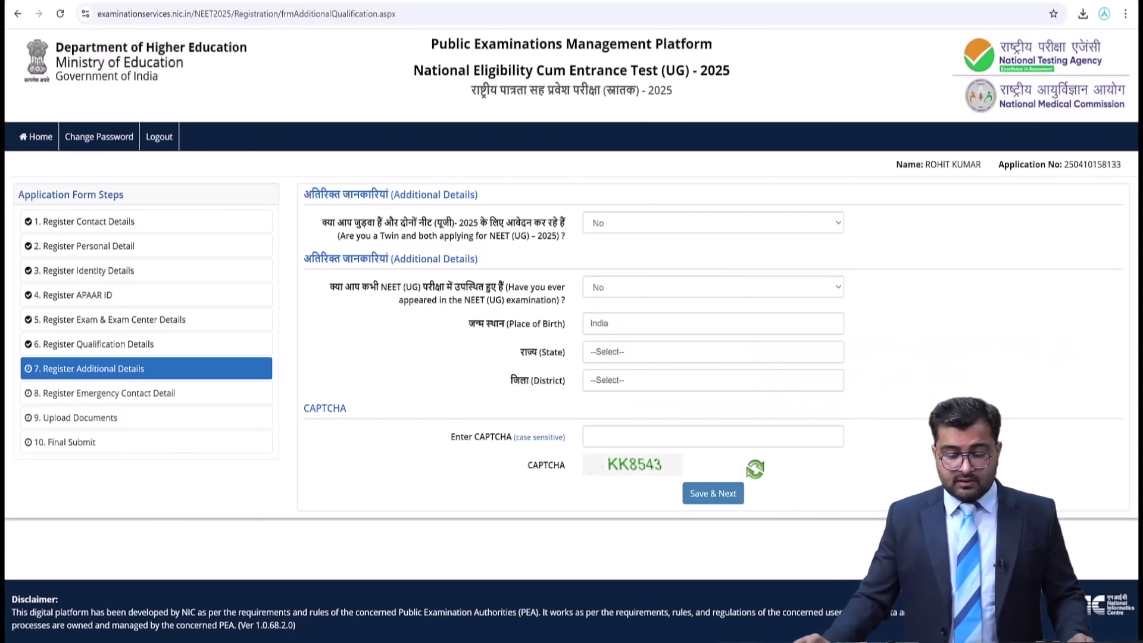
{"action": "left_click", "coordinate": [713, 352]}
{"action": "scroll", "coordinate": [708, 464], "scroll_direction": "down", "scroll_amount": 3}
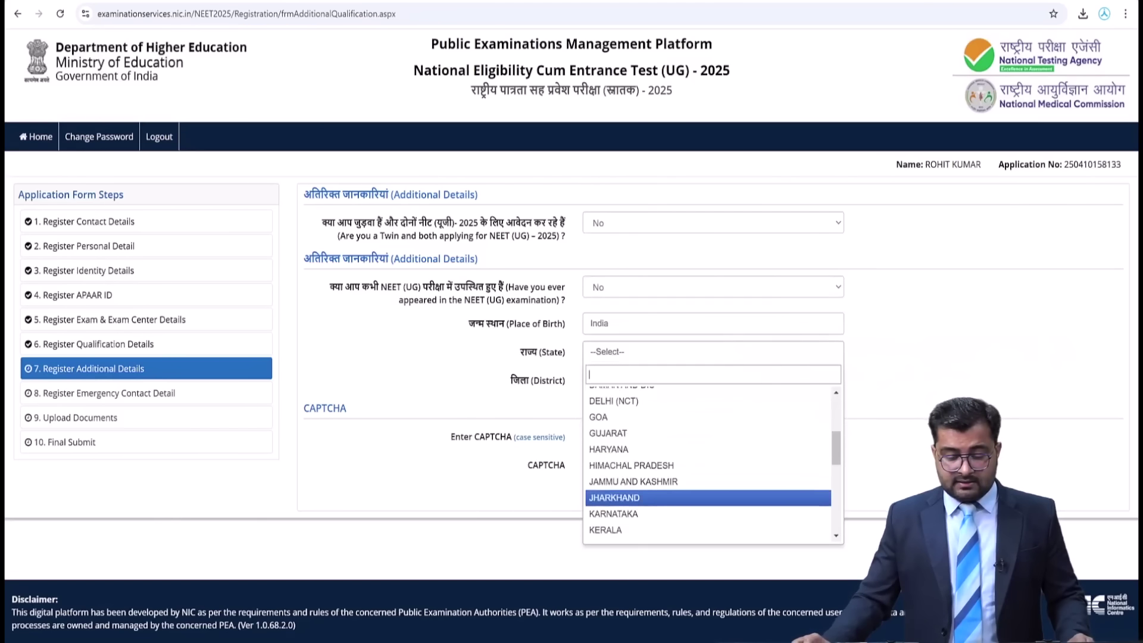
{"action": "scroll", "coordinate": [709, 465], "scroll_direction": "down", "scroll_amount": 4}
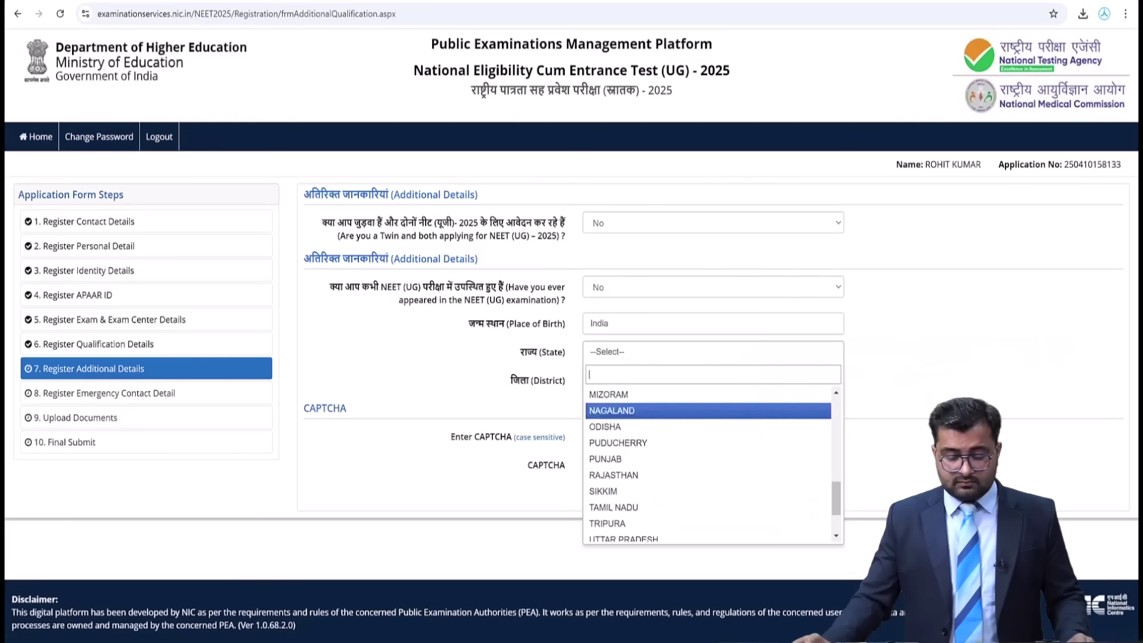
{"action": "scroll", "coordinate": [708, 507], "scroll_direction": "down", "scroll_amount": 2}
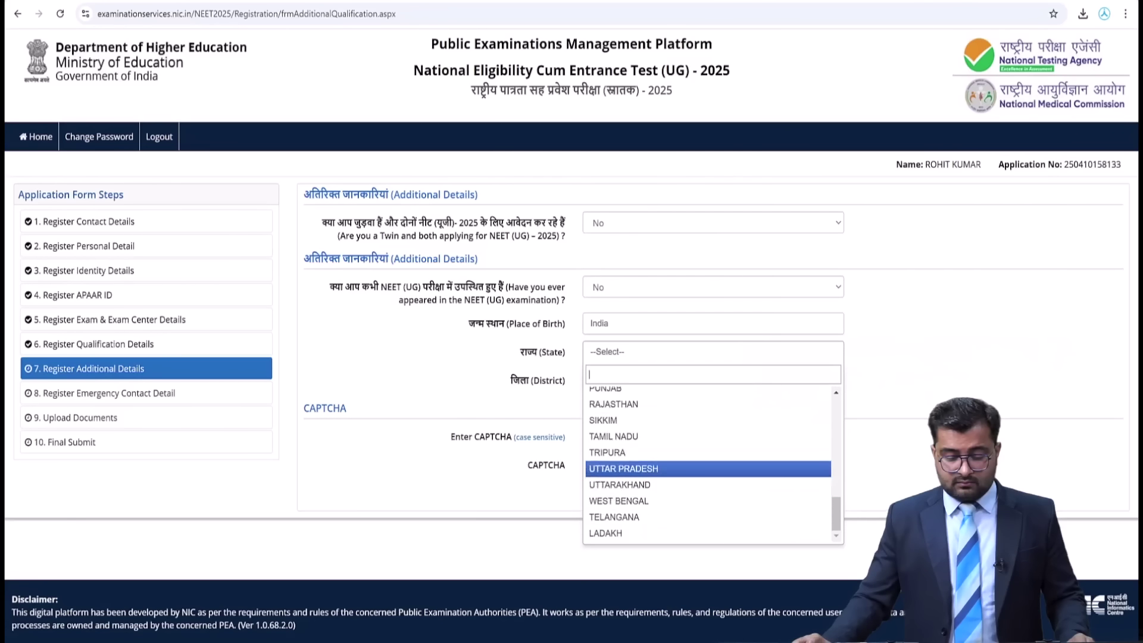
{"action": "left_click", "coordinate": [709, 464]}
{"action": "left_click", "coordinate": [713, 380]}
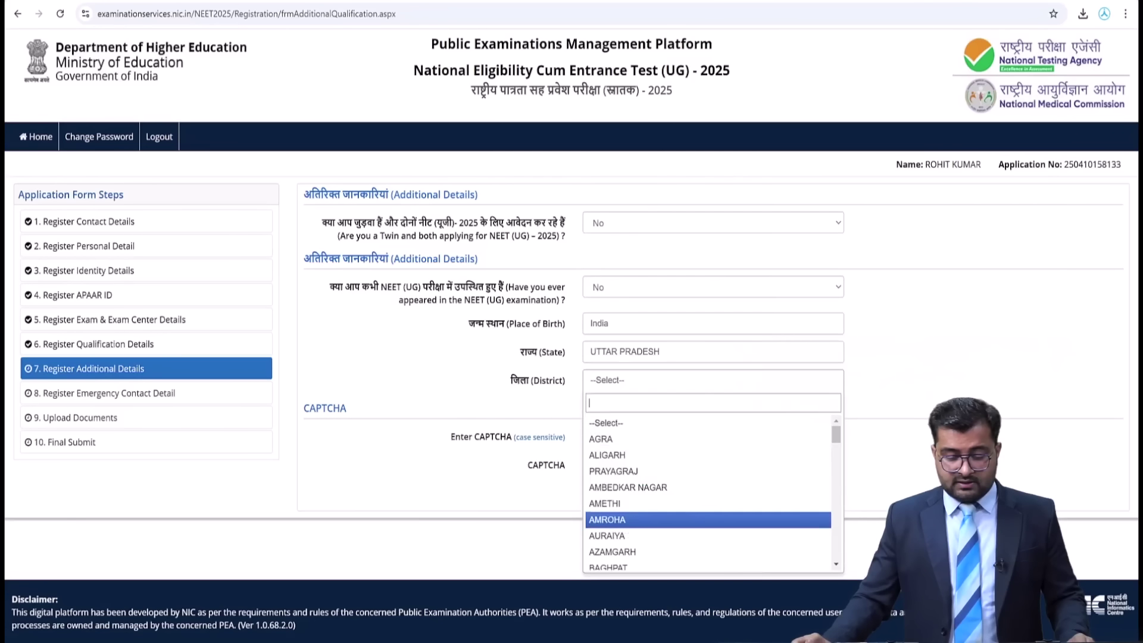
{"action": "left_click", "coordinate": [709, 535]}
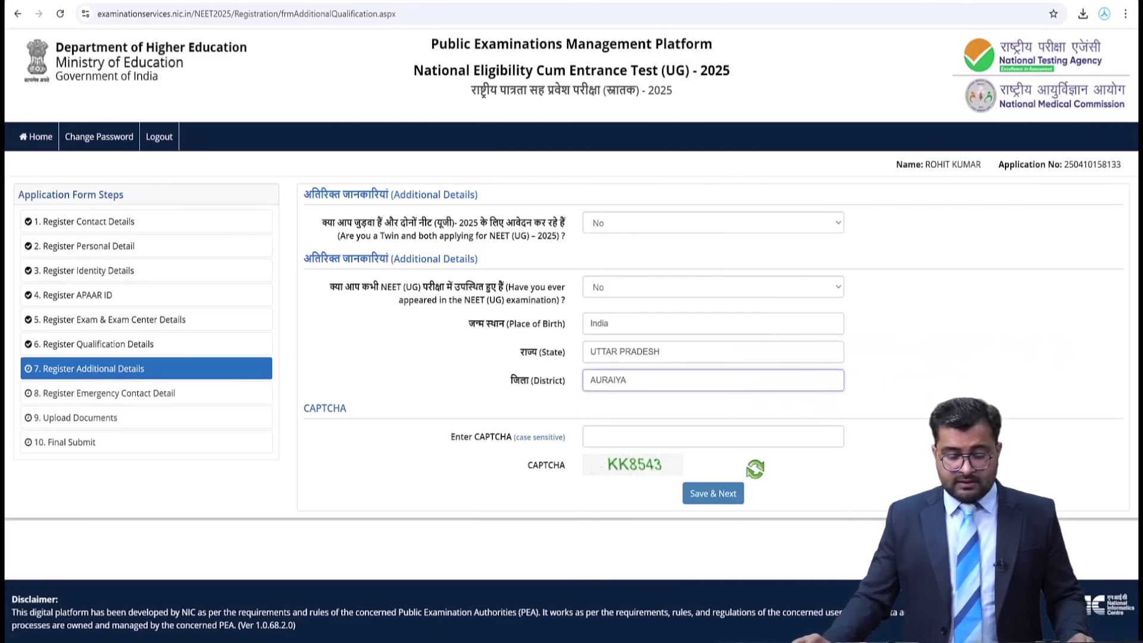
Step: Enter the CAPTCHA and save the additional details, confirming with Yes
{"action": "left_click", "coordinate": [713, 437]}
{"action": "type", "text": "KK"}
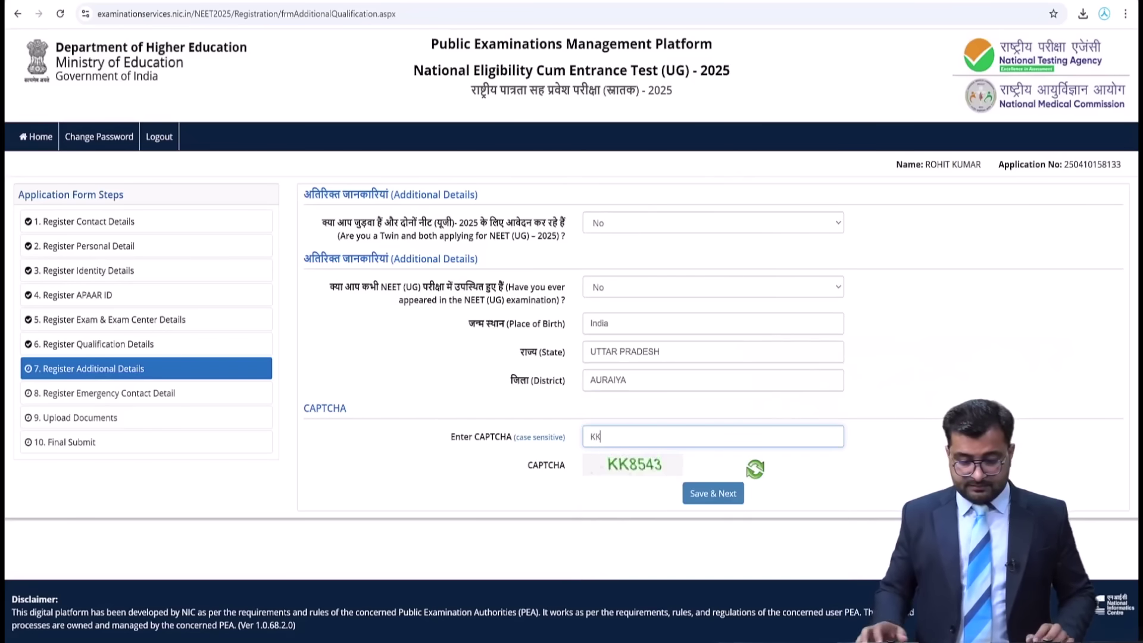
{"action": "type", "text": "8543"}
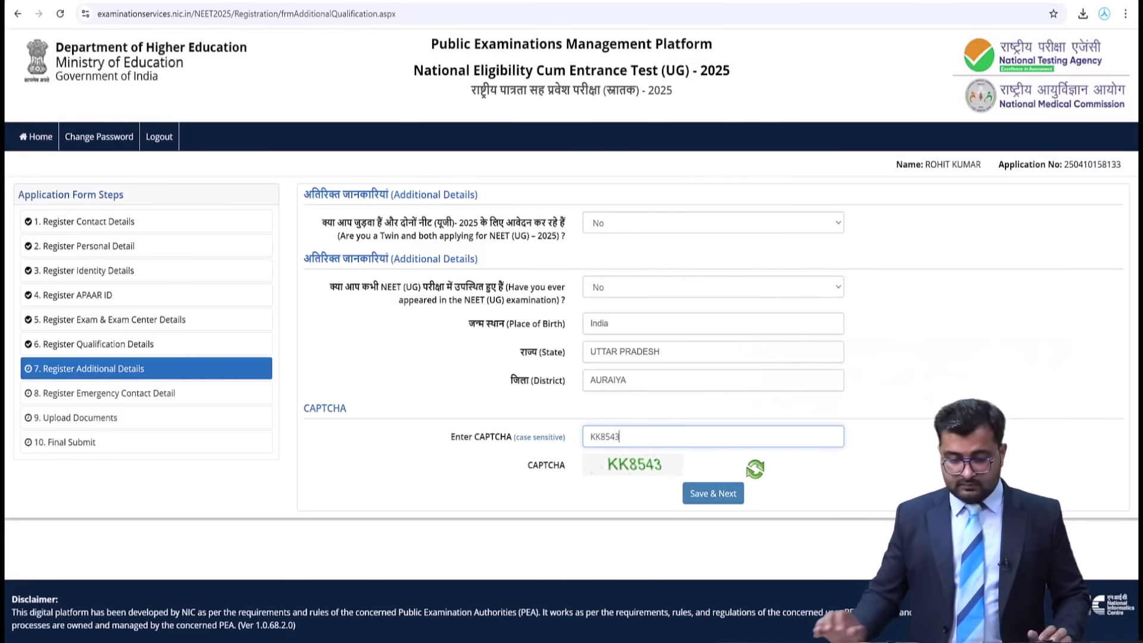
{"action": "left_click", "coordinate": [713, 493]}
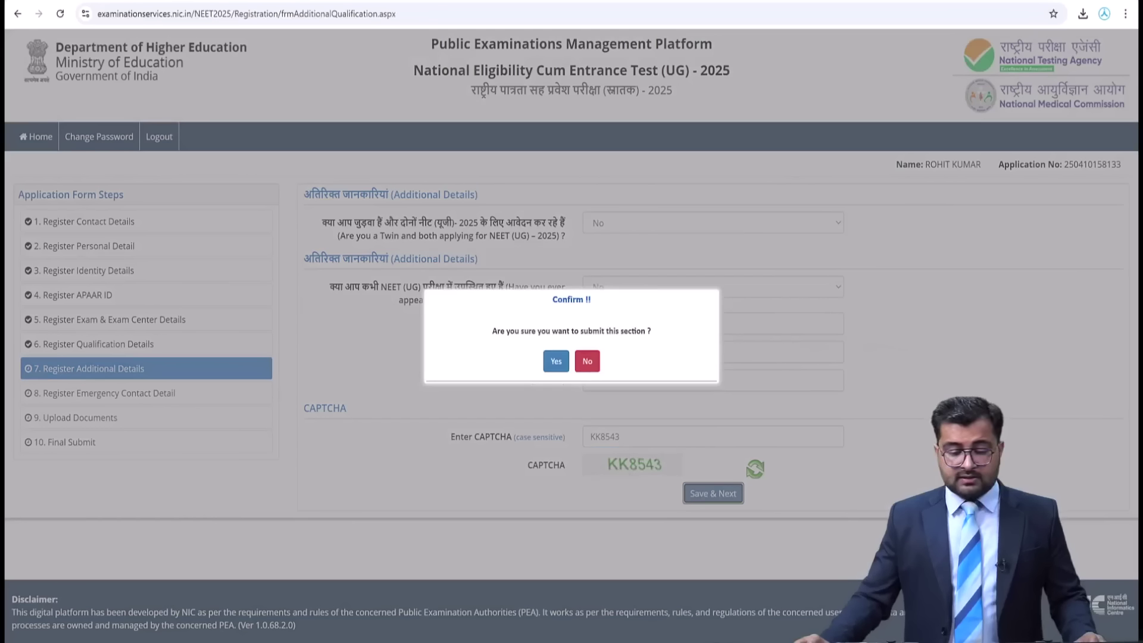
{"action": "left_click", "coordinate": [556, 361]}
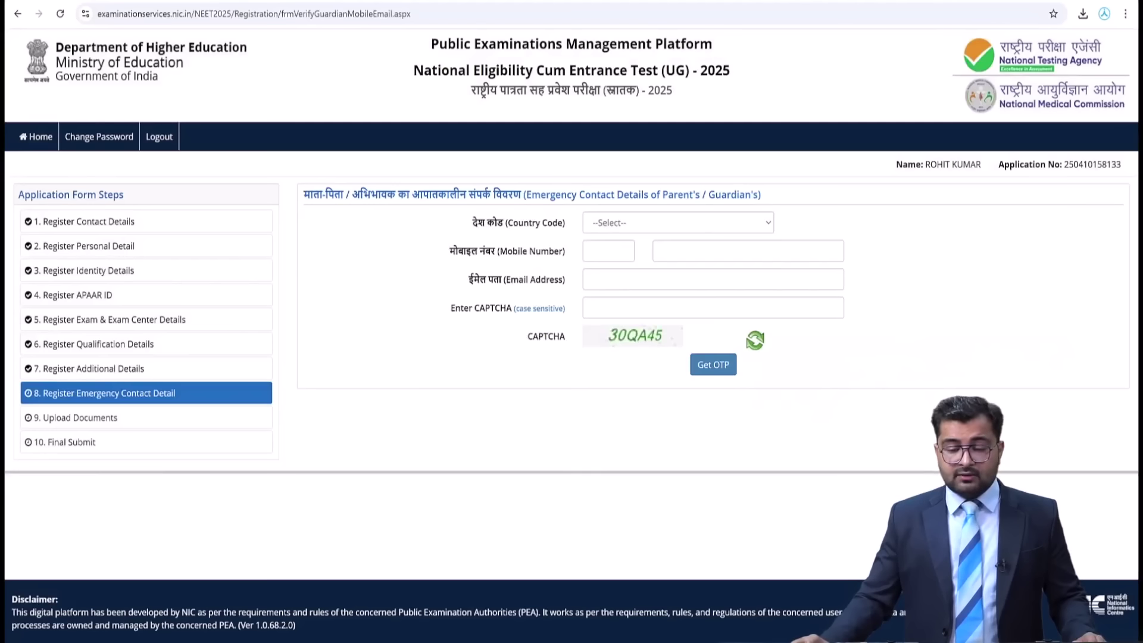
Step: Choose the India country code, fill the guardian's email and CAPTCHA, and request OTPs
{"action": "left_click", "coordinate": [678, 223]}
{"action": "left_click", "coordinate": [613, 255]}
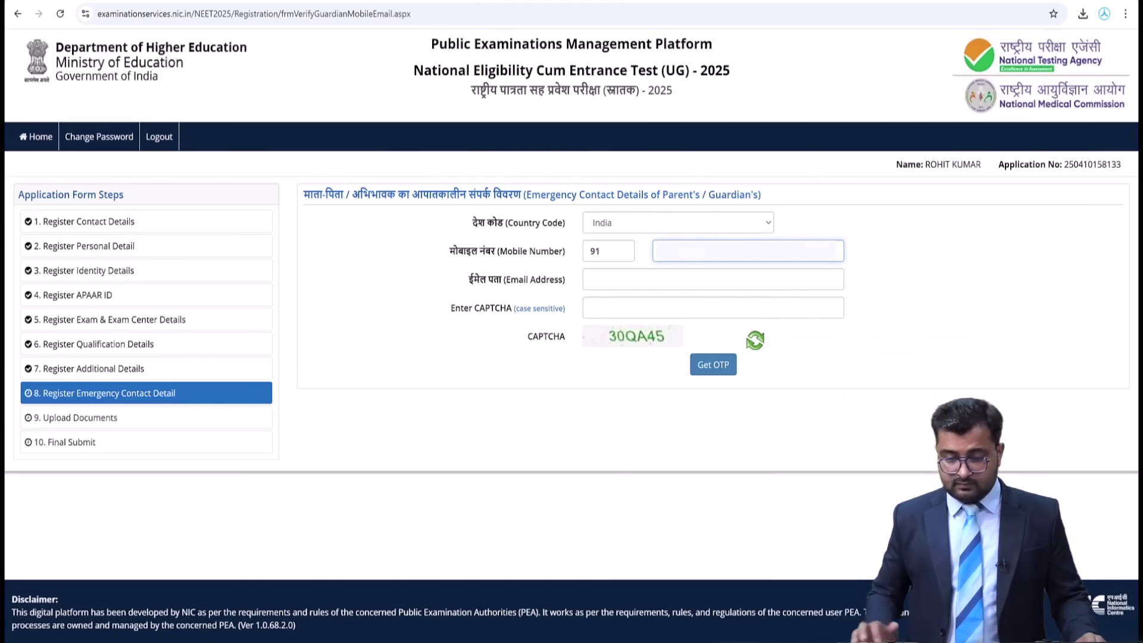
{"action": "left_click", "coordinate": [712, 280]}
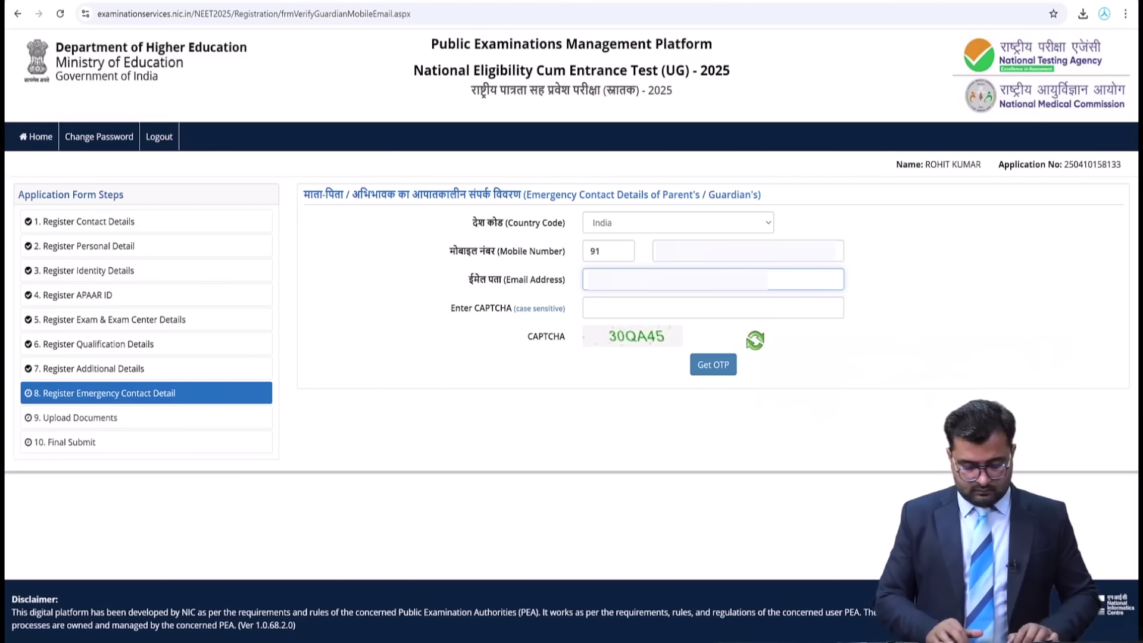
{"action": "left_click", "coordinate": [713, 307]}
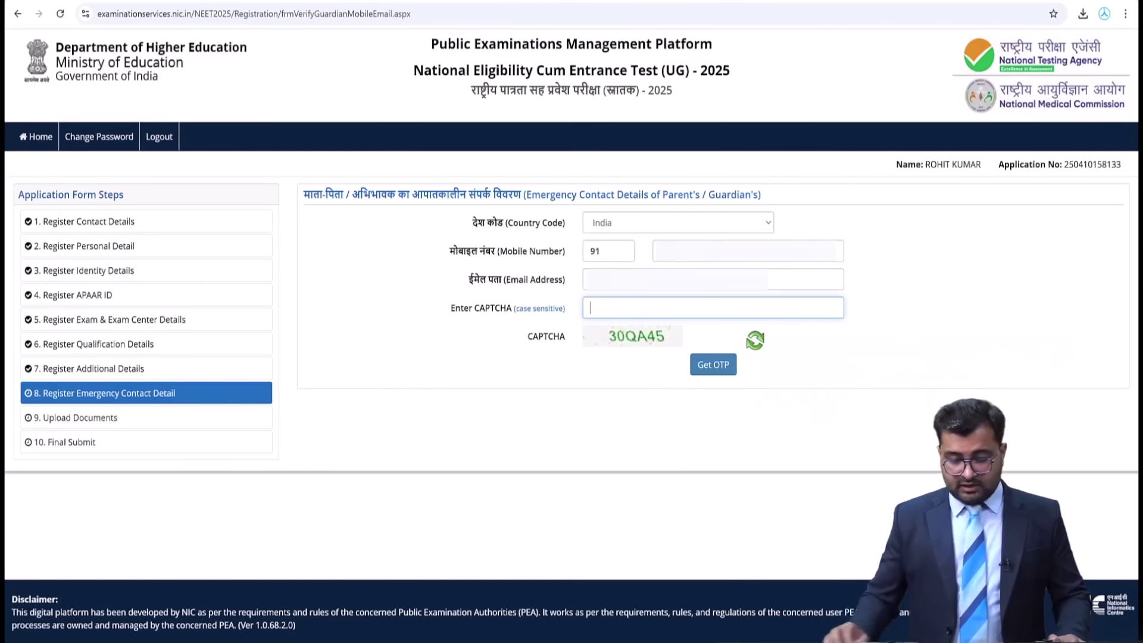
{"action": "type", "text": "30"}
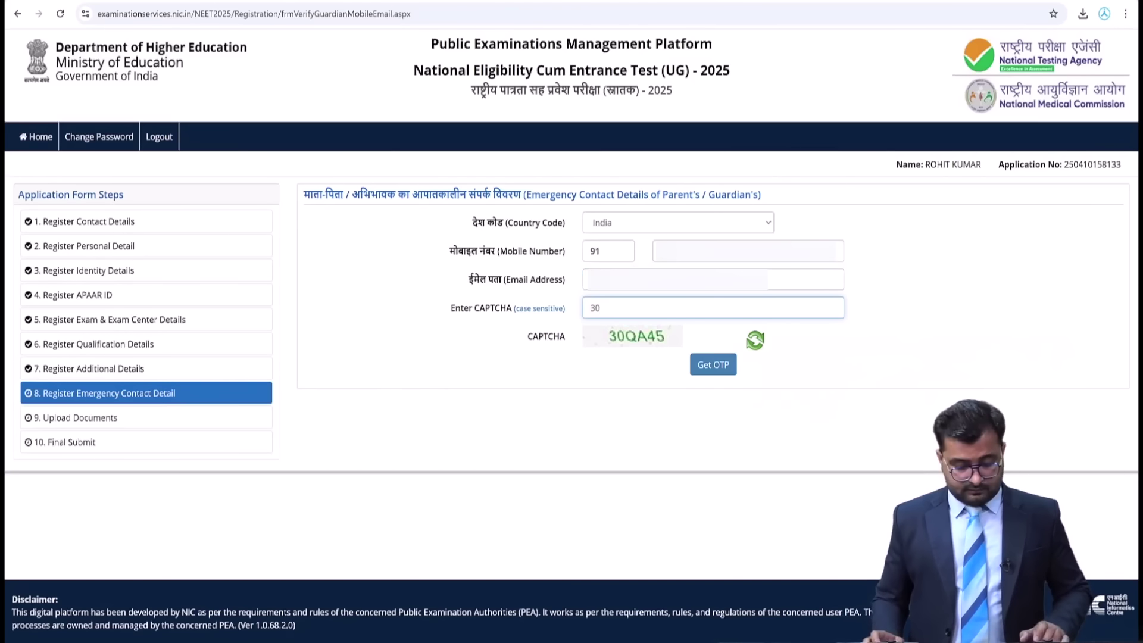
{"action": "type", "text": "AQ45"}
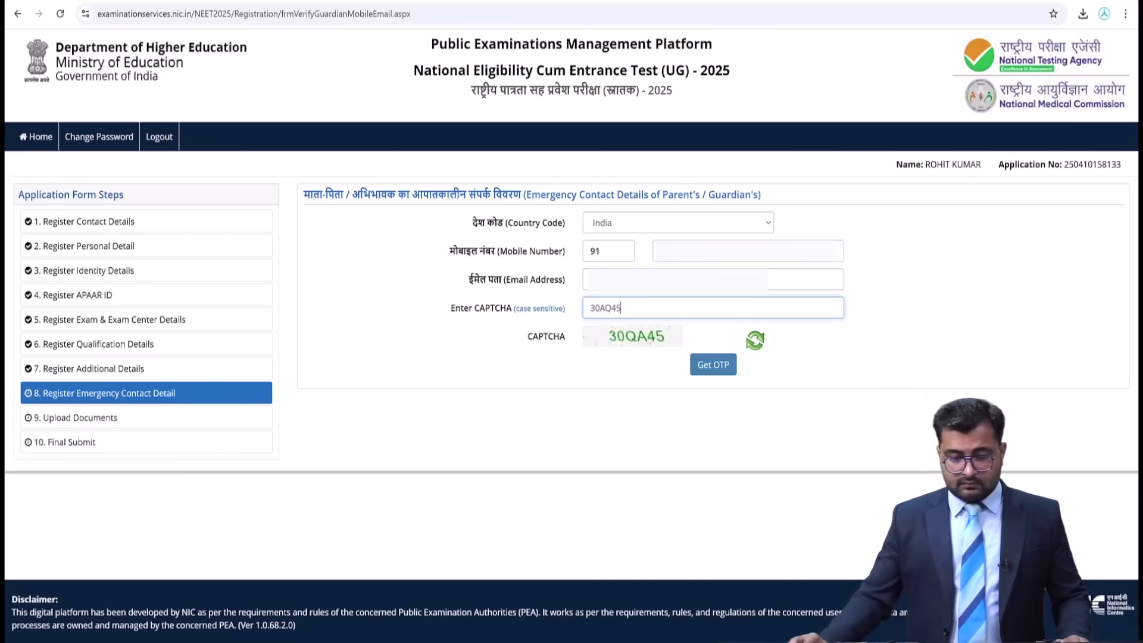
{"action": "key", "text": "Return"}
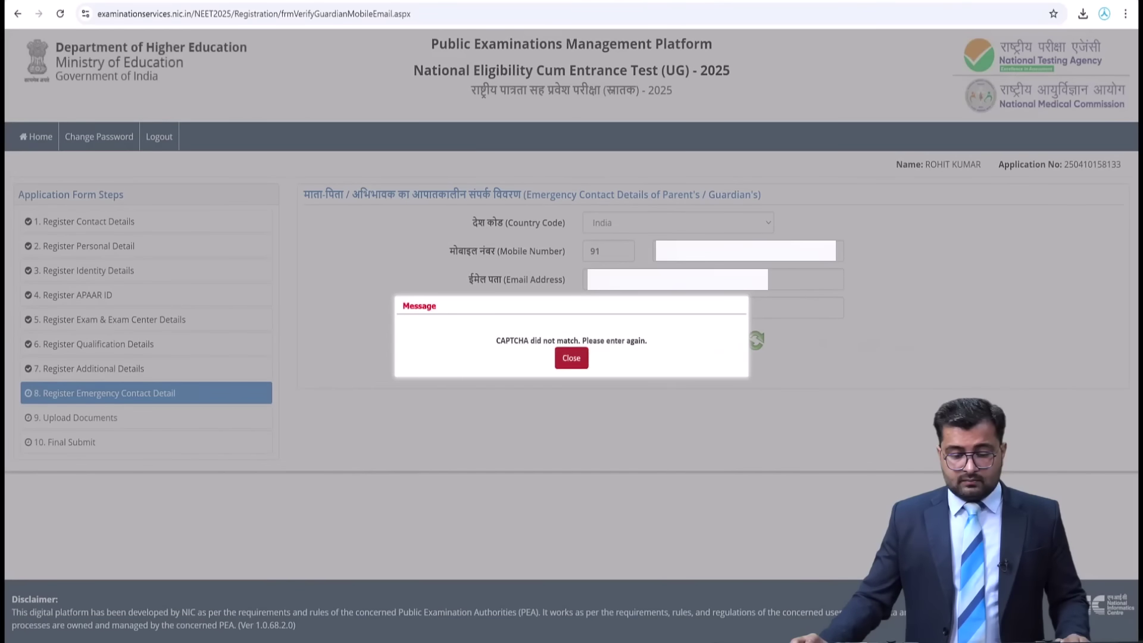
Step: After the CAPTCHA mismatch, enter the new CAPTCHA and request the OTPs again
{"action": "key", "text": "Return"}
{"action": "left_click", "coordinate": [713, 308]}
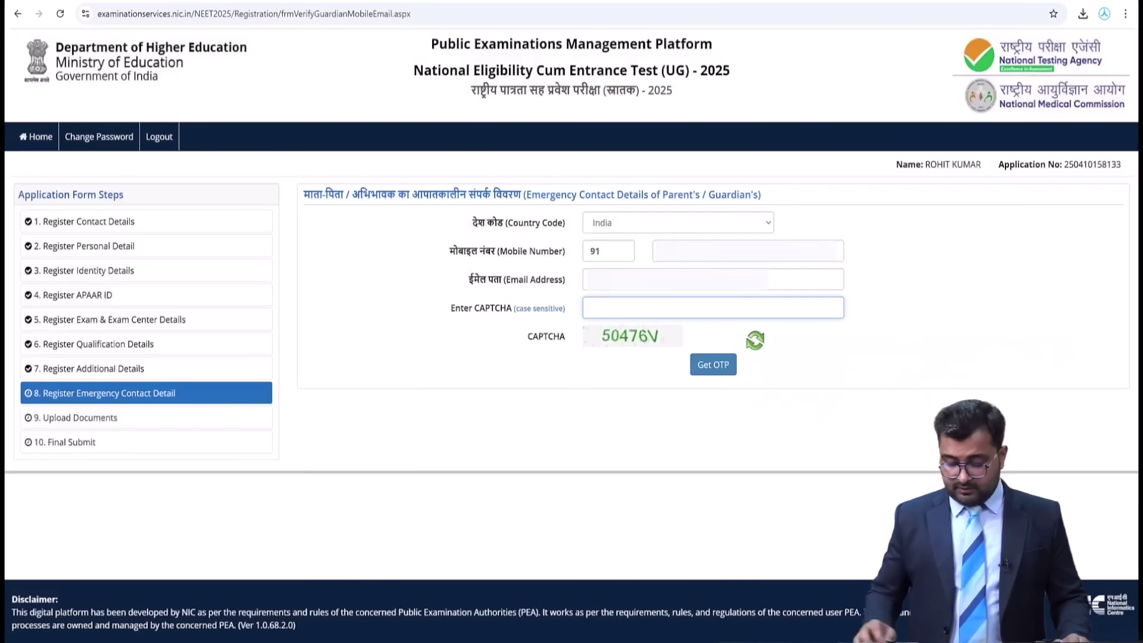
{"action": "type", "text": "50476"}
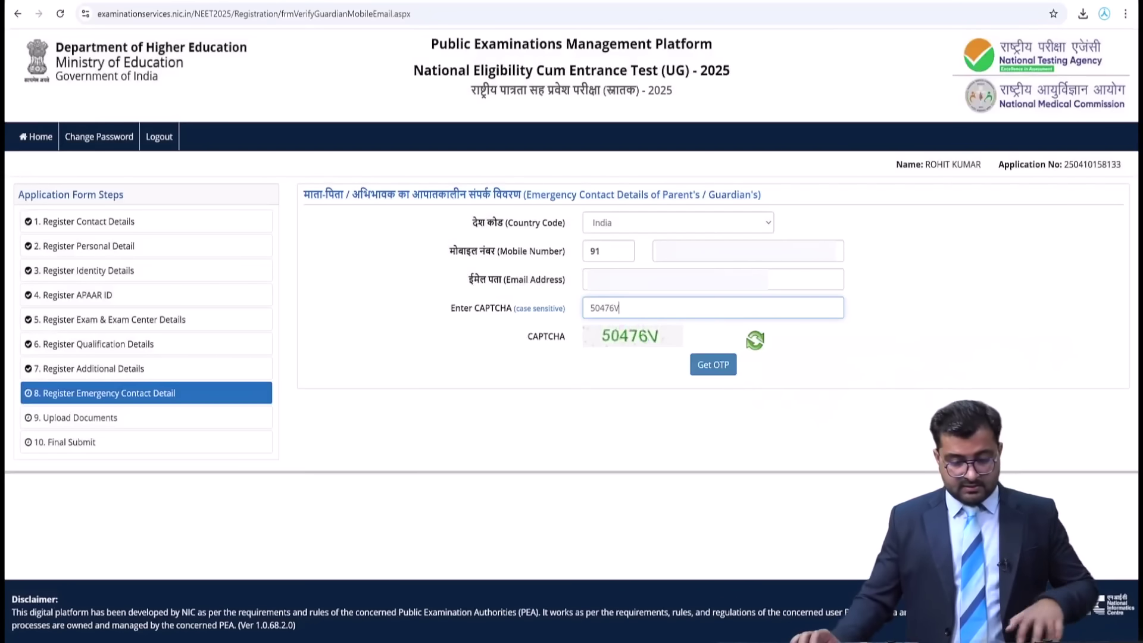
{"action": "type", "text": "V"}
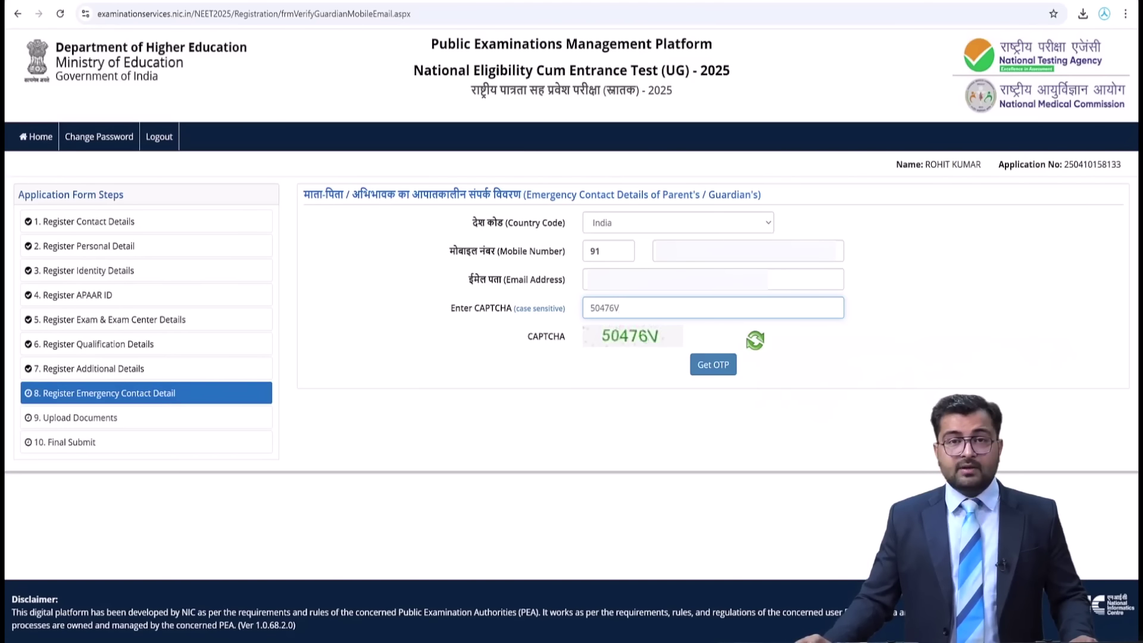
{"action": "key", "text": "Return"}
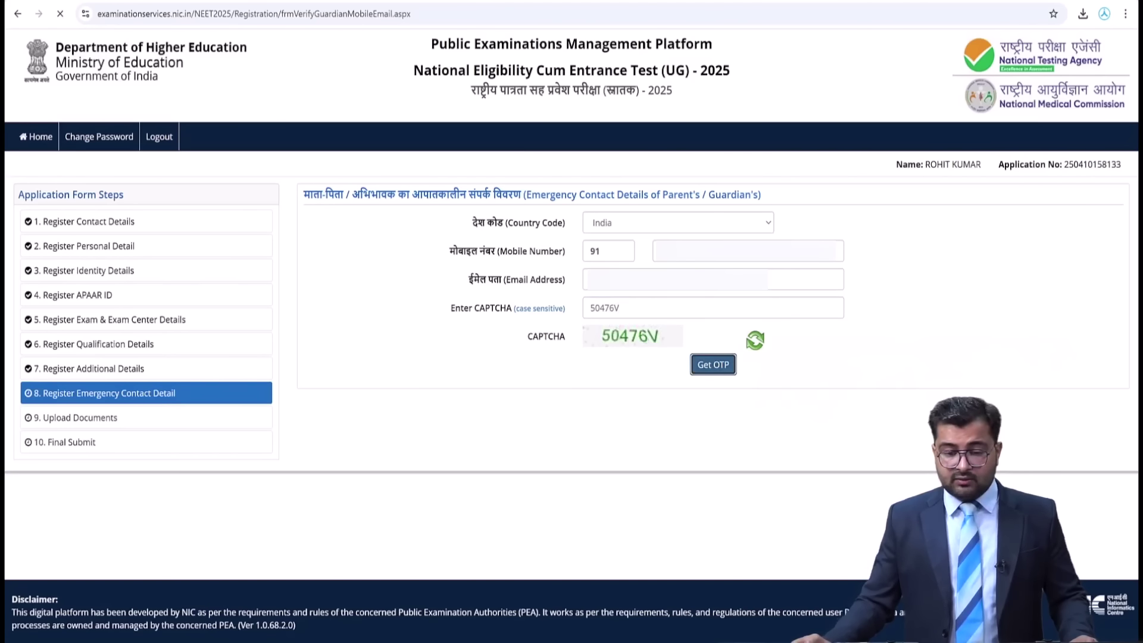
{"action": "key", "text": "Return"}
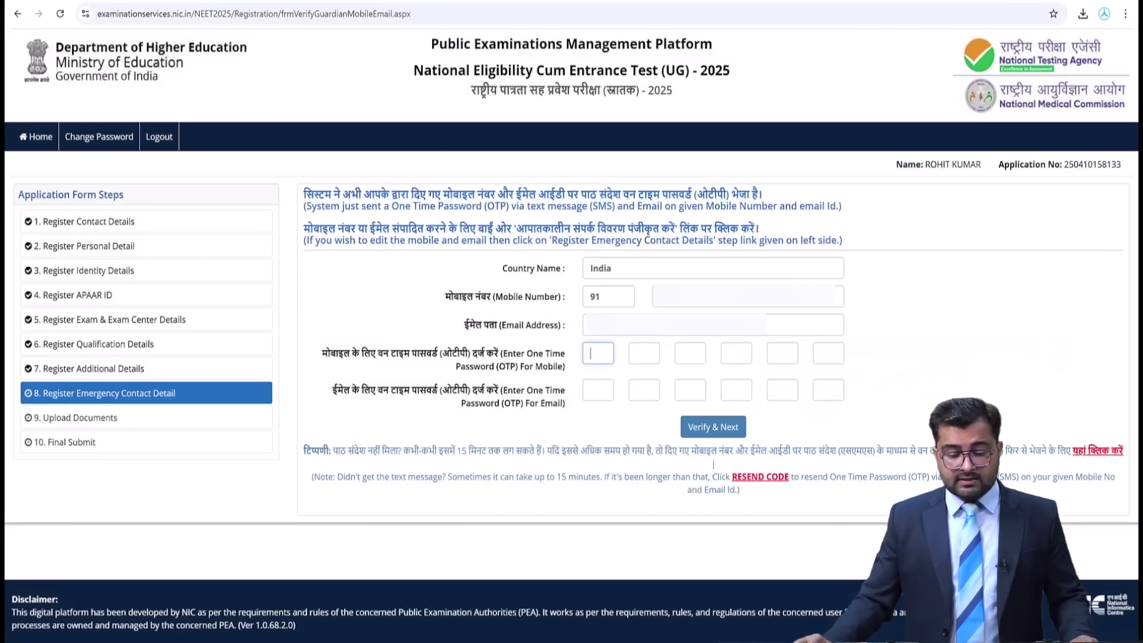
Step: Enter the six-digit mobile and email OTPs and verify them to continue
{"action": "left_click", "coordinate": [598, 390]}
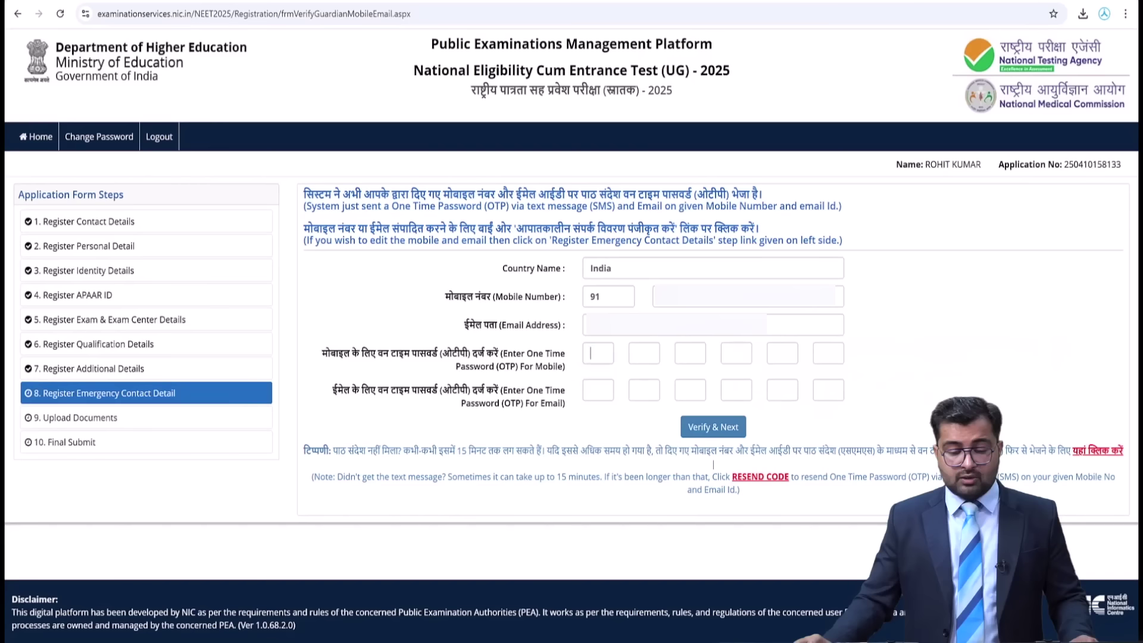
{"action": "left_click", "coordinate": [598, 353]}
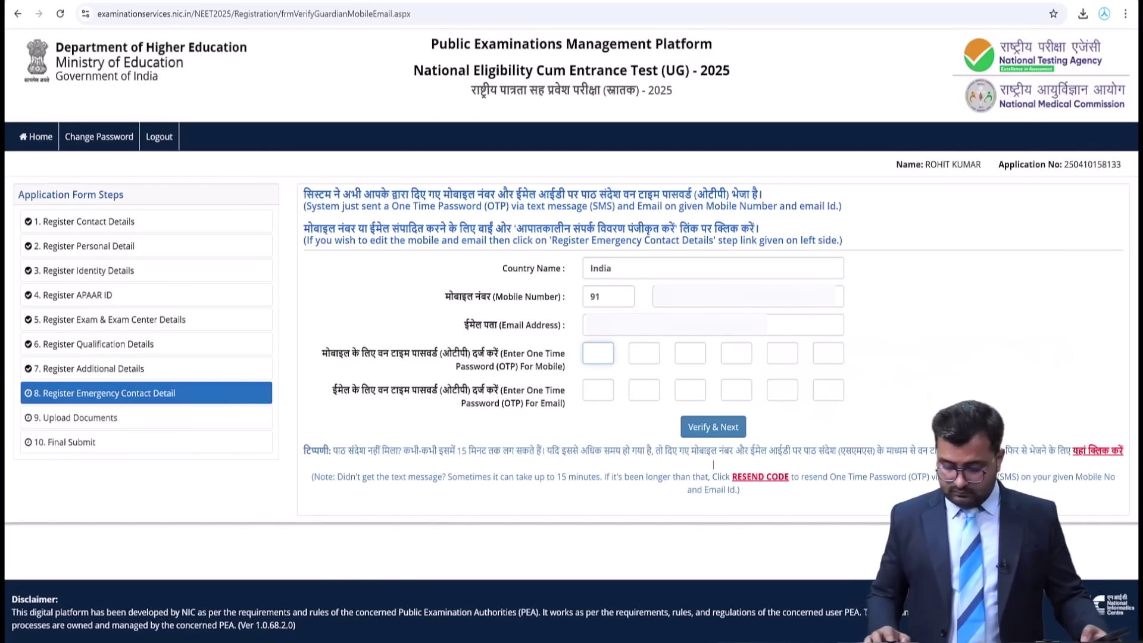
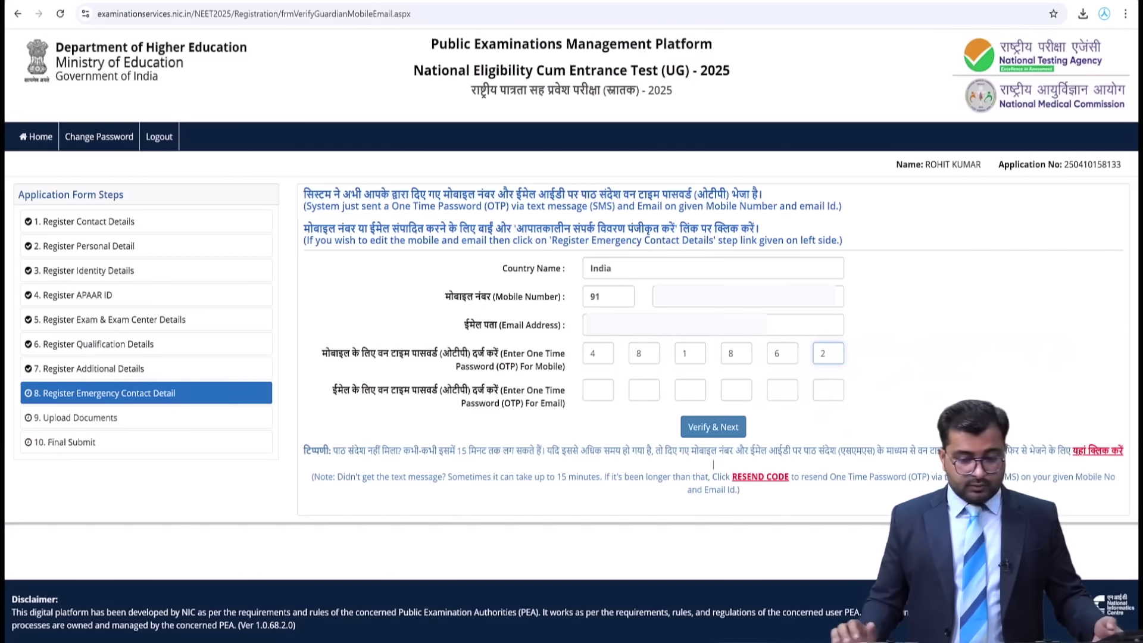
{"action": "left_click", "coordinate": [597, 390]}
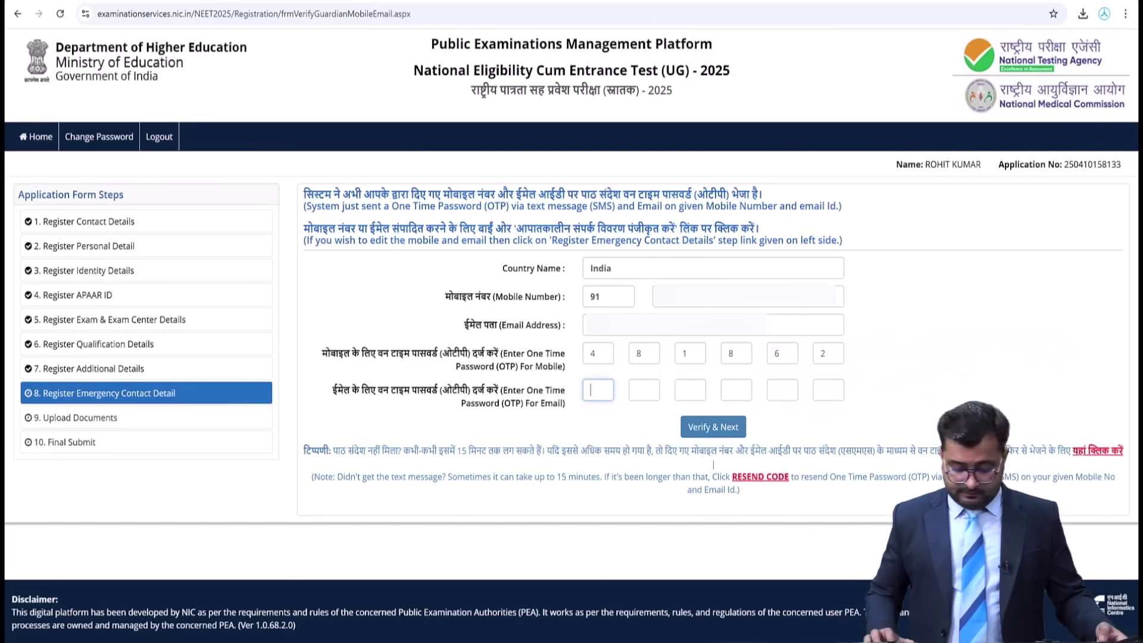
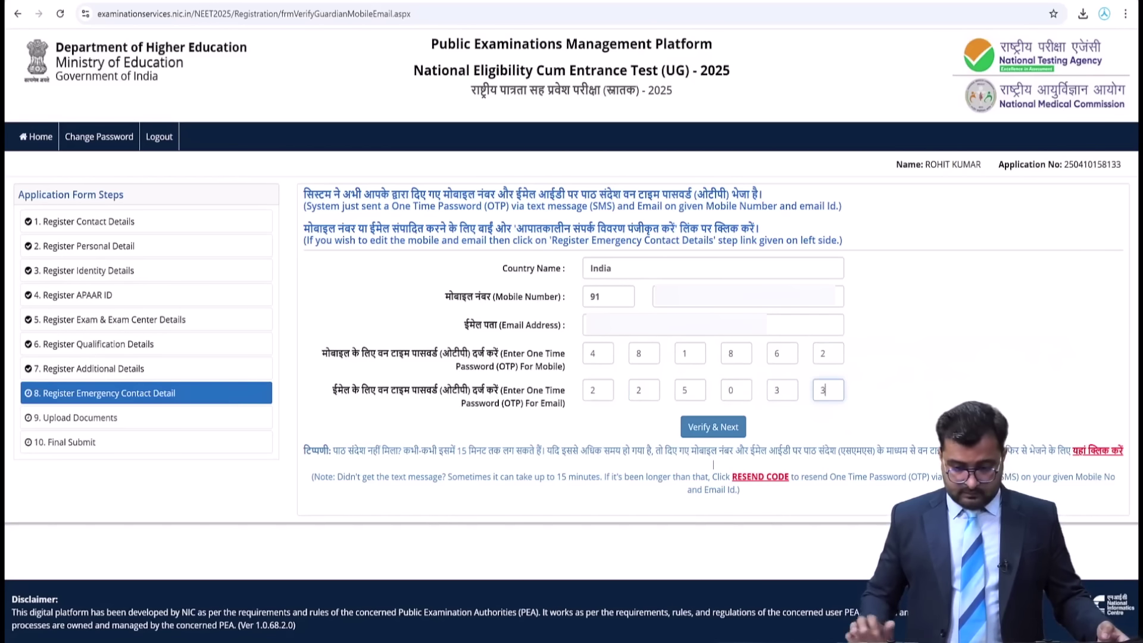
{"action": "left_click", "coordinate": [714, 427]}
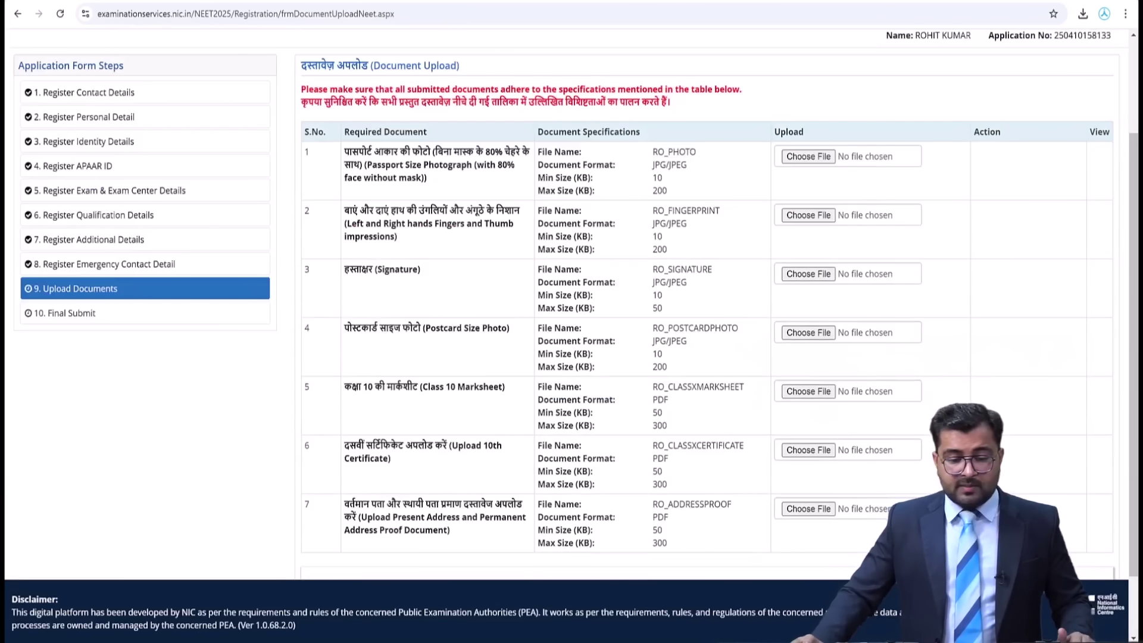
Step: Highlight the Passport Size Photograph requirement and choose a file for row 1
{"action": "right_click", "coordinate": [774, 153]}
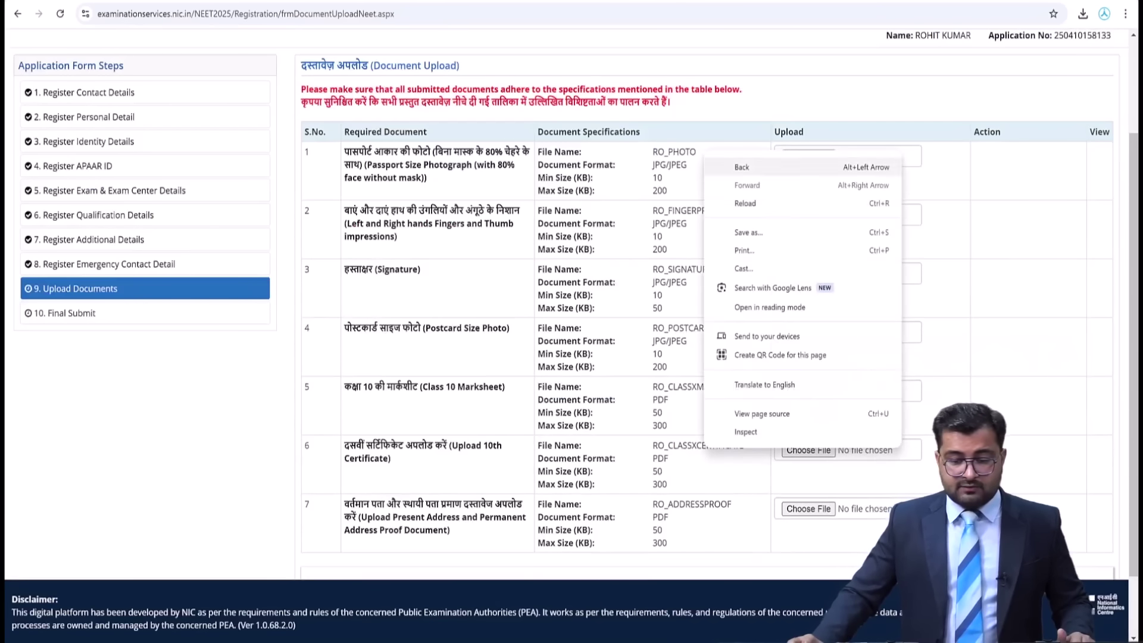
{"action": "key", "text": "Escape"}
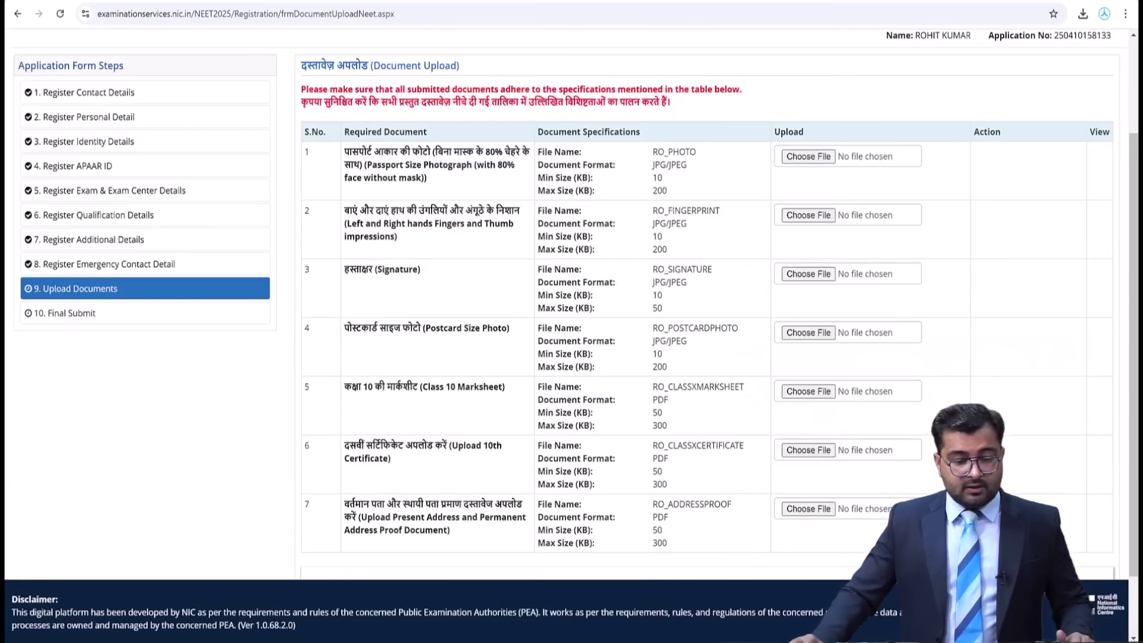
{"action": "left_click_drag", "start_coordinate": [372, 165], "coordinate": [462, 165]}
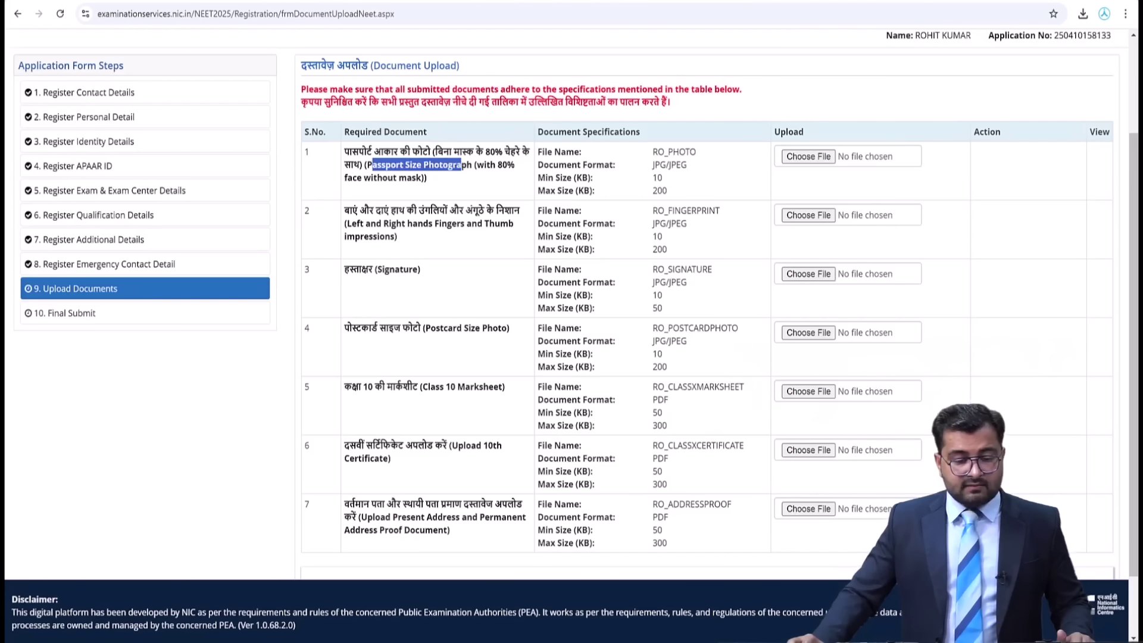
{"action": "left_click", "coordinate": [809, 156]}
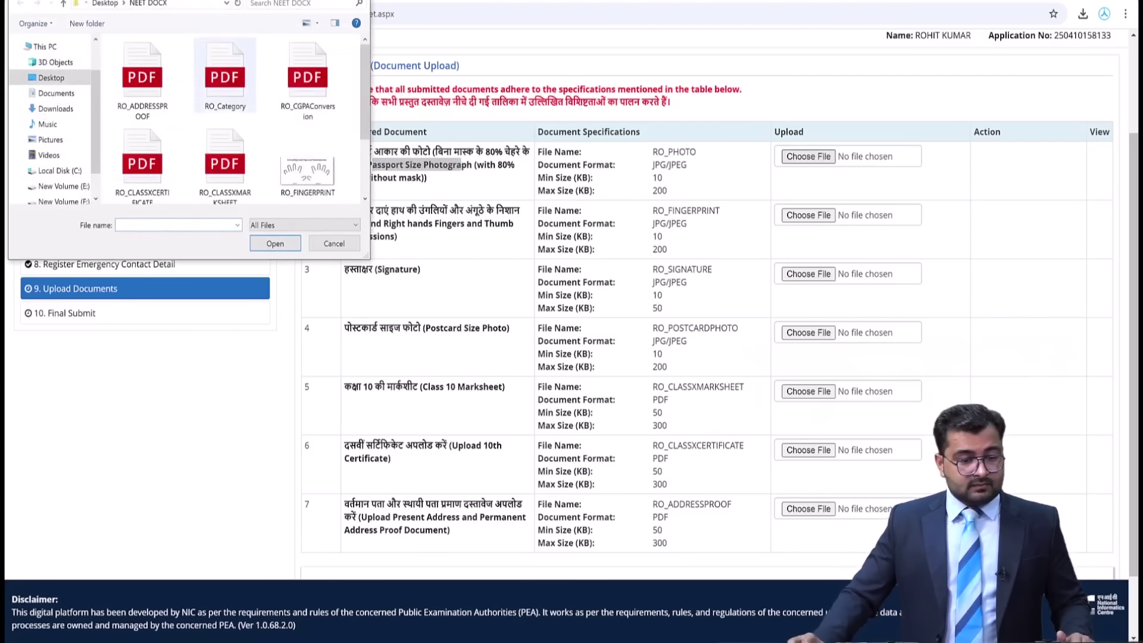
Step: Open RO_PHOTO.jpg from the Desktop's NEET DOCX folder as the passport photo
{"action": "left_click_drag", "start_coordinate": [202, 1], "coordinate": [225, 146]}
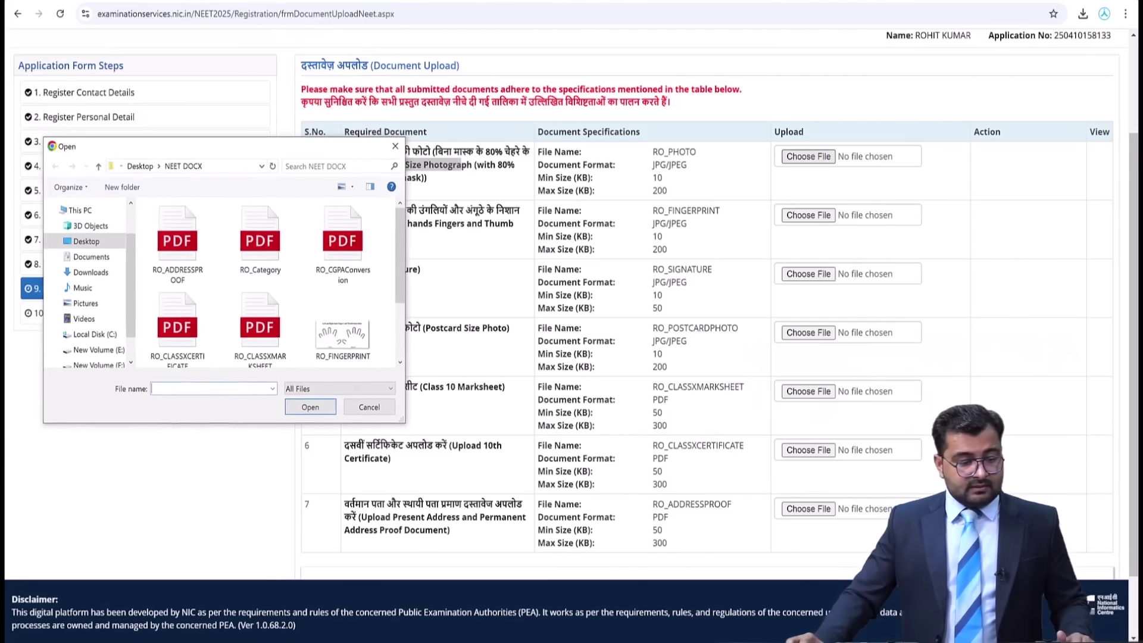
{"action": "key", "text": "alt+Up"}
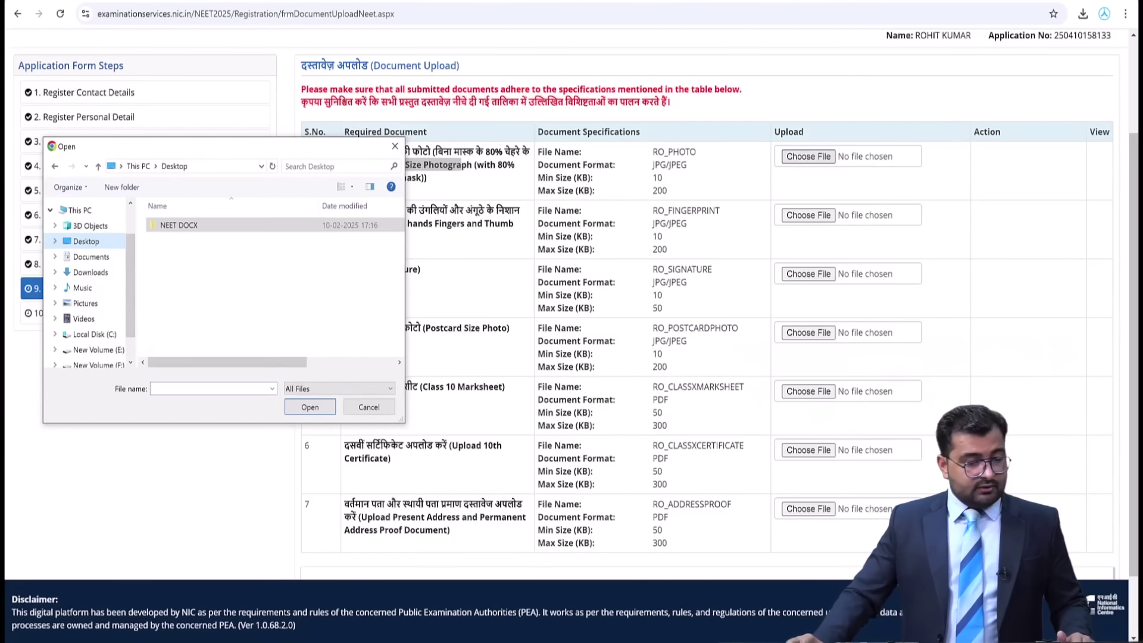
{"action": "left_click", "coordinate": [177, 225]}
{"action": "left_click", "coordinate": [177, 225]}
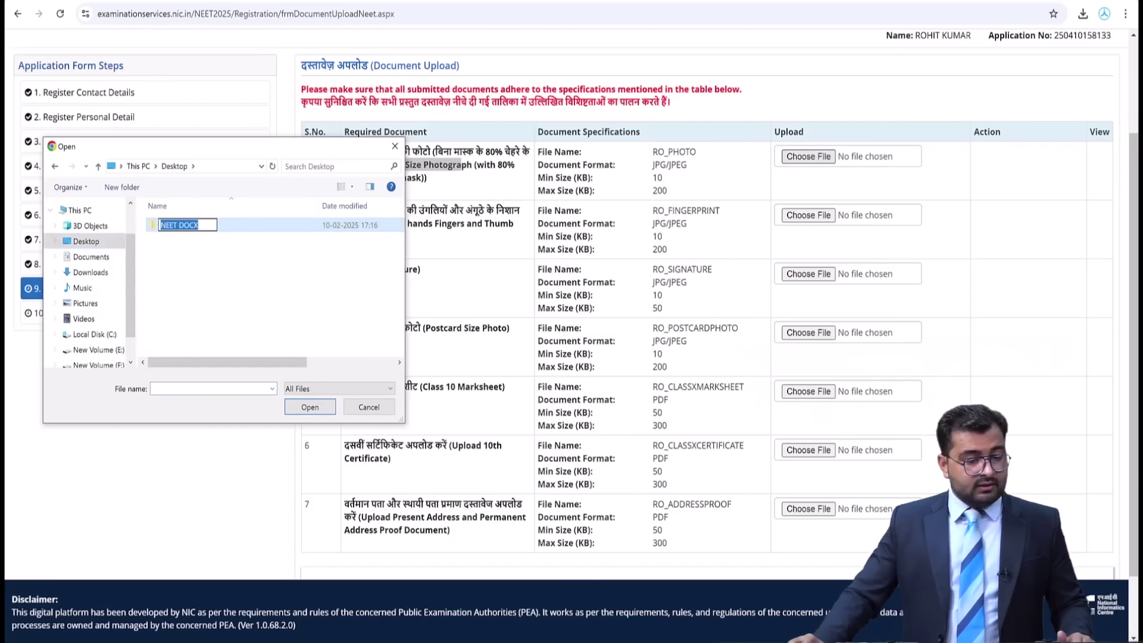
{"action": "left_click", "coordinate": [177, 225]}
{"action": "key", "text": "Return"}
{"action": "key", "text": "Return"}
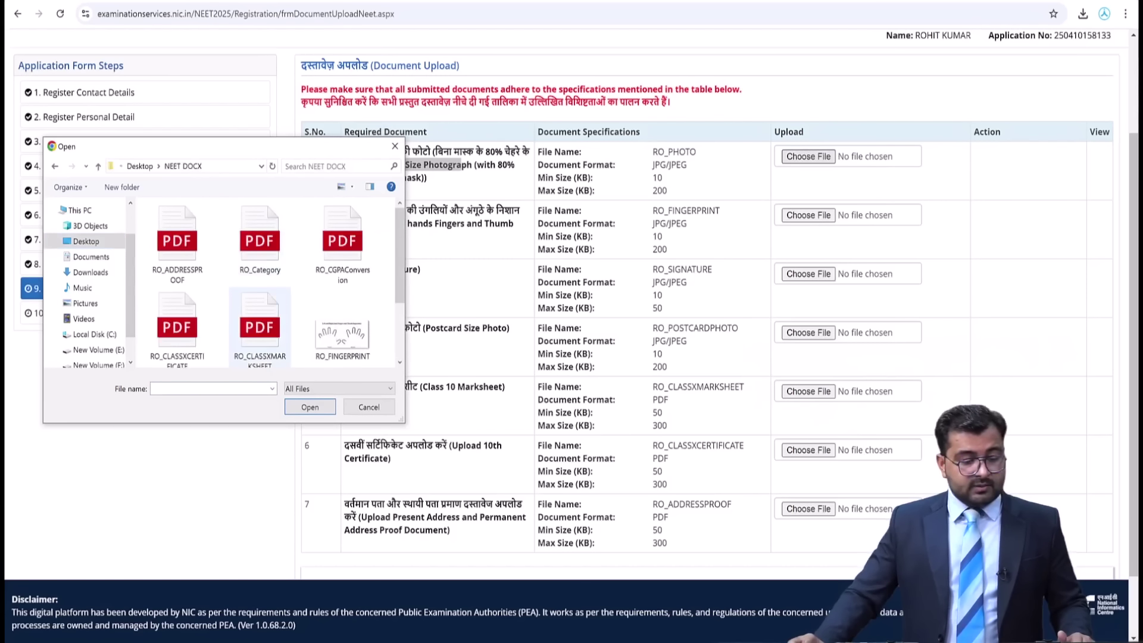
{"action": "key", "text": "Return"}
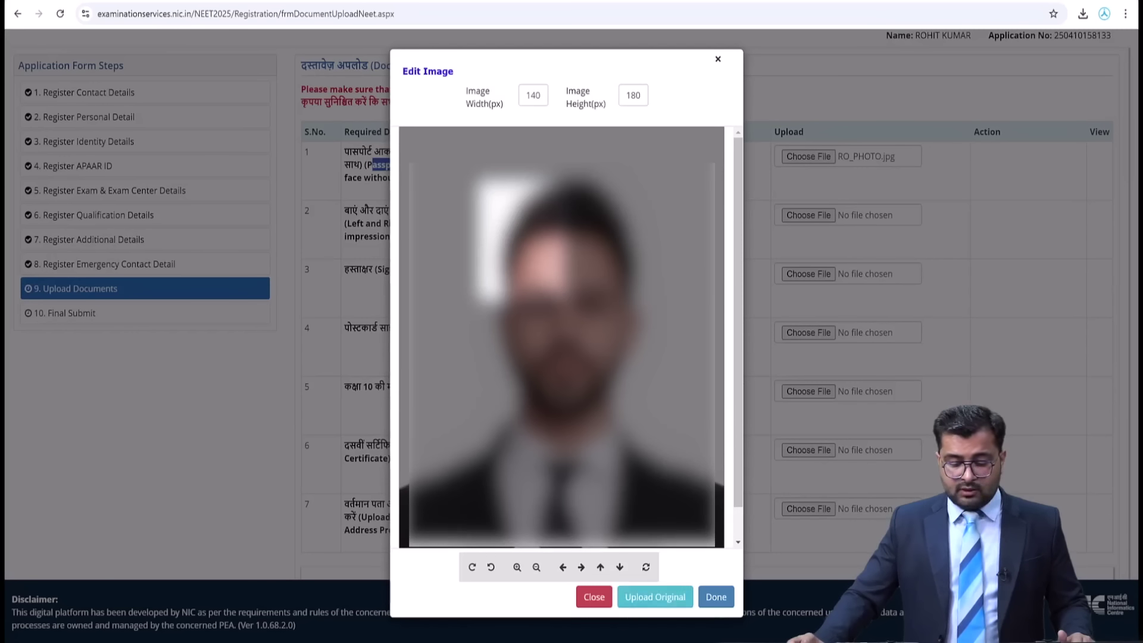
Step: Keep the original uncropped photo in the editor, upload it, and dismiss the success alert
{"action": "left_click", "coordinate": [537, 567]}
{"action": "left_click", "coordinate": [537, 567]}
{"action": "left_click", "coordinate": [537, 567]}
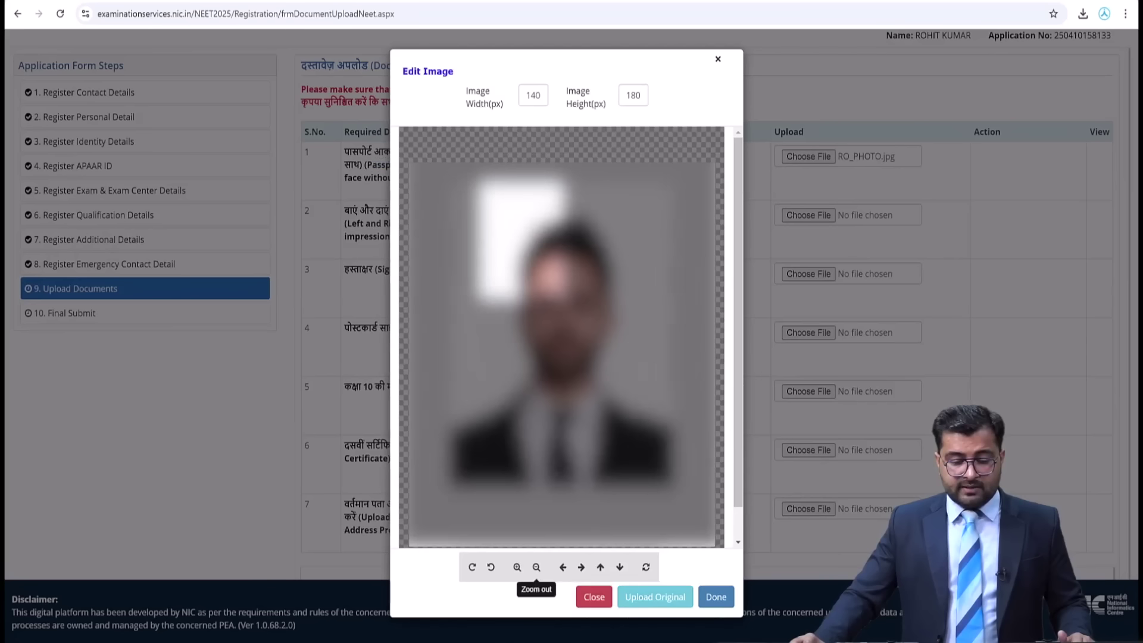
{"action": "left_click", "coordinate": [536, 566]}
{"action": "left_click", "coordinate": [537, 567]}
{"action": "left_click", "coordinate": [537, 567]}
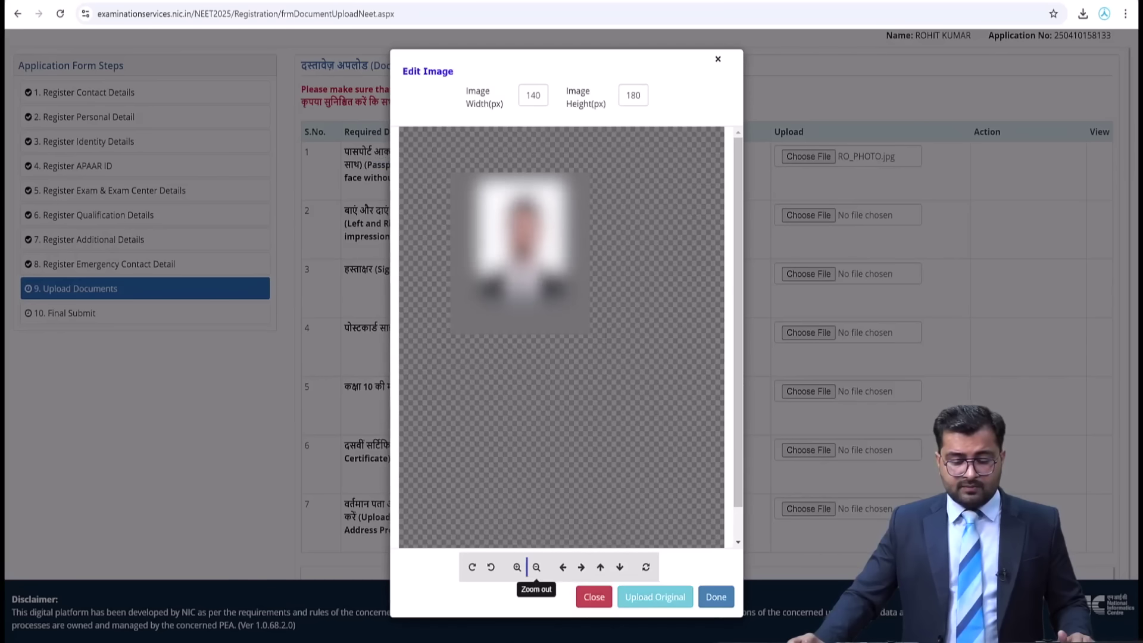
{"action": "left_click", "coordinate": [655, 596]}
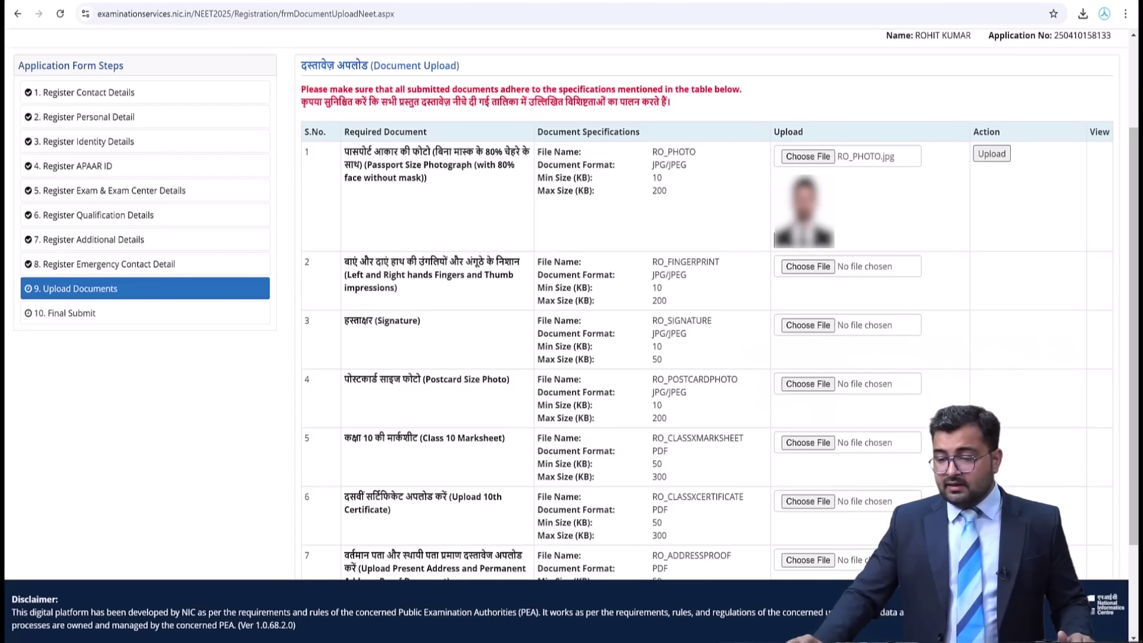
{"action": "left_click", "coordinate": [978, 152]}
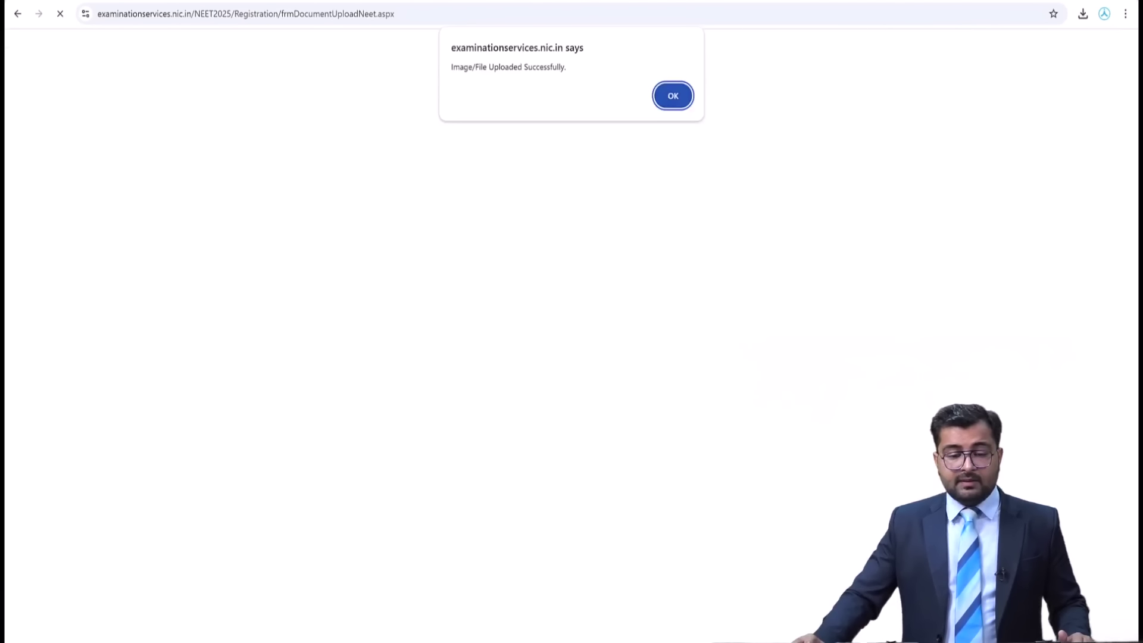
{"action": "key", "text": "Return"}
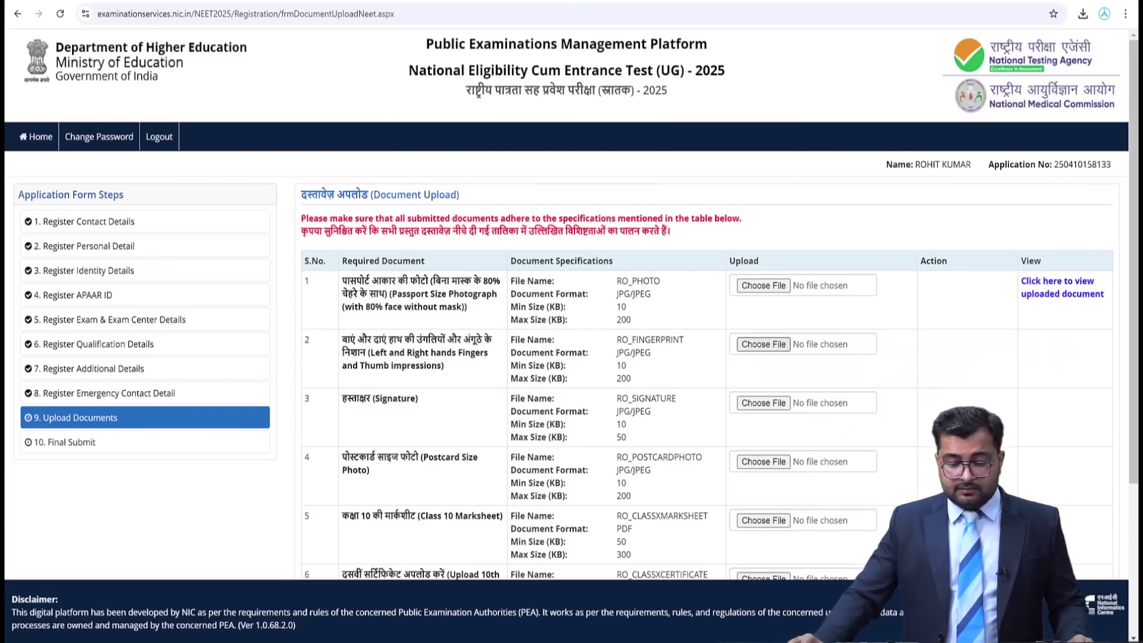
Step: Upload the RO_FINGERPRINT left and right hand fingerprint image at its original size
{"action": "left_click", "coordinate": [763, 345]}
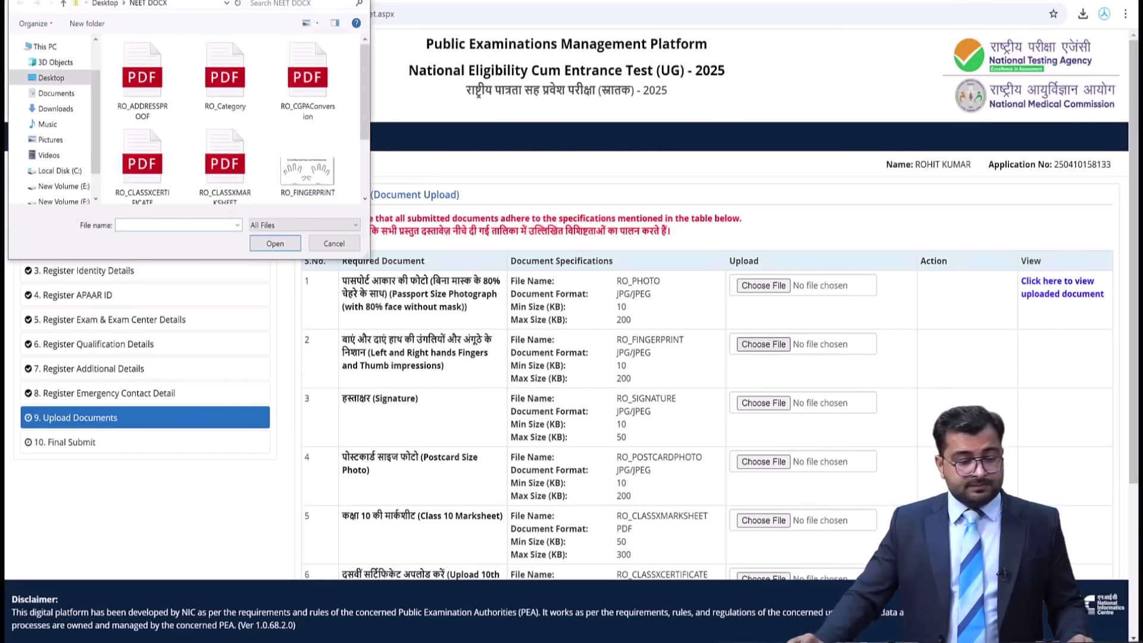
{"action": "left_click", "coordinate": [307, 172]}
{"action": "left_click", "coordinate": [275, 243]}
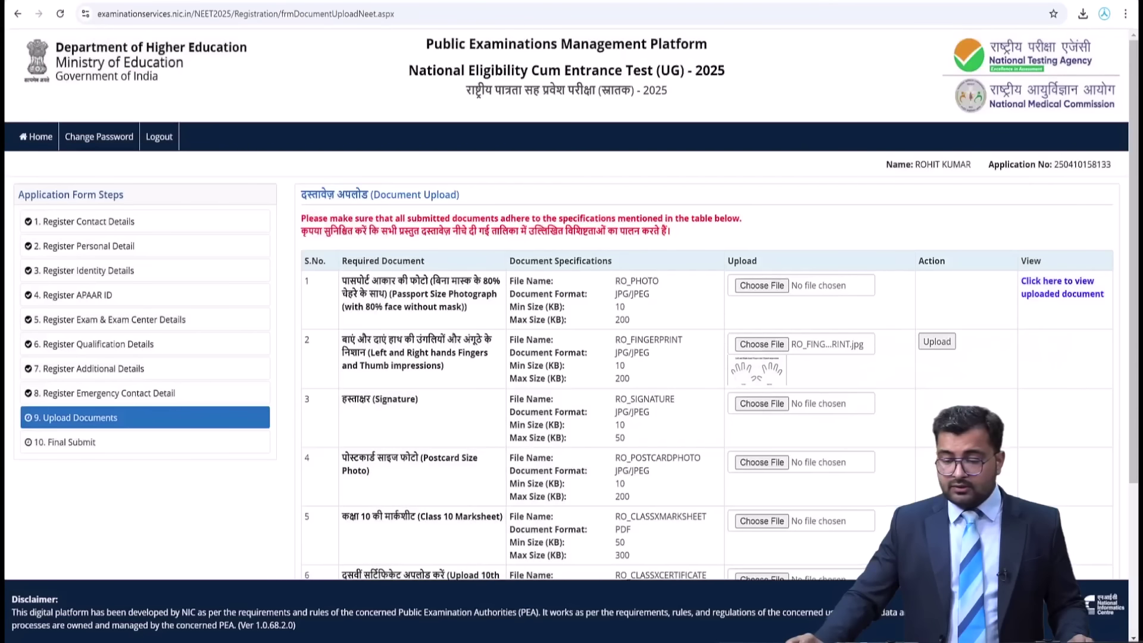
{"action": "left_click", "coordinate": [655, 357]}
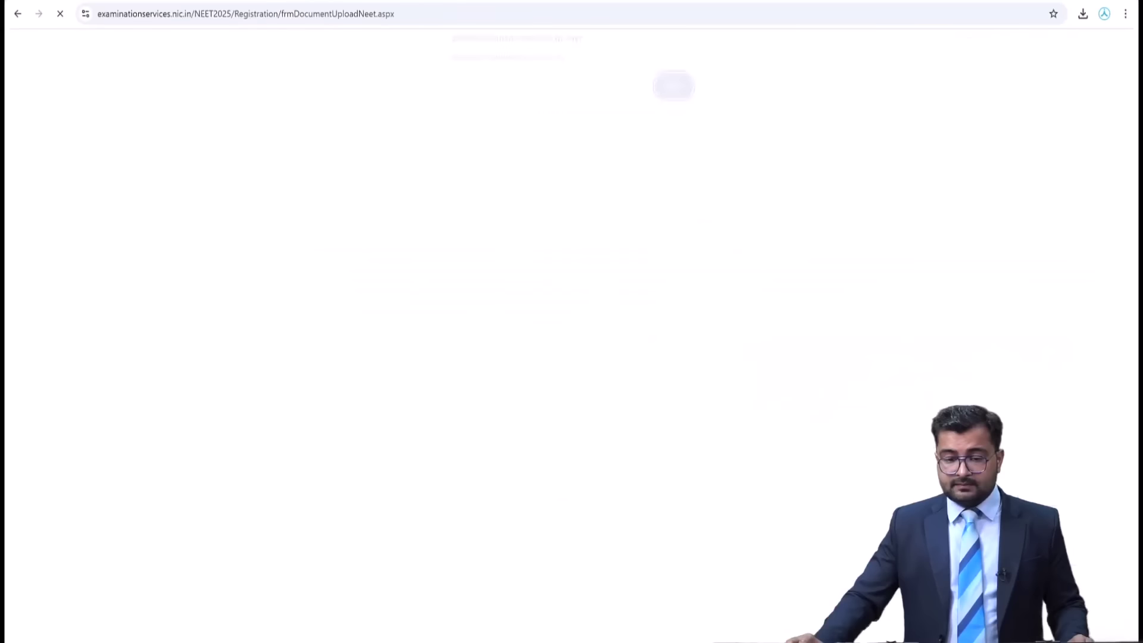
{"action": "key", "text": "Return"}
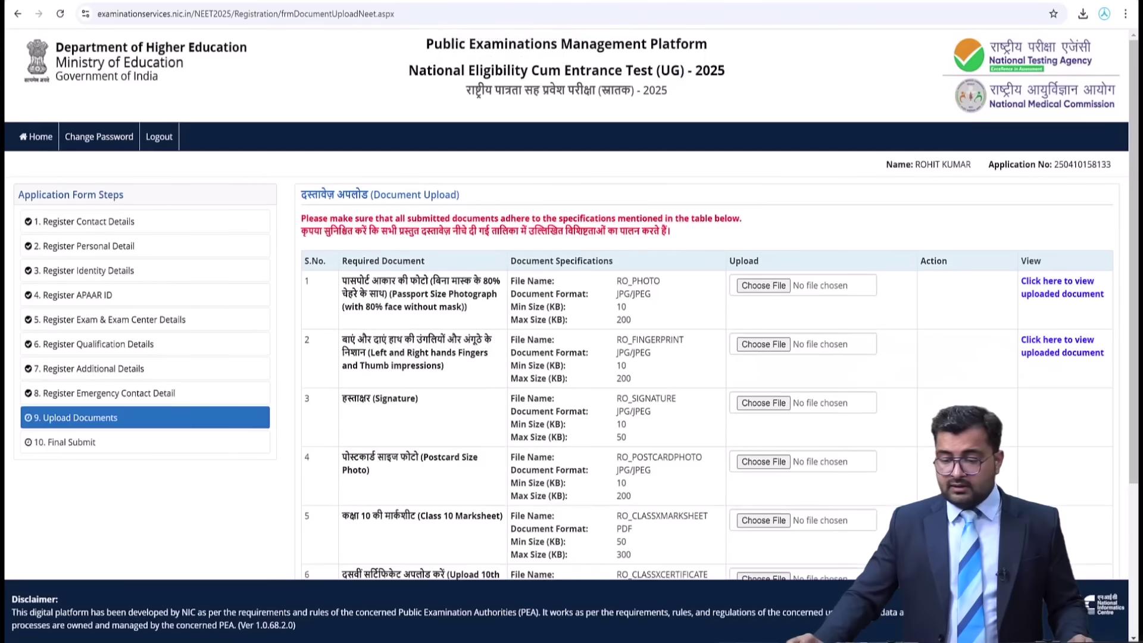
Step: Upload the signature image from the Desktop's NEET DOCX folder at its original size
{"action": "scroll", "coordinate": [571, 297], "scroll_direction": "down", "scroll_amount": 3}
{"action": "scroll", "coordinate": [571, 298], "scroll_direction": "up", "scroll_amount": 3}
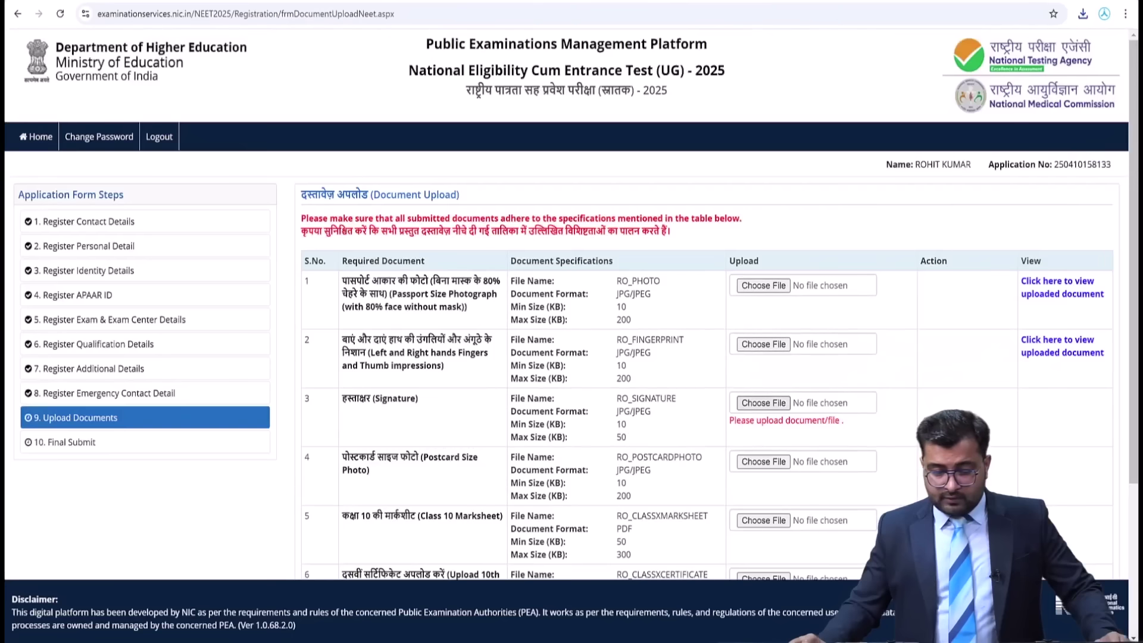
{"action": "left_click", "coordinate": [764, 403]}
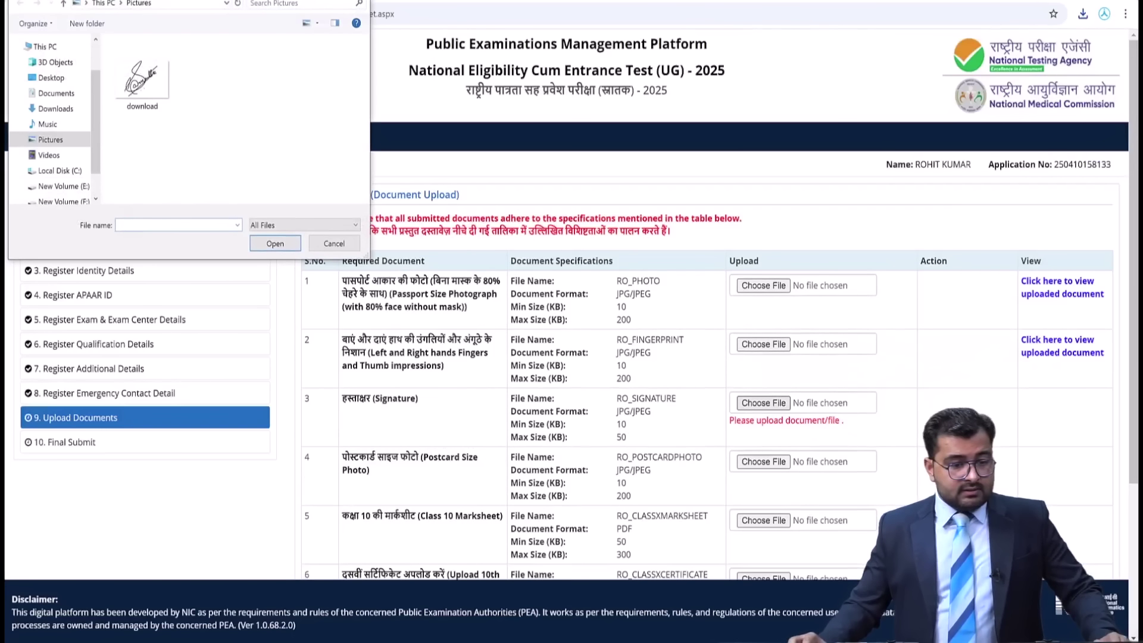
{"action": "left_click_drag", "start_coordinate": [179, 0], "coordinate": [194, 185]}
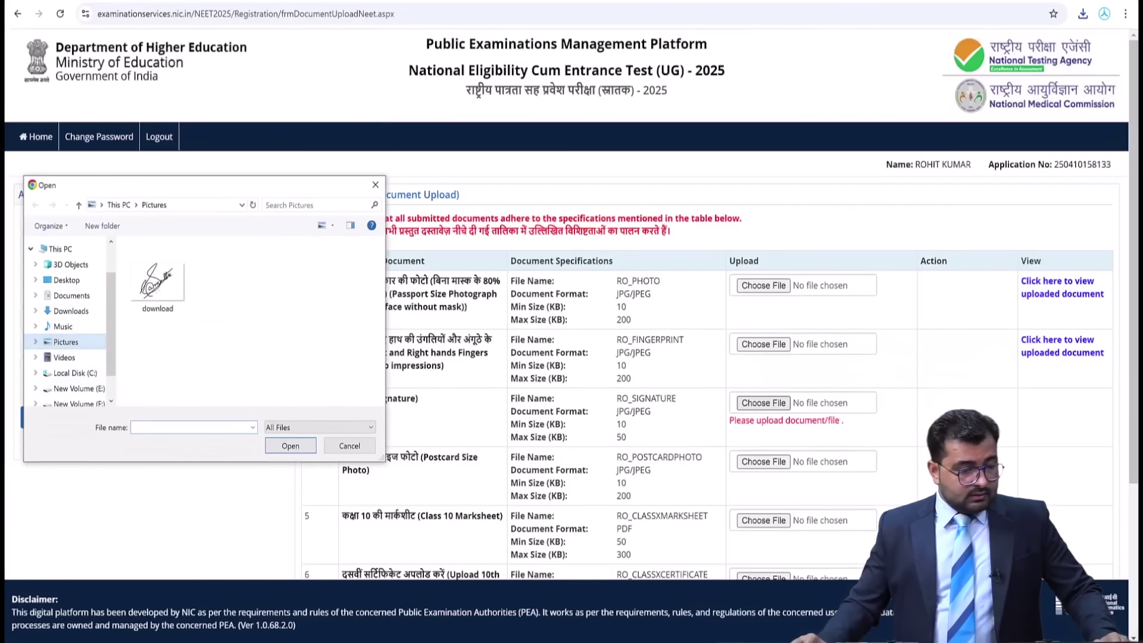
{"action": "left_click", "coordinate": [66, 280]}
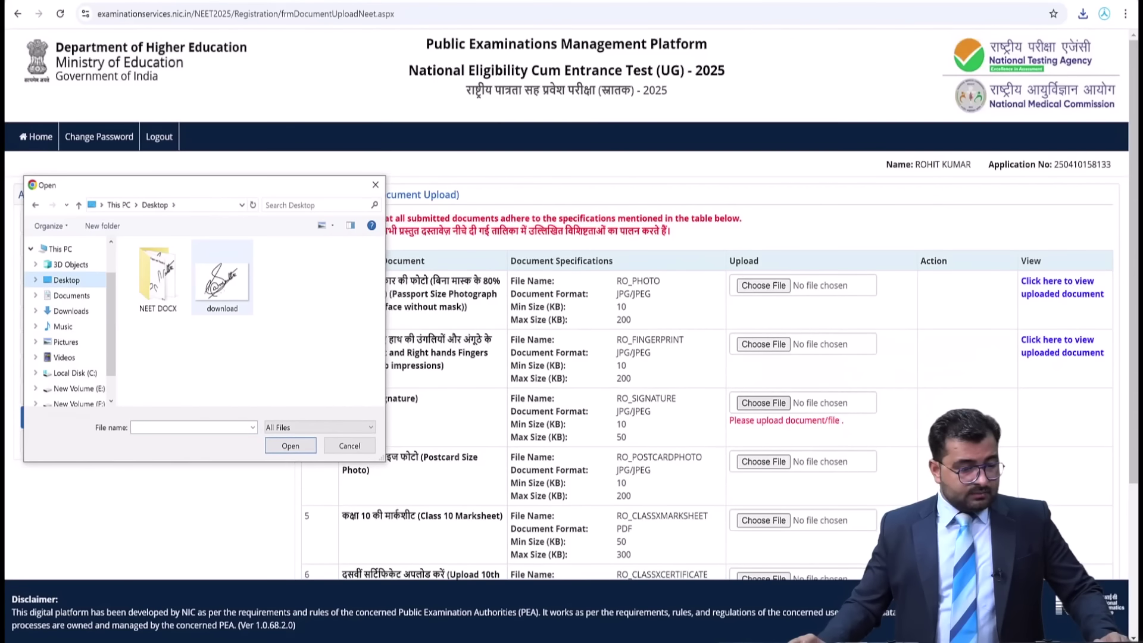
{"action": "double_click", "coordinate": [158, 277]}
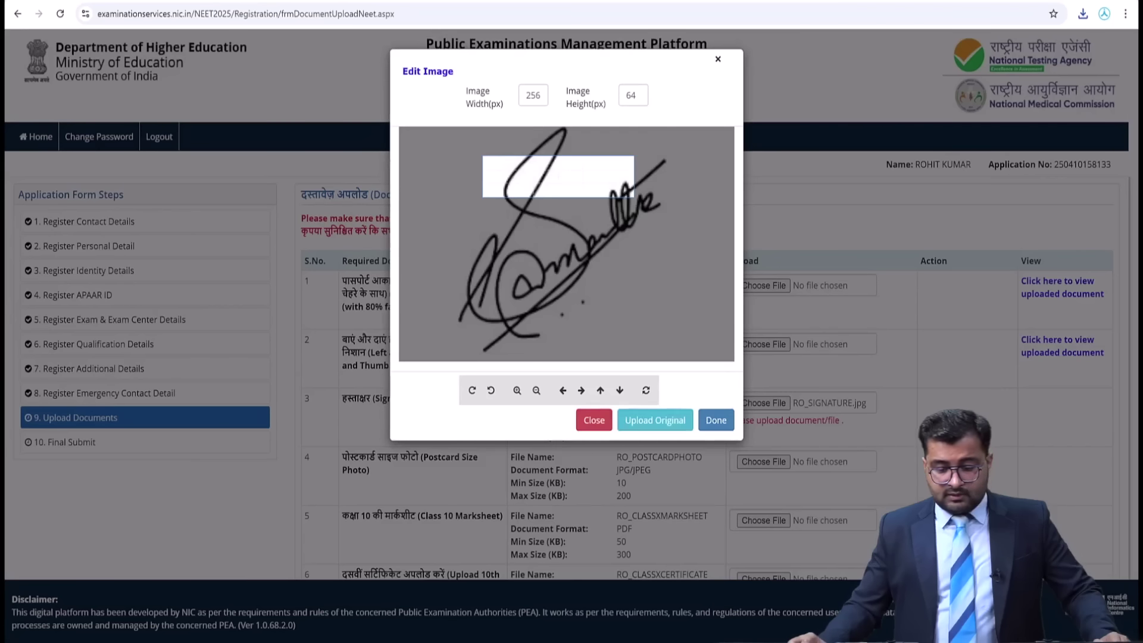
{"action": "left_click", "coordinate": [655, 421]}
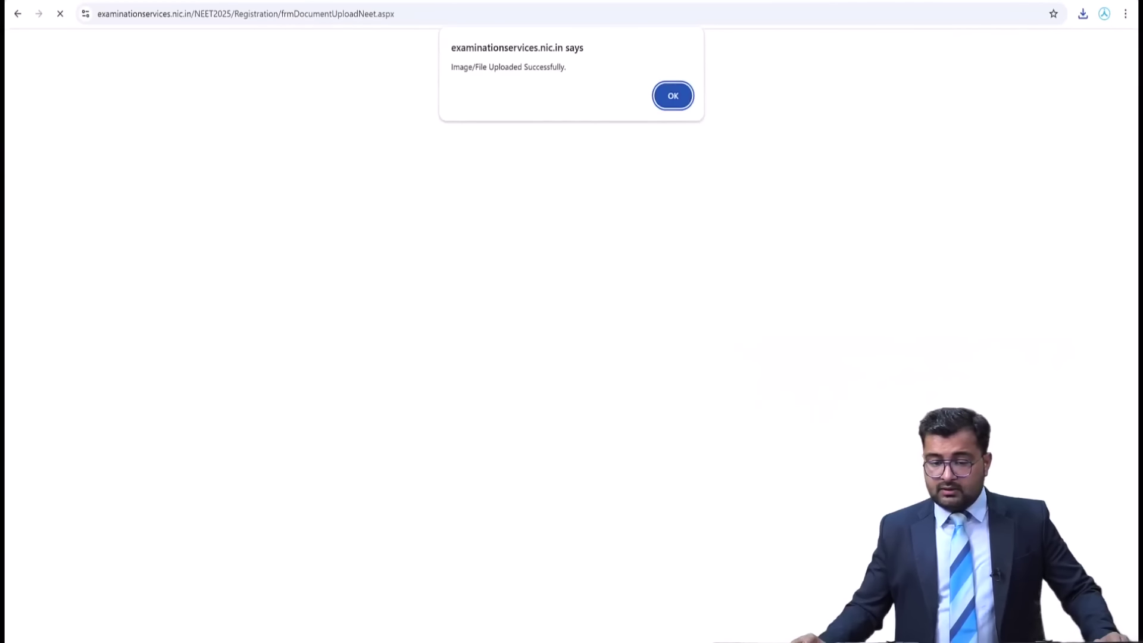
{"action": "key", "text": "Return"}
Step: Upload the postcard-size photo in row 4, retrying with the correct file after the specification rejection
{"action": "scroll", "coordinate": [572, 322], "scroll_direction": "down", "scroll_amount": 3}
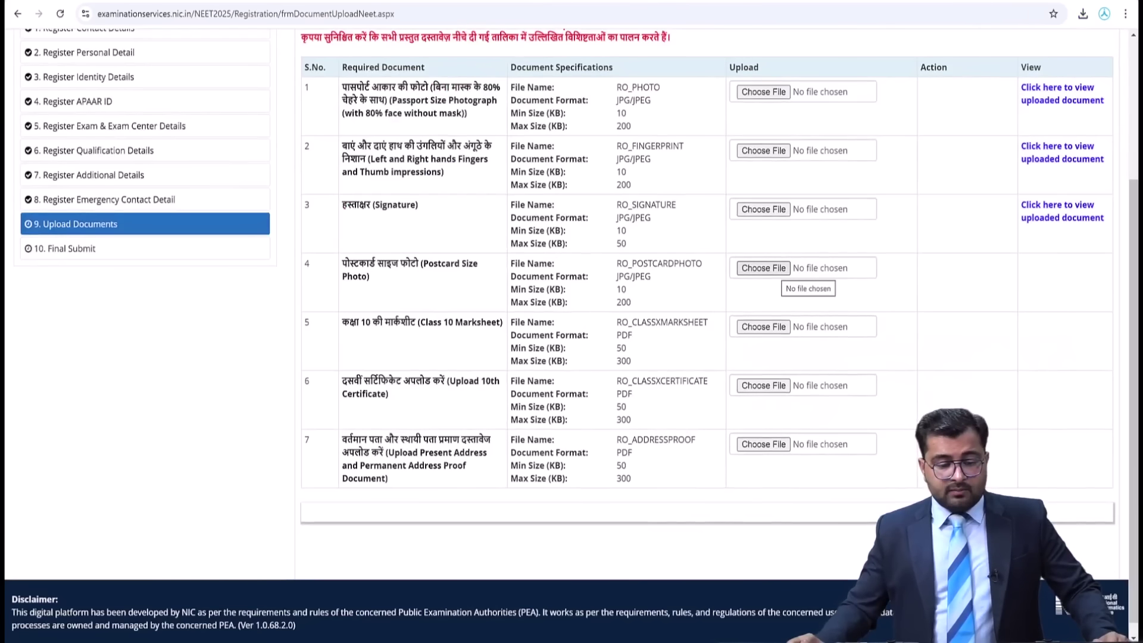
{"action": "left_click", "coordinate": [764, 268]}
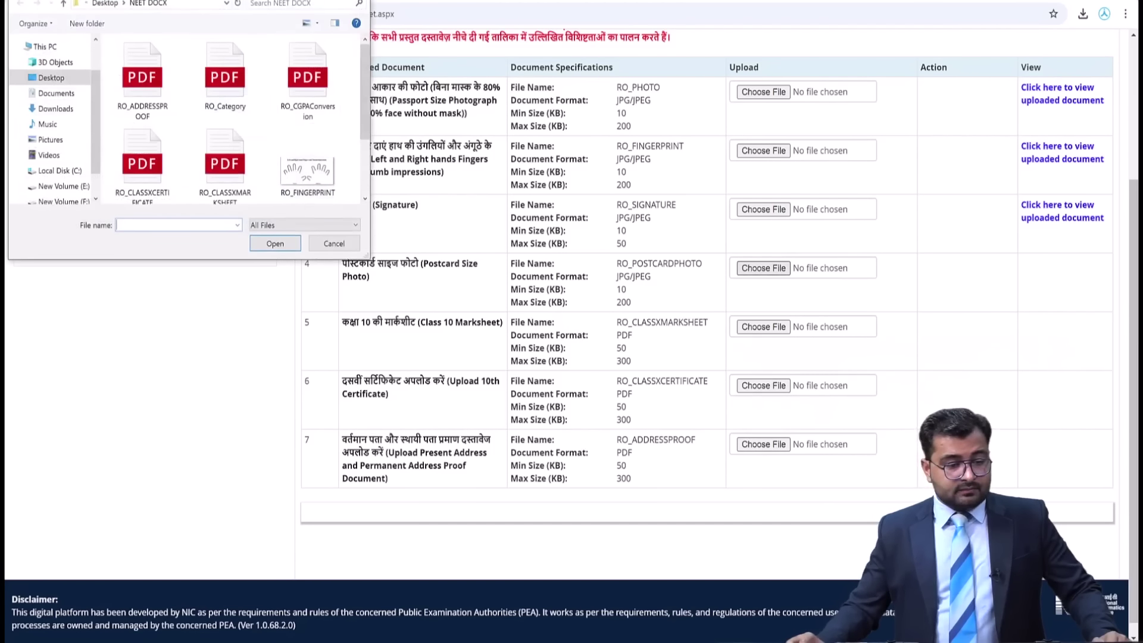
{"action": "left_click_drag", "start_coordinate": [238, 0], "coordinate": [244, 139]}
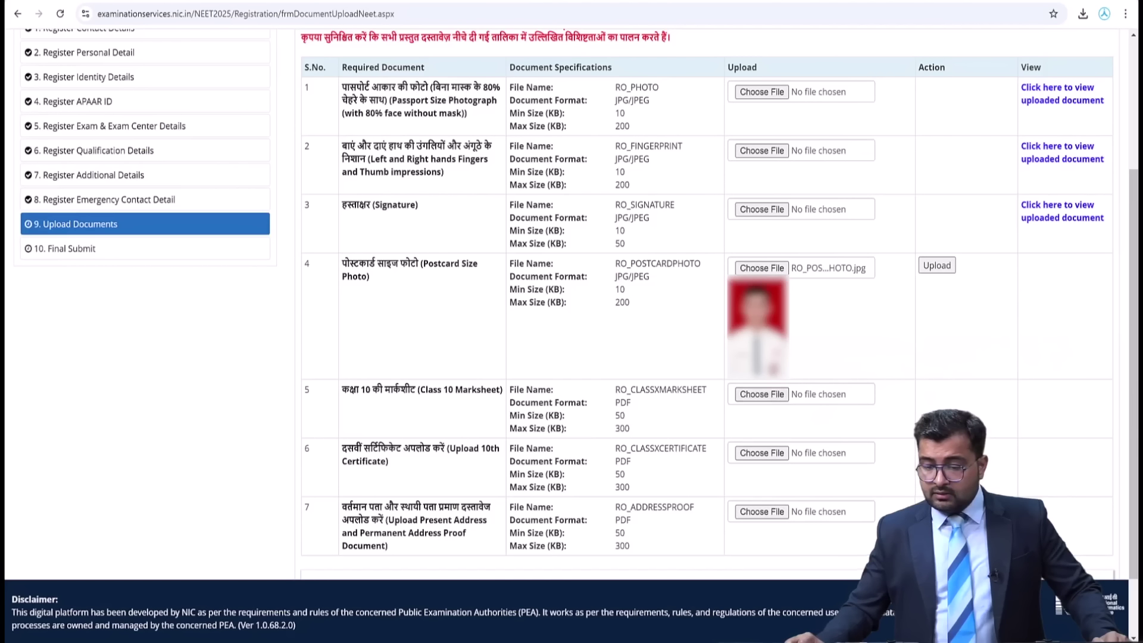
{"action": "left_click", "coordinate": [937, 265]}
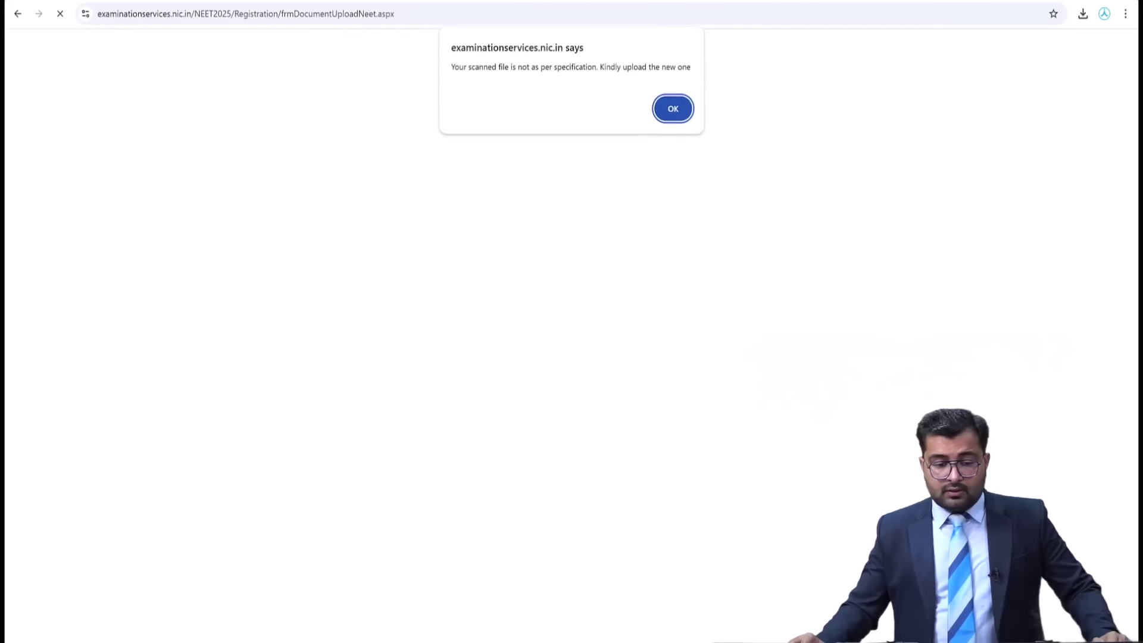
{"action": "key", "text": "Return"}
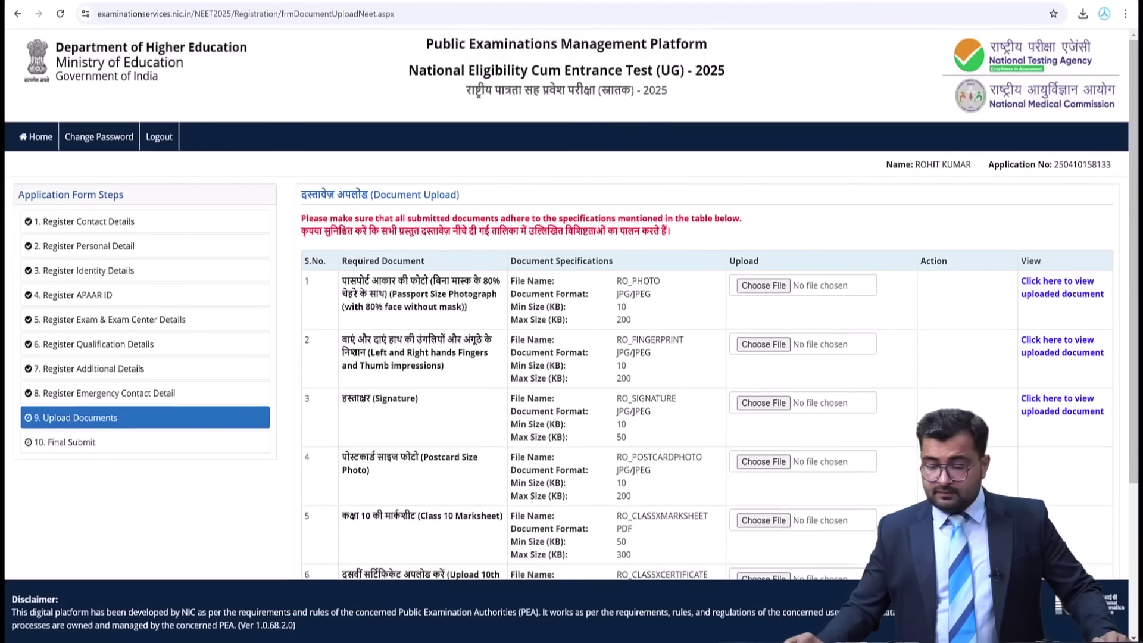
{"action": "left_click", "coordinate": [764, 462]}
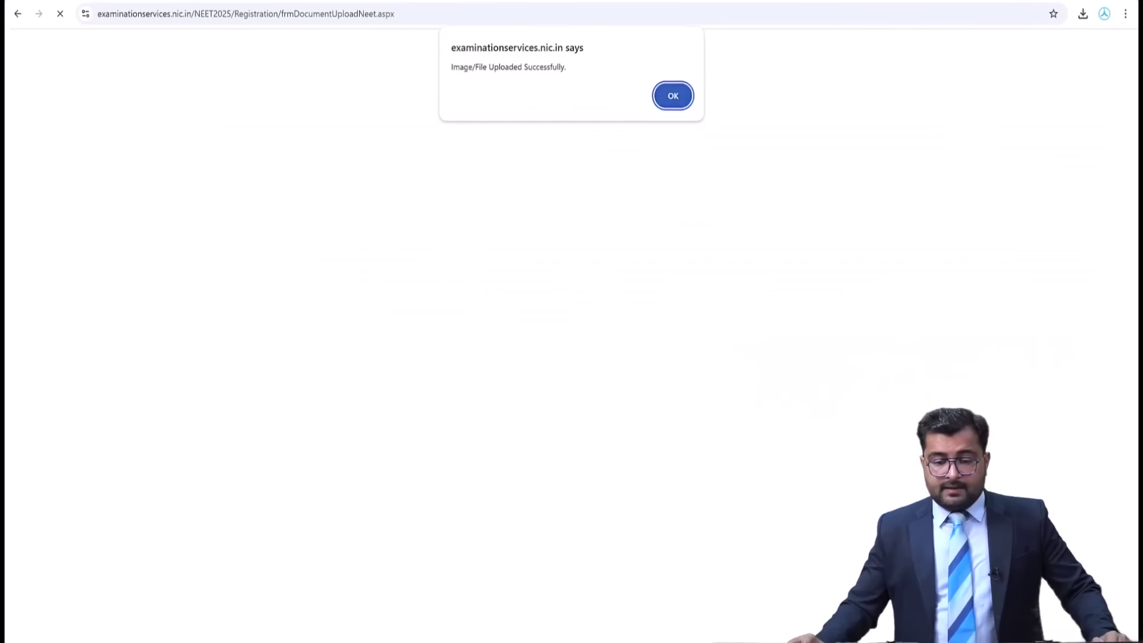
{"action": "key", "text": "Return"}
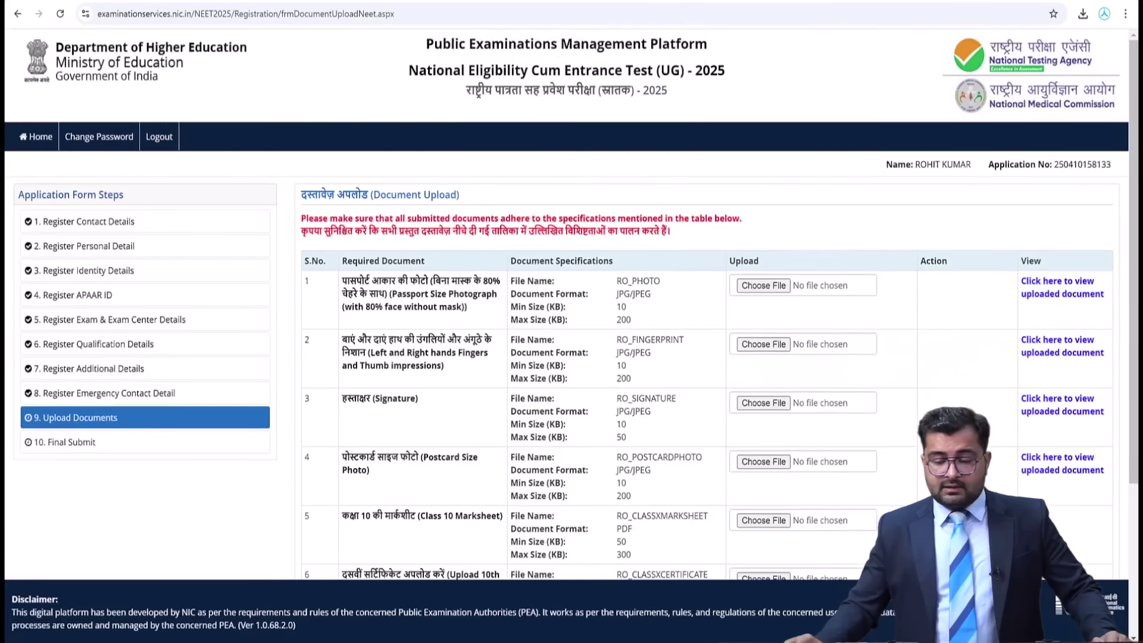
{"action": "scroll", "coordinate": [706, 358], "scroll_direction": "down", "scroll_amount": 3}
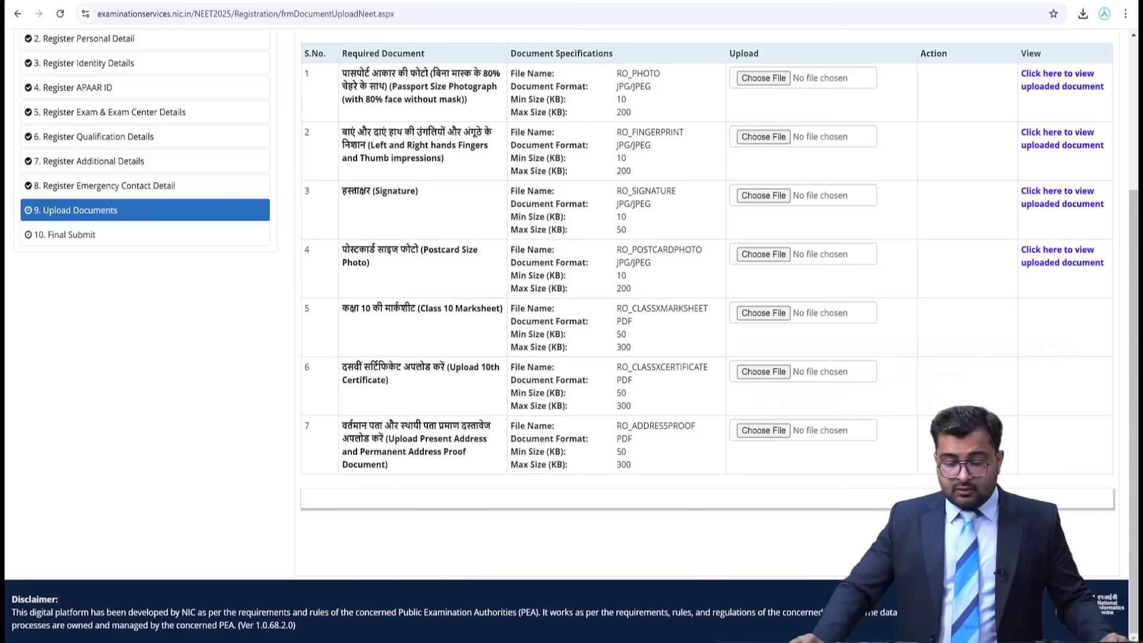
Step: Upload RO_CLASSXMARKSHEET as the Class 10 marksheet in row 5
{"action": "left_click", "coordinate": [768, 313]}
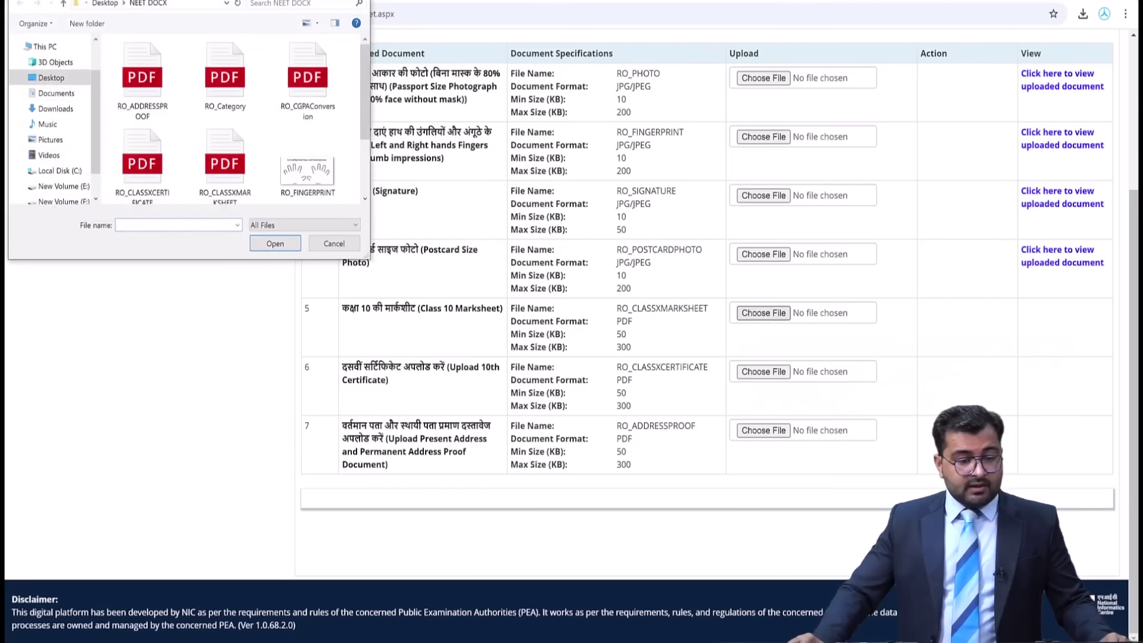
{"action": "left_click_drag", "start_coordinate": [263, 0], "coordinate": [285, 117]}
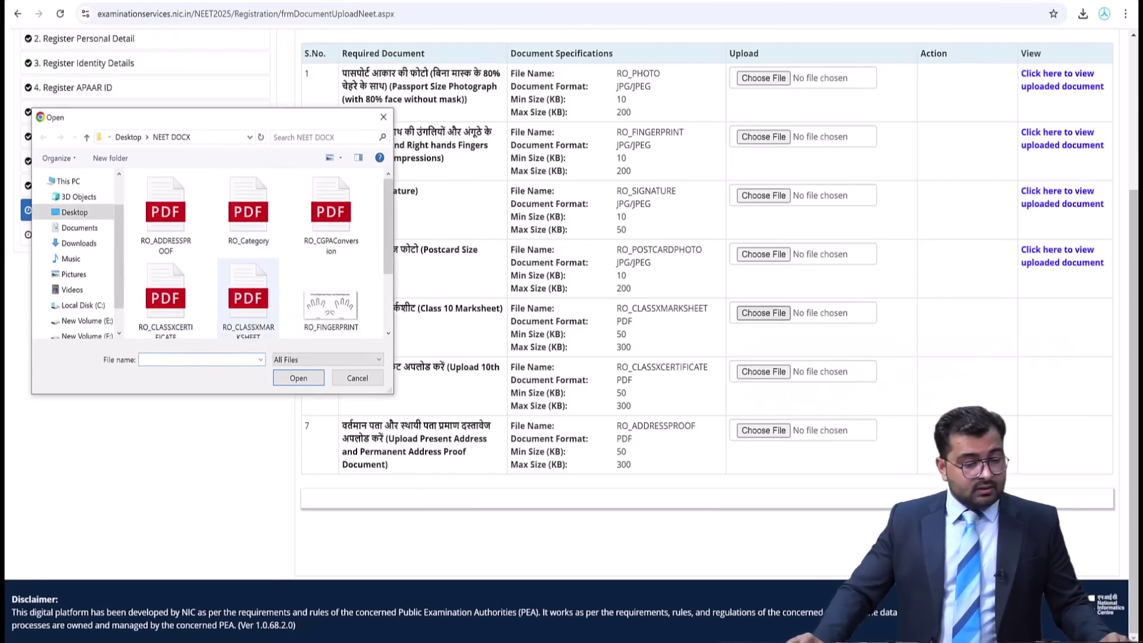
{"action": "left_click", "coordinate": [248, 295]}
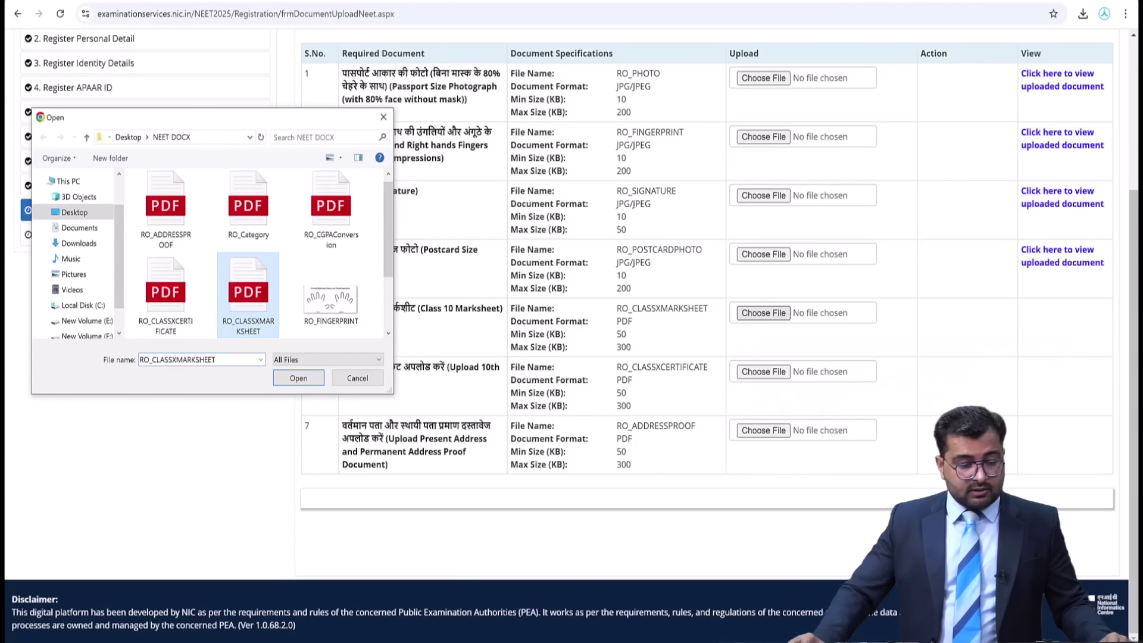
{"action": "key", "text": "Return"}
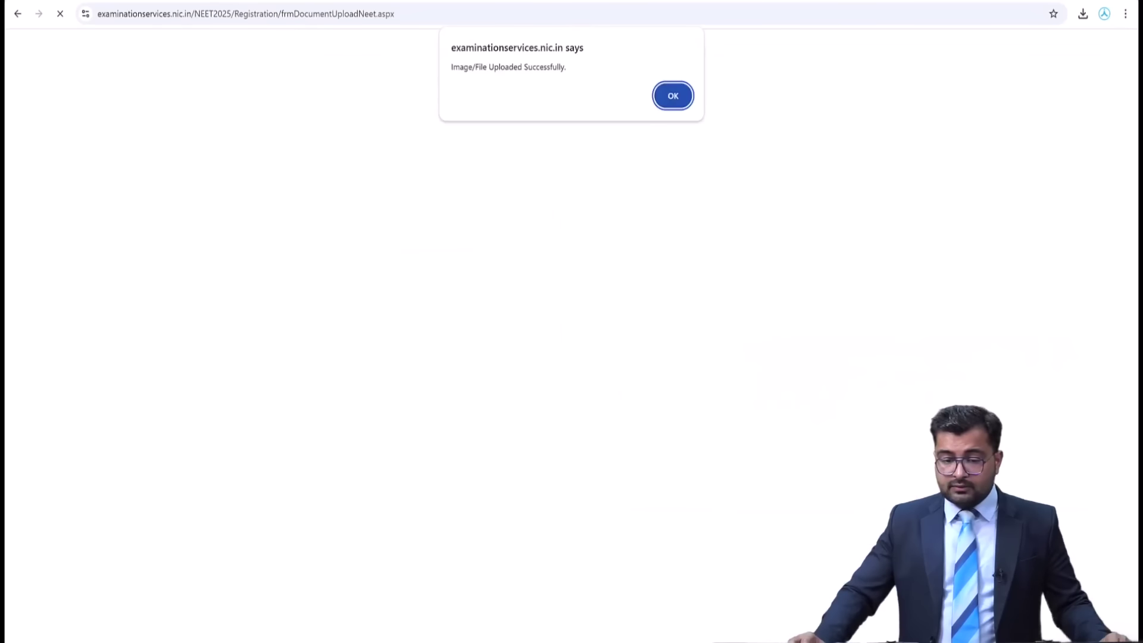
{"action": "key", "text": "Return"}
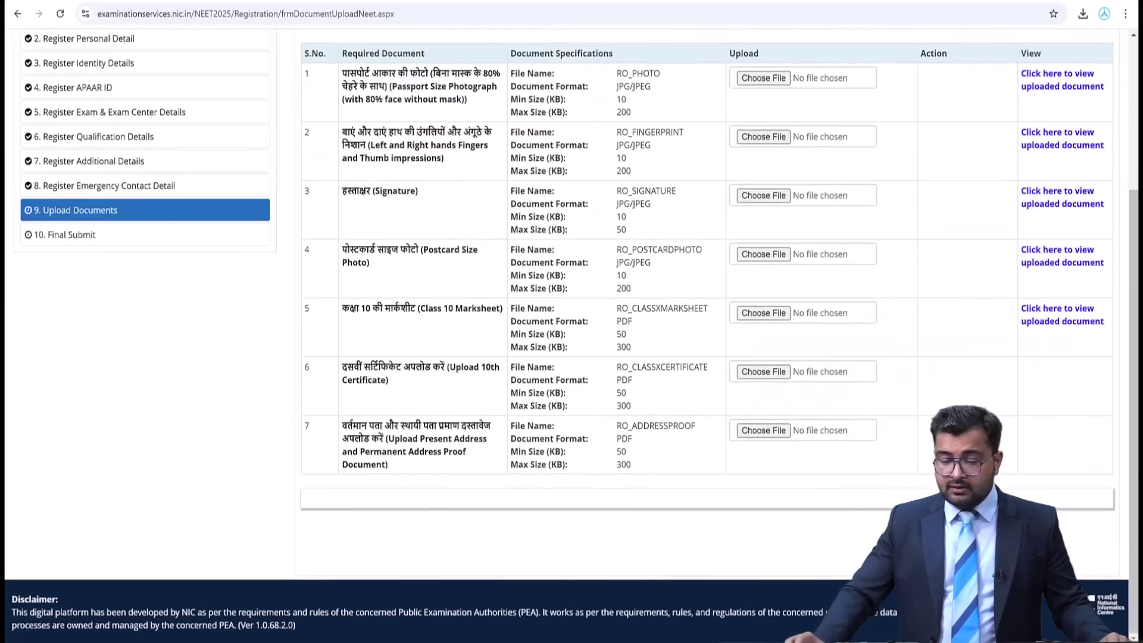
Step: Upload RO_CLASSXCERTIFICATE as the Class 10 certificate in row 6
{"action": "left_click", "coordinate": [763, 372]}
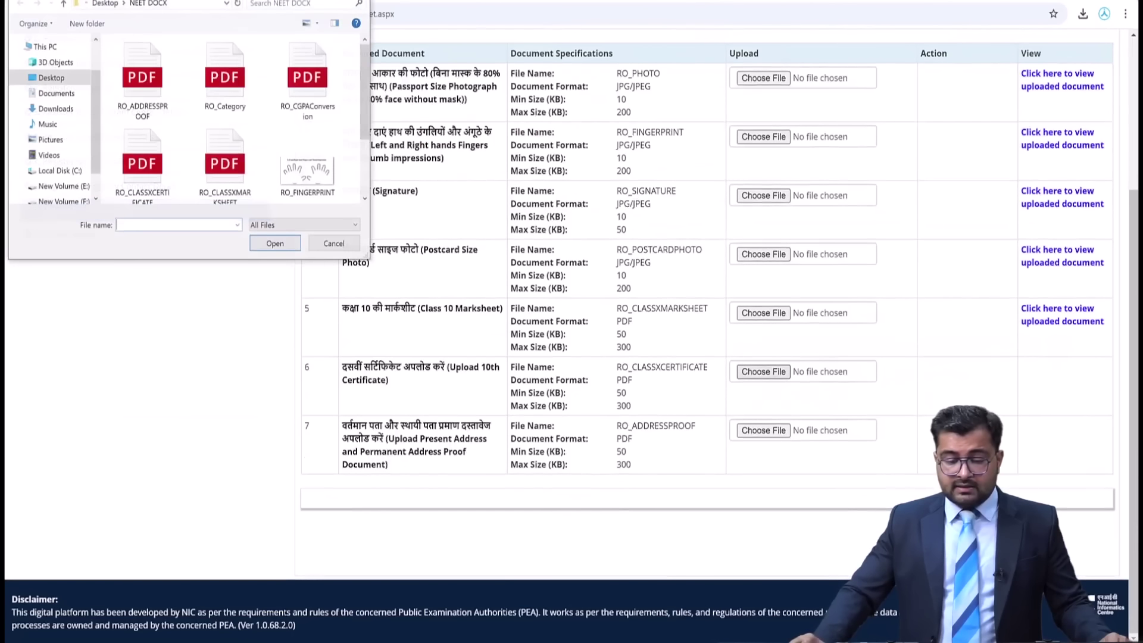
{"action": "scroll", "coordinate": [225, 160], "scroll_direction": "down", "scroll_amount": 1}
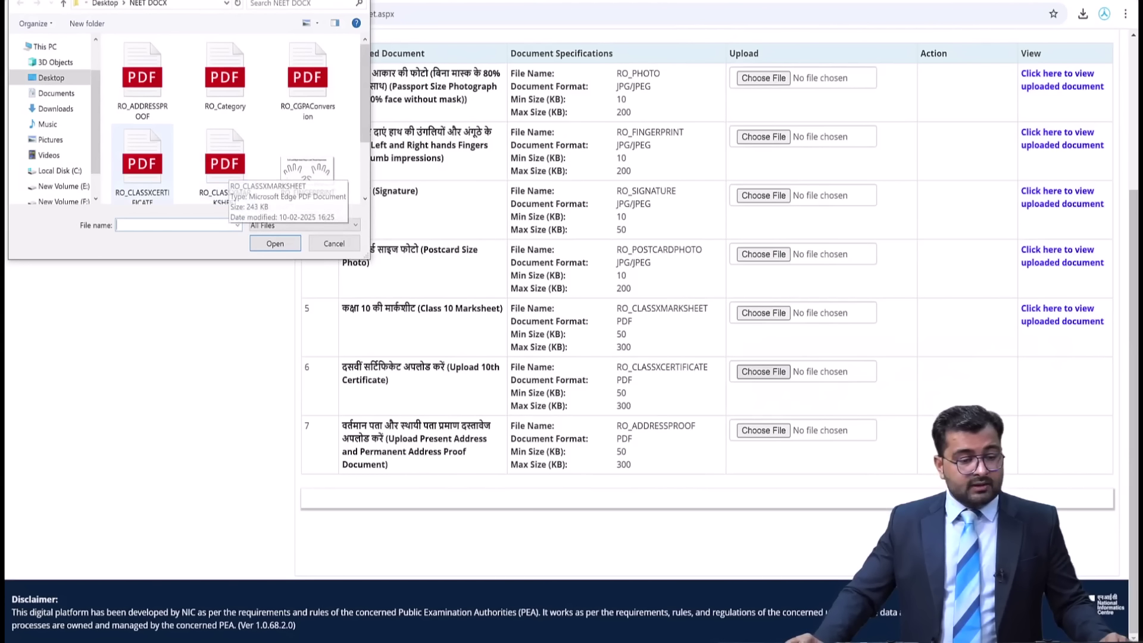
{"action": "left_click", "coordinate": [142, 163]}
{"action": "left_click", "coordinate": [275, 243]}
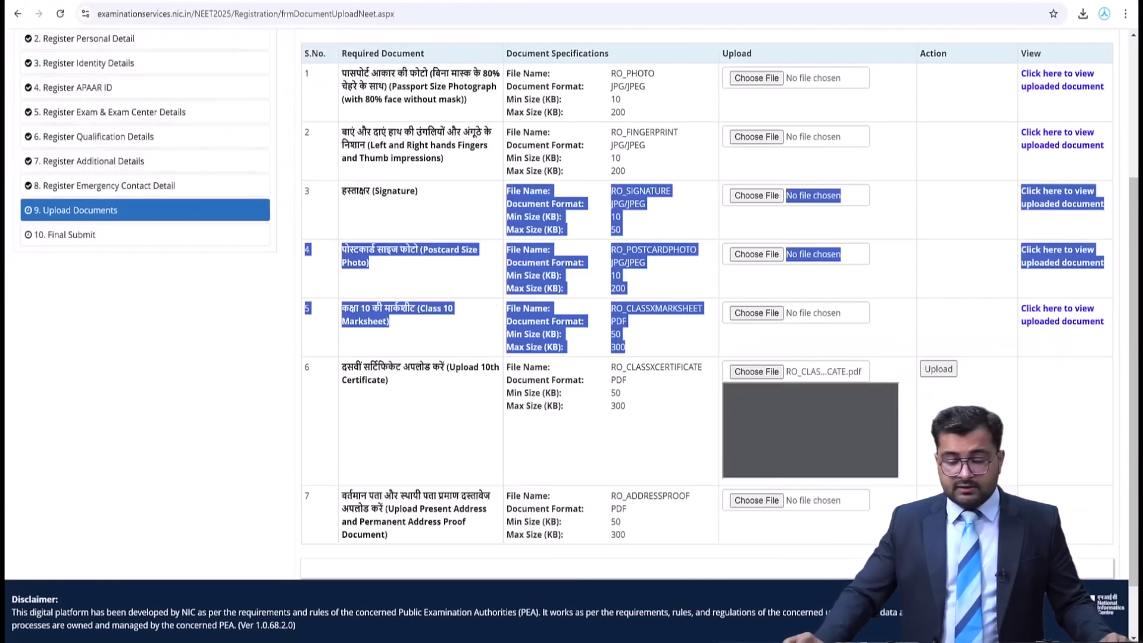
{"action": "left_click", "coordinate": [938, 368]}
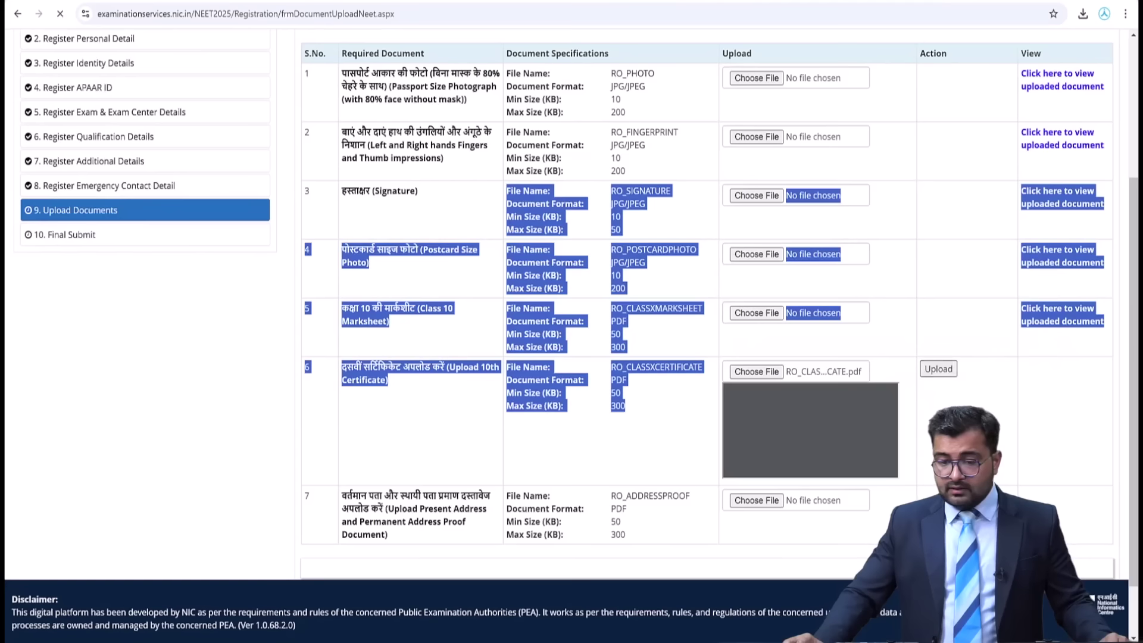
{"action": "key", "text": "Return"}
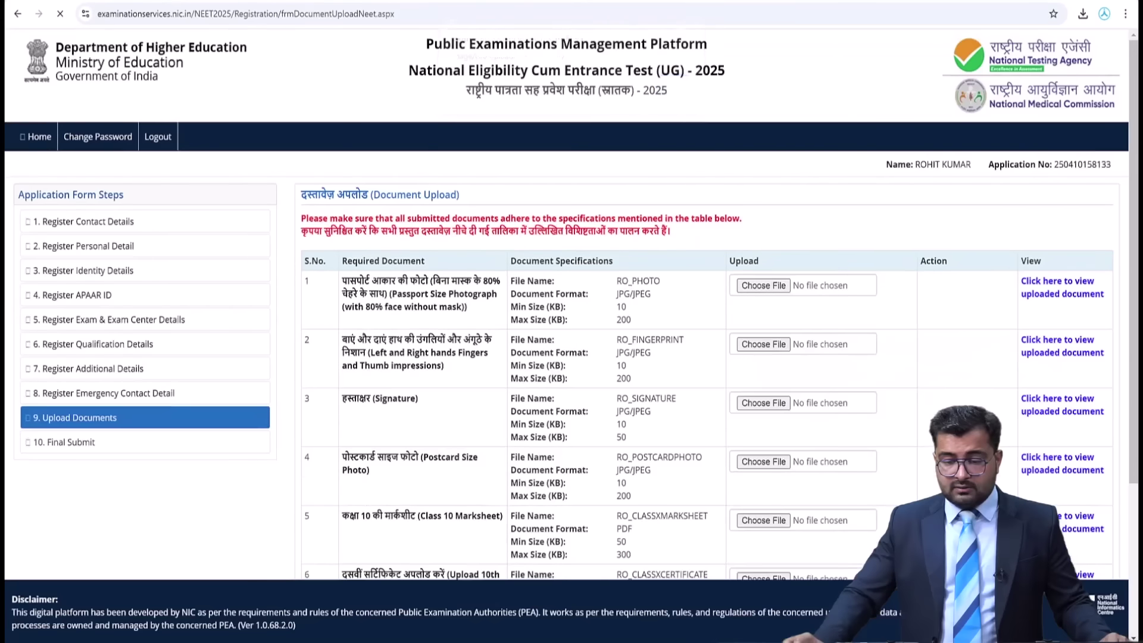
Step: Scroll down the Upload Documents step to view the list of required documents
{"action": "scroll", "coordinate": [572, 298], "scroll_direction": "down", "scroll_amount": 3}
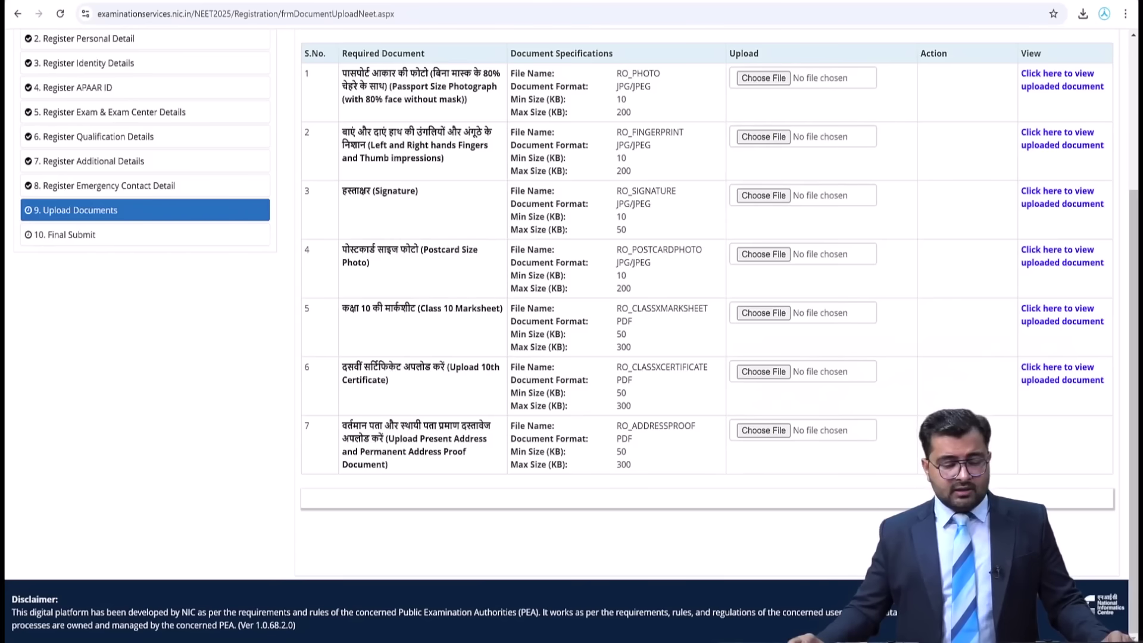
Step: Upload RO_ADDRESSPROOF as the present and permanent address proof in row 7
{"action": "left_click_drag", "start_coordinate": [388, 438], "coordinate": [388, 464]}
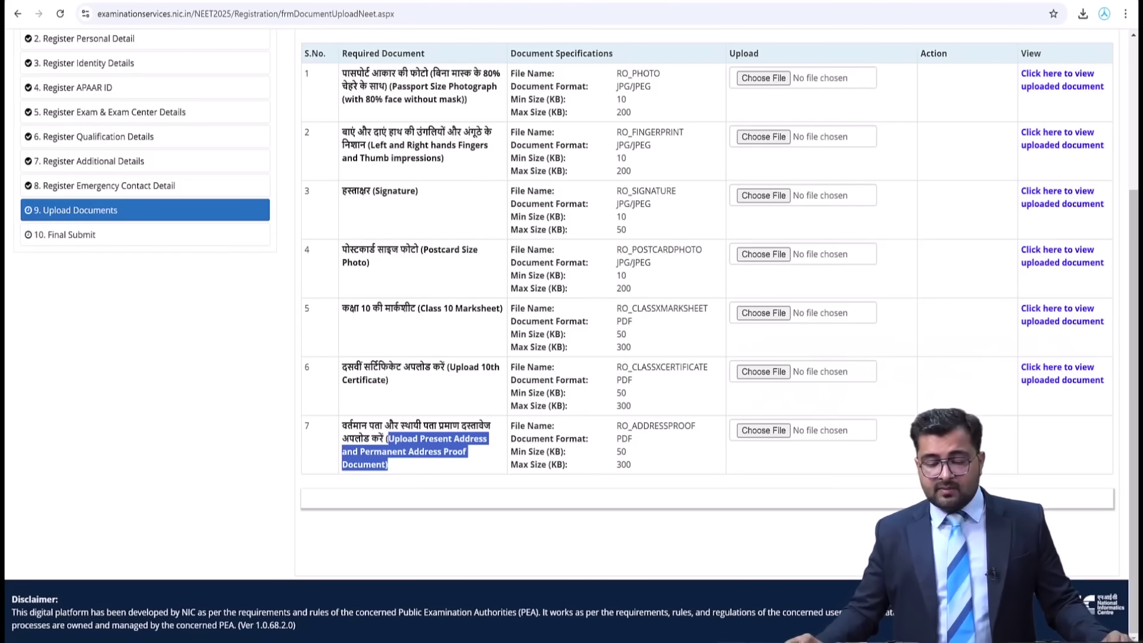
{"action": "left_click", "coordinate": [764, 430]}
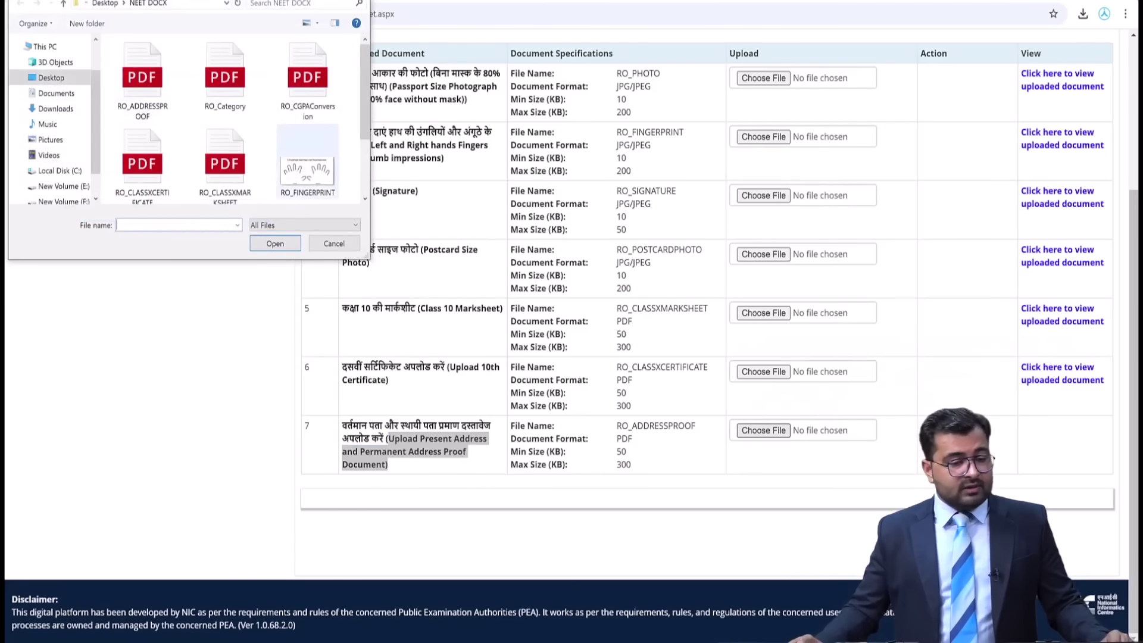
{"action": "left_click", "coordinate": [142, 81]}
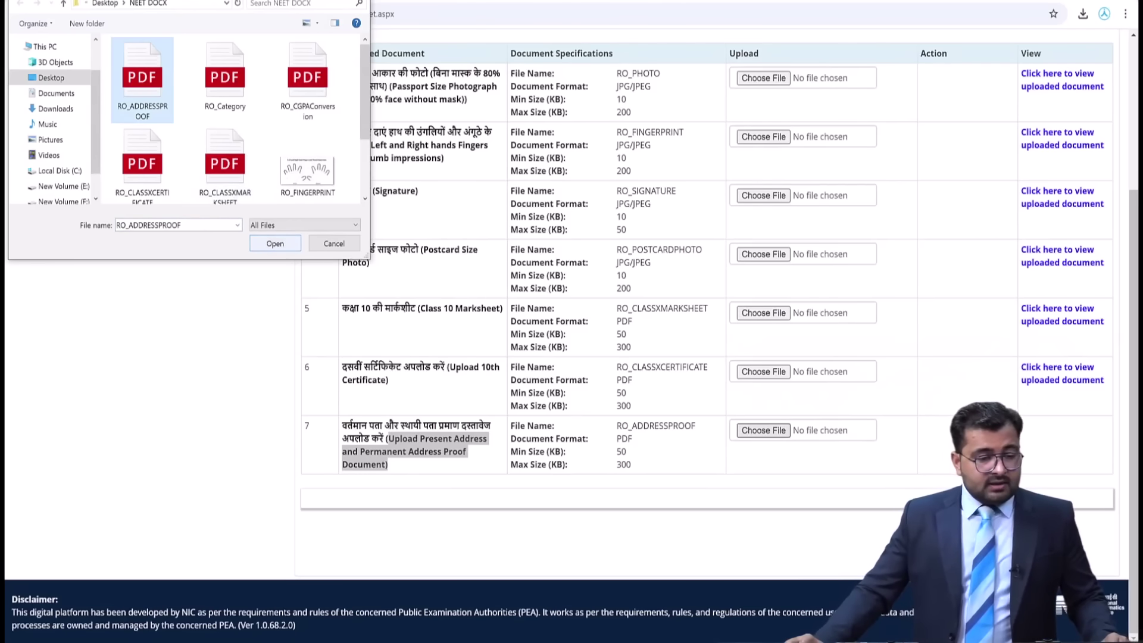
{"action": "key", "text": "Return"}
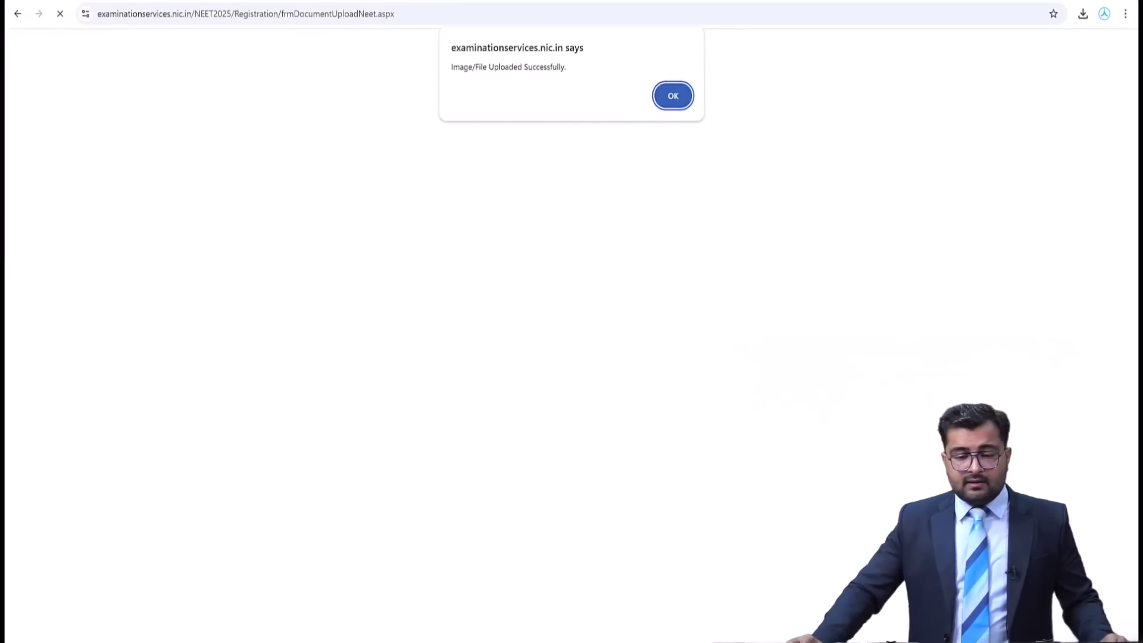
{"action": "key", "text": "Return"}
Step: Enter the CAPTCHA in uppercase and save the uploaded documents with Save & Next
{"action": "scroll", "coordinate": [708, 297], "scroll_direction": "down", "scroll_amount": 5}
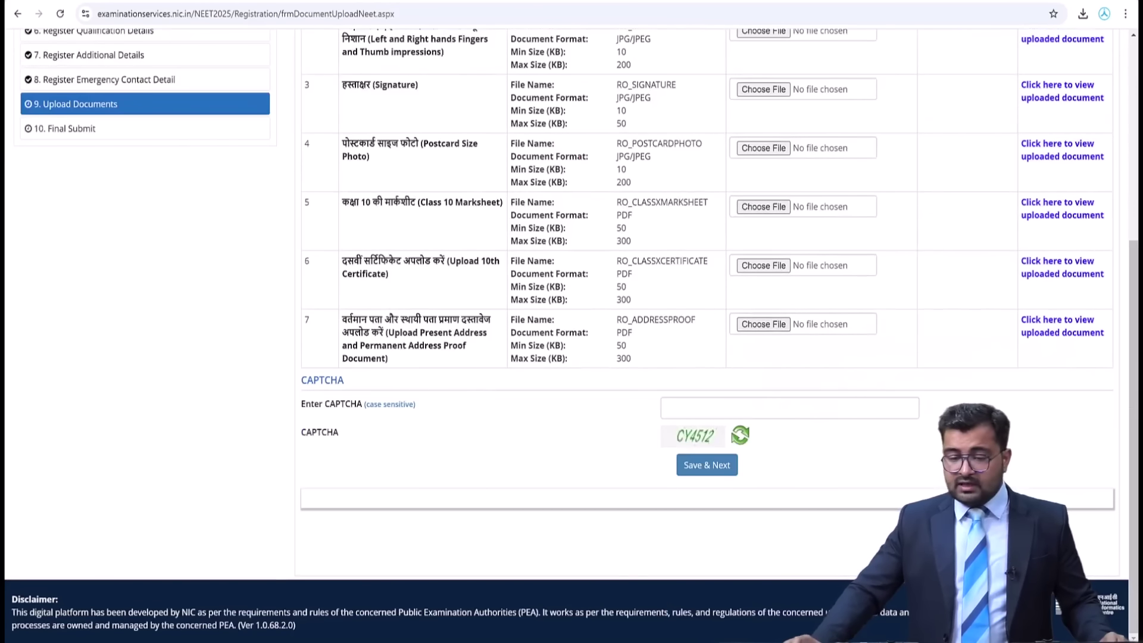
{"action": "scroll", "coordinate": [707, 298], "scroll_direction": "up", "scroll_amount": 5}
{"action": "scroll", "coordinate": [708, 298], "scroll_direction": "down", "scroll_amount": 5}
{"action": "left_click", "coordinate": [789, 408]}
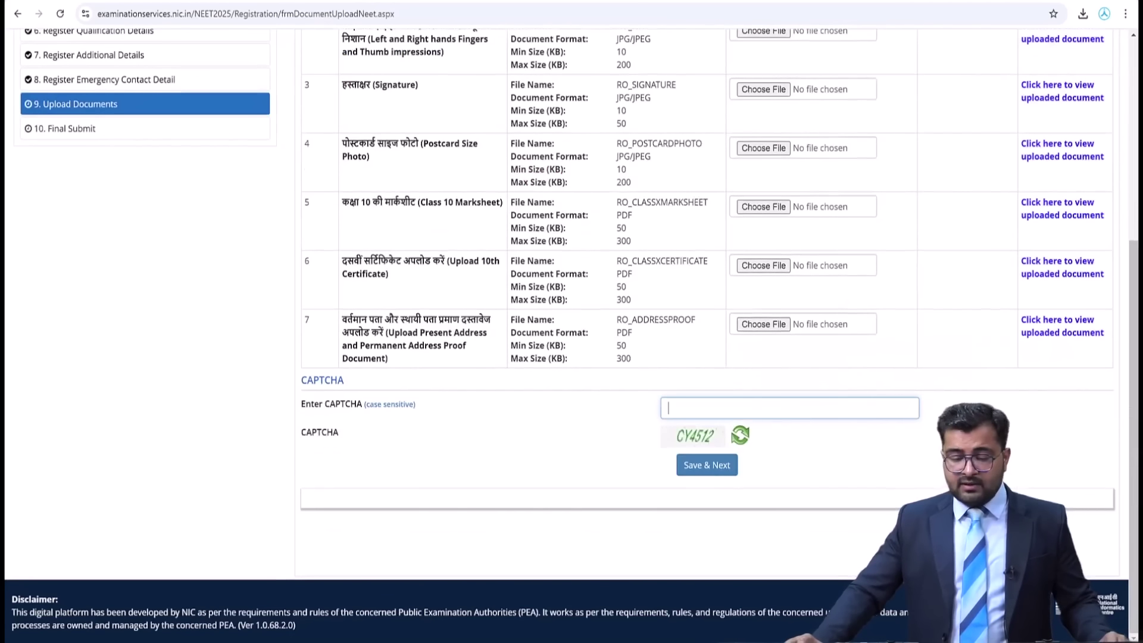
{"action": "type", "text": "cy"}
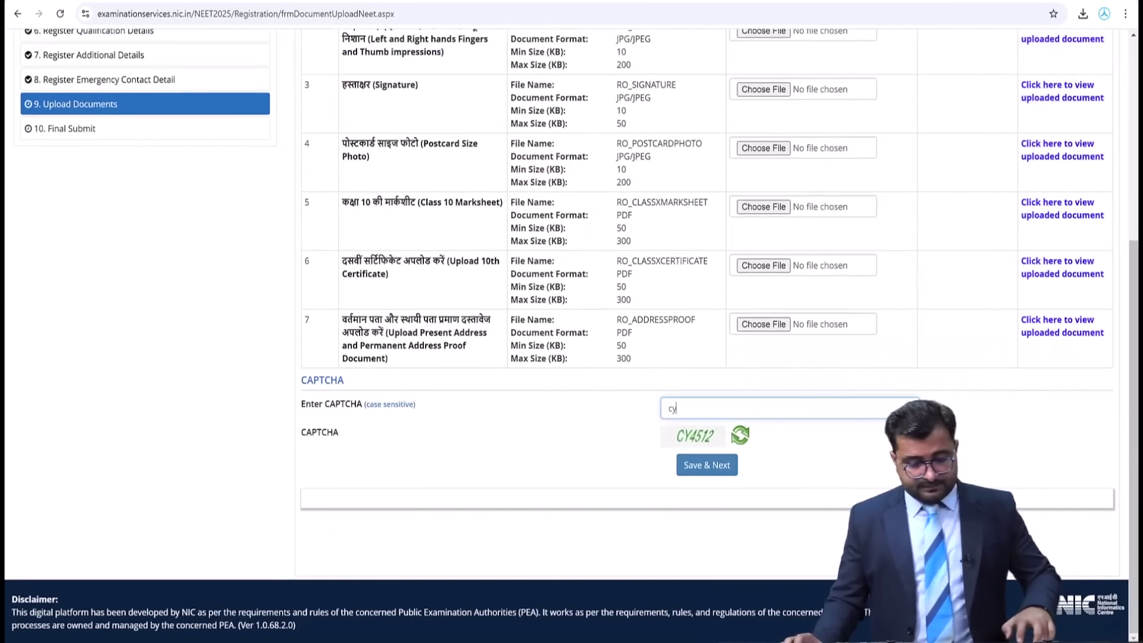
{"action": "type", "text": "4512"}
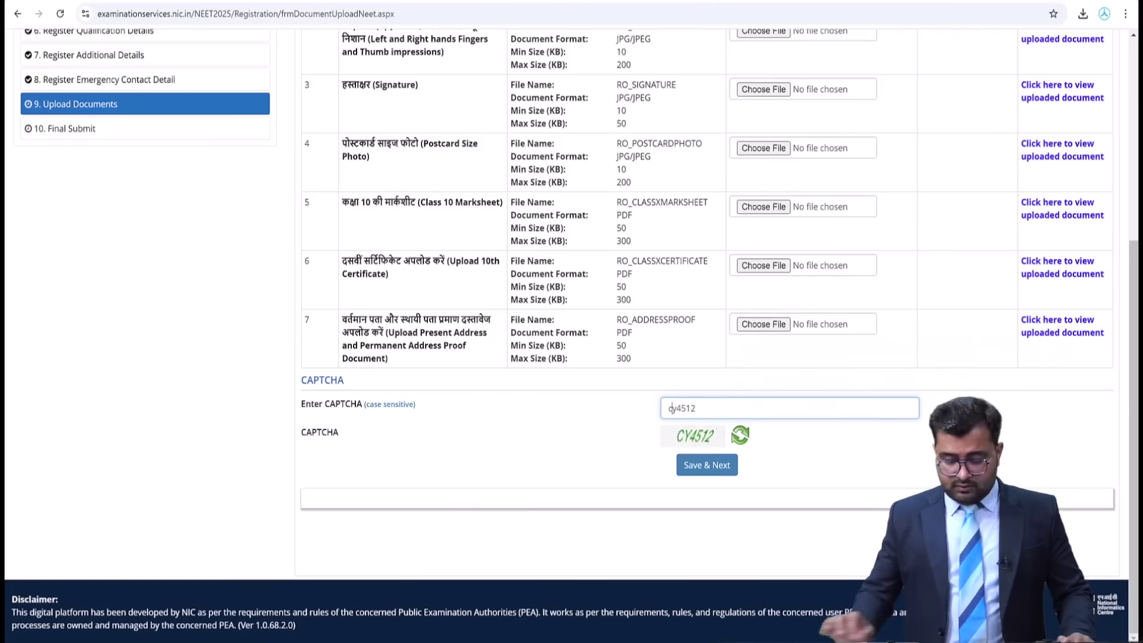
{"action": "key", "text": "Left"}
{"action": "key", "text": "Left"}
{"action": "key", "text": "Left"}
{"action": "key", "text": "Left"}
{"action": "key", "text": "BackSpace"}
{"action": "key", "text": "BackSpace"}
{"action": "type", "text": "CY"}
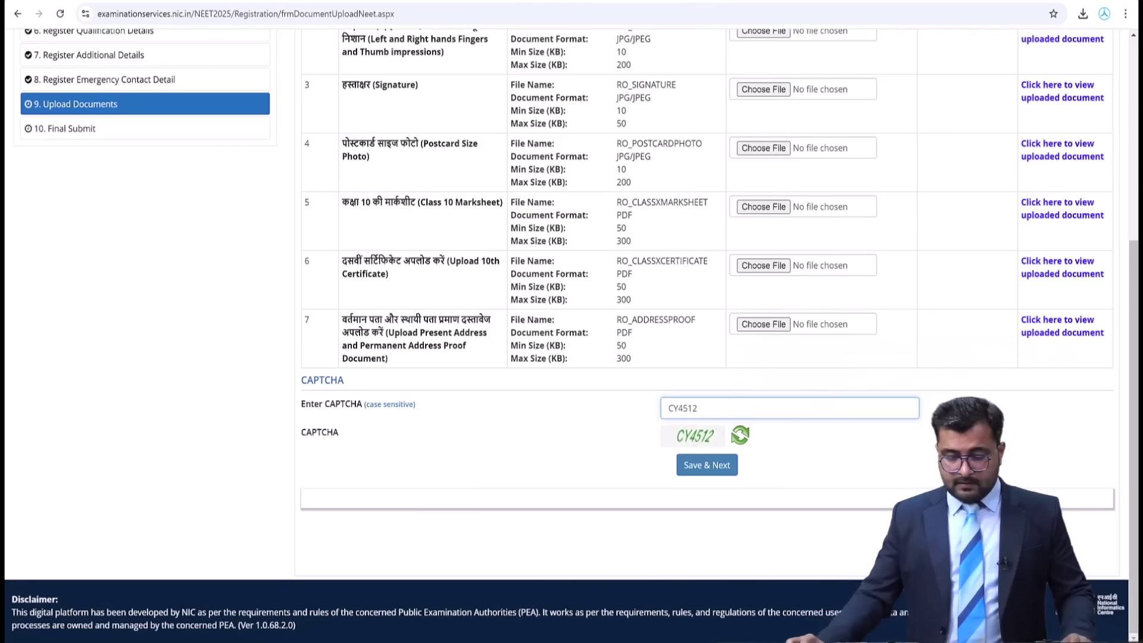
{"action": "key", "text": "Return"}
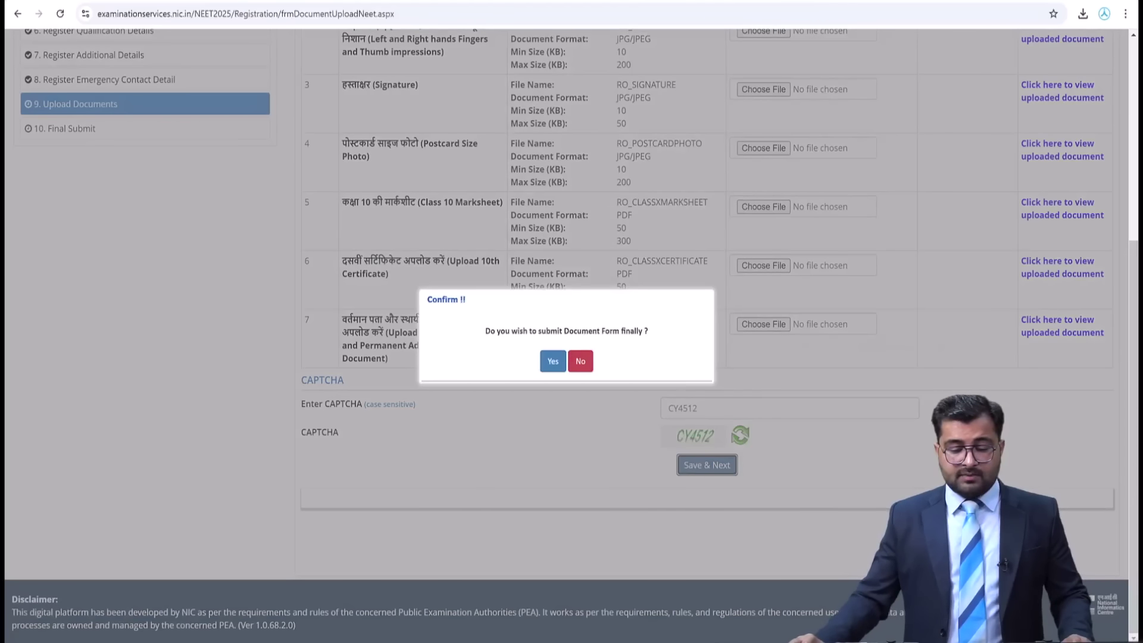
Step: Confirm the document form submission and scroll through the Final Submit review page
{"action": "key", "text": "Return"}
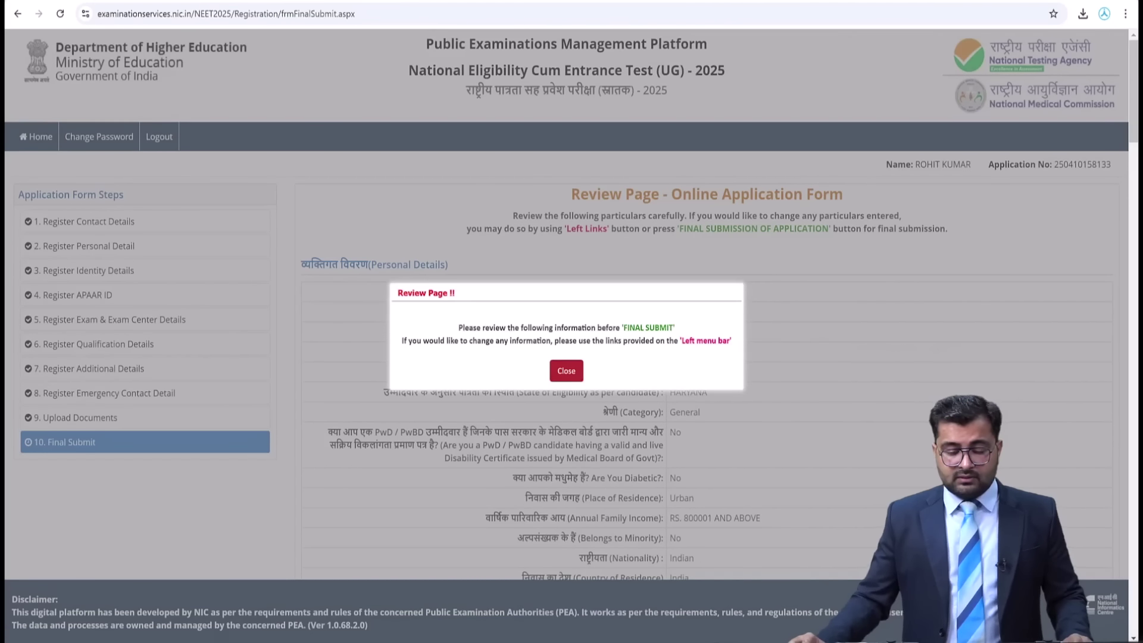
{"action": "left_click", "coordinate": [566, 371]}
{"action": "scroll", "coordinate": [572, 303], "scroll_direction": "down", "scroll_amount": 15}
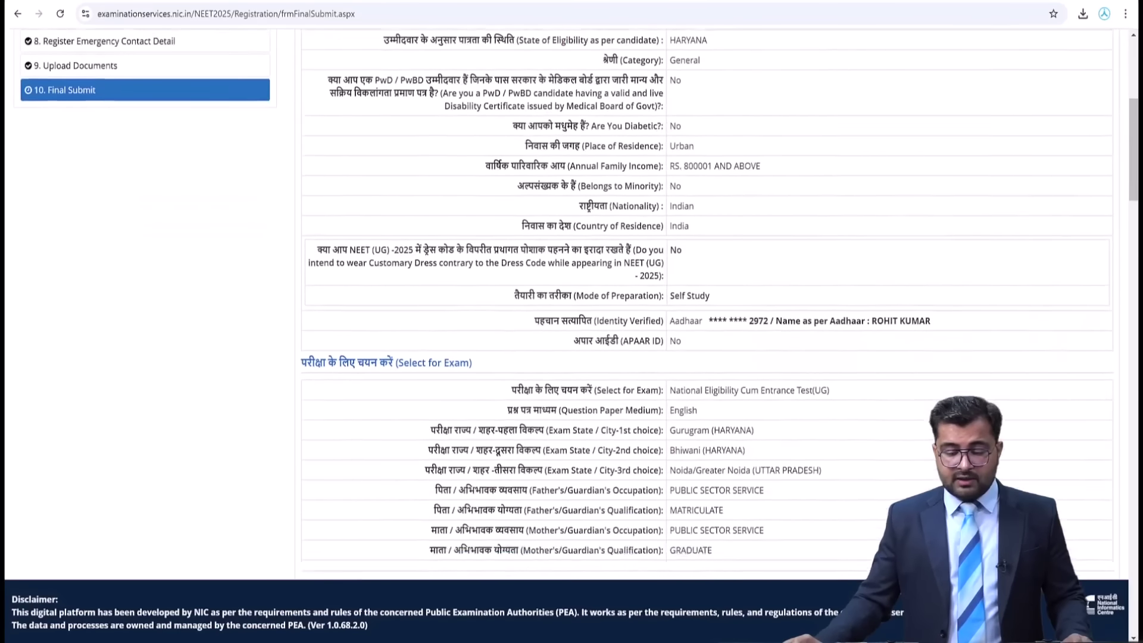
{"action": "scroll", "coordinate": [707, 304], "scroll_direction": "down", "scroll_amount": 15}
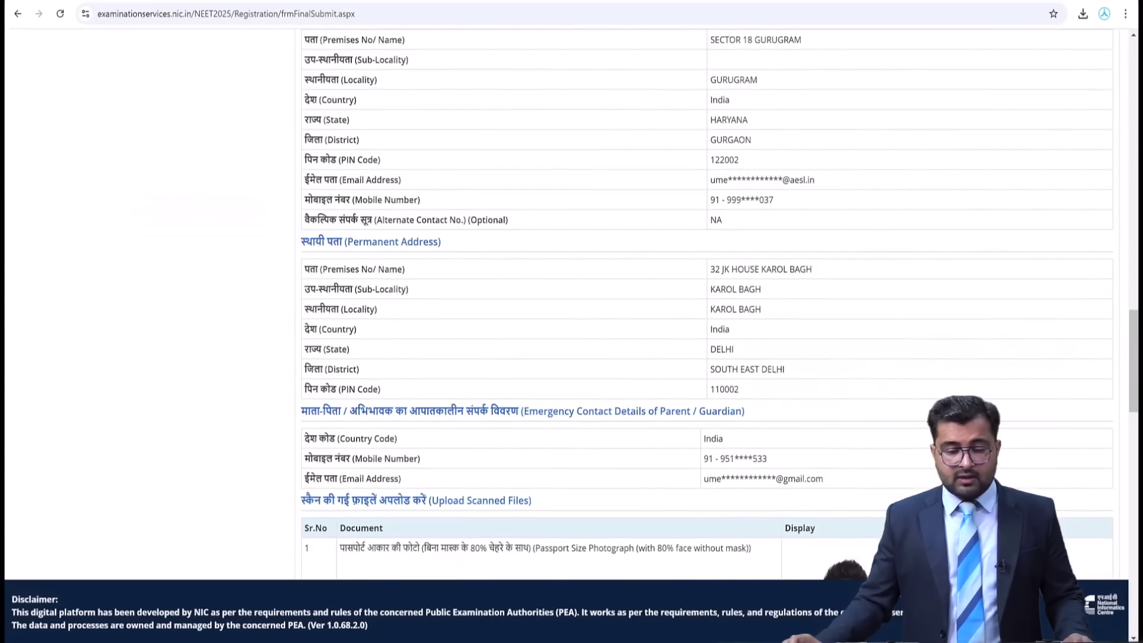
{"action": "scroll", "coordinate": [708, 304], "scroll_direction": "up", "scroll_amount": 15}
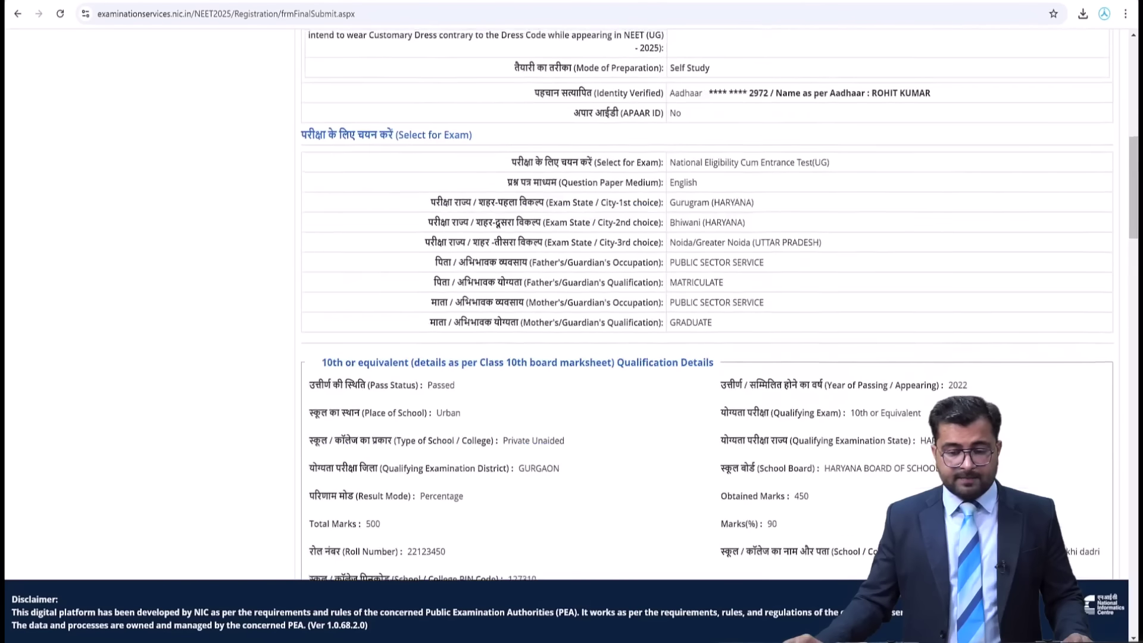
{"action": "scroll", "coordinate": [707, 304], "scroll_direction": "up", "scroll_amount": 8}
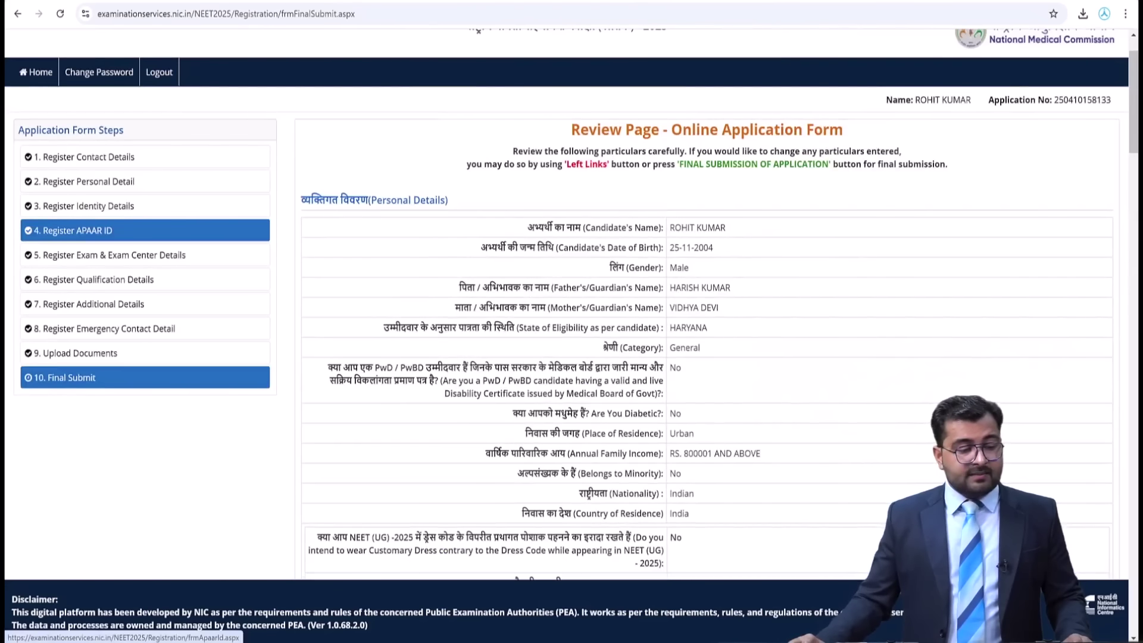
{"action": "left_click", "coordinate": [73, 231]}
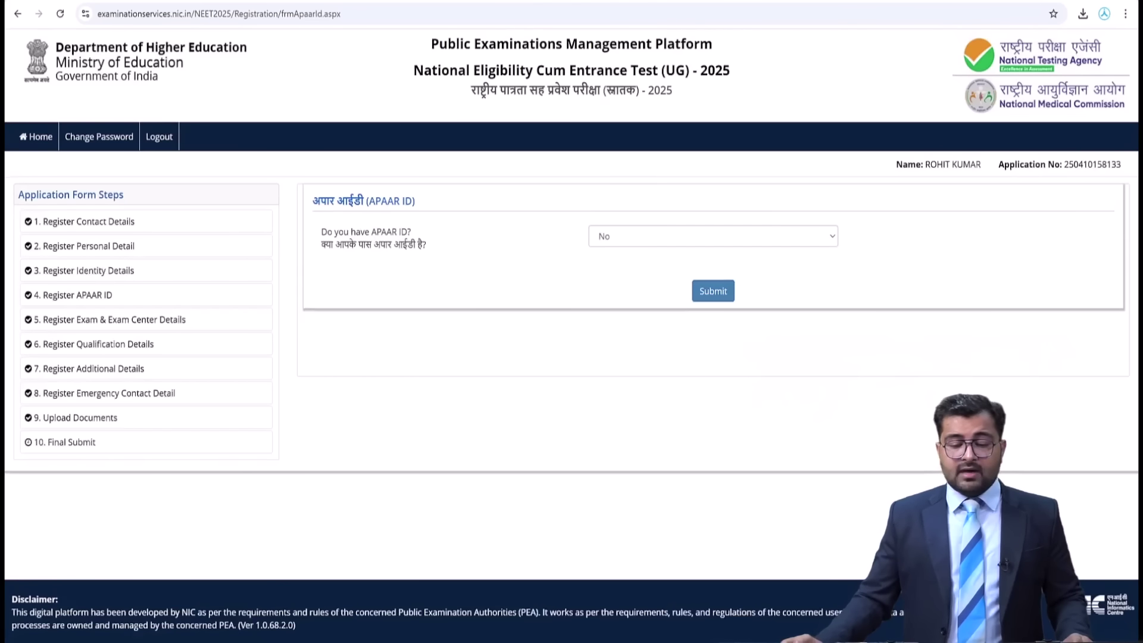
{"action": "left_click", "coordinate": [713, 237]}
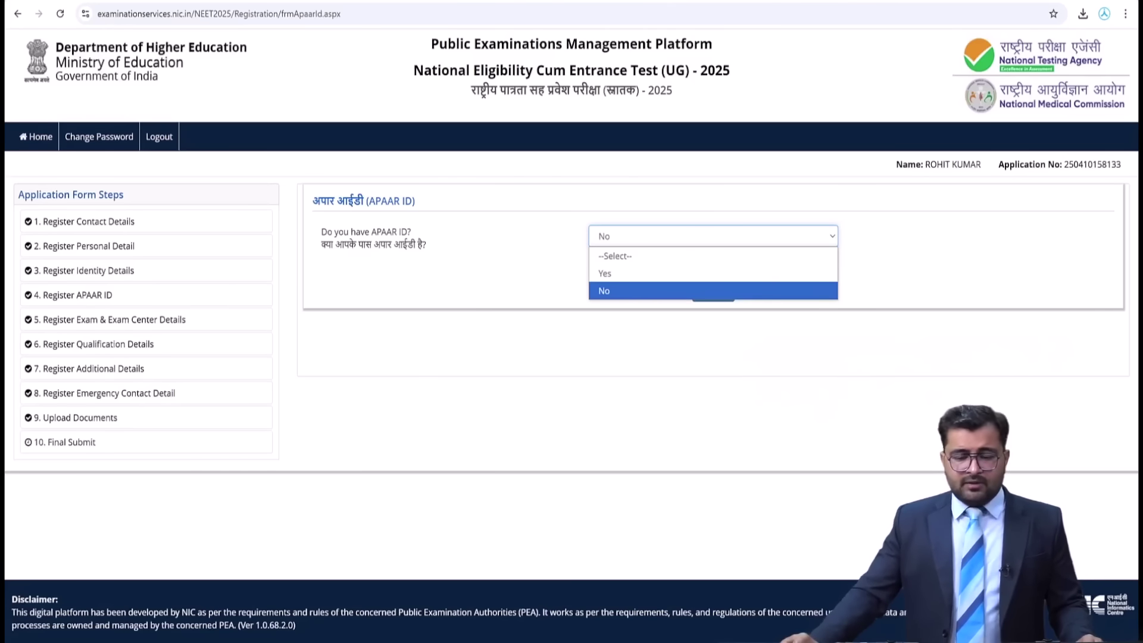
{"action": "key", "text": "Return"}
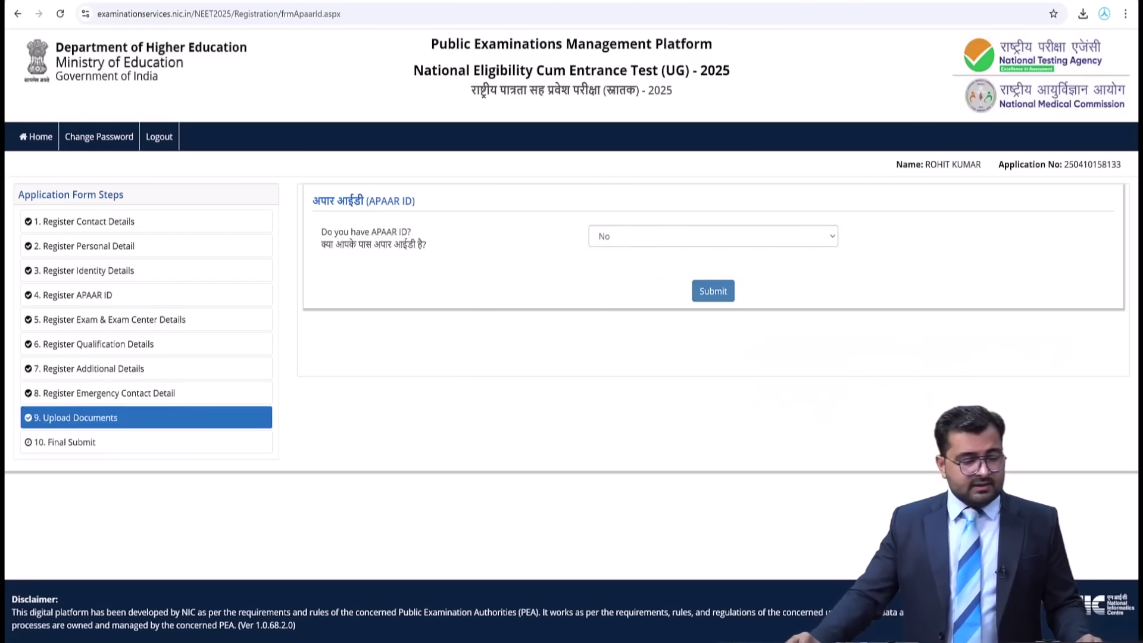
{"action": "left_click", "coordinate": [146, 442]}
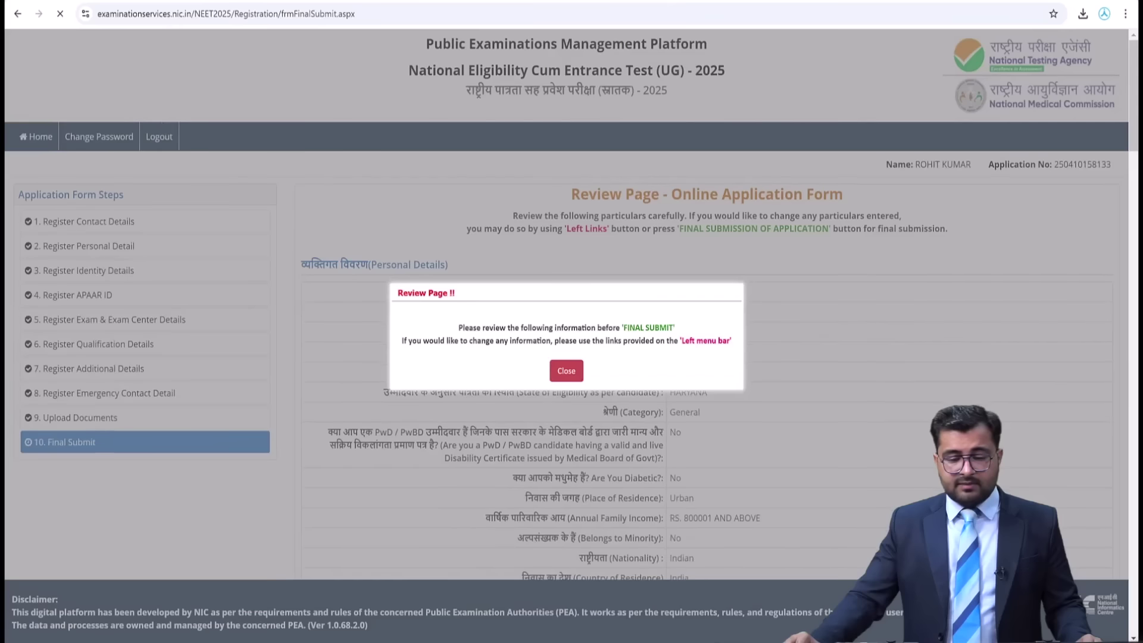
Step: Tick the My Name, Mother/Guardian Name, Gender, Question Paper Medium and Educational Details checklist items
{"action": "key", "text": "Escape"}
{"action": "scroll", "coordinate": [707, 304], "scroll_direction": "down", "scroll_amount": 20}
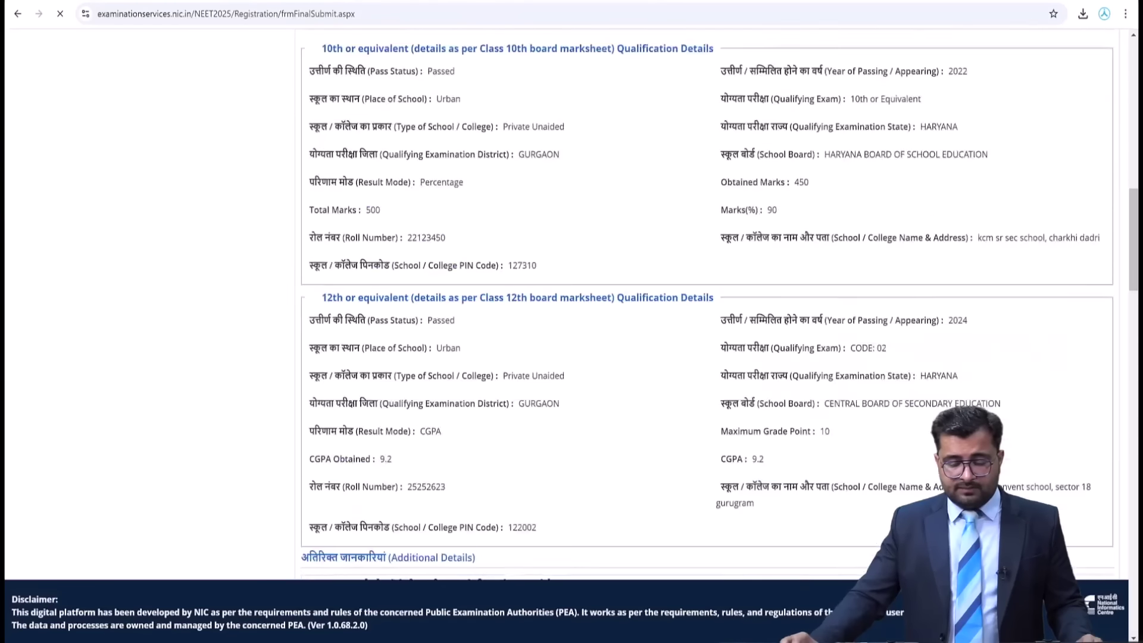
{"action": "scroll", "coordinate": [707, 304], "scroll_direction": "down", "scroll_amount": 15}
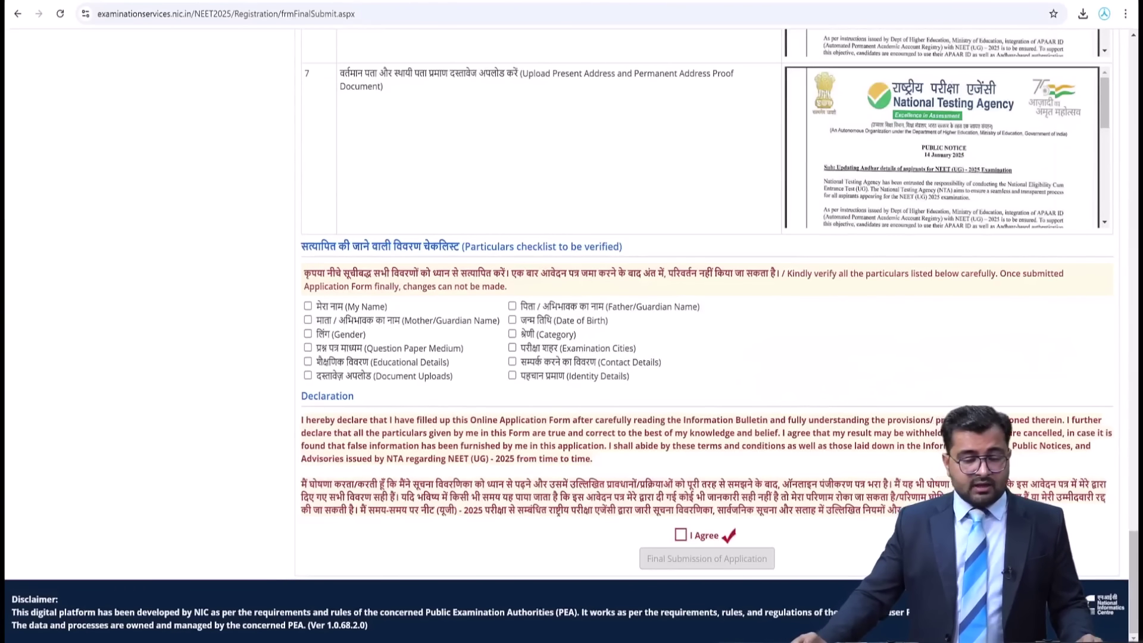
{"action": "key", "text": "space"}
{"action": "key", "text": "Tab"}
{"action": "key", "text": "space"}
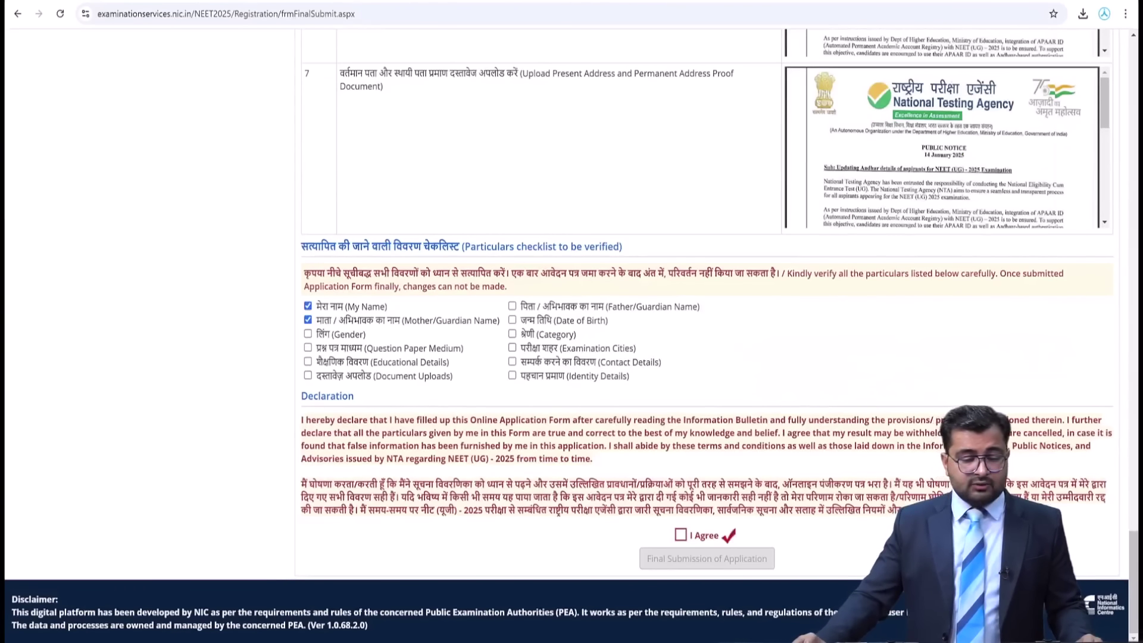
{"action": "key", "text": "Tab"}
{"action": "key", "text": "space"}
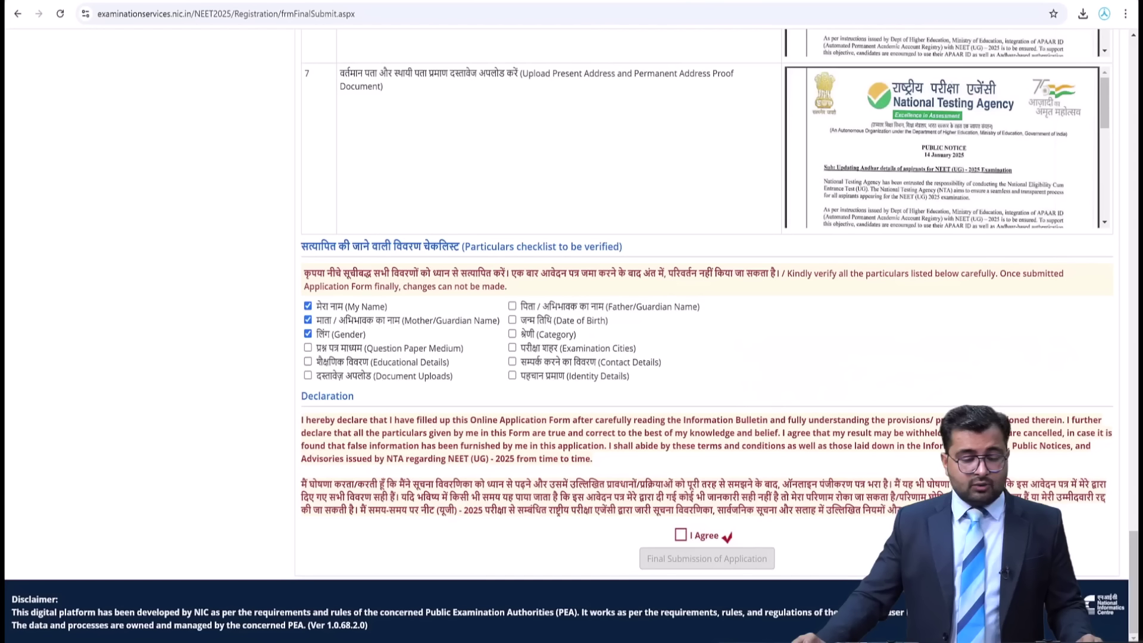
{"action": "key", "text": "Tab"}
{"action": "key", "text": "space"}
{"action": "key", "text": "Tab"}
{"action": "key", "text": "space"}
Step: Tick the remaining checklist items, from Document Uploads through Identity Details
{"action": "key", "text": "Tab"}
{"action": "key", "text": "space"}
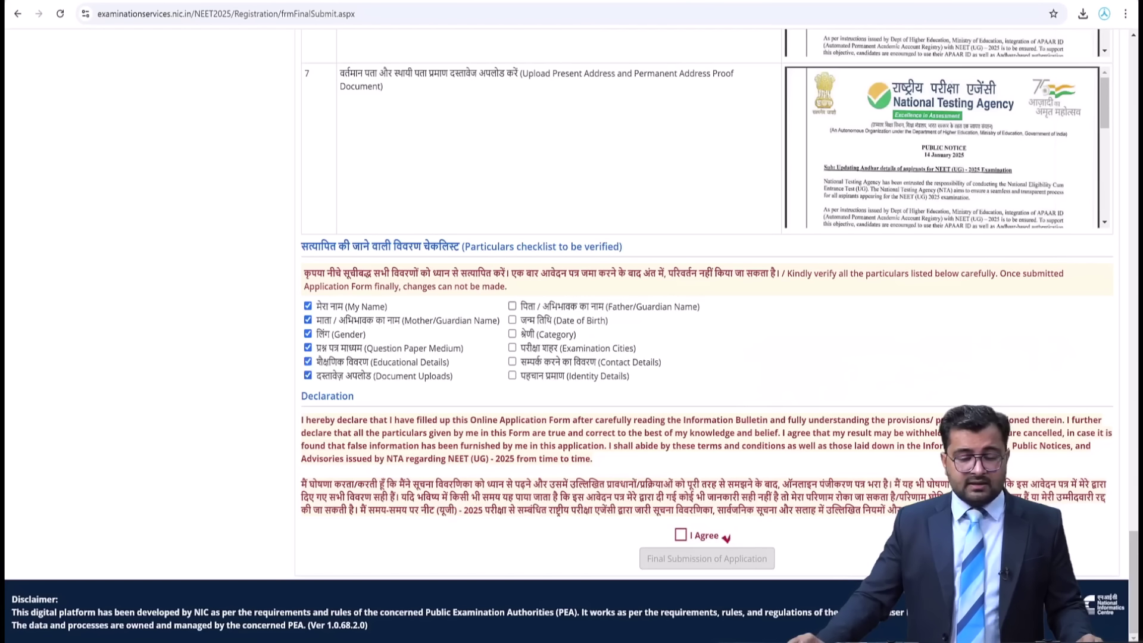
{"action": "key", "text": "Tab"}
{"action": "key", "text": "space"}
{"action": "key", "text": "Tab"}
{"action": "key", "text": "space"}
{"action": "key", "text": "Tab"}
{"action": "key", "text": "space"}
{"action": "key", "text": "Tab"}
{"action": "key", "text": "space"}
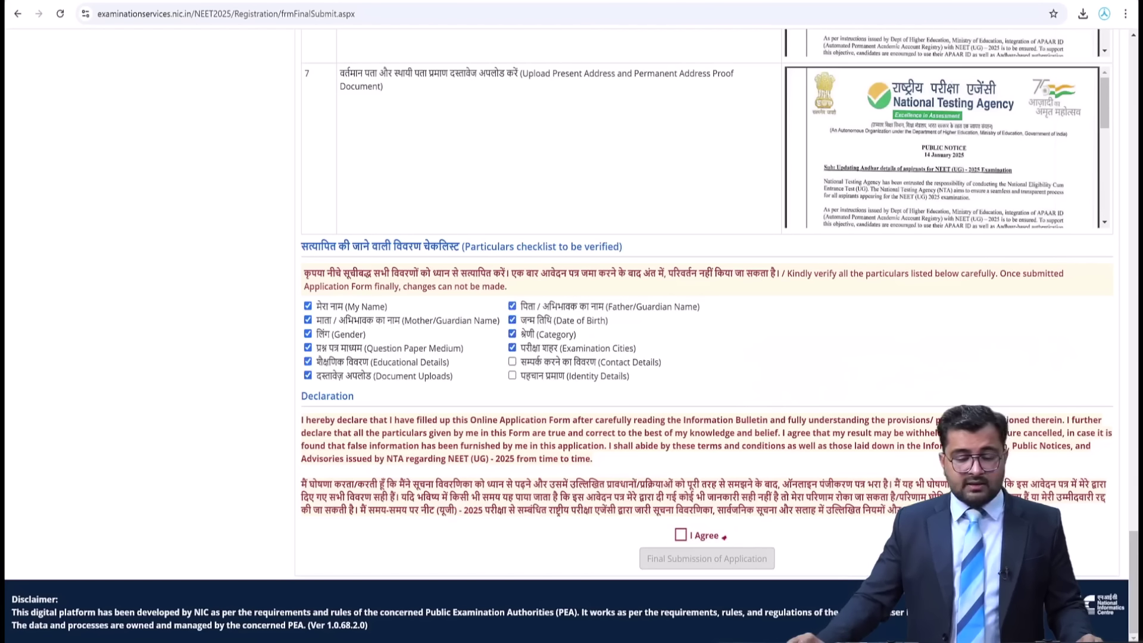
{"action": "key", "text": "Tab"}
{"action": "key", "text": "space"}
{"action": "key", "text": "Tab"}
{"action": "key", "text": "space"}
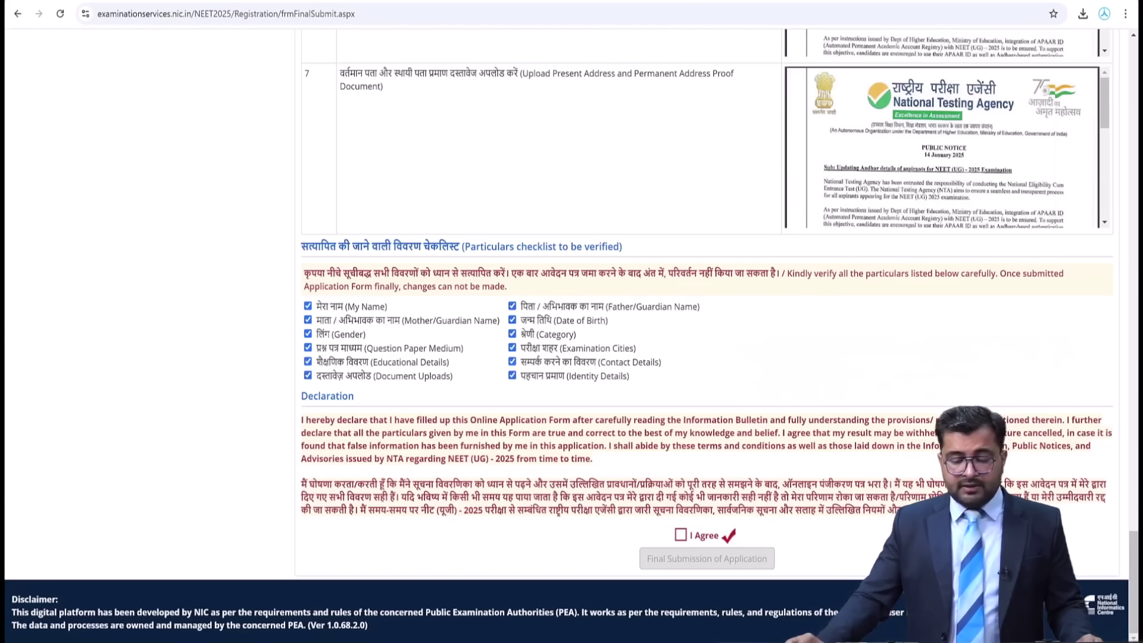
Step: Agree to the declaration and confirm Final Submission of Application
{"action": "key", "text": "Tab"}
{"action": "key", "text": "space"}
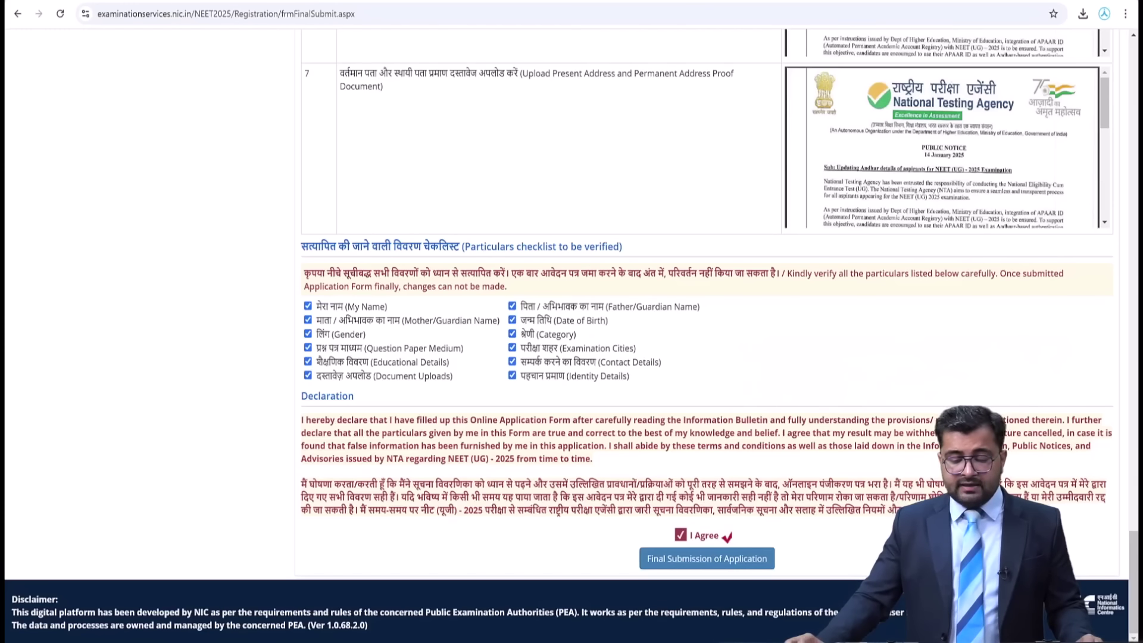
{"action": "key", "text": "Tab"}
{"action": "key", "text": "space"}
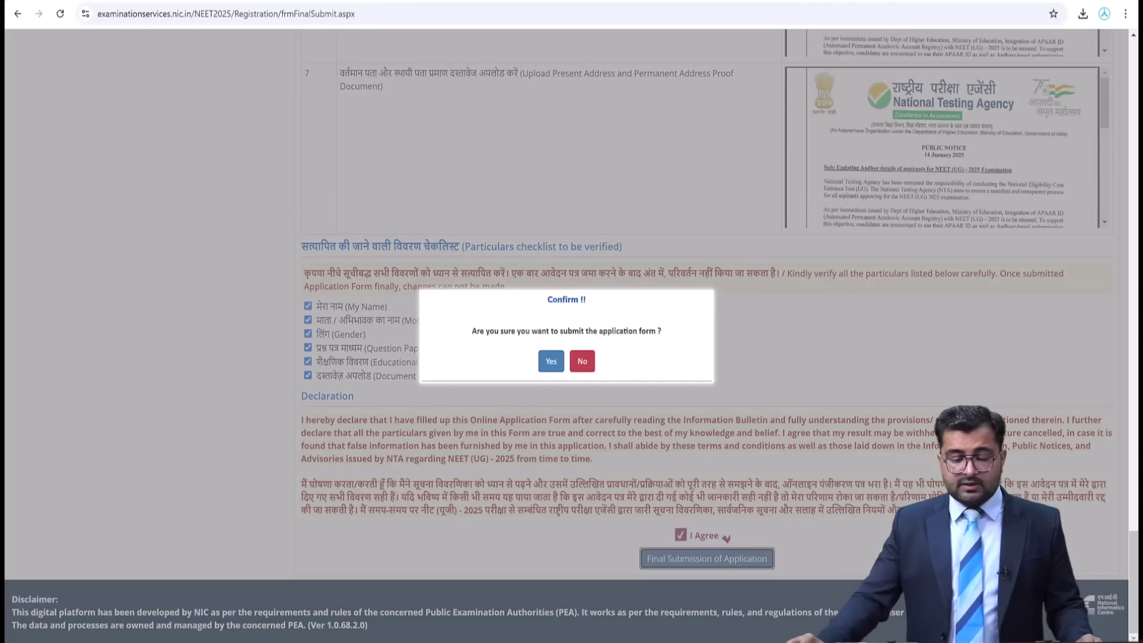
{"action": "key", "text": "Return"}
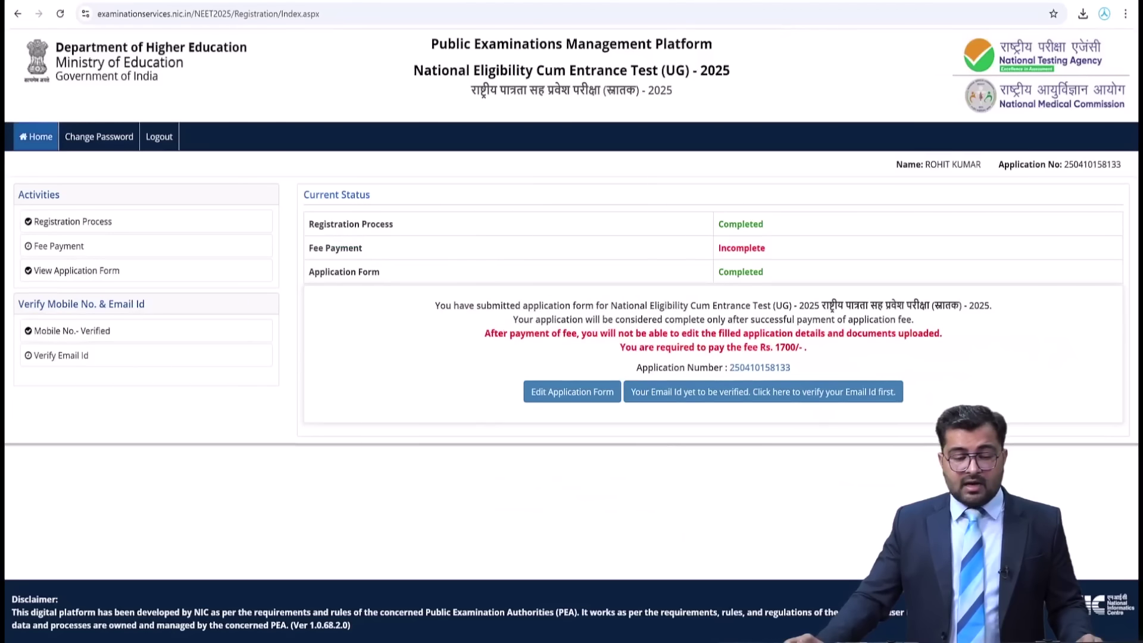
{"action": "double_click", "coordinate": [741, 272]}
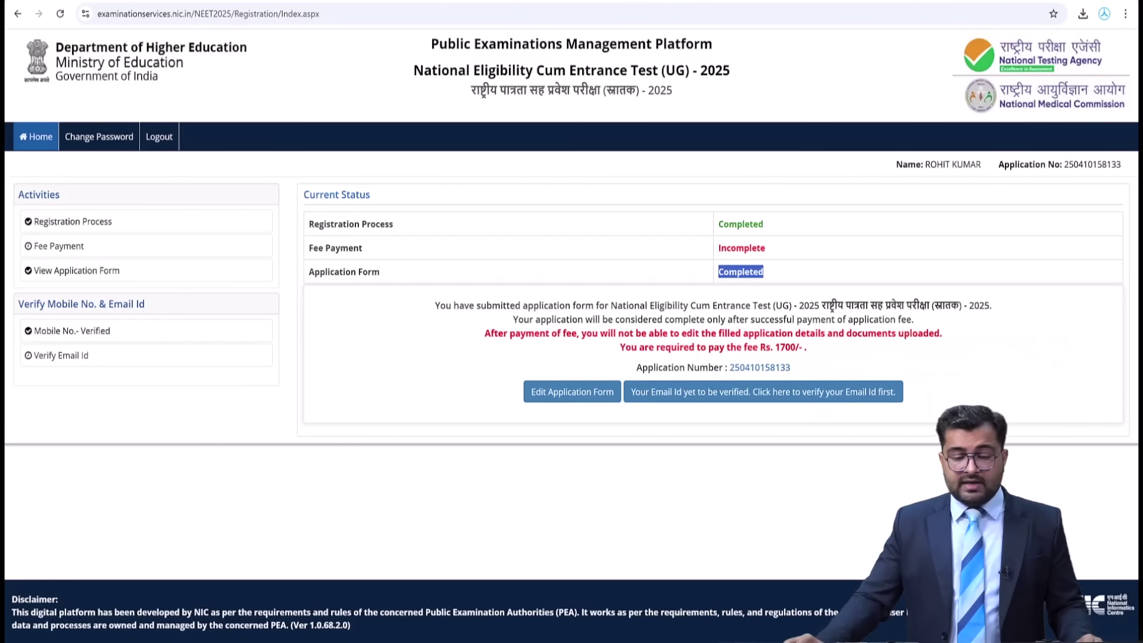
{"action": "double_click", "coordinate": [741, 248]}
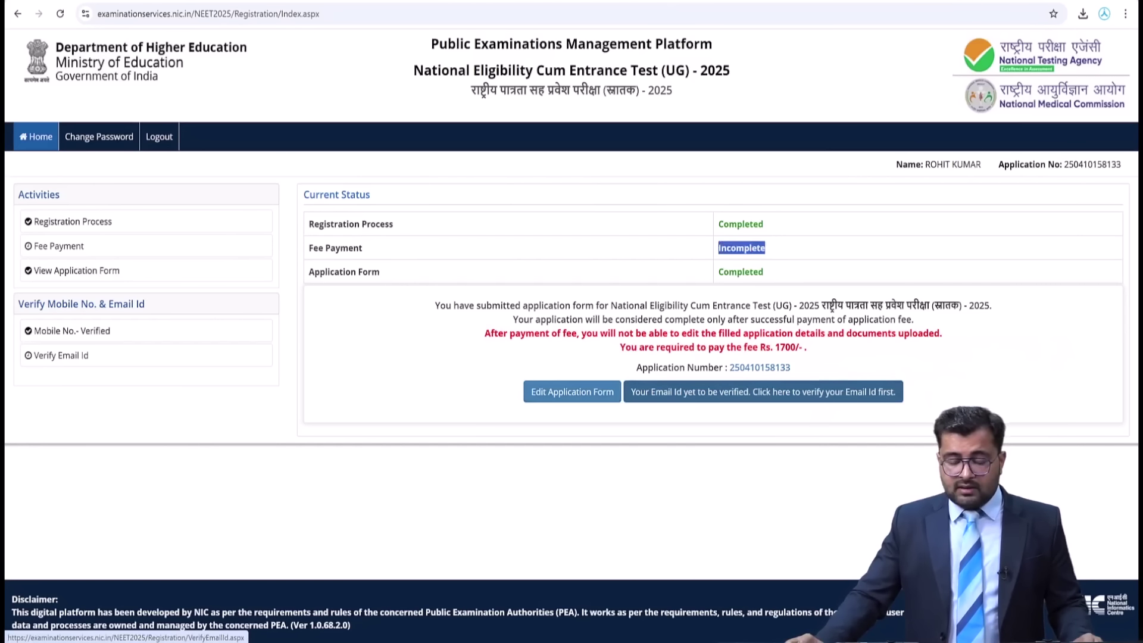
Step: Verify the registered email id using the CAPTCHA and the emailed OTP
{"action": "left_click", "coordinate": [763, 391]}
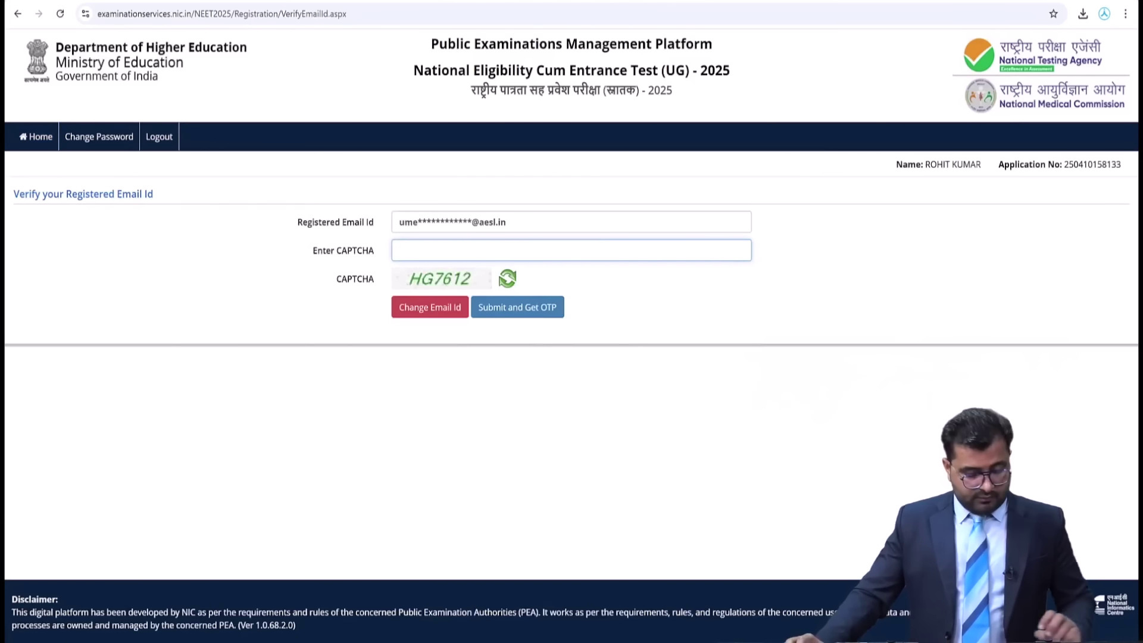
{"action": "type", "text": "H"}
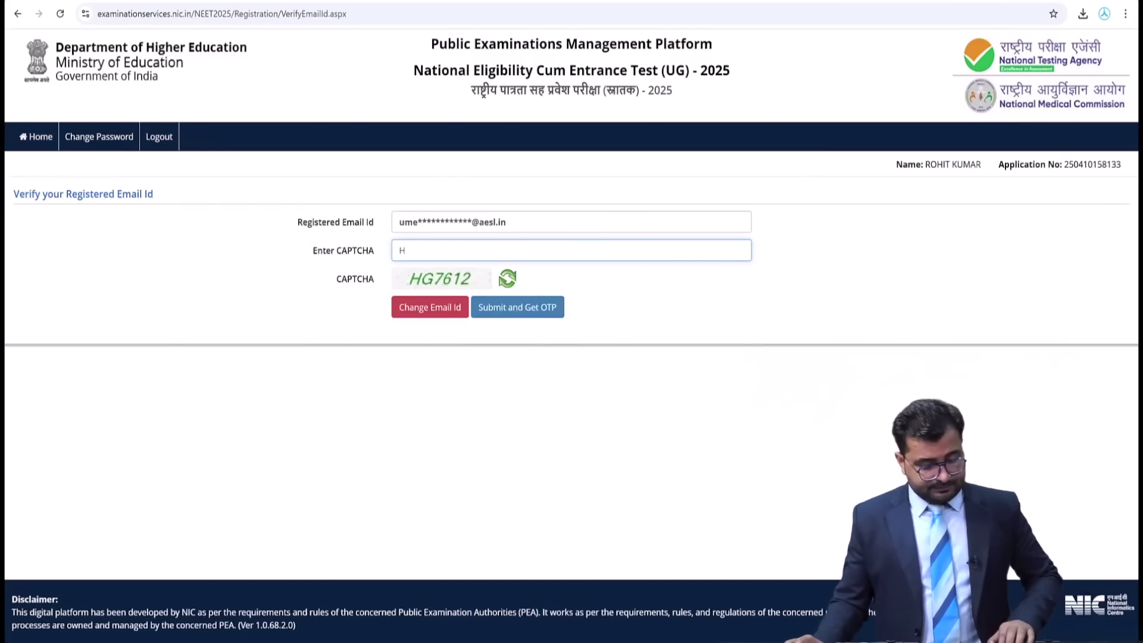
{"action": "type", "text": "G76"}
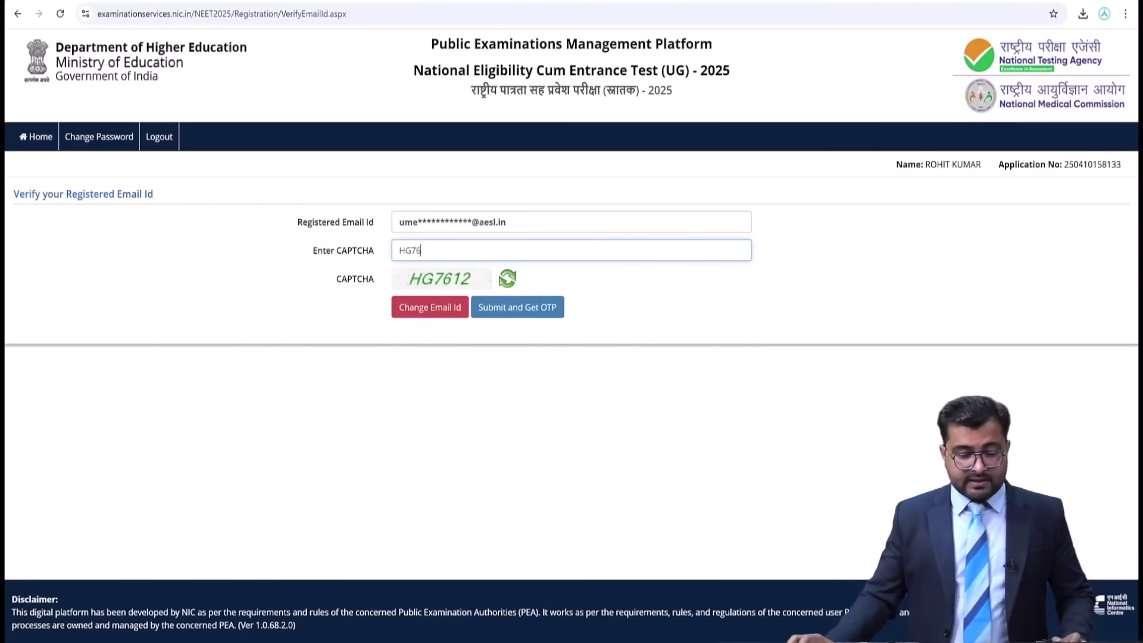
{"action": "type", "text": "12"}
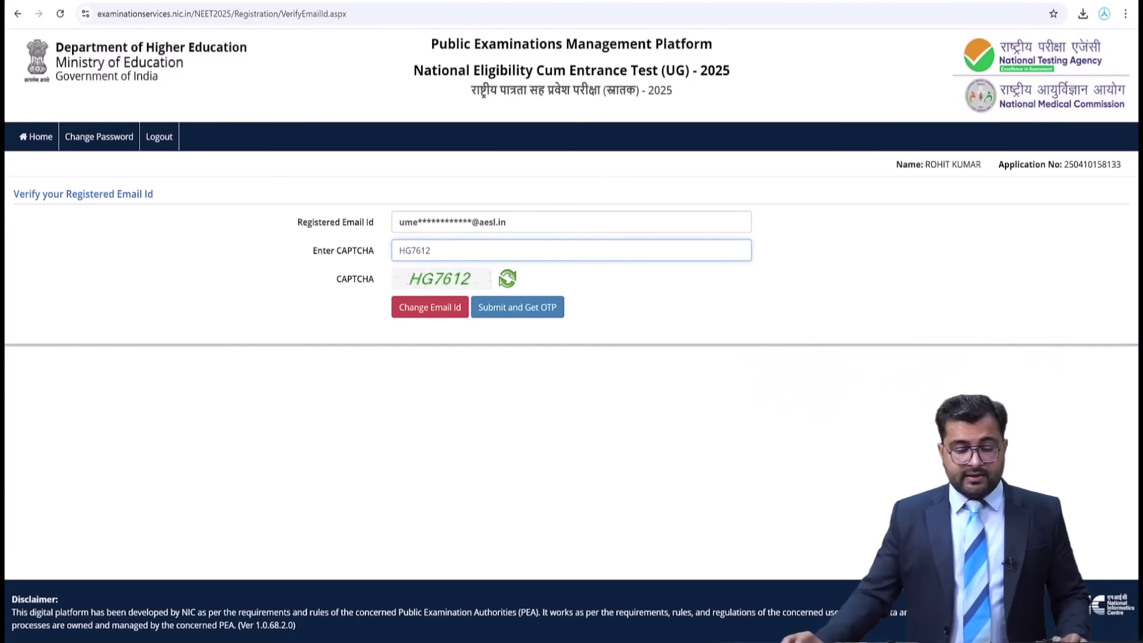
{"action": "key", "text": "Tab"}
{"action": "key", "text": "Return"}
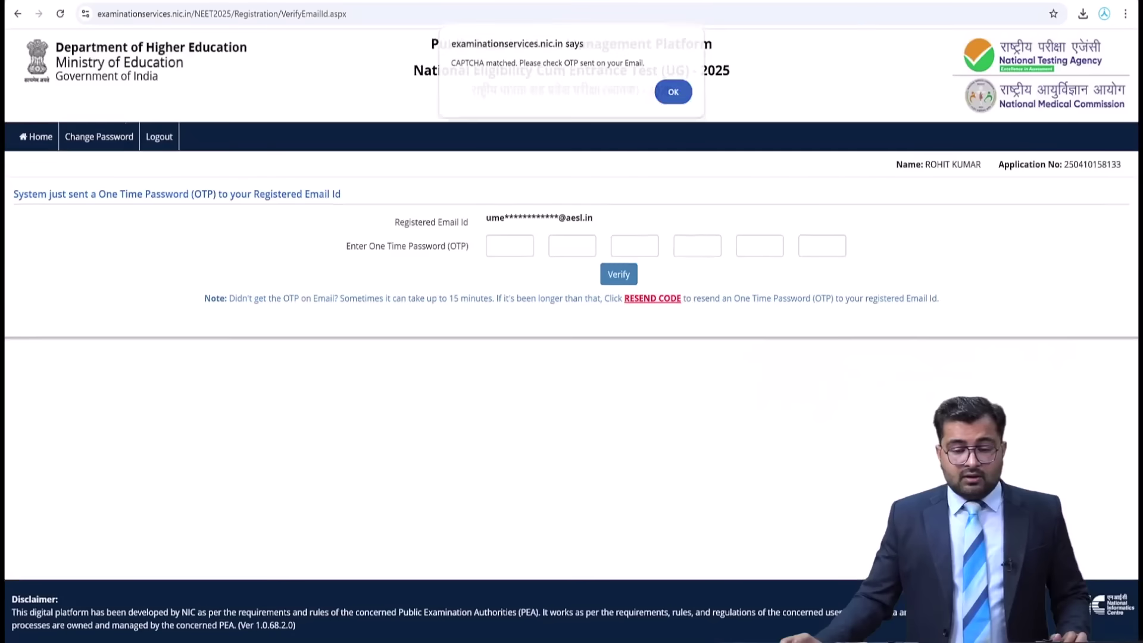
{"action": "key", "text": "Return"}
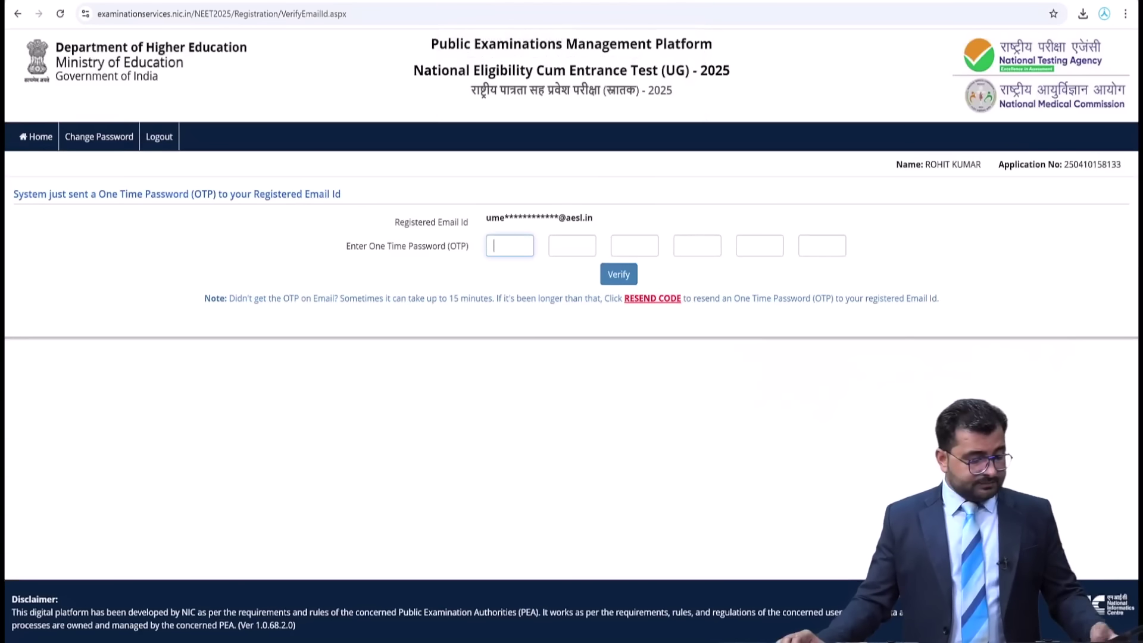
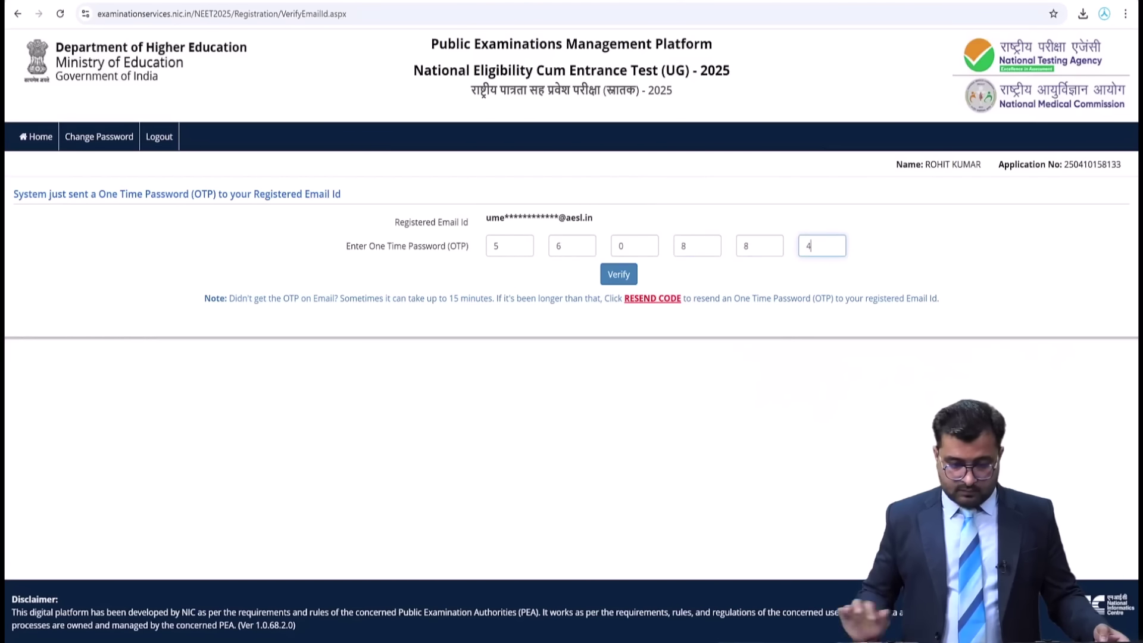
{"action": "left_click", "coordinate": [618, 274]}
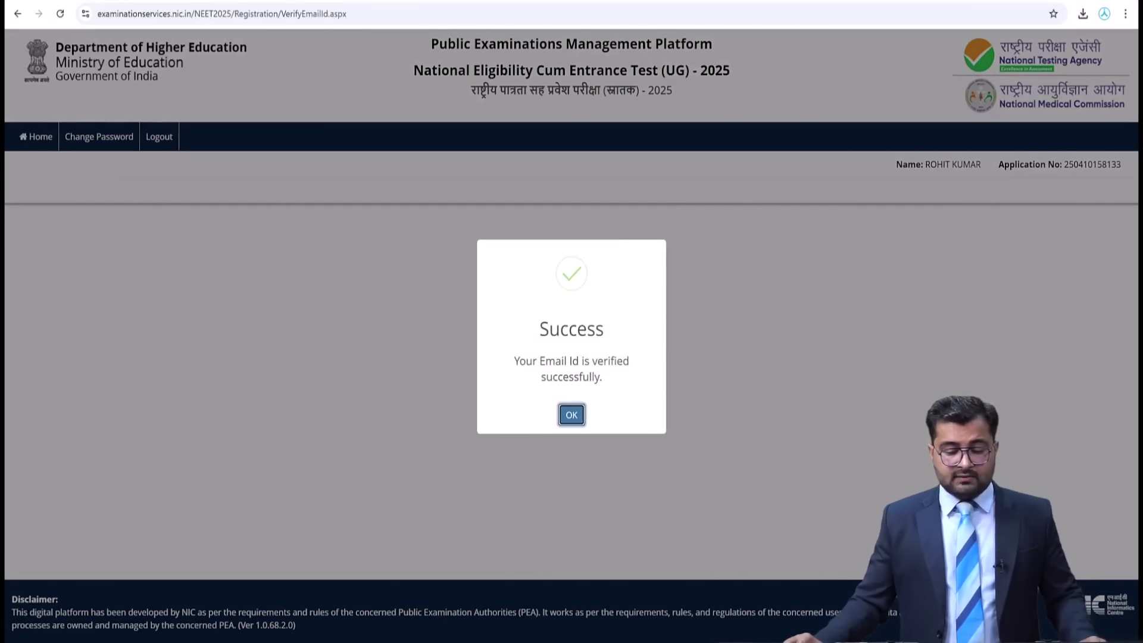
{"action": "key", "text": "Return"}
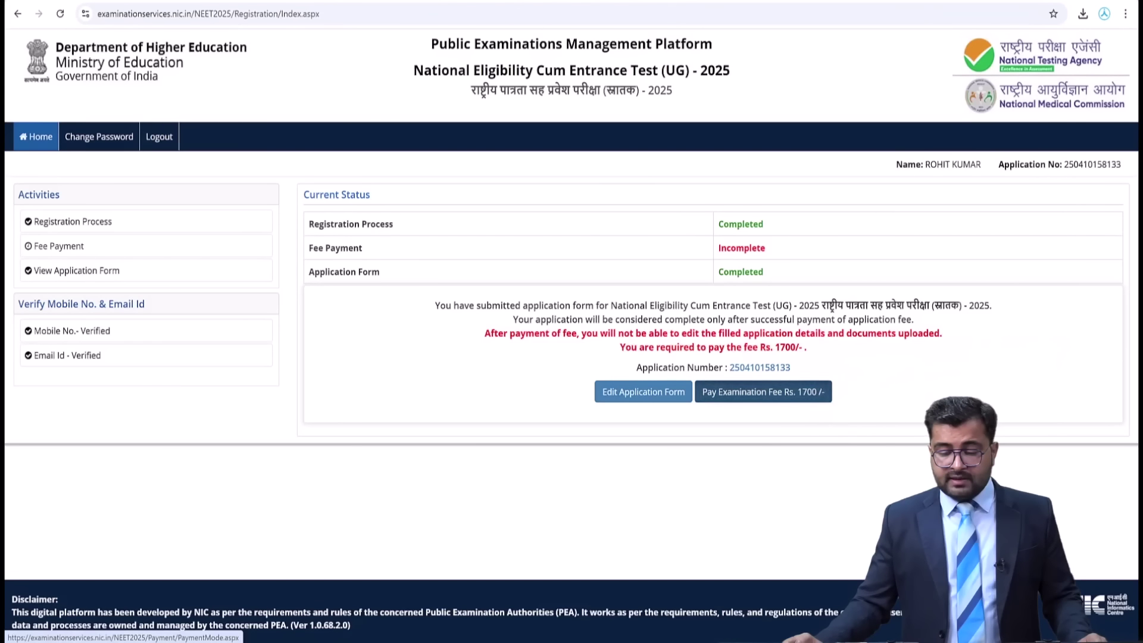
Step: Choose Online Payment for the ₹1700 examination fee and proceed to payment
{"action": "left_click", "coordinate": [763, 391]}
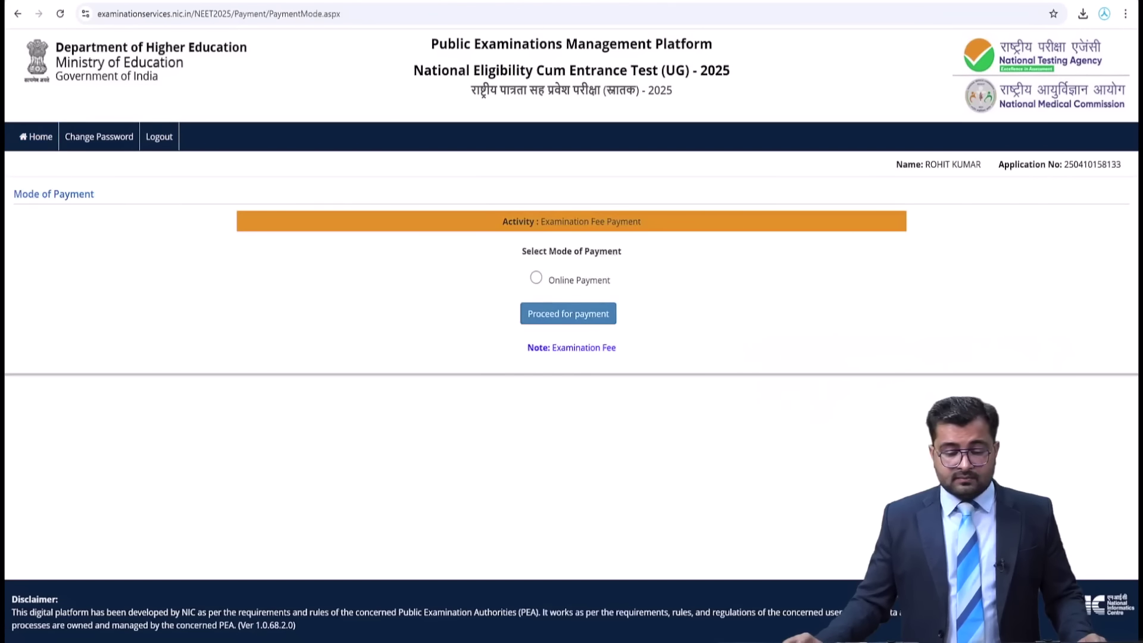
{"action": "left_click", "coordinate": [536, 277]}
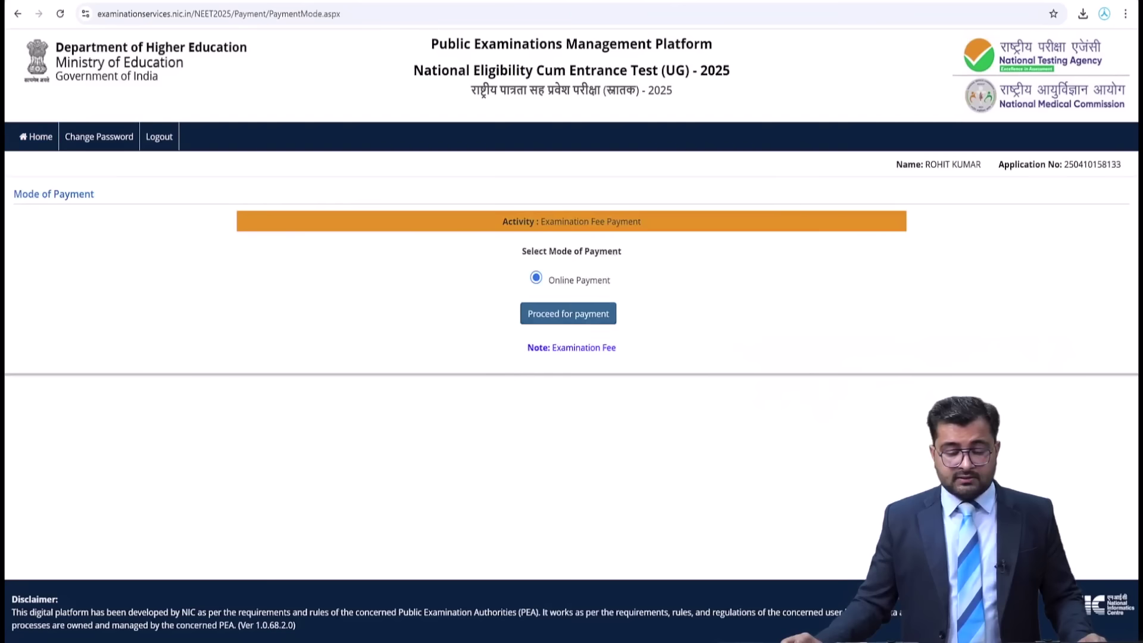
{"action": "left_click", "coordinate": [568, 313]}
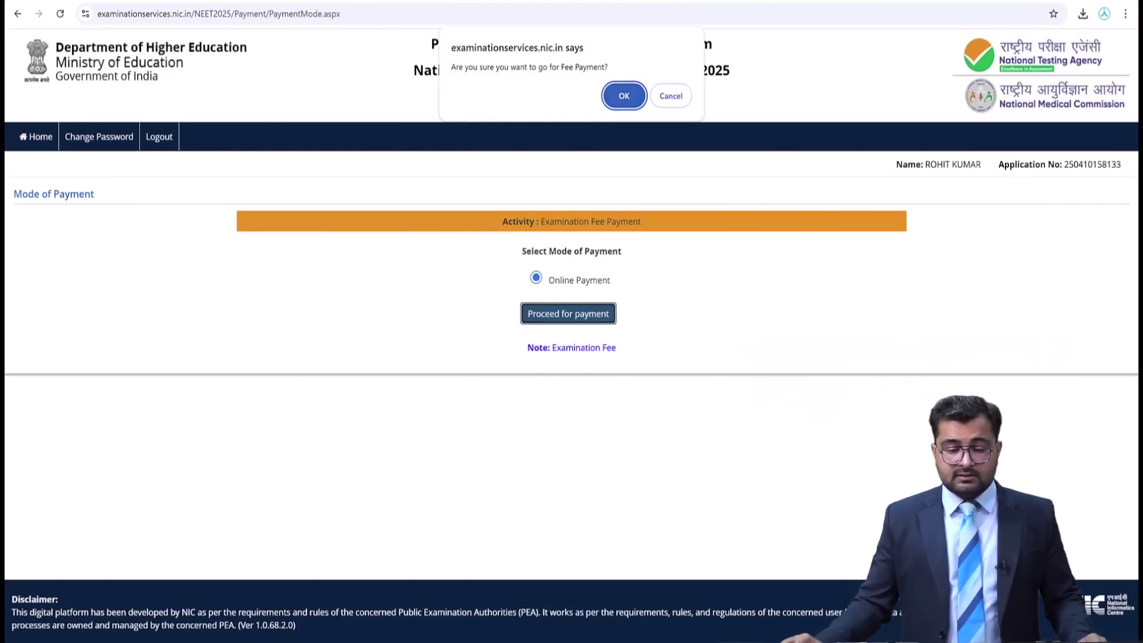
{"action": "key", "text": "Return"}
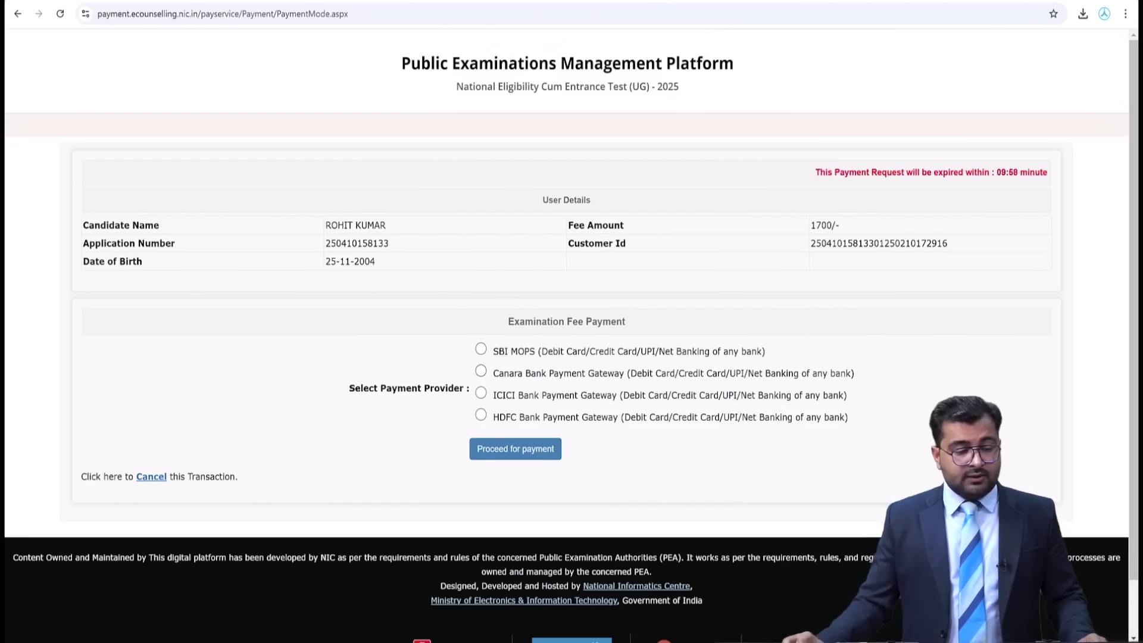
Step: Review the payment details and select the Canara Bank Payment Gateway
{"action": "left_click_drag", "start_coordinate": [326, 225], "coordinate": [387, 225]}
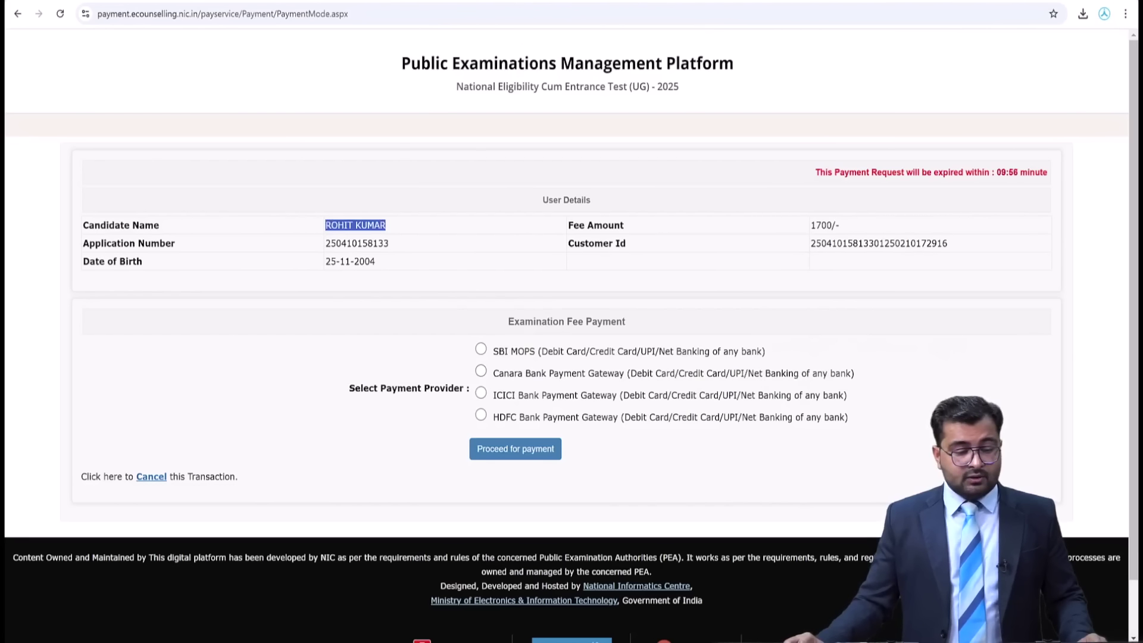
{"action": "left_click_drag", "start_coordinate": [325, 243], "coordinate": [389, 243]}
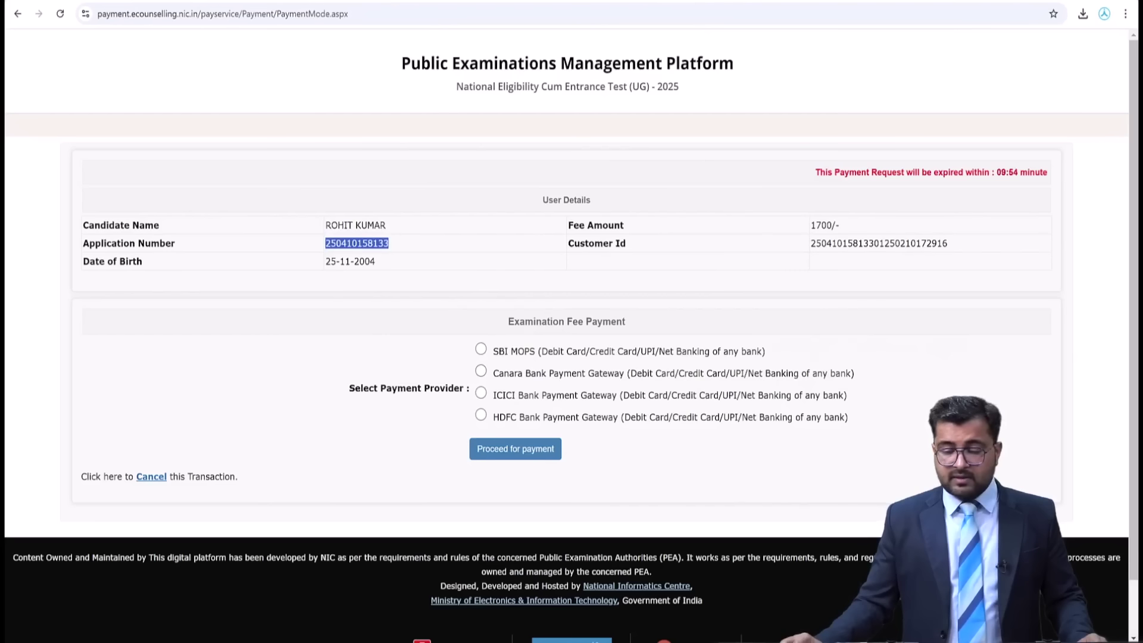
{"action": "left_click_drag", "start_coordinate": [811, 243], "coordinate": [948, 243]}
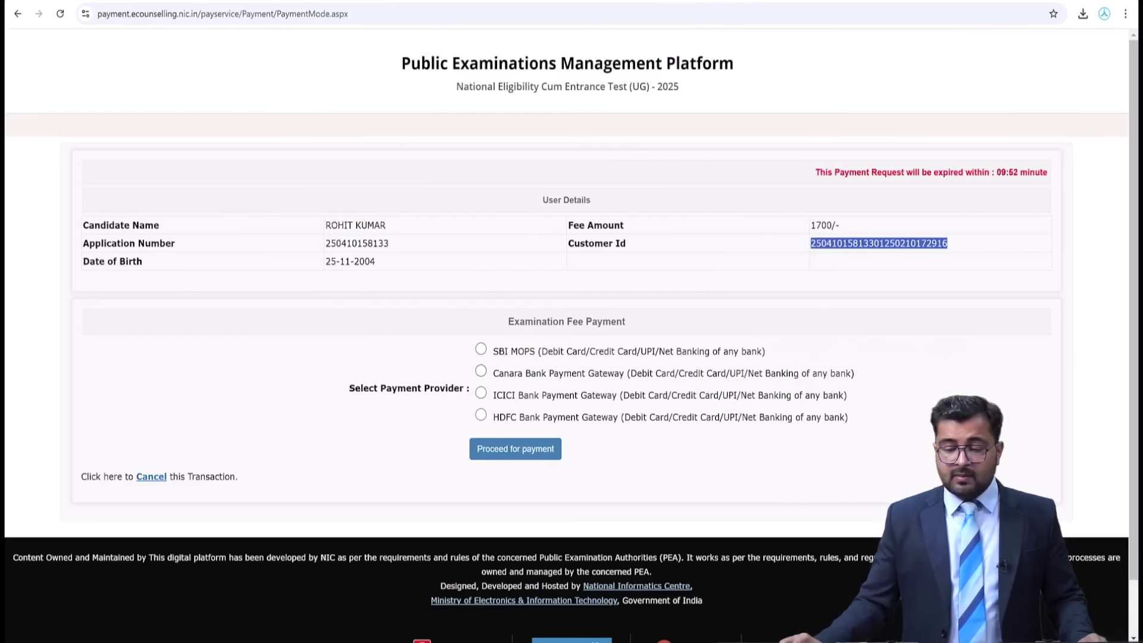
{"action": "left_click_drag", "start_coordinate": [811, 225], "coordinate": [840, 225]}
{"action": "scroll", "coordinate": [566, 322], "scroll_direction": "down", "scroll_amount": 1}
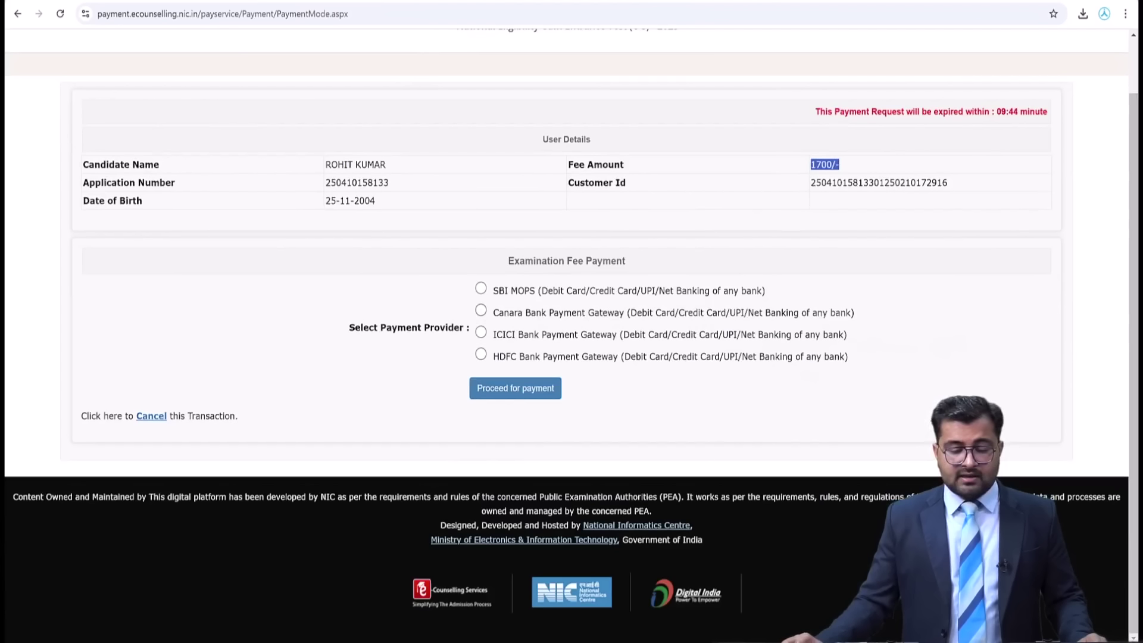
{"action": "left_click", "coordinate": [481, 310]}
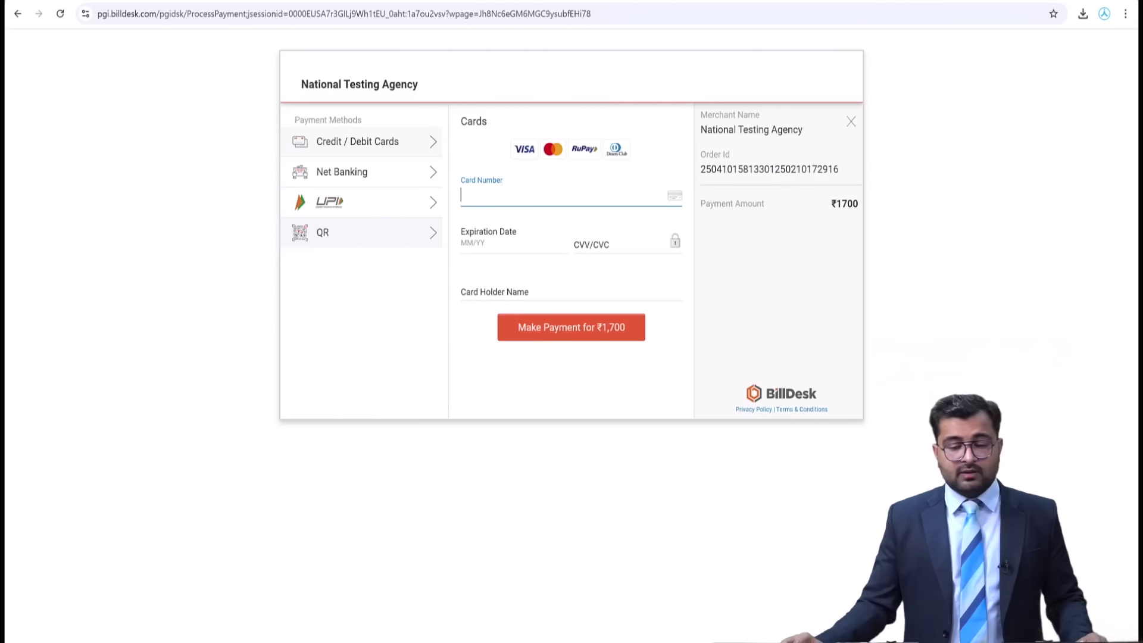
Step: Choose QR payment with BHIM UPI to generate the ₹1700 payment QR code
{"action": "left_click", "coordinate": [357, 233]}
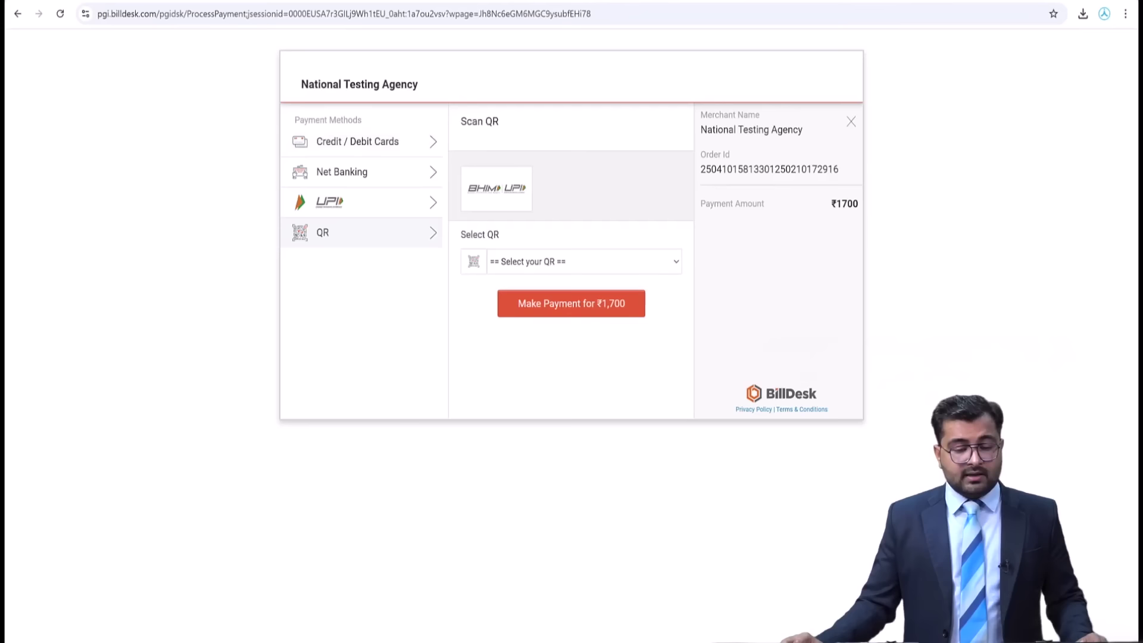
{"action": "left_click", "coordinate": [584, 261]}
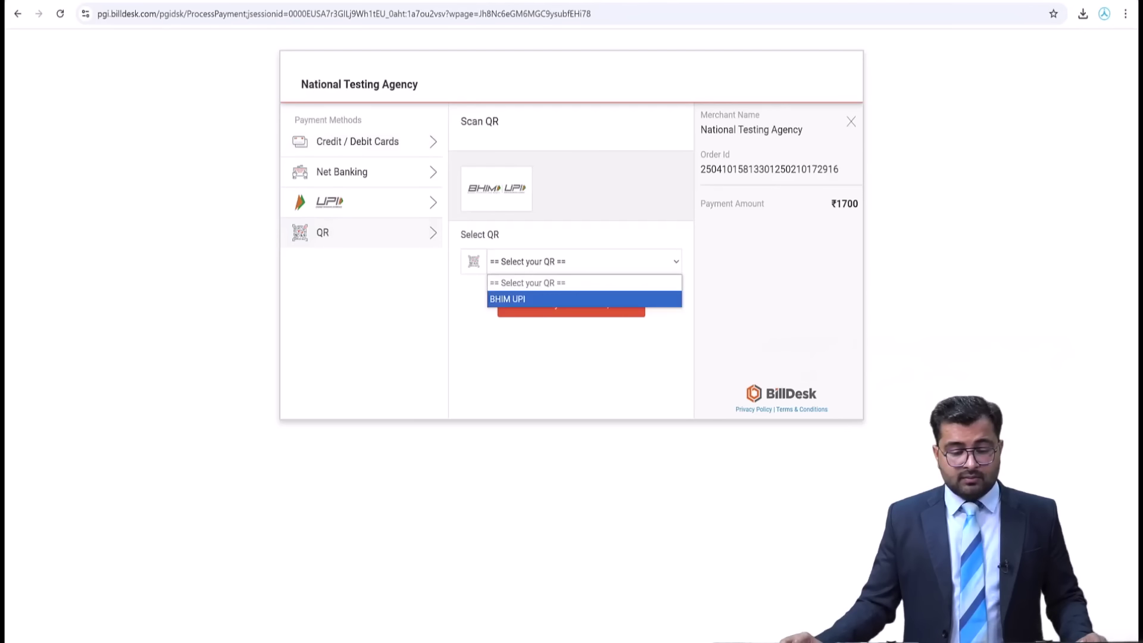
{"action": "left_click", "coordinate": [518, 299]}
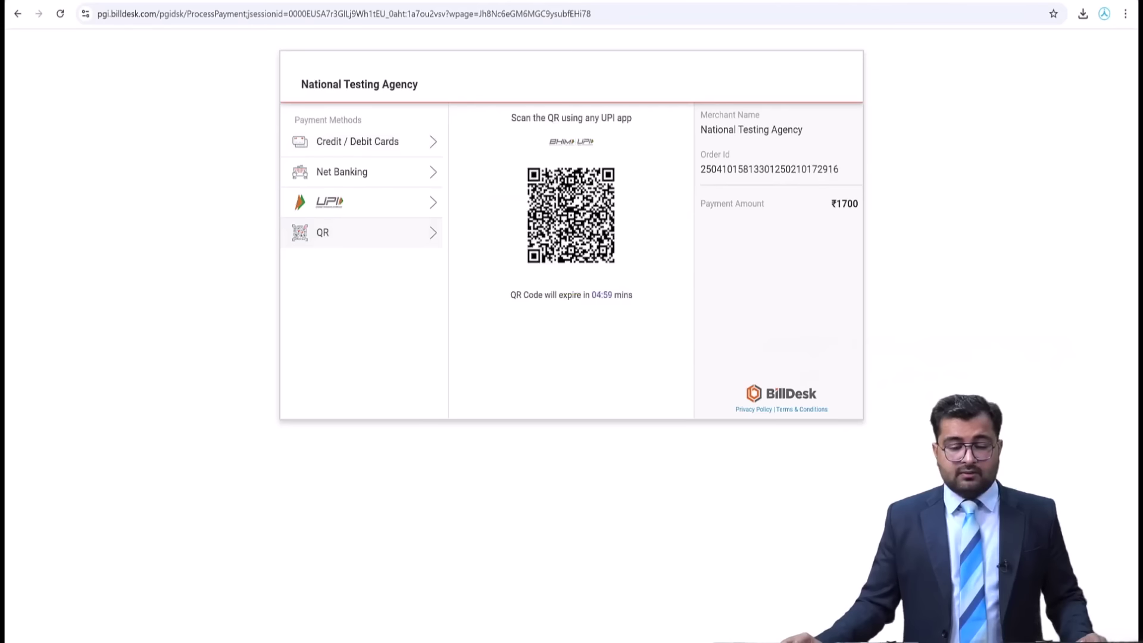